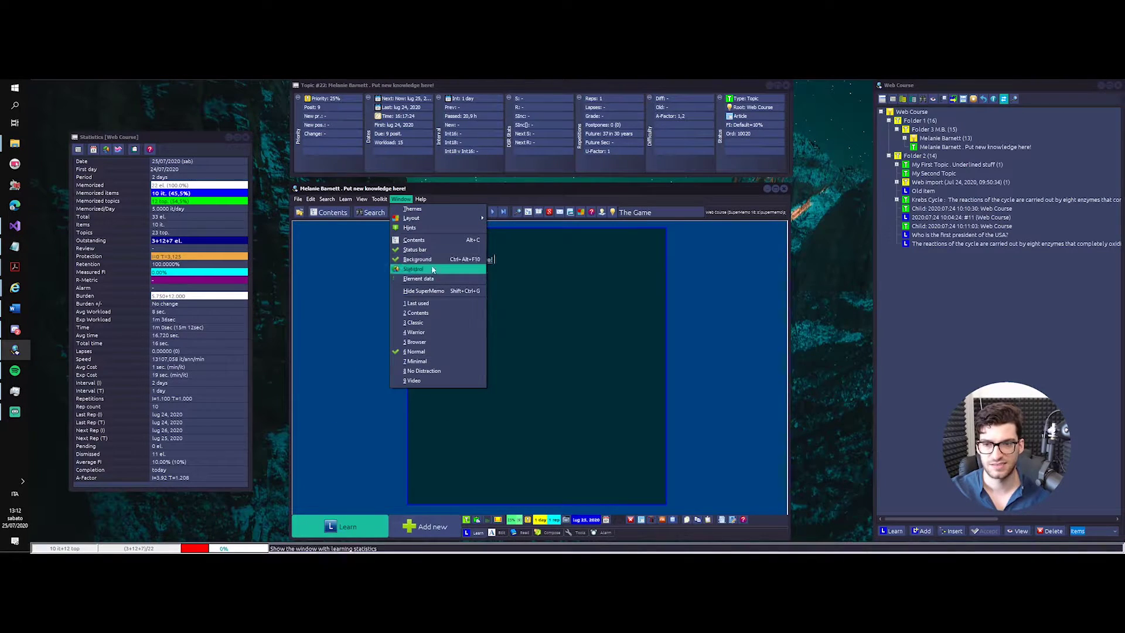
- Hide the background behind the program windows and turn it back on
{"action": "left_click", "coordinate": [418, 259]}
{"action": "left_click", "coordinate": [401, 199]}
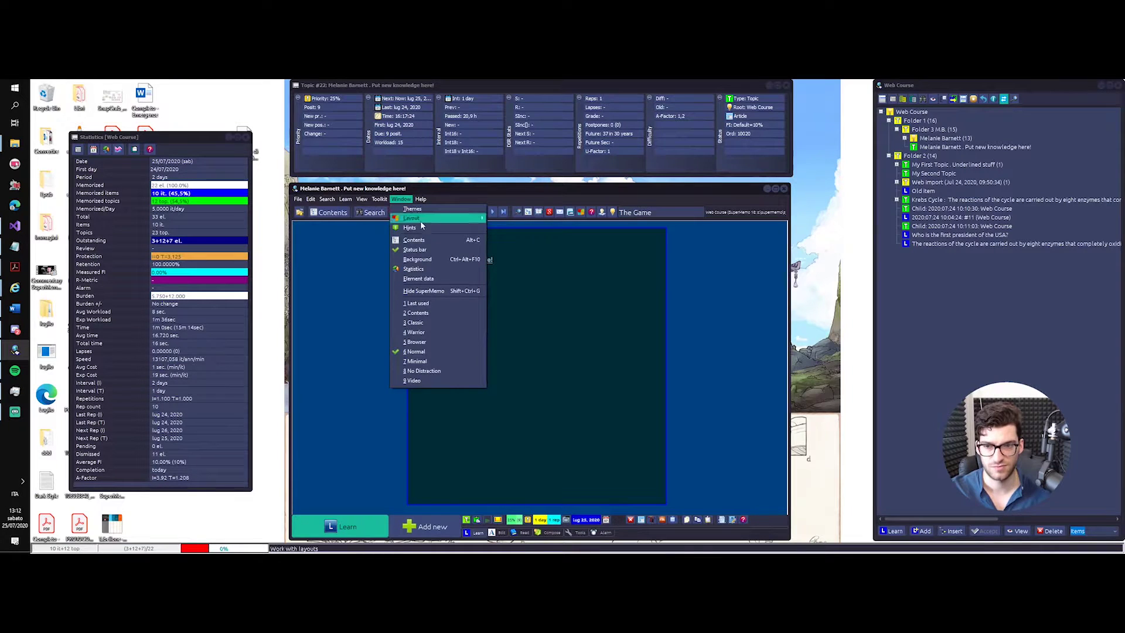
{"action": "left_click", "coordinate": [418, 259]}
- Close the Statistics window and display it again
{"action": "left_click", "coordinate": [401, 198]}
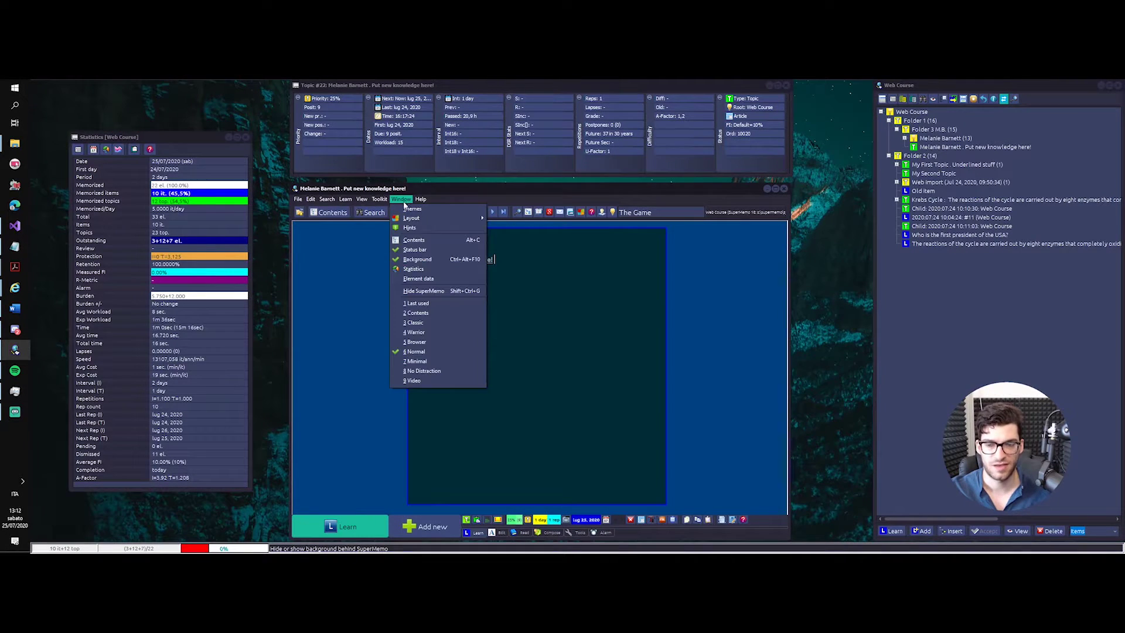
{"action": "left_click", "coordinate": [440, 270]}
{"action": "left_click", "coordinate": [400, 199]}
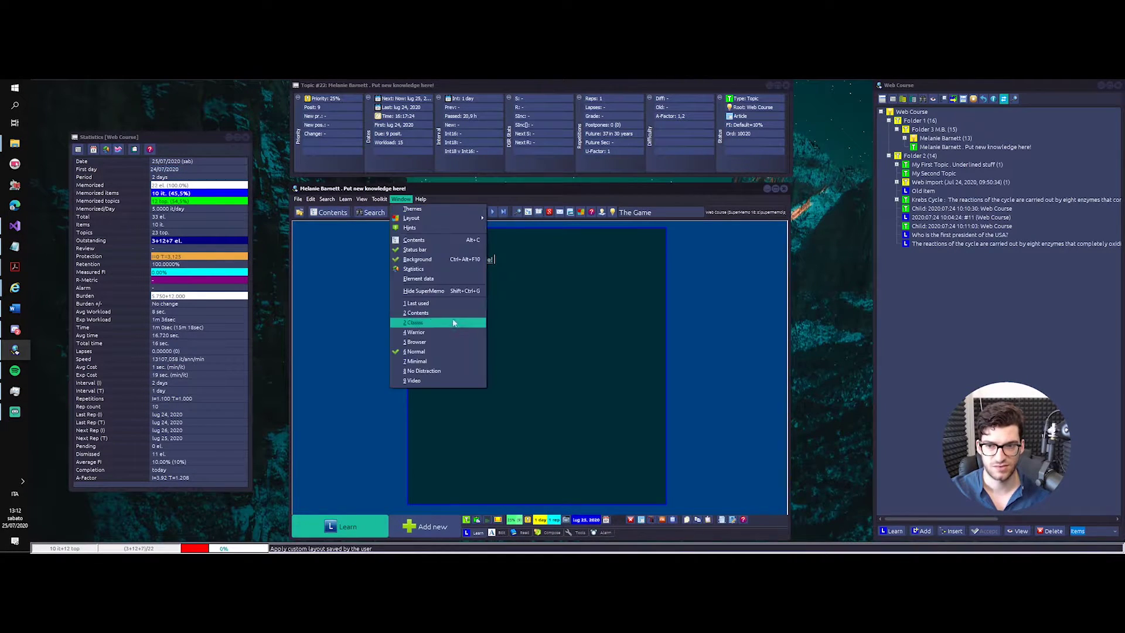
{"action": "left_click", "coordinate": [423, 268]}
{"action": "left_click", "coordinate": [403, 199]}
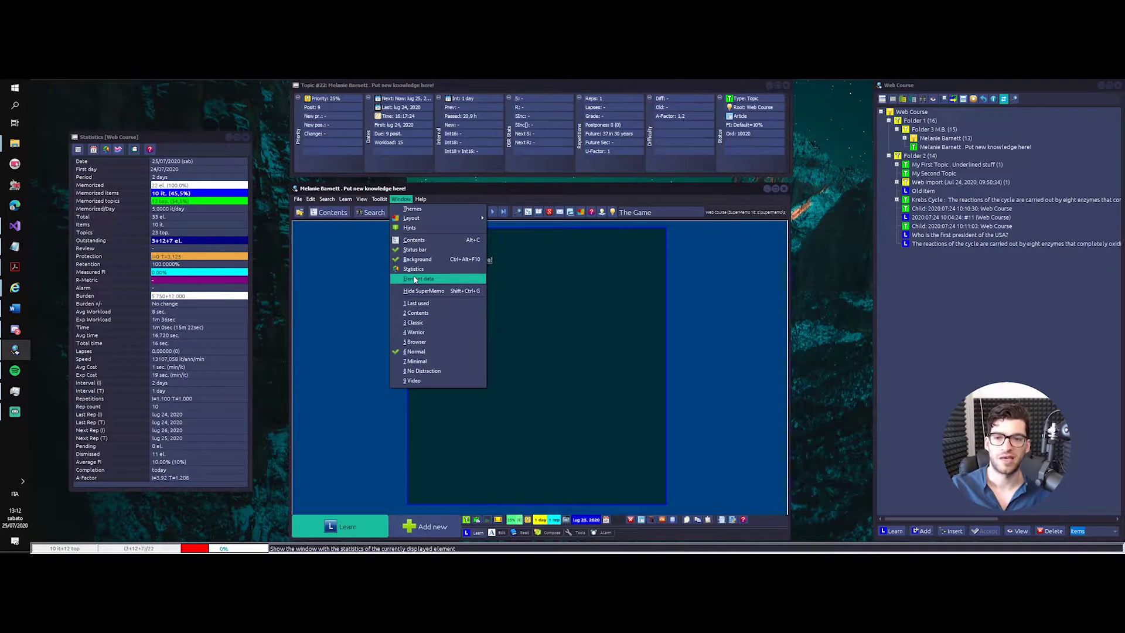
{"action": "mouse_move", "coordinate": [311, 199]}
{"action": "left_click", "coordinate": [248, 146]}
{"action": "left_click", "coordinate": [241, 139]}
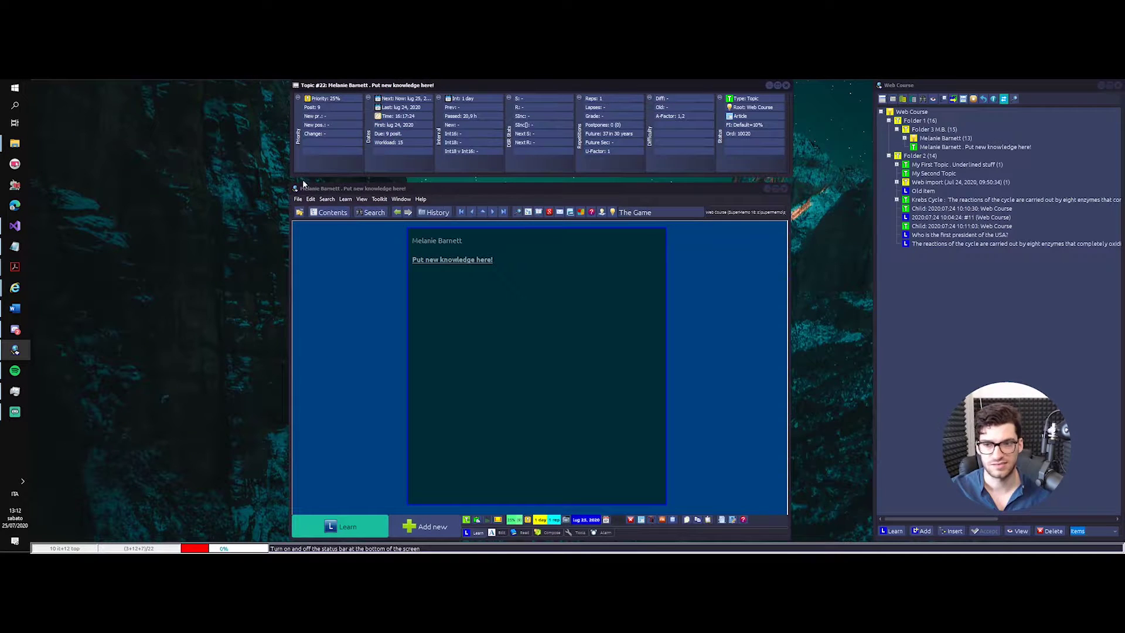
{"action": "left_click", "coordinate": [401, 198]}
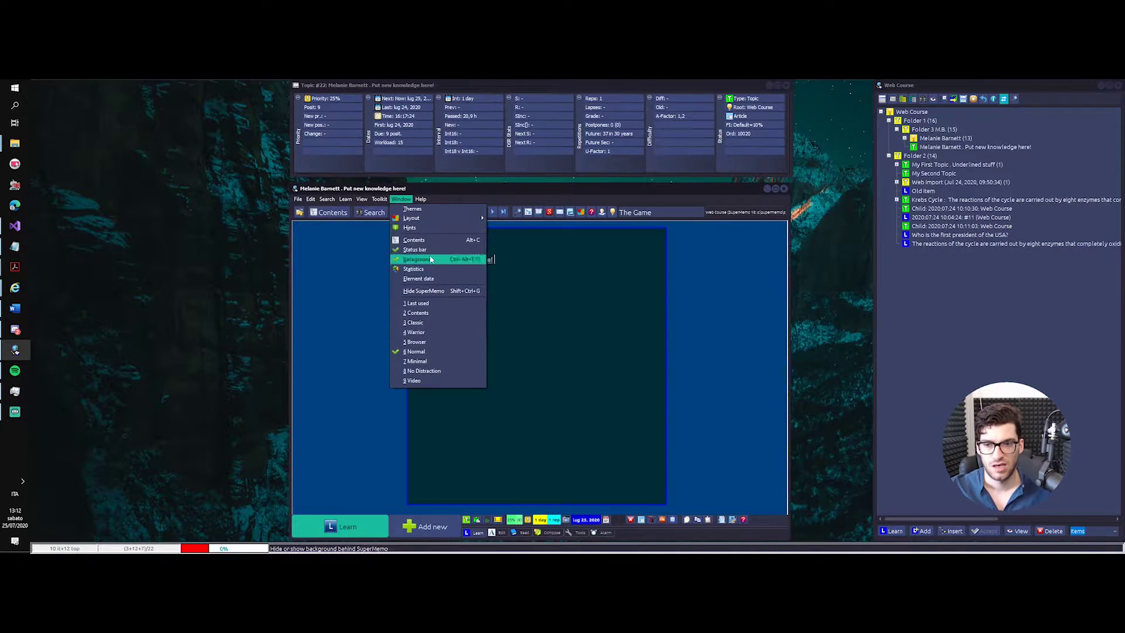
{"action": "left_click", "coordinate": [414, 269]}
- Close the Element data window for the current topic and display it again
{"action": "left_click", "coordinate": [379, 199]}
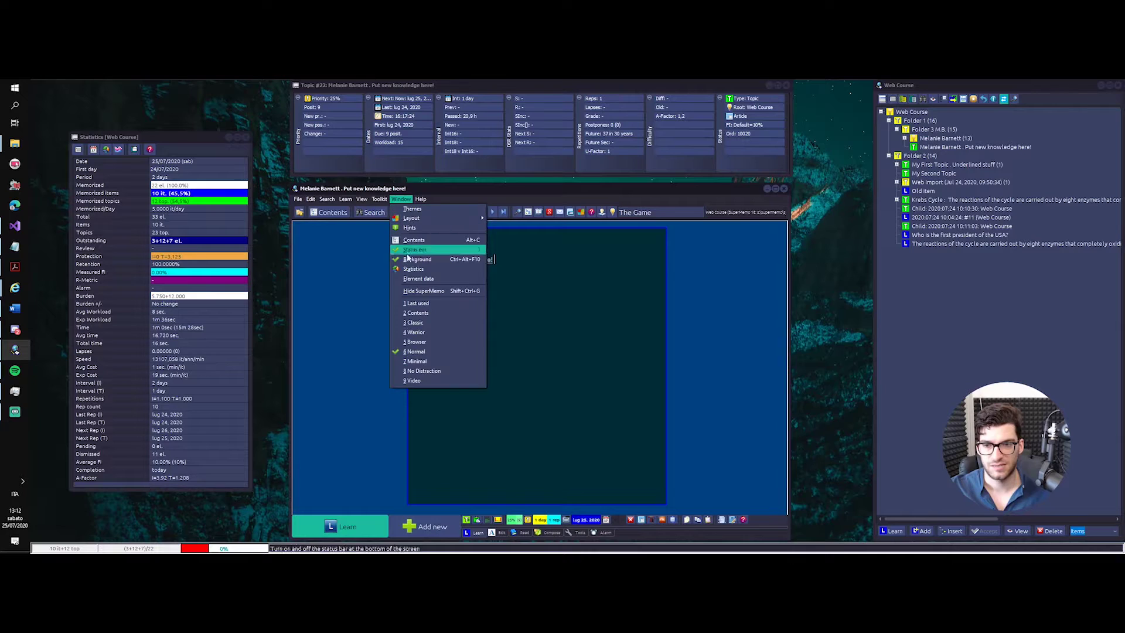
{"action": "left_click", "coordinate": [427, 278]}
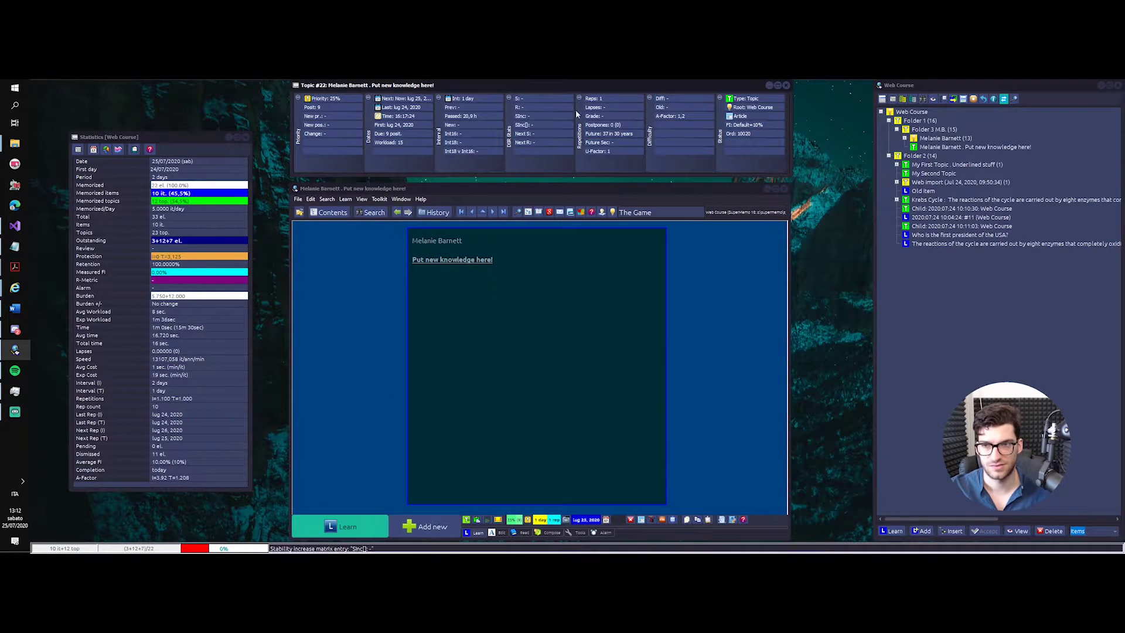
{"action": "left_click", "coordinate": [783, 85]}
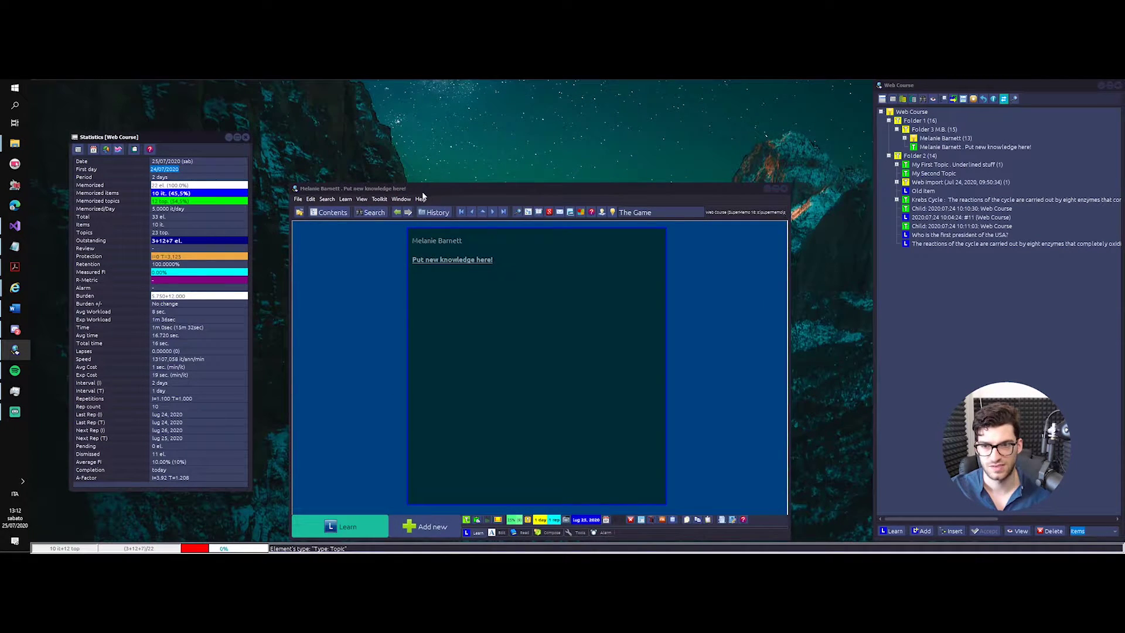
{"action": "left_click", "coordinate": [380, 199]}
{"action": "left_click", "coordinate": [434, 280]}
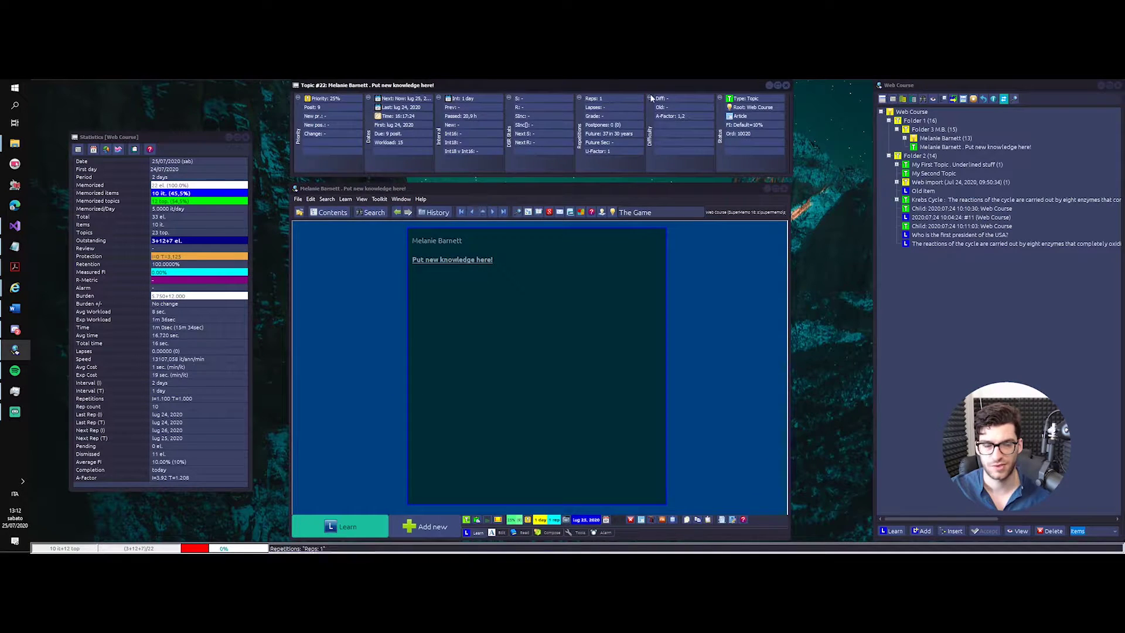
- Open the browser of all outstanding elements
{"action": "left_click", "coordinate": [401, 199]}
{"action": "mouse_move", "coordinate": [359, 201]}
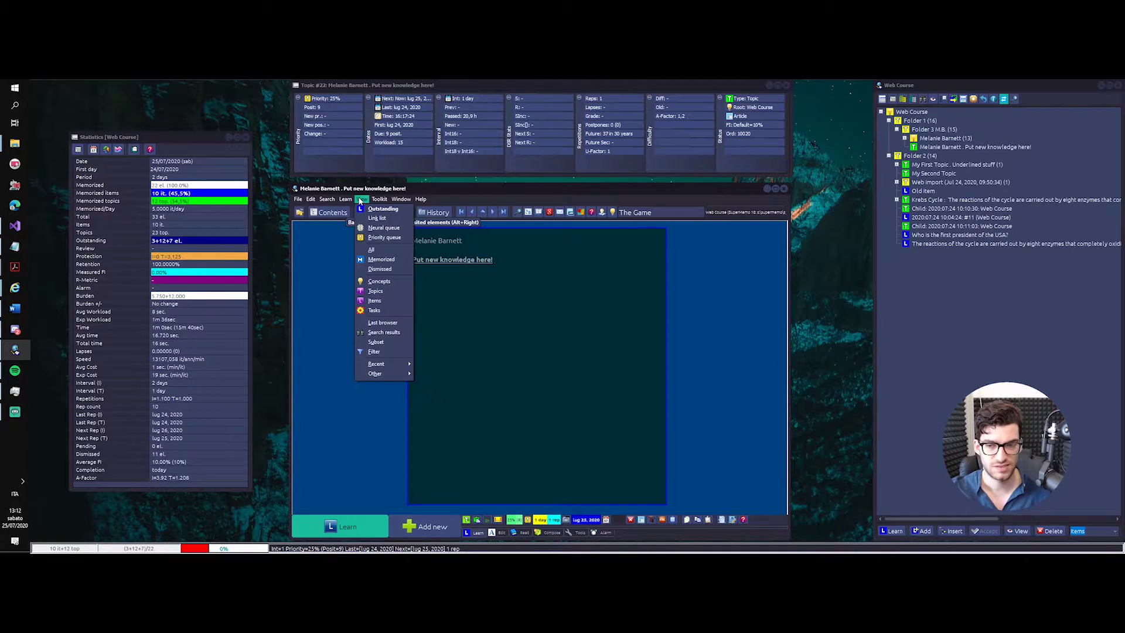
{"action": "left_click", "coordinate": [382, 209]}
- Narrow the Outstanding browser window from both sides, reposition it beside the element window, and close it
{"action": "left_click_drag", "start_coordinate": [744, 190], "coordinate": [758, 153]}
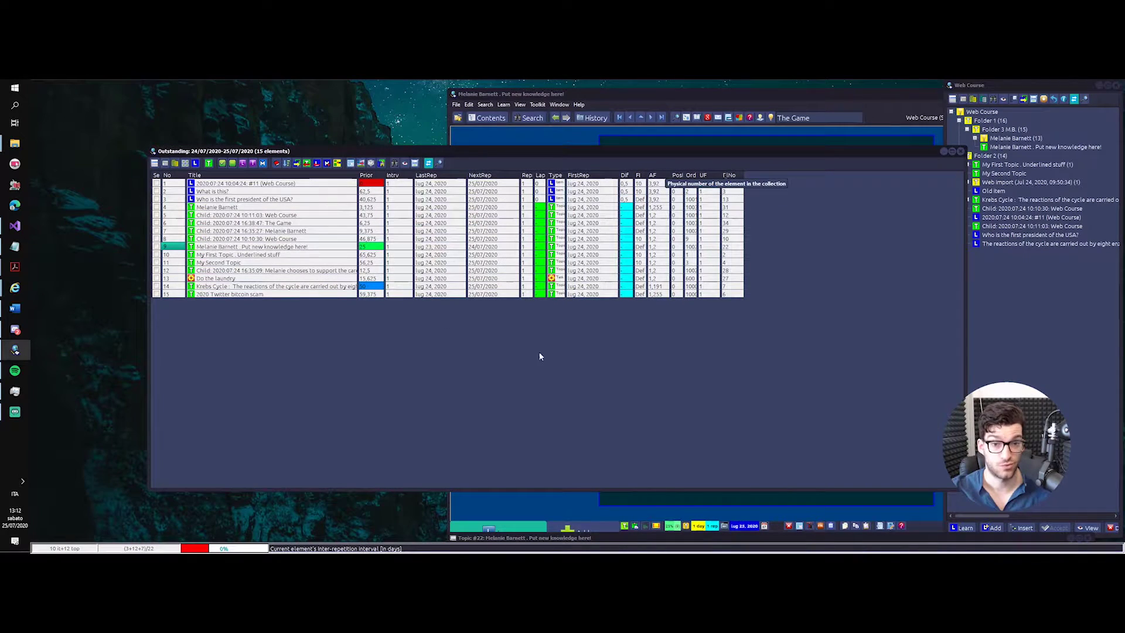
{"action": "left_click_drag", "start_coordinate": [146, 332], "coordinate": [404, 321]}
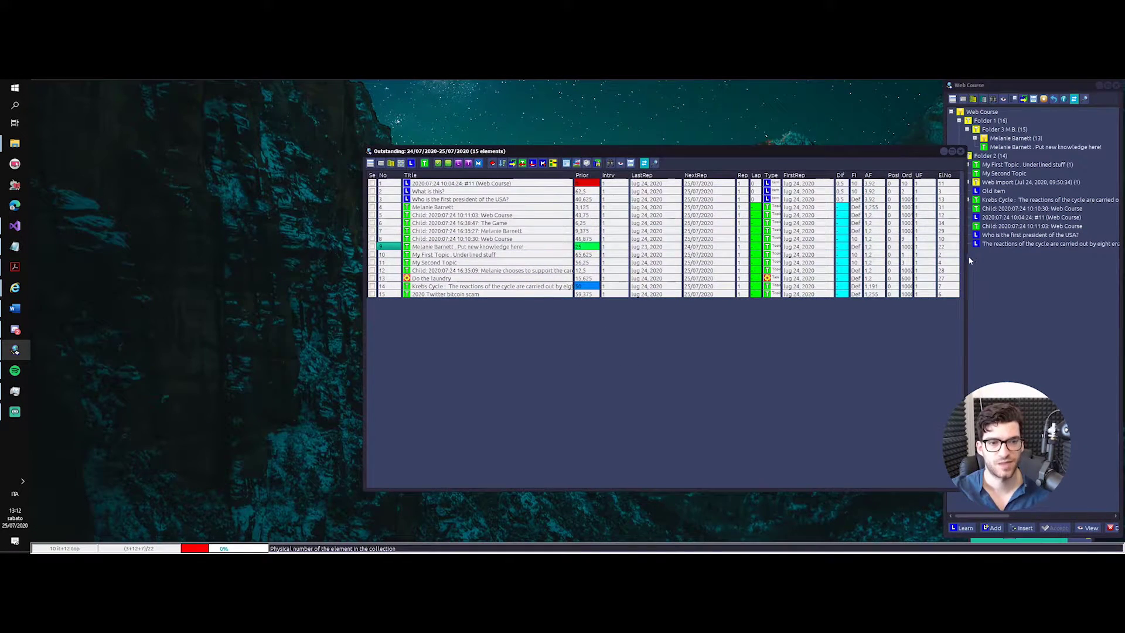
{"action": "left_click_drag", "start_coordinate": [965, 250], "coordinate": [782, 249]}
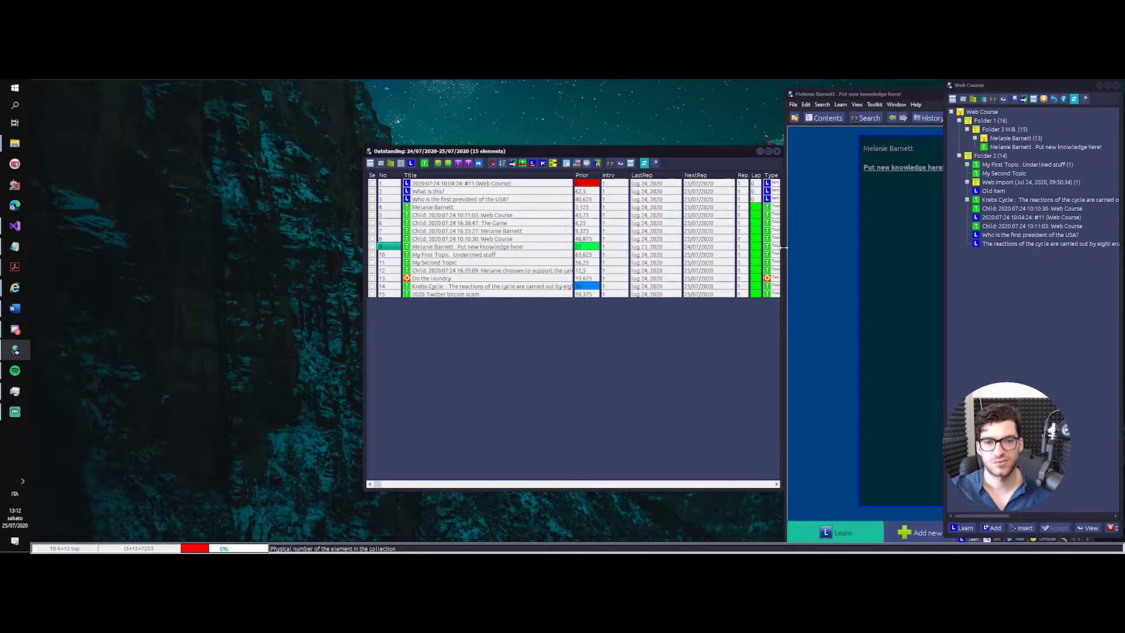
{"action": "left_click_drag", "start_coordinate": [579, 151], "coordinate": [524, 153]}
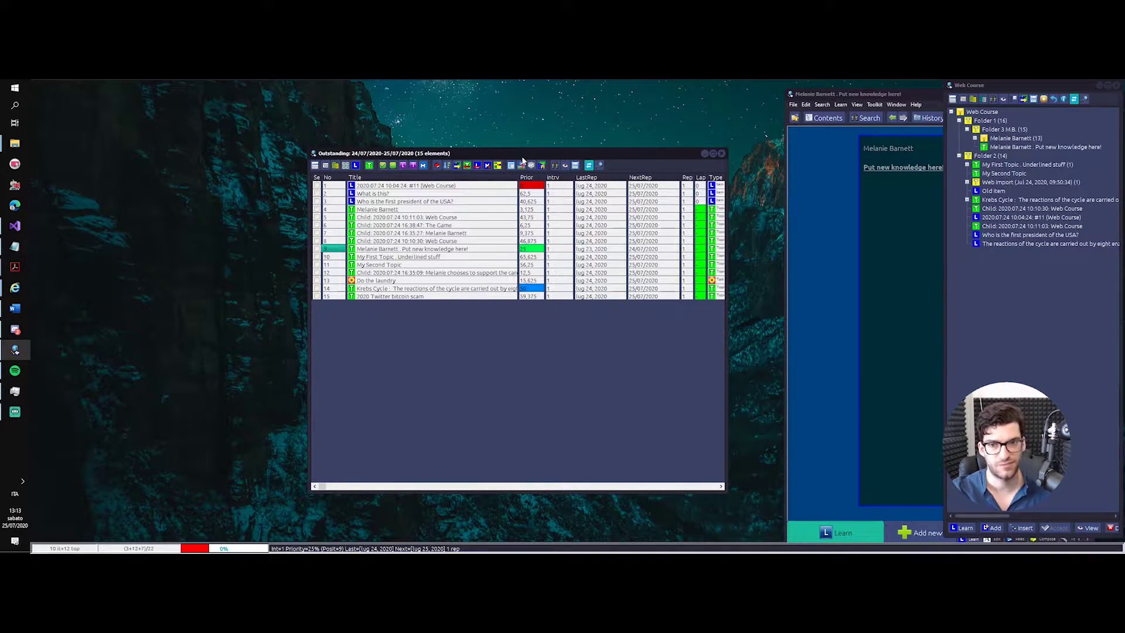
{"action": "left_click", "coordinate": [721, 154]}
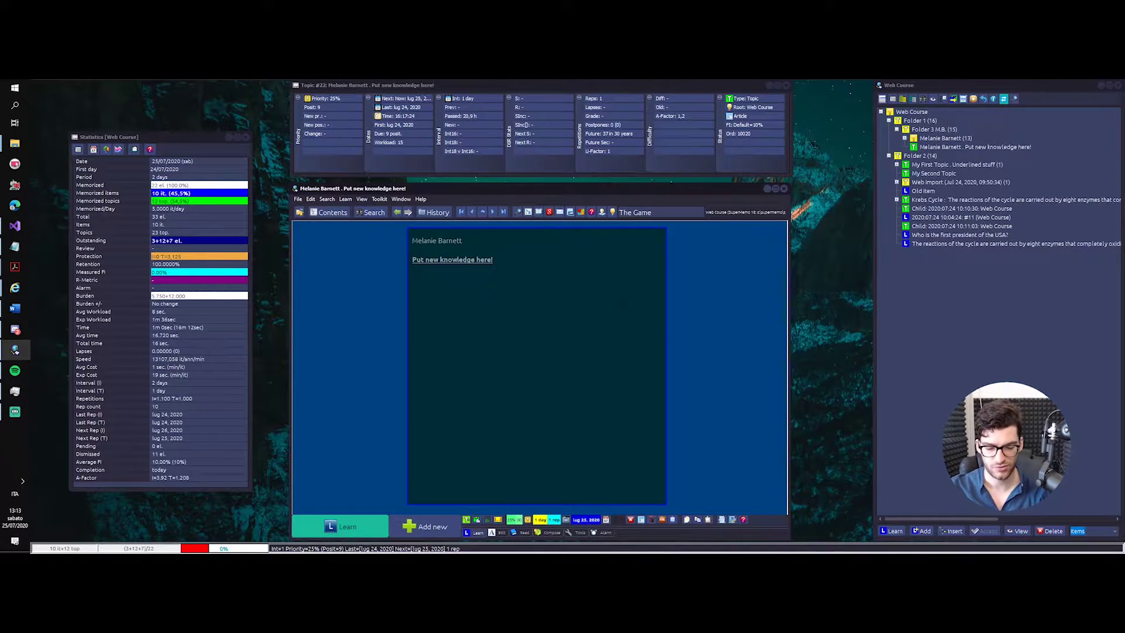
- View the current topic's element parameters, including interval, priority, type and template, and close them without changes
{"action": "key", "text": "alt"}
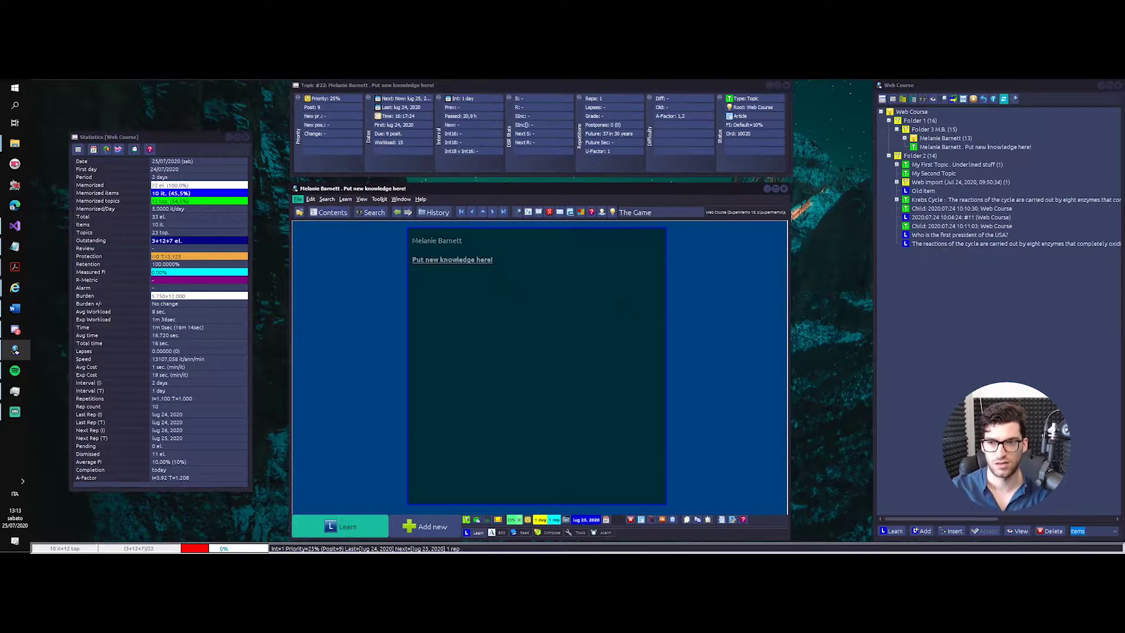
{"action": "key", "text": "ctrl+shift+p"}
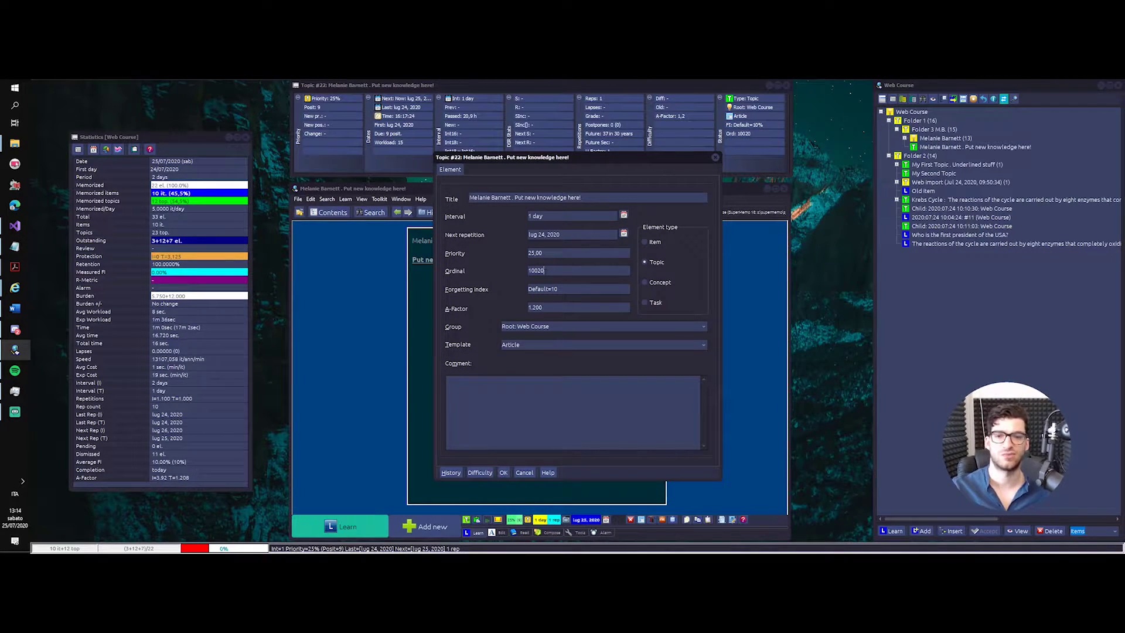
{"action": "key", "text": "Escape"}
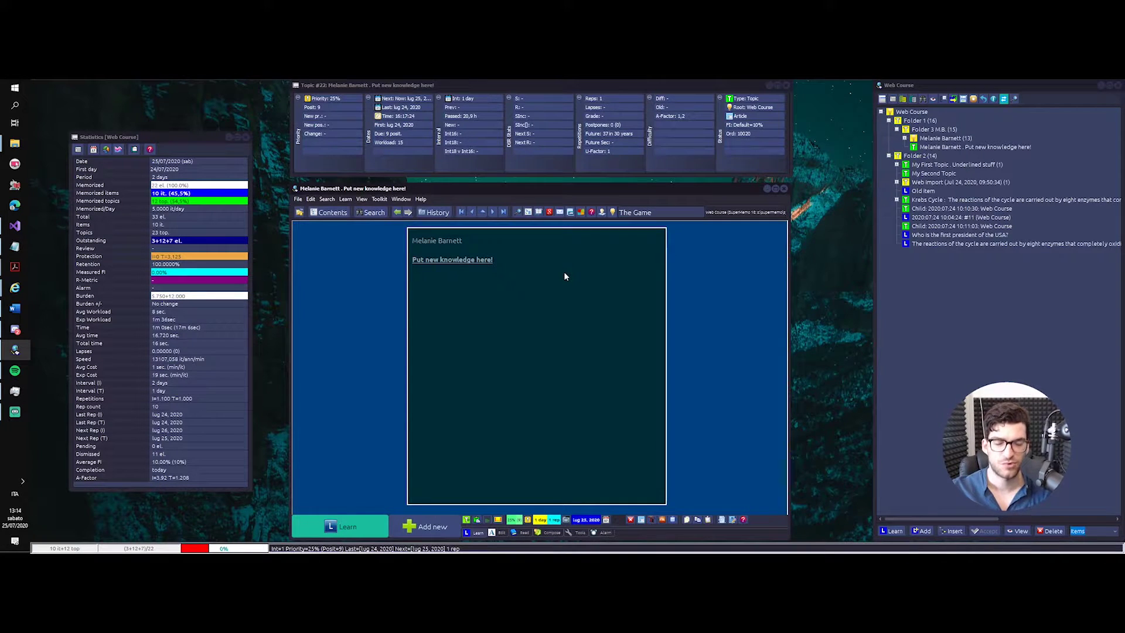
- Try the current topic's priority at 0% and at 100% in the Element Priority settings, and discard the change
{"action": "key", "text": "alt+p"}
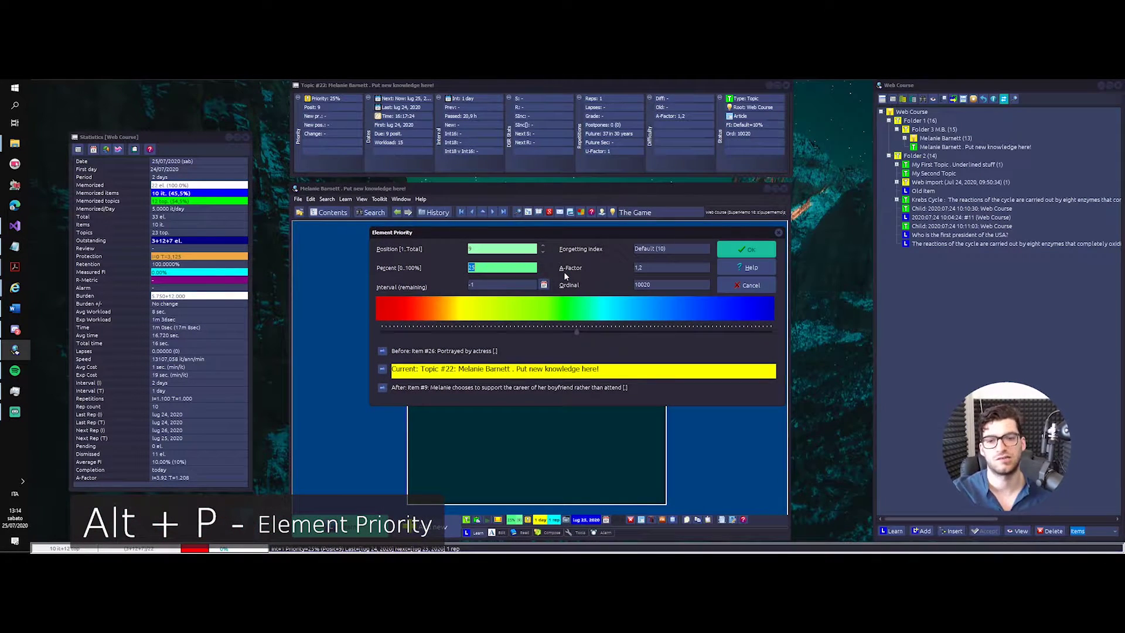
{"action": "left_click", "coordinate": [581, 338]}
{"action": "left_click", "coordinate": [580, 339]}
{"action": "left_click", "coordinate": [568, 332]}
{"action": "left_click", "coordinate": [528, 332]}
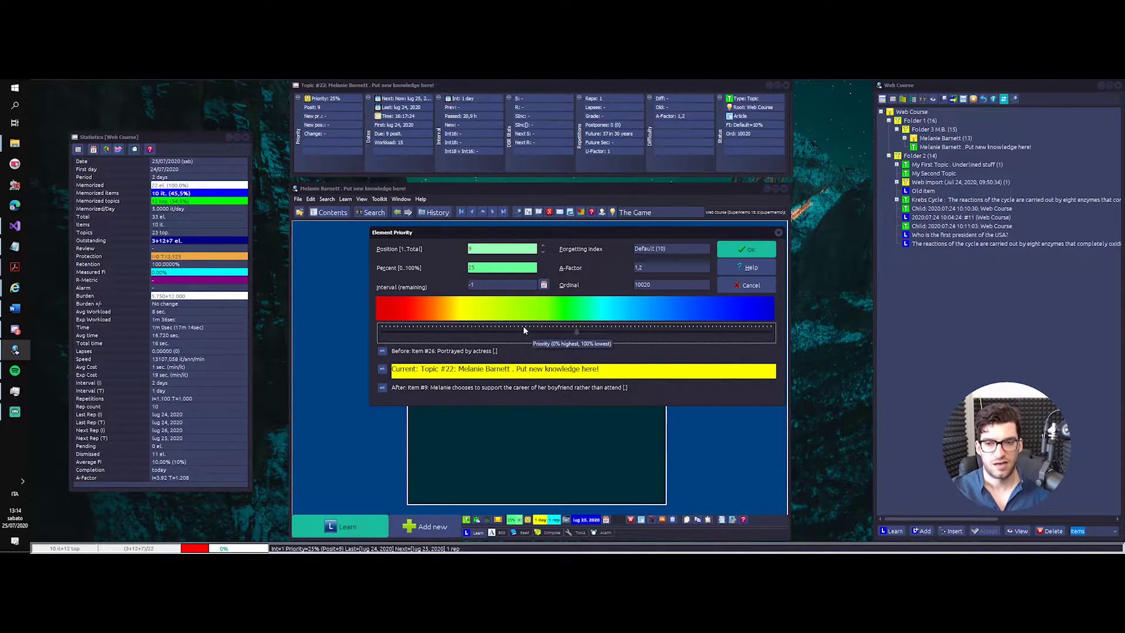
{"action": "left_click_drag", "start_coordinate": [585, 330], "coordinate": [411, 322]}
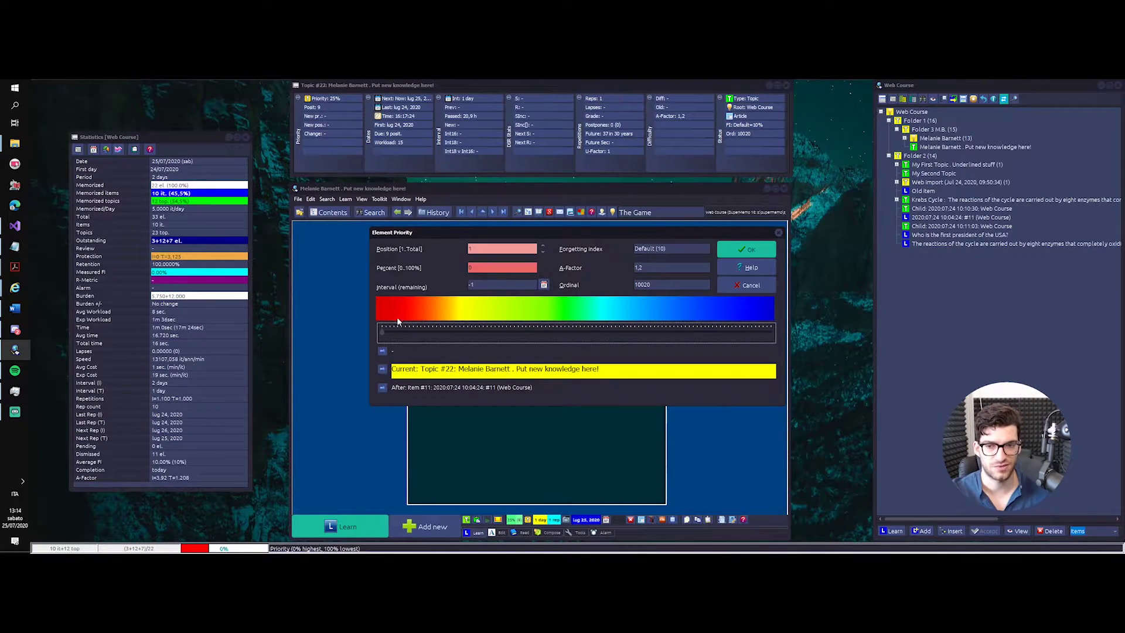
{"action": "left_click_drag", "start_coordinate": [412, 329], "coordinate": [781, 335]}
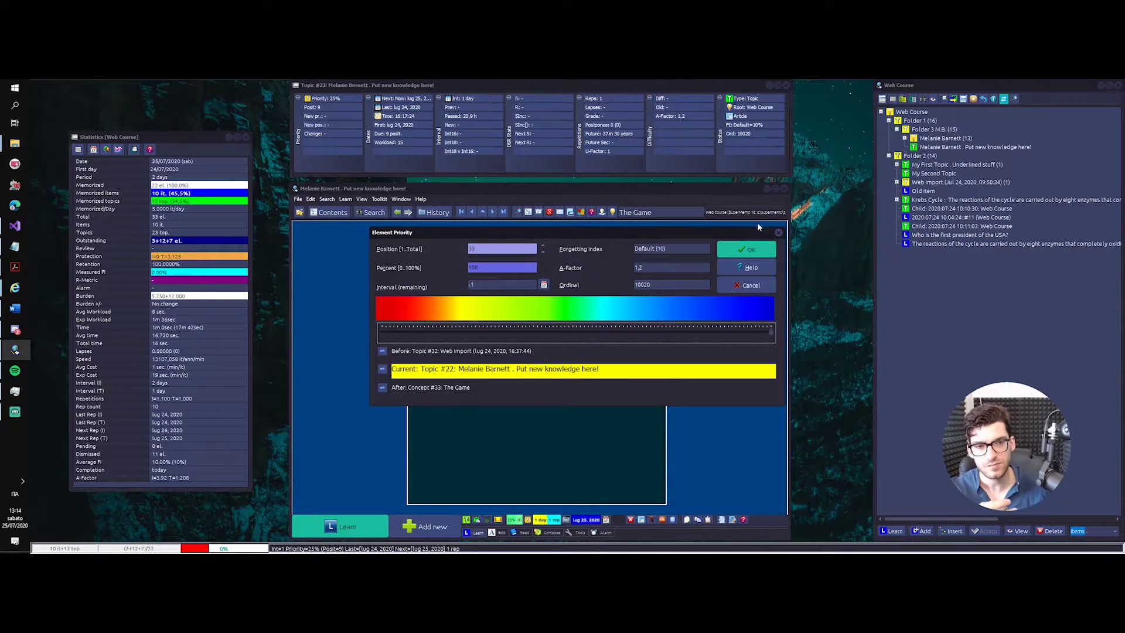
{"action": "left_click", "coordinate": [779, 231]}
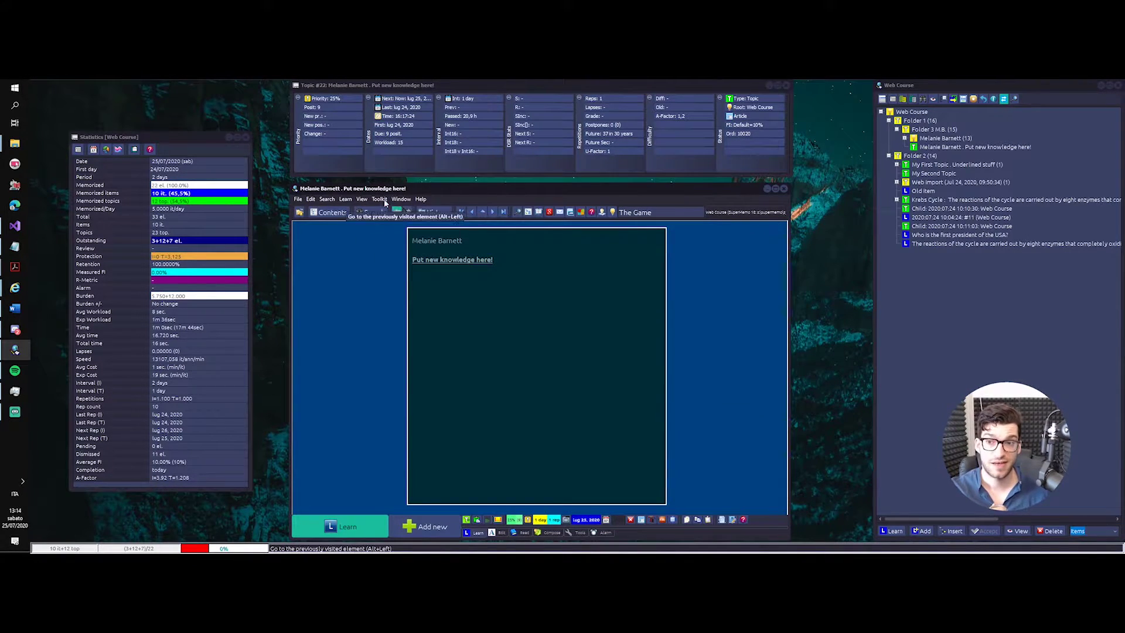
- Review the repetition sorting criteria for topic proportion and item and topic randomization, and close them without changes
{"action": "left_click", "coordinate": [346, 199]}
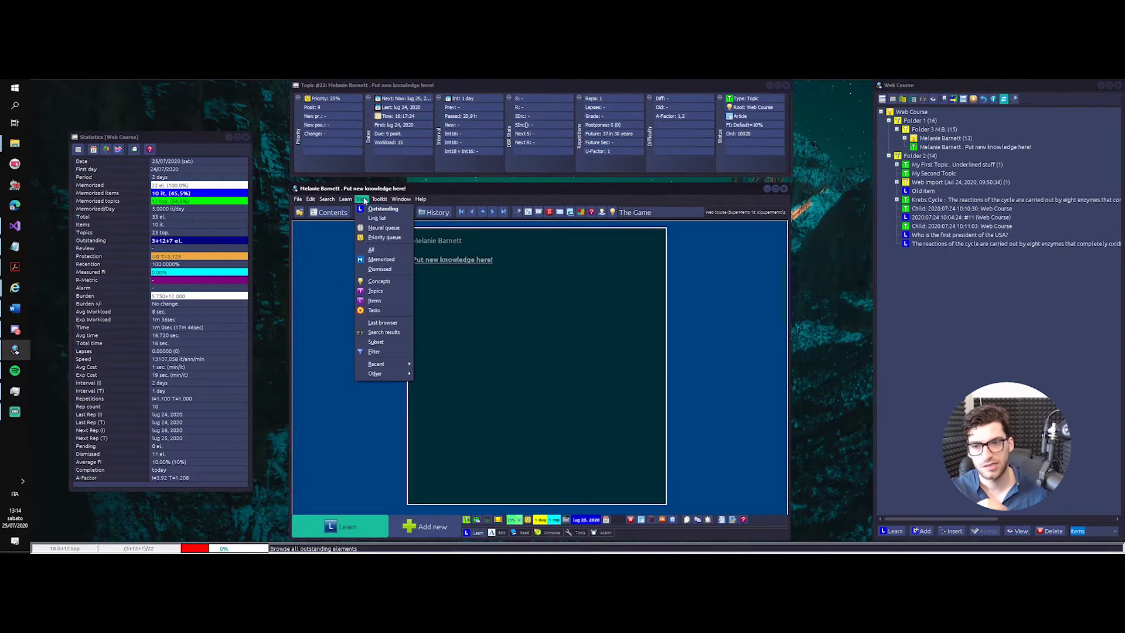
{"action": "mouse_move", "coordinate": [384, 236]}
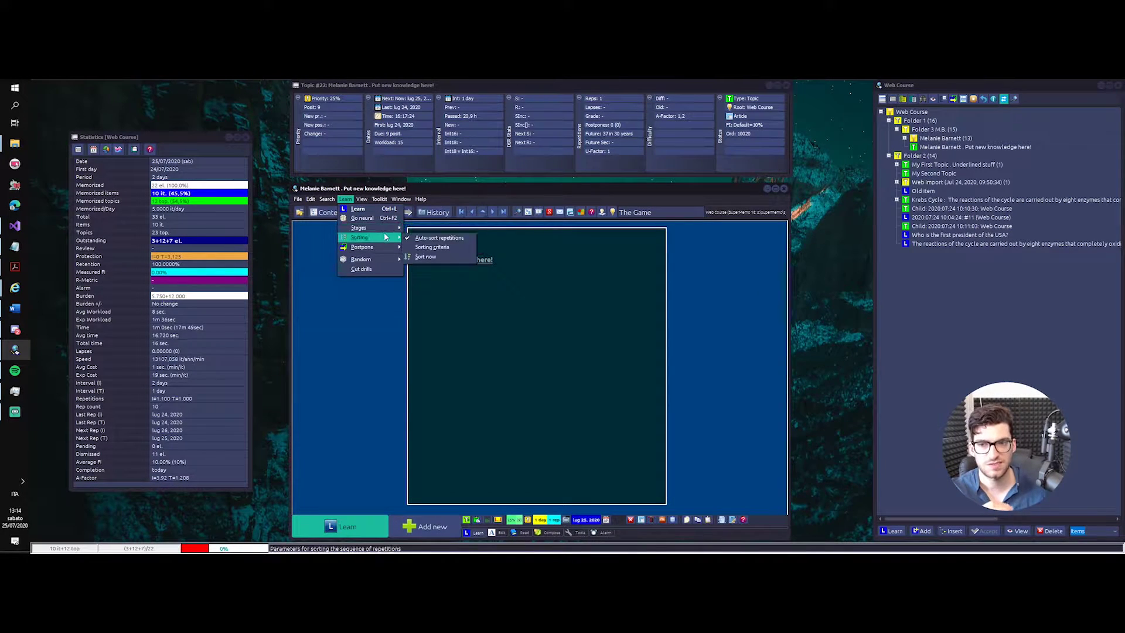
{"action": "left_click", "coordinate": [432, 247]}
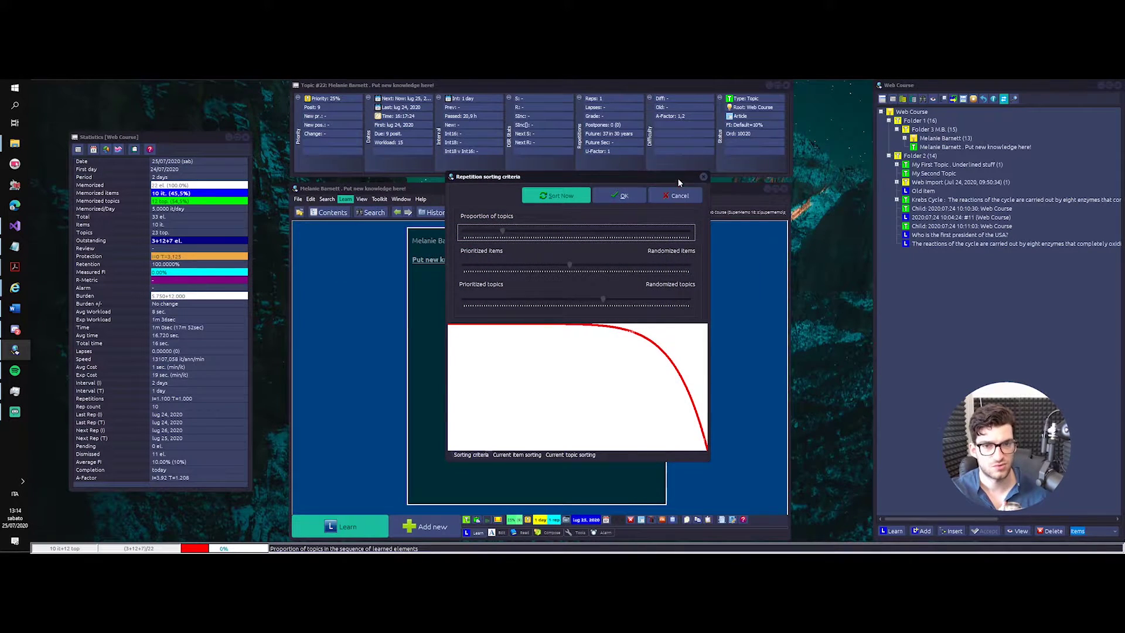
{"action": "left_click", "coordinate": [704, 177]}
- Browse the outstanding elements, display the first queued item "#11 (Web Course)", and close the browser
{"action": "left_click", "coordinate": [361, 198]}
{"action": "left_click", "coordinate": [363, 199]}
{"action": "left_click", "coordinate": [364, 199]}
{"action": "left_click", "coordinate": [375, 233]}
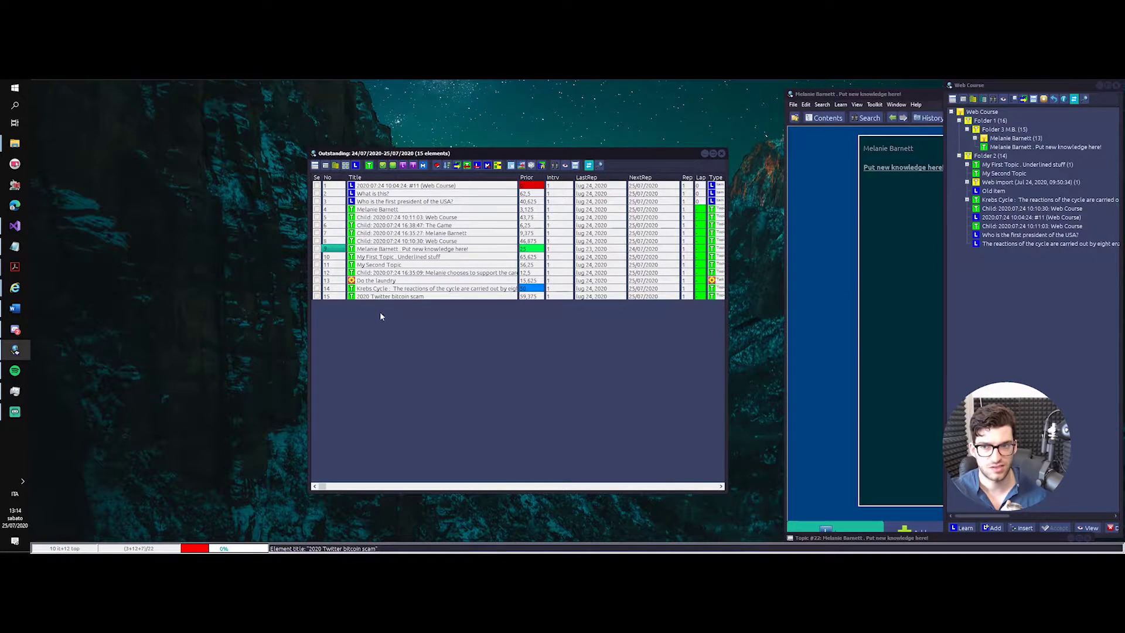
{"action": "double_click", "coordinate": [378, 186]}
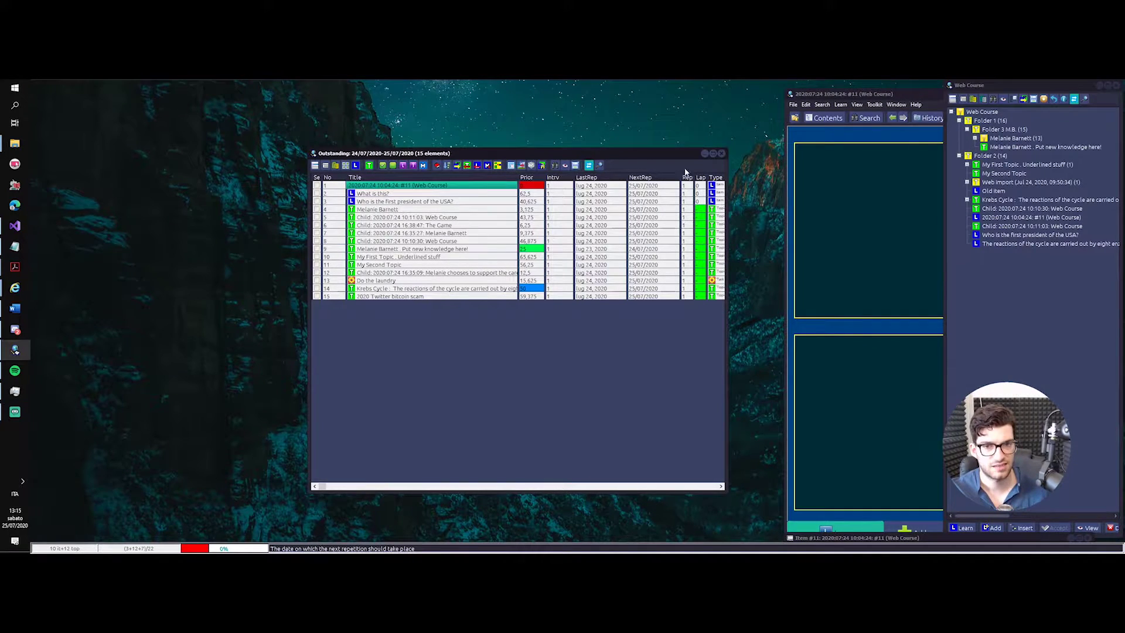
{"action": "left_click", "coordinate": [723, 154]}
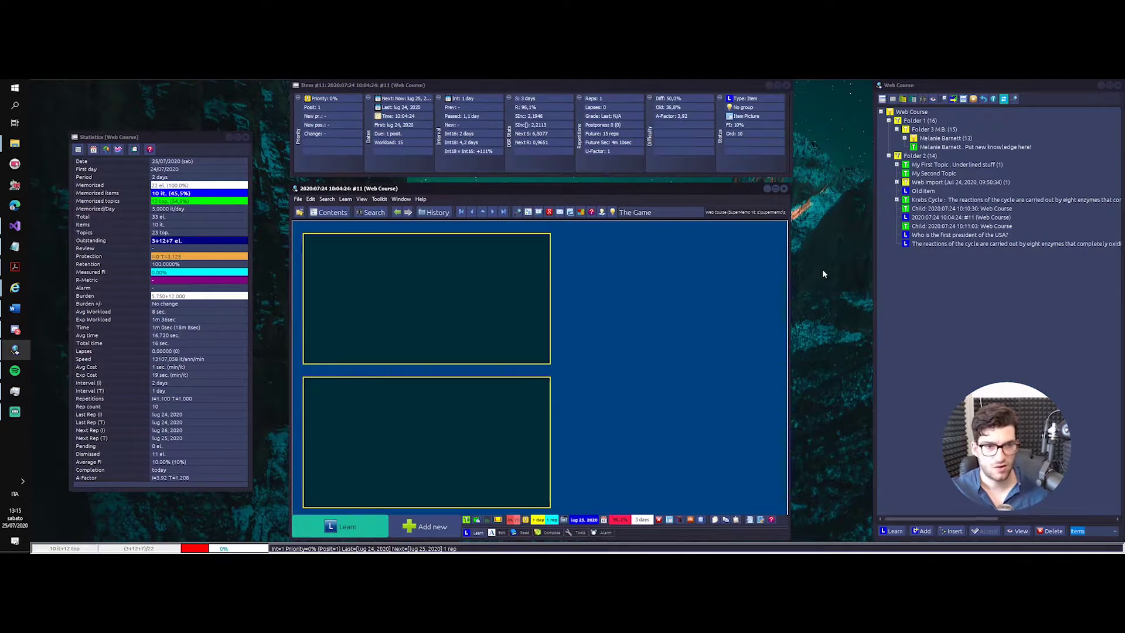
- Display the Krebs Cycle topic from the contents tree and start learning the outstanding material
{"action": "left_click", "coordinate": [1011, 201]}
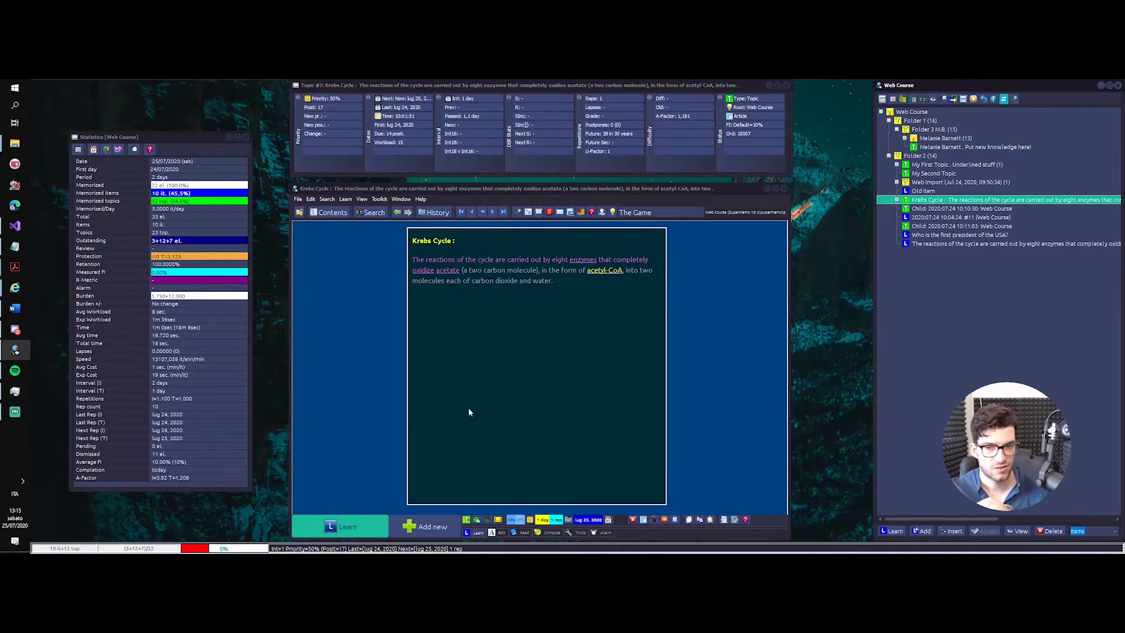
{"action": "left_click", "coordinate": [348, 521]}
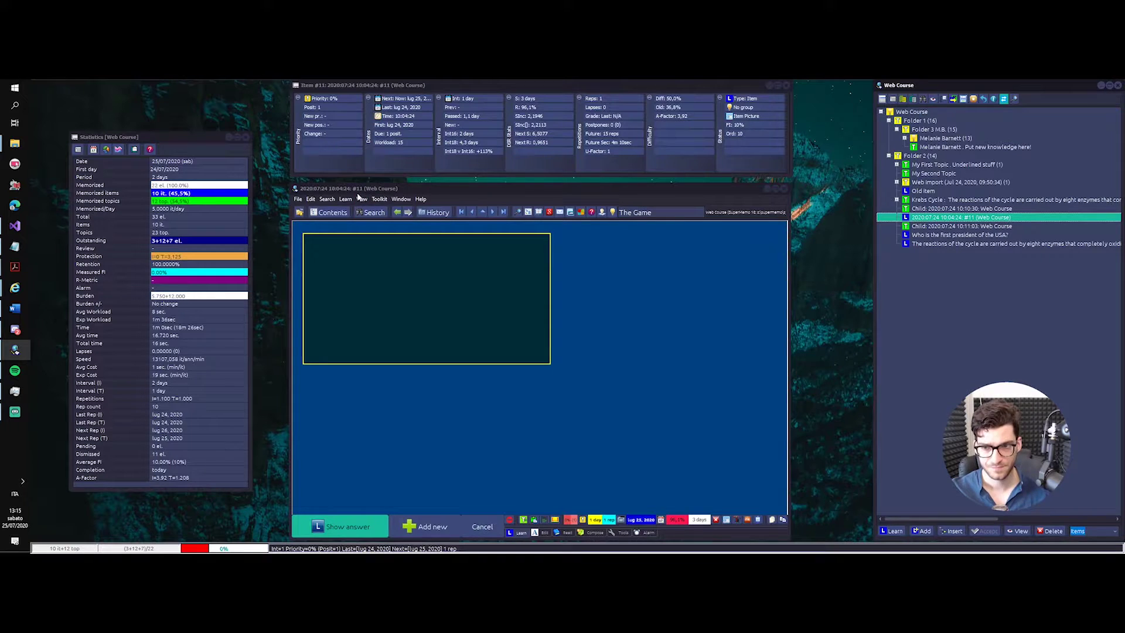
- Reopen the outstanding list during the learning session to examine the order of the queue
{"action": "left_click", "coordinate": [327, 200]}
{"action": "mouse_move", "coordinate": [345, 199]}
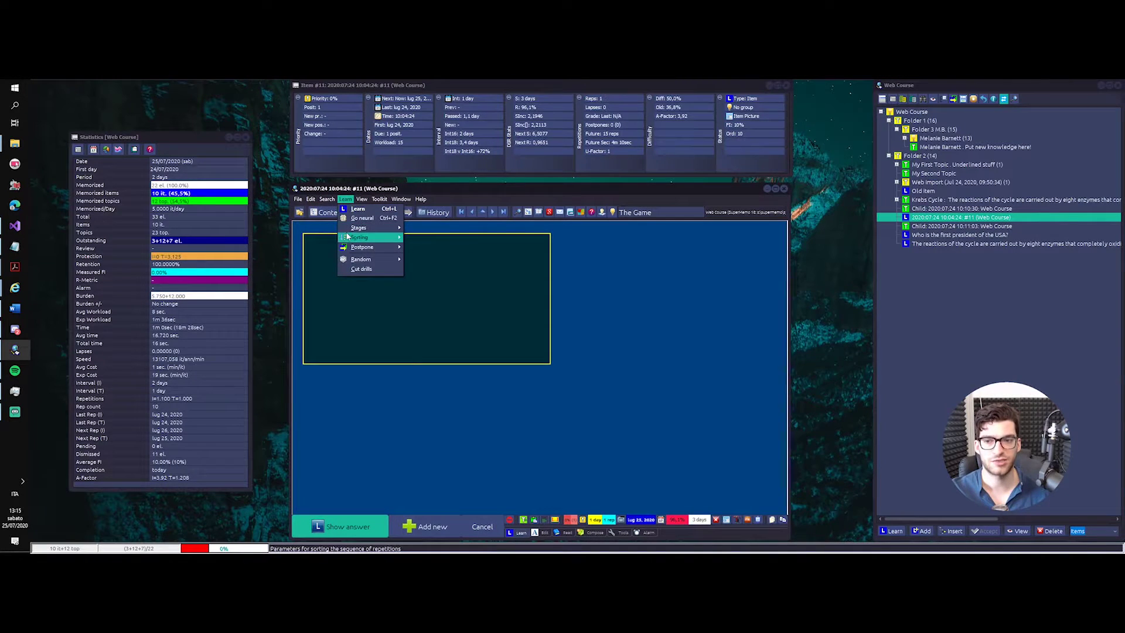
{"action": "left_click", "coordinate": [360, 202]}
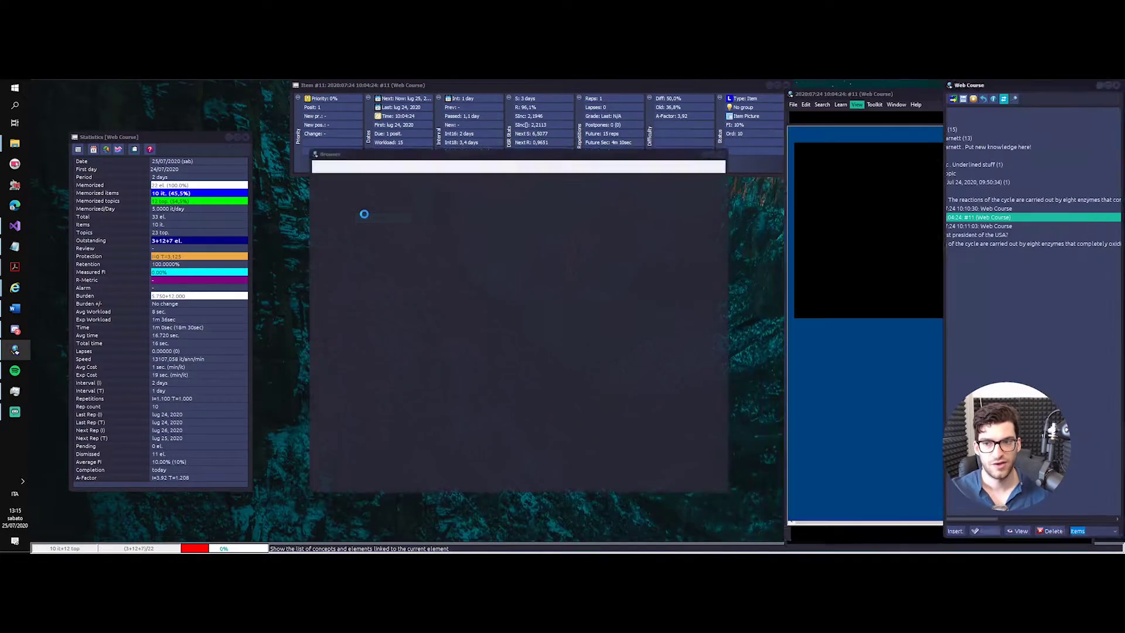
{"action": "left_click", "coordinate": [384, 208]}
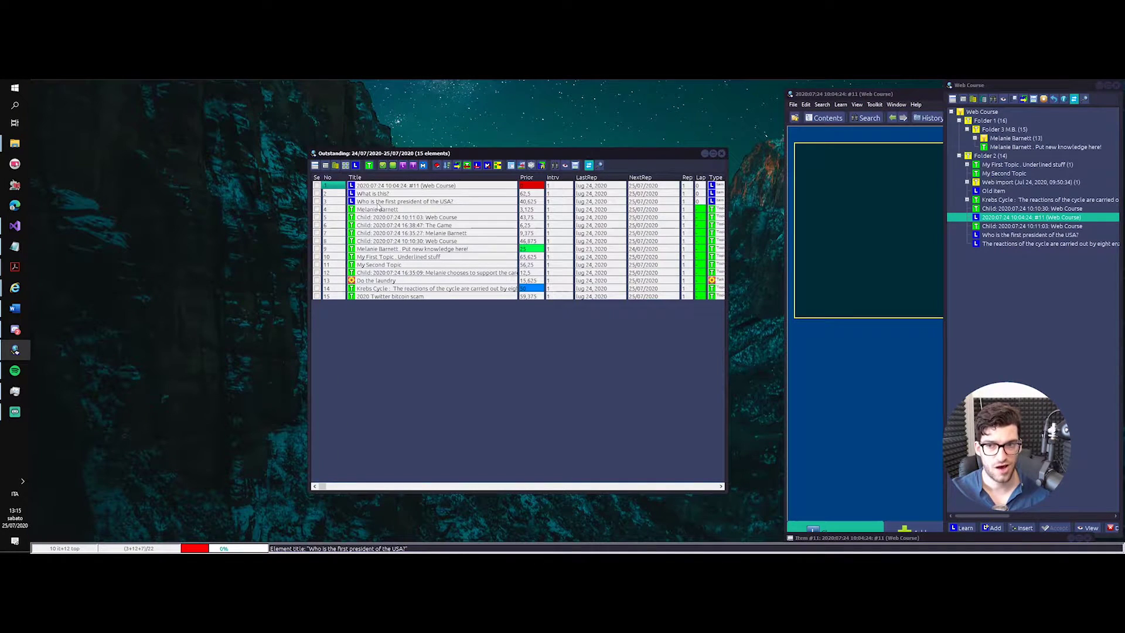
- Close the outstanding list, set the proportion of topics to its minimum in the repetition sorting criteria, and accept the criteria
{"action": "double_click", "coordinate": [375, 296]}
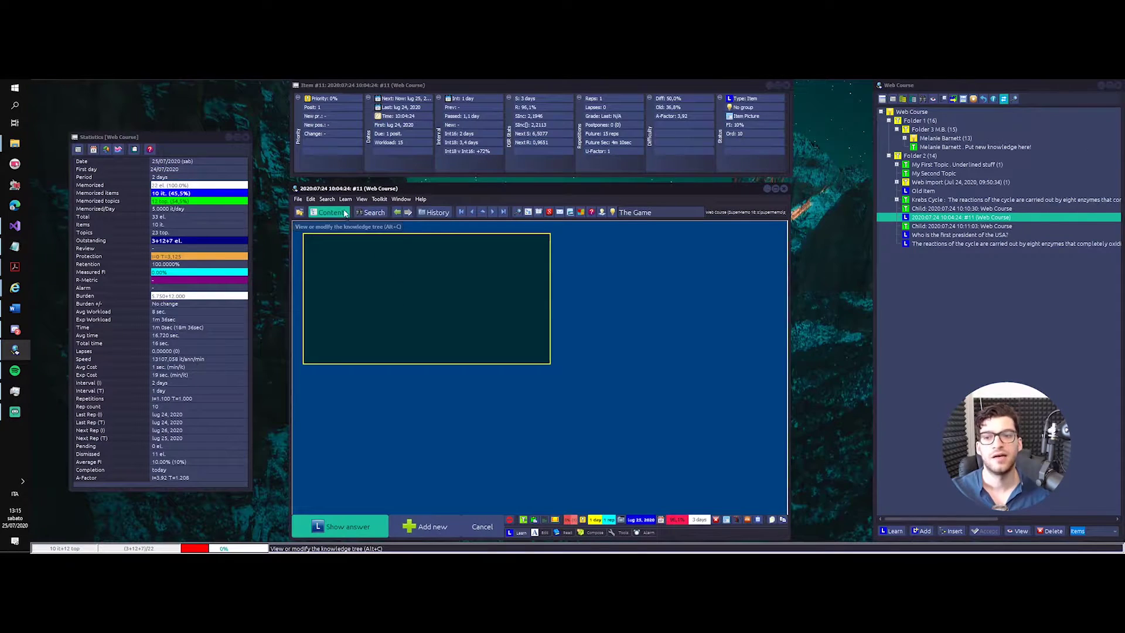
{"action": "left_click", "coordinate": [326, 199]}
{"action": "mouse_move", "coordinate": [346, 199]}
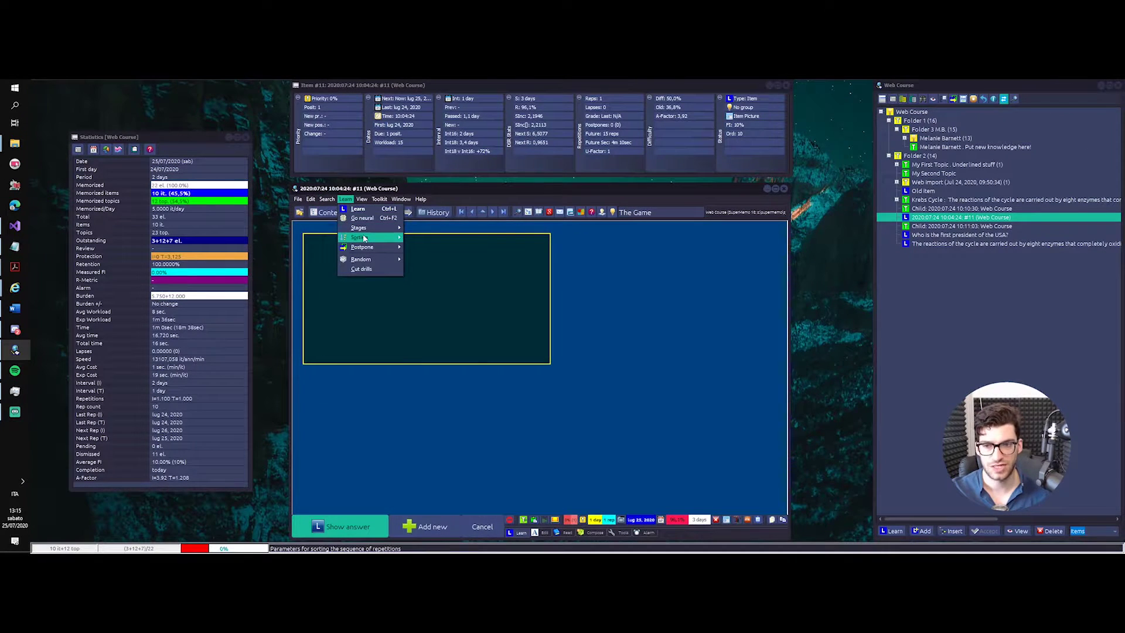
{"action": "mouse_move", "coordinate": [361, 237]}
{"action": "left_click", "coordinate": [420, 248]}
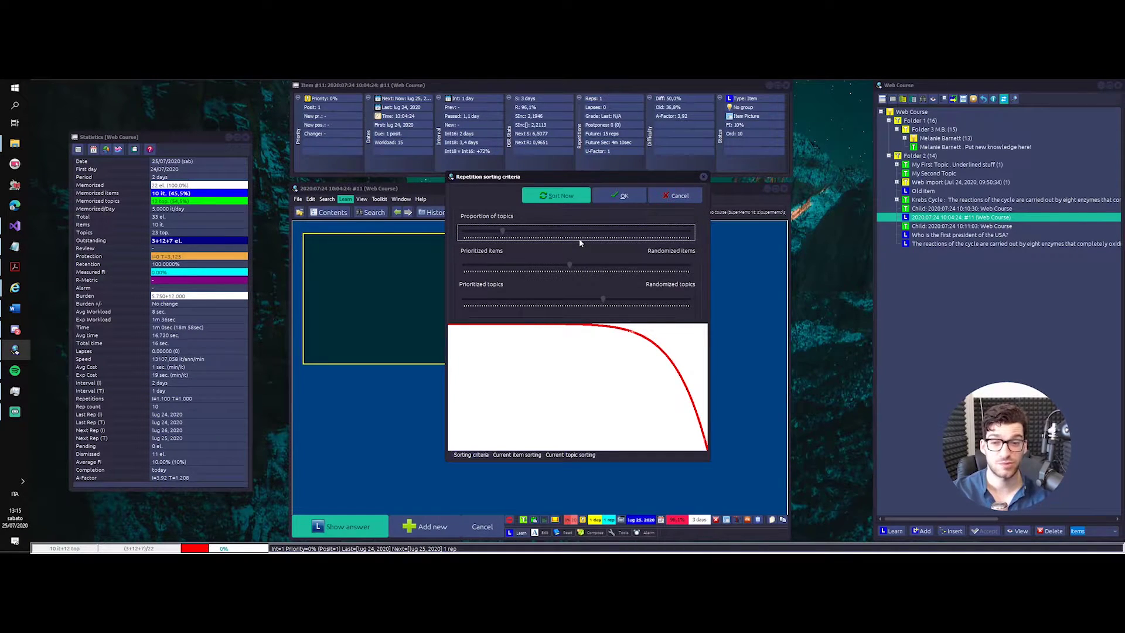
{"action": "mouse_move", "coordinate": [502, 233]}
{"action": "left_mouse_down"}
{"action": "mouse_move", "coordinate": [485, 246]}
{"action": "mouse_move", "coordinate": [505, 242]}
{"action": "left_mouse_up"}
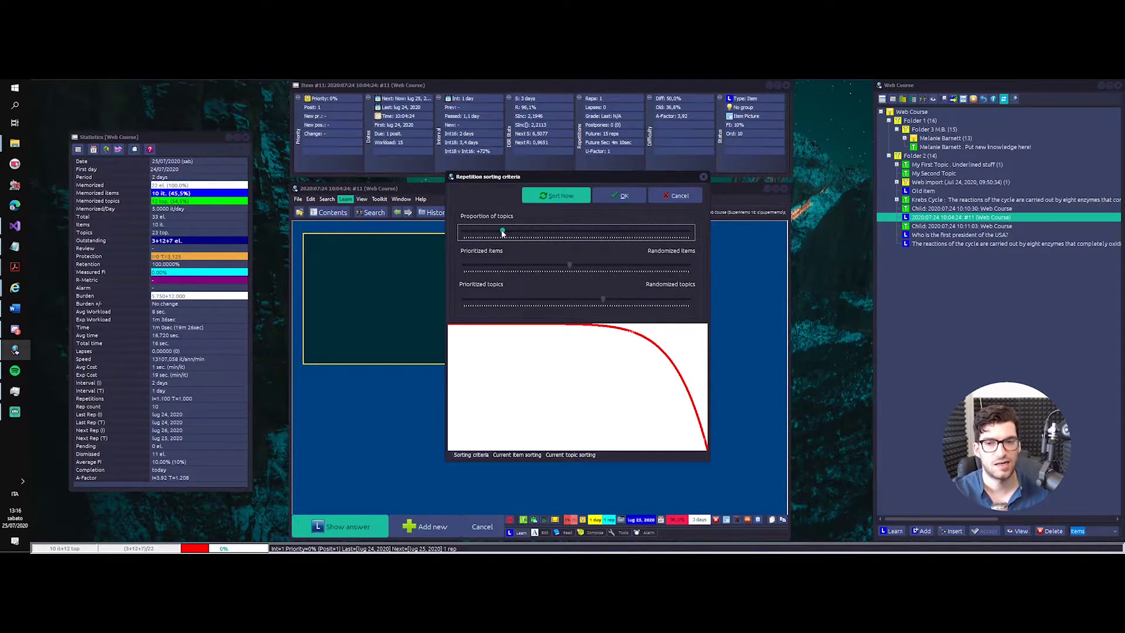
{"action": "left_click_drag", "start_coordinate": [503, 233], "coordinate": [426, 220]}
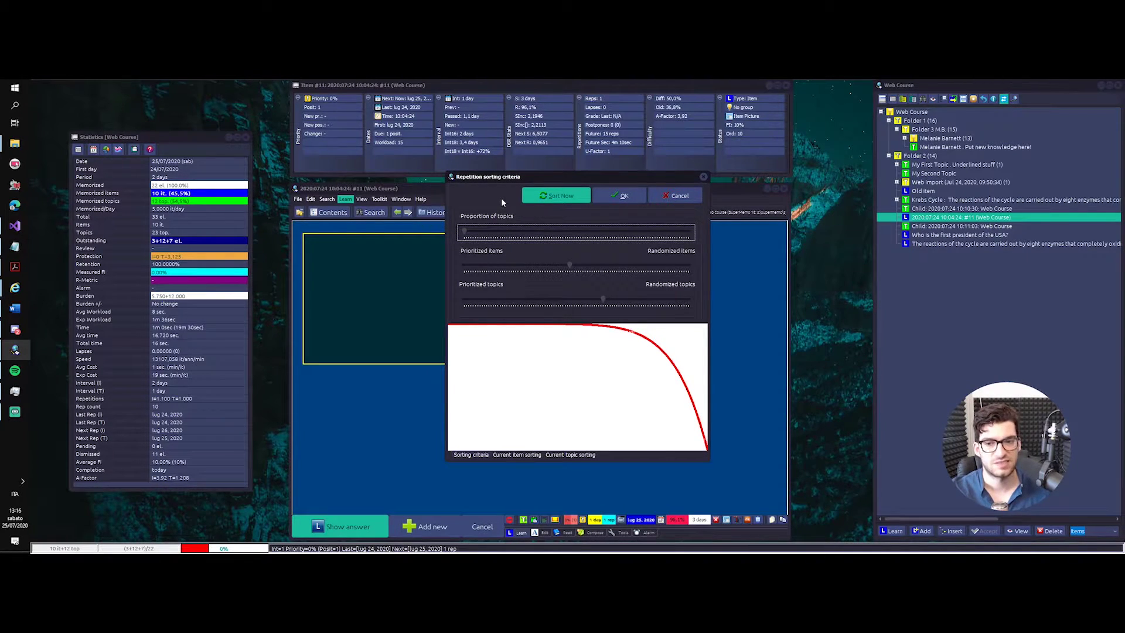
{"action": "left_click_drag", "start_coordinate": [464, 233], "coordinate": [359, 221]}
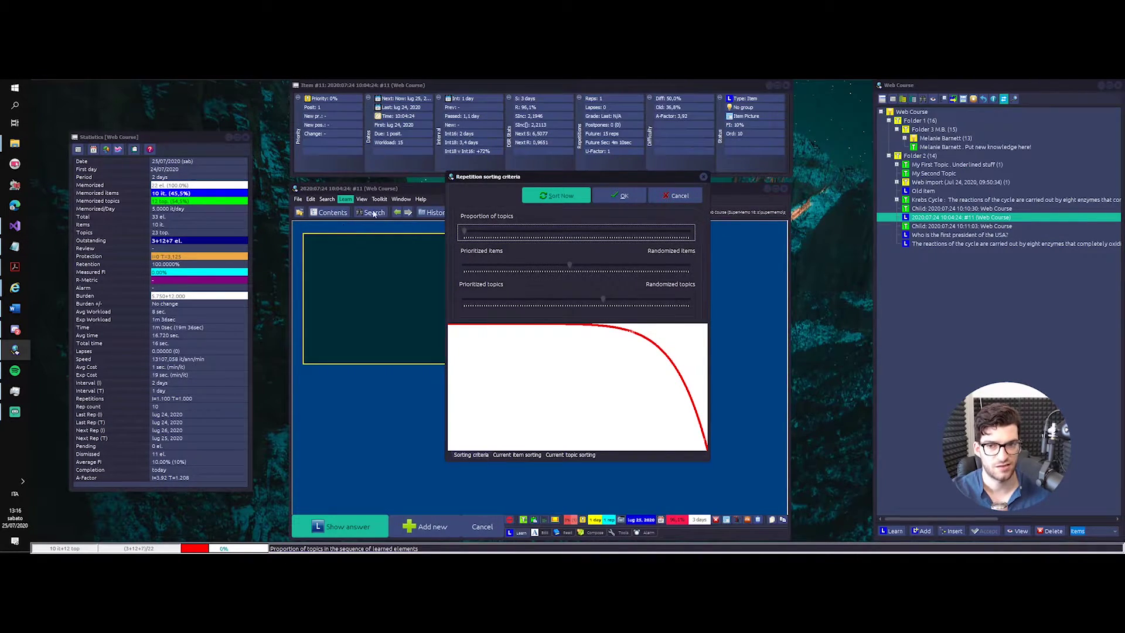
{"action": "left_click", "coordinate": [616, 195]}
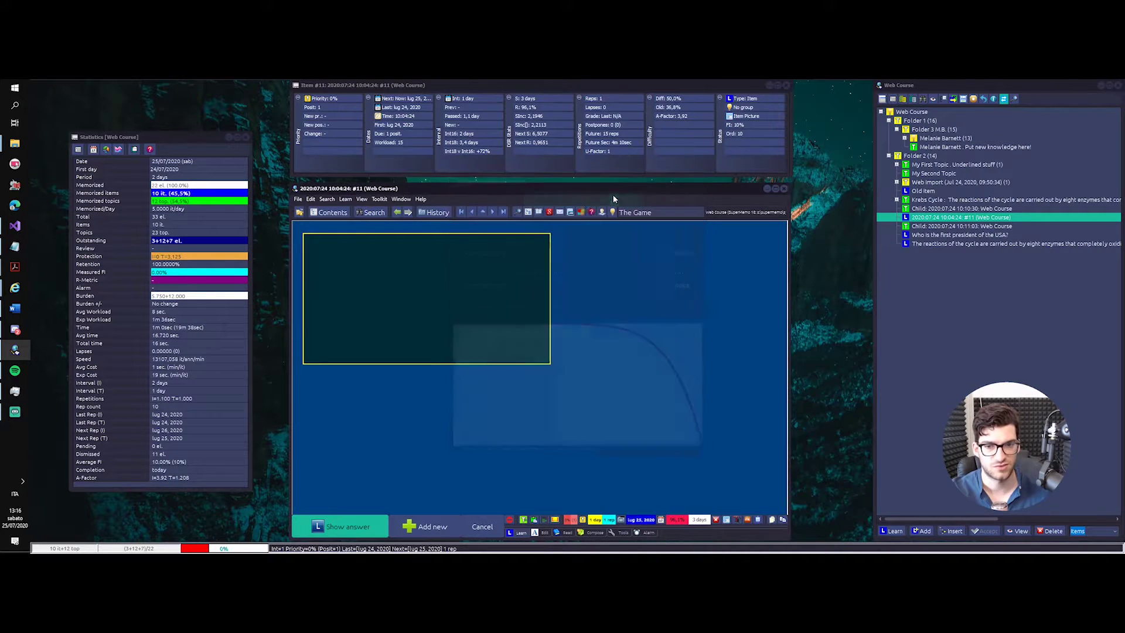
- Browse the outstanding elements to check the queue with the minimum topic proportion, and close the browser
{"action": "left_click", "coordinate": [361, 200]}
{"action": "left_click", "coordinate": [381, 234]}
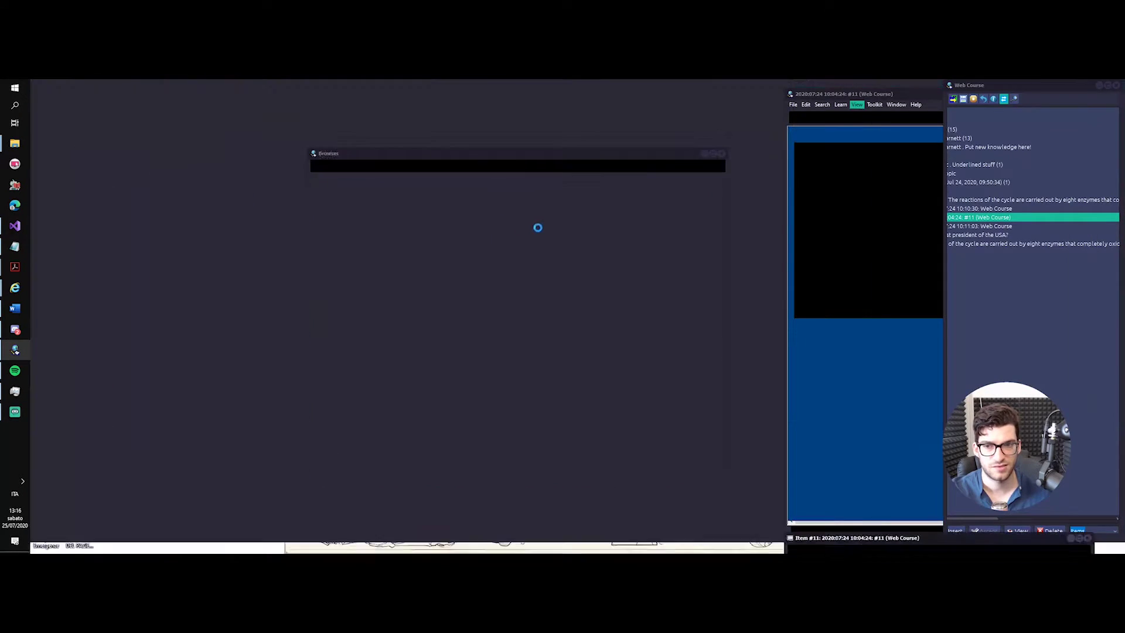
{"action": "left_click", "coordinate": [721, 153]}
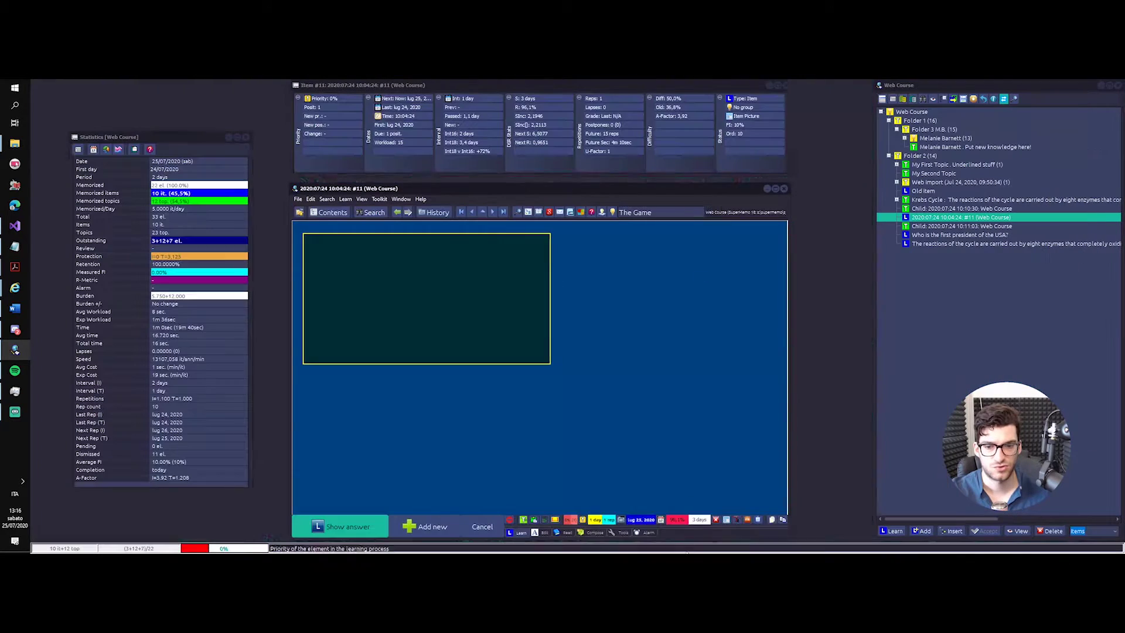
- Set the proportion of topics to its maximum in the repetition sorting criteria and accept the change
{"action": "left_click", "coordinate": [364, 200]}
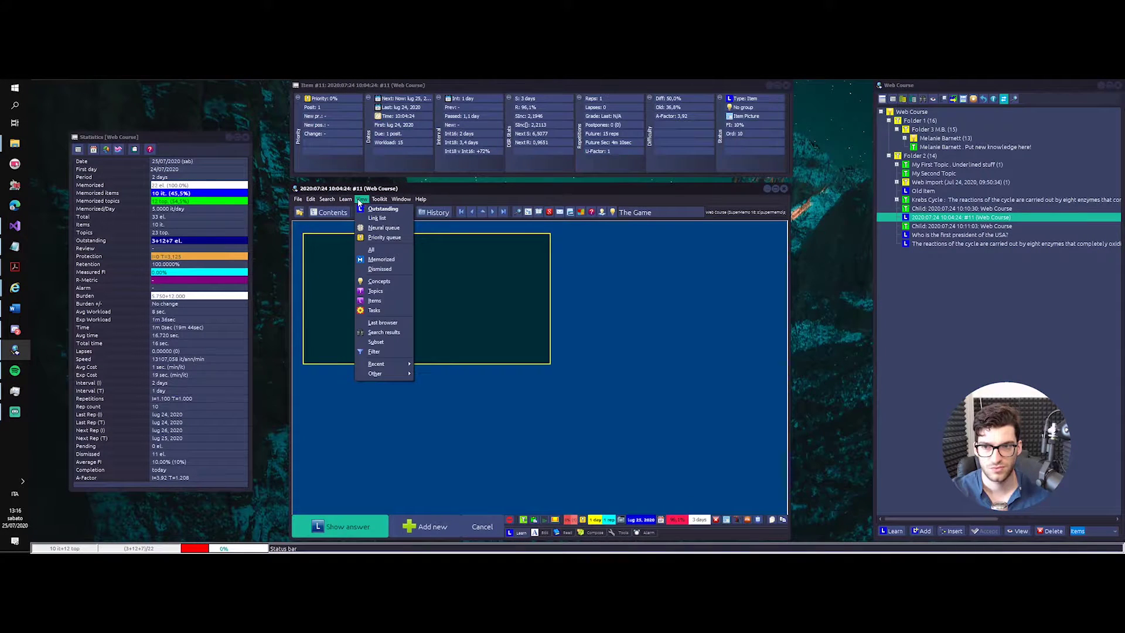
{"action": "mouse_move", "coordinate": [327, 199]}
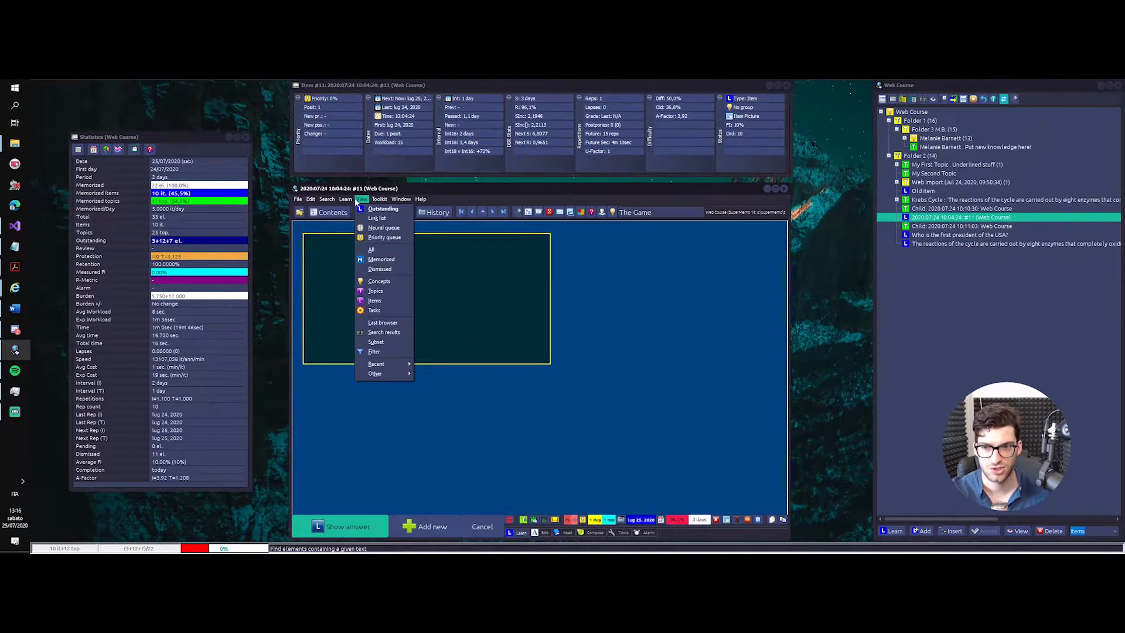
{"action": "mouse_move", "coordinate": [359, 237]}
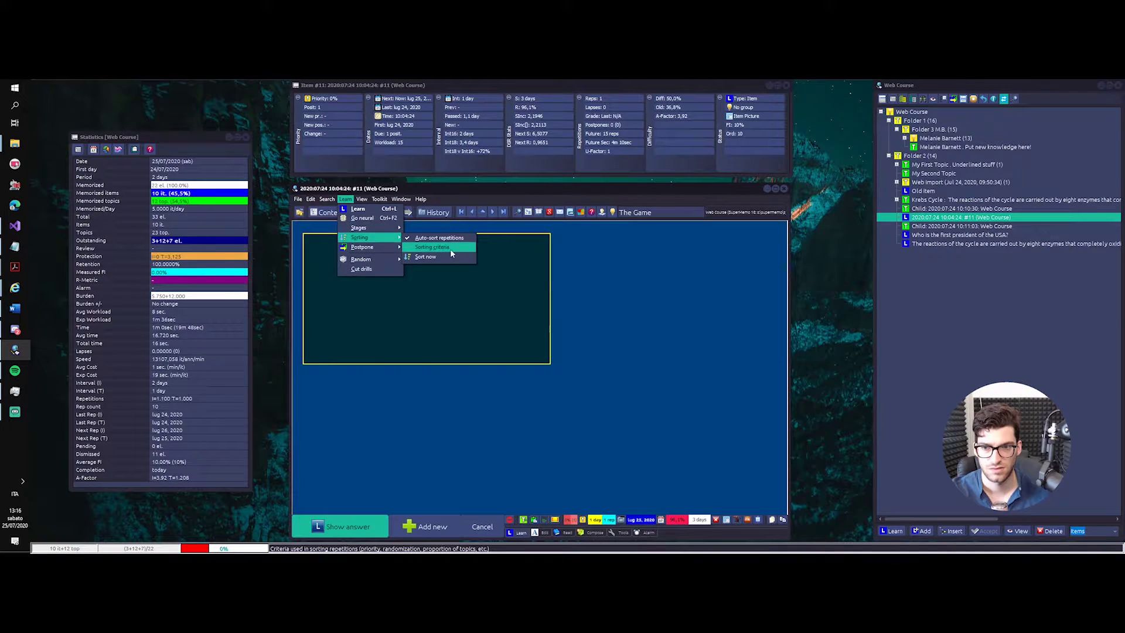
{"action": "left_click", "coordinate": [451, 248]}
{"action": "left_click", "coordinate": [621, 196]}
- Browse the outstanding elements to compare where topics and items fall in the queue, and close the list
{"action": "left_click", "coordinate": [361, 199]}
{"action": "left_click", "coordinate": [378, 212]}
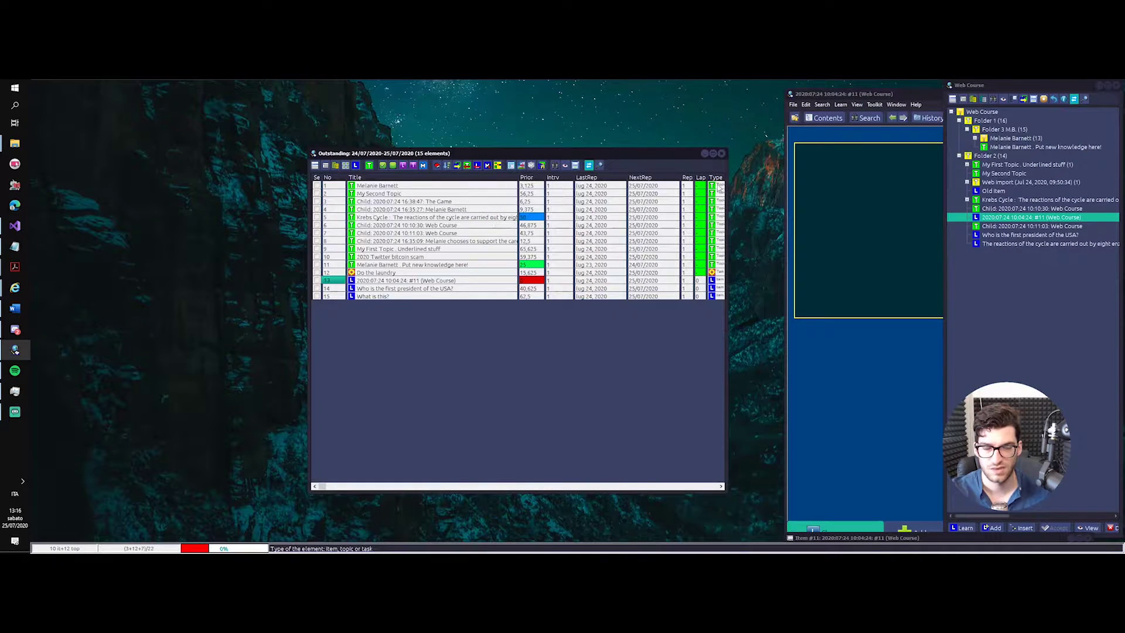
{"action": "left_click", "coordinate": [721, 154]}
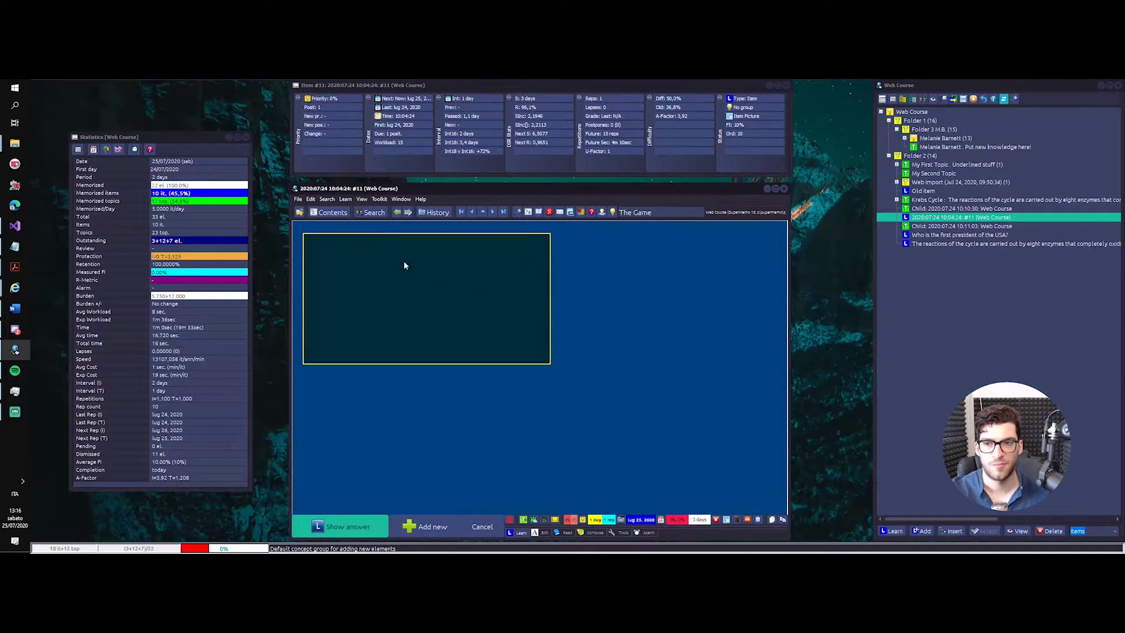
- Move the proportion of topics to its minimum and back to its maximum, sort the repetitions immediately, and accept the sorting criteria
{"action": "left_click", "coordinate": [361, 199]}
{"action": "left_click", "coordinate": [361, 199]}
{"action": "left_click", "coordinate": [346, 199]}
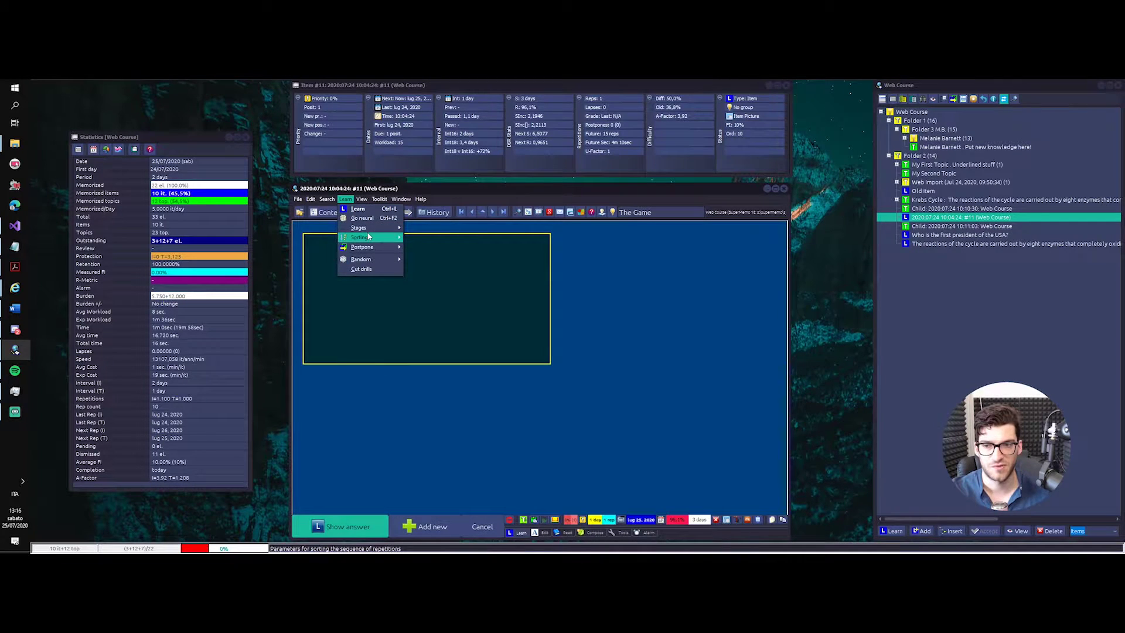
{"action": "mouse_move", "coordinate": [359, 237]}
{"action": "left_click", "coordinate": [441, 248]}
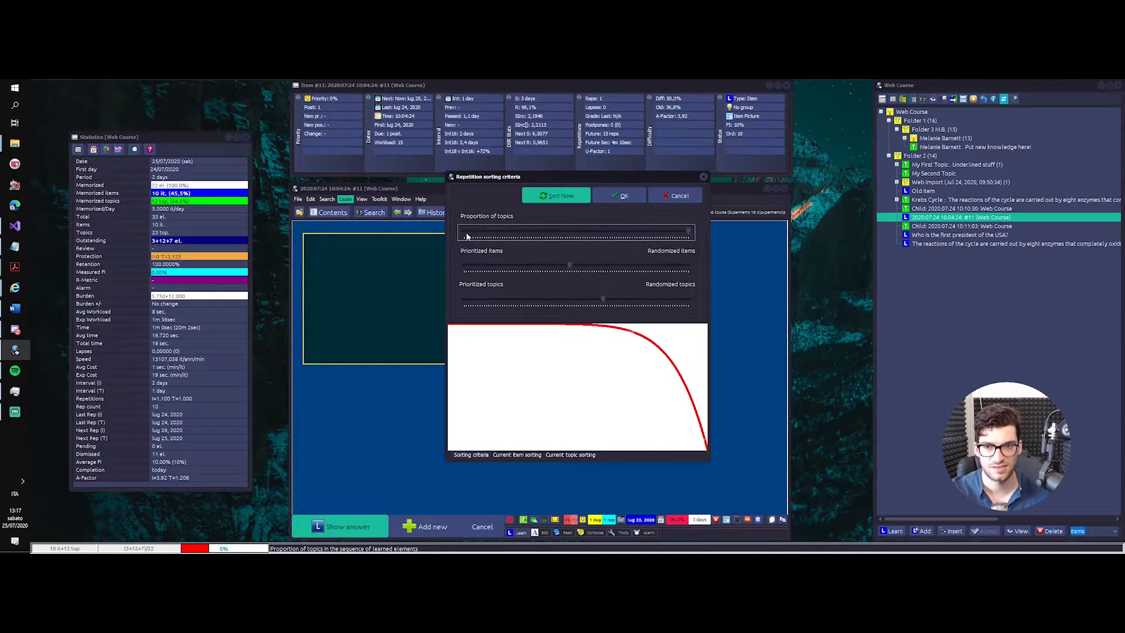
{"action": "left_click_drag", "start_coordinate": [685, 232], "coordinate": [467, 232]}
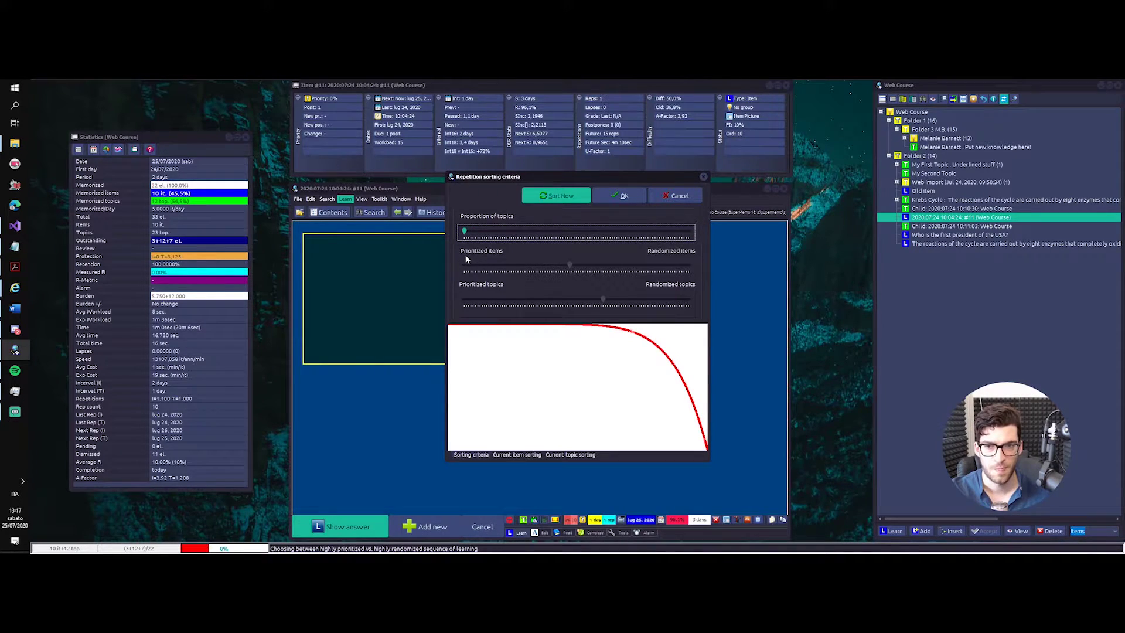
{"action": "left_click_drag", "start_coordinate": [464, 232], "coordinate": [699, 210]}
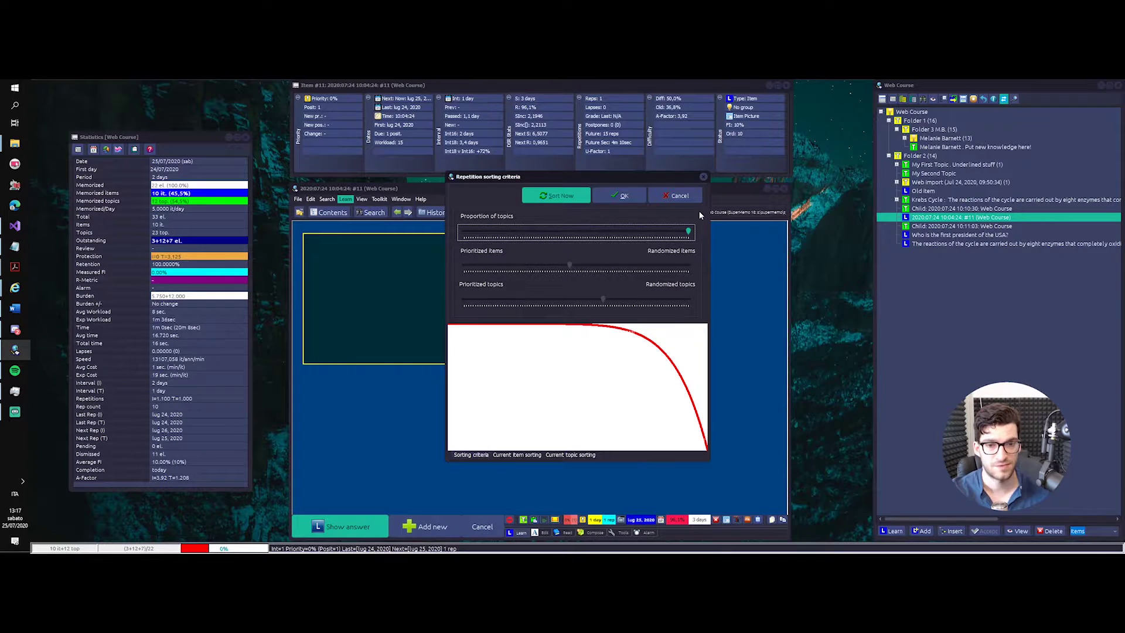
{"action": "left_click", "coordinate": [556, 199]}
{"action": "left_click", "coordinate": [599, 198]}
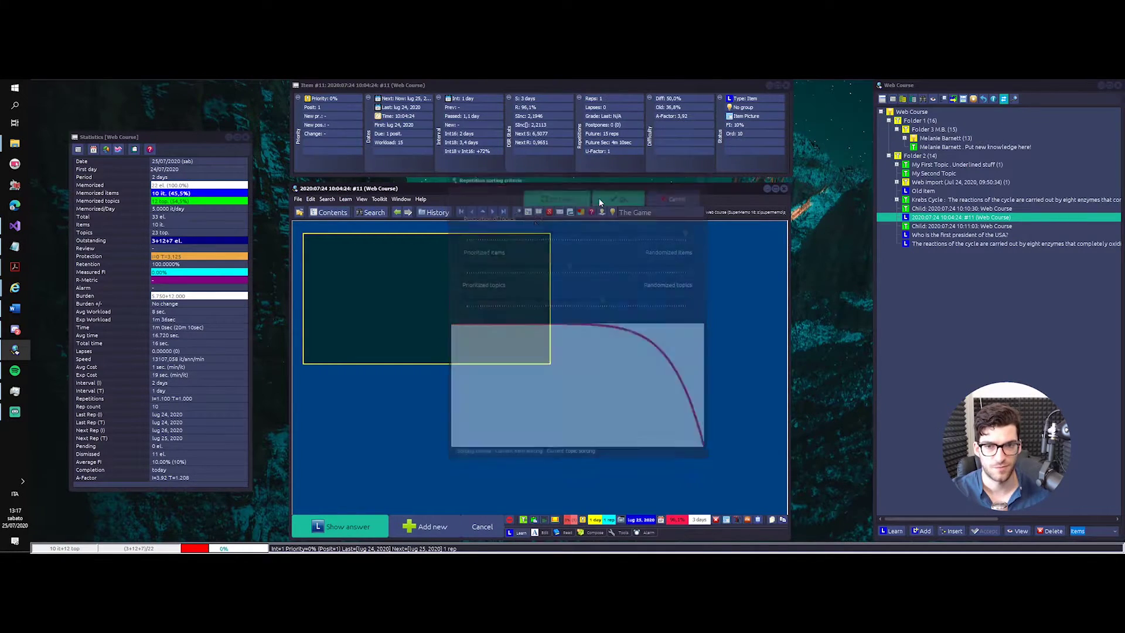
- Examine the newly sorted outstanding queue by element type and priority, and close the browser
{"action": "left_click", "coordinate": [379, 199]}
{"action": "left_click", "coordinate": [387, 252]}
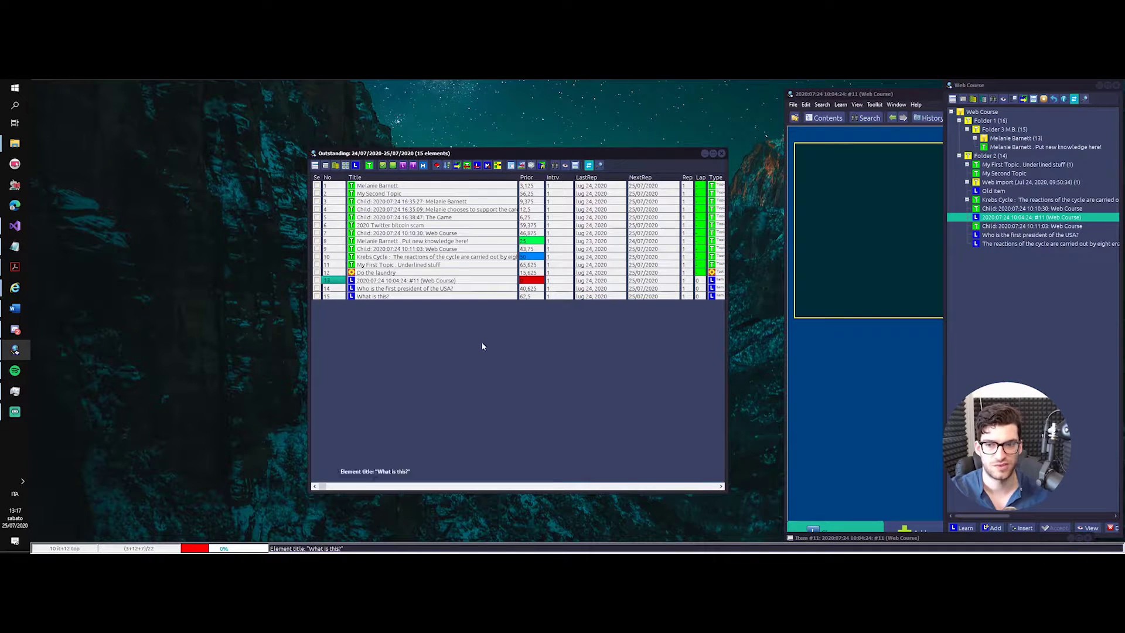
{"action": "left_click", "coordinate": [721, 153]}
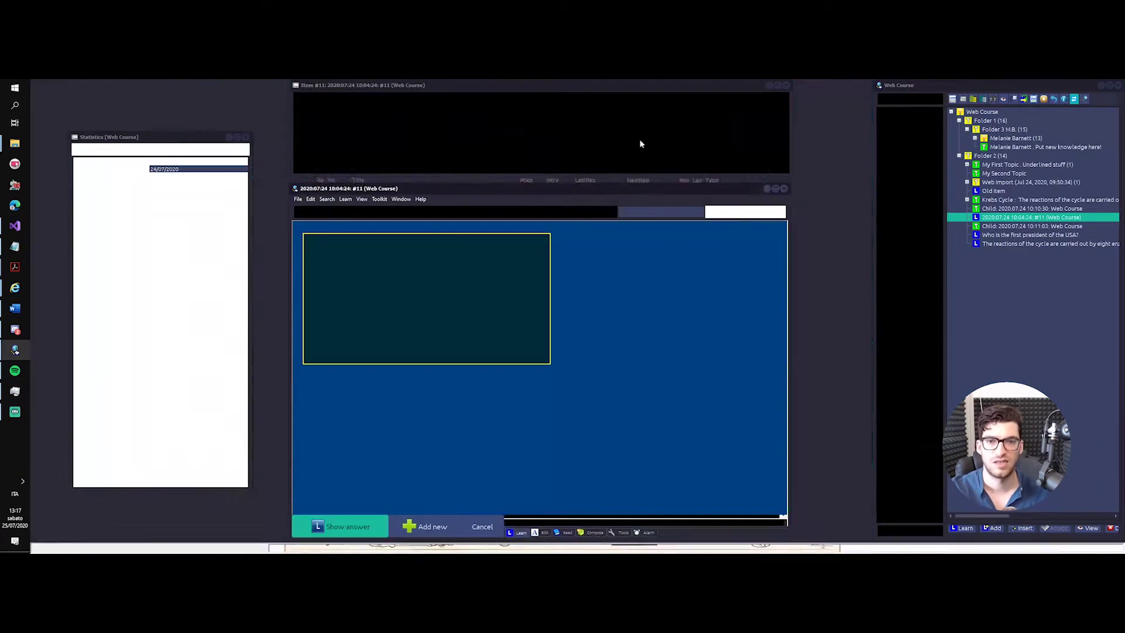
- Reopen the outstanding elements, widen and reposition the browser window to show all columns, and widen the Type column slightly
{"action": "left_click", "coordinate": [345, 199]}
{"action": "left_click", "coordinate": [345, 200]}
{"action": "left_click", "coordinate": [362, 199]}
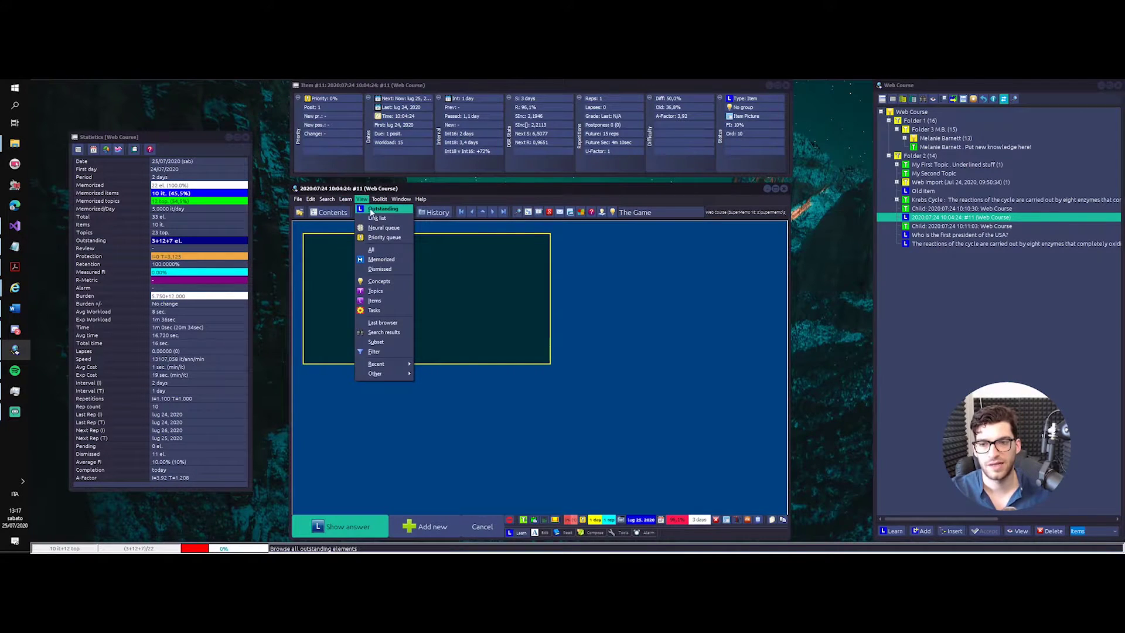
{"action": "left_click", "coordinate": [372, 211]}
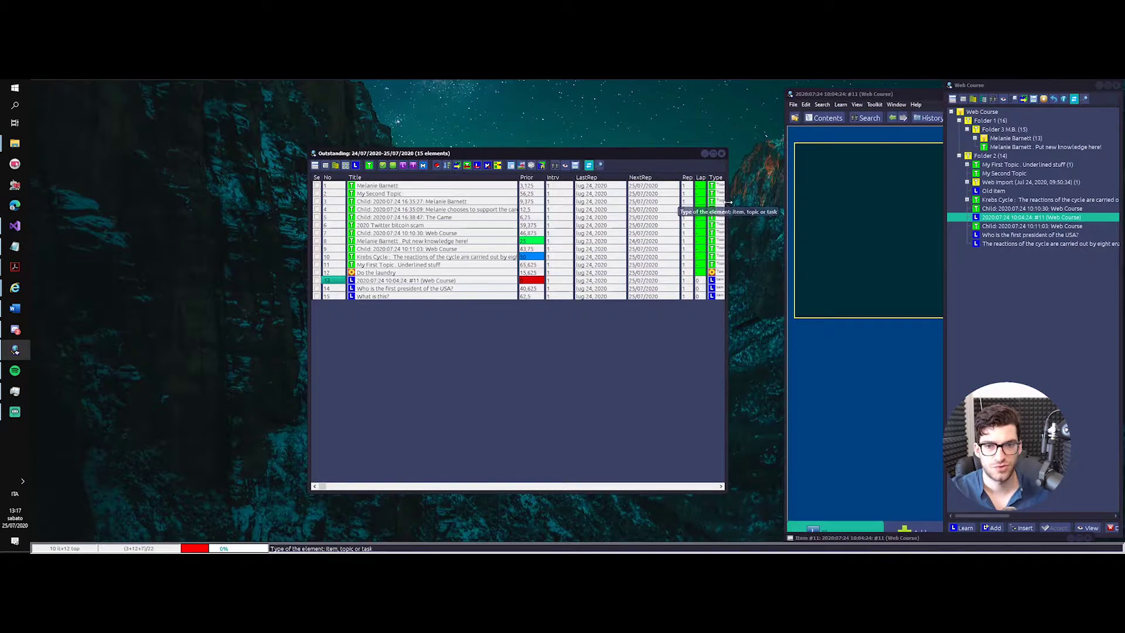
{"action": "left_click_drag", "start_coordinate": [729, 203], "coordinate": [927, 202]}
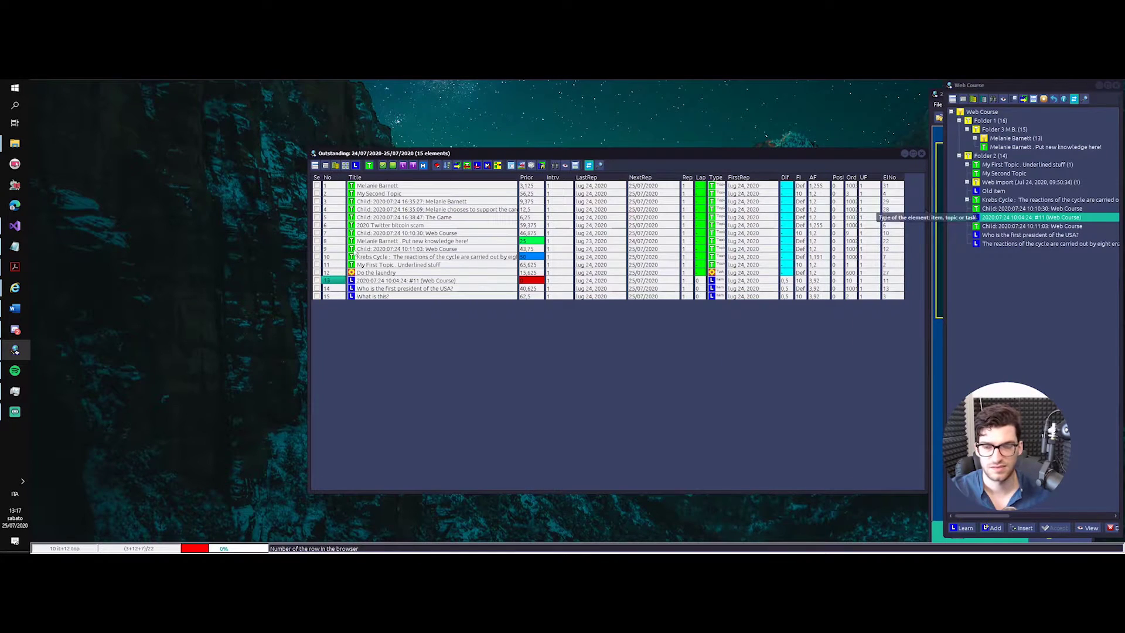
{"action": "left_click_drag", "start_coordinate": [440, 153], "coordinate": [372, 153]}
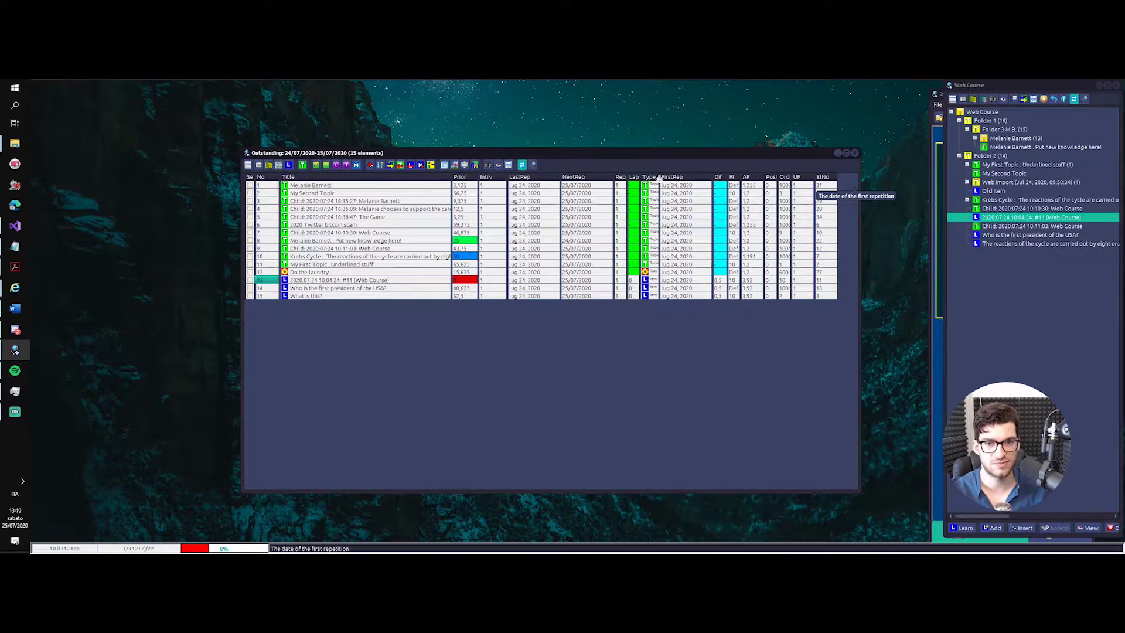
{"action": "left_click_drag", "start_coordinate": [659, 177], "coordinate": [669, 179]}
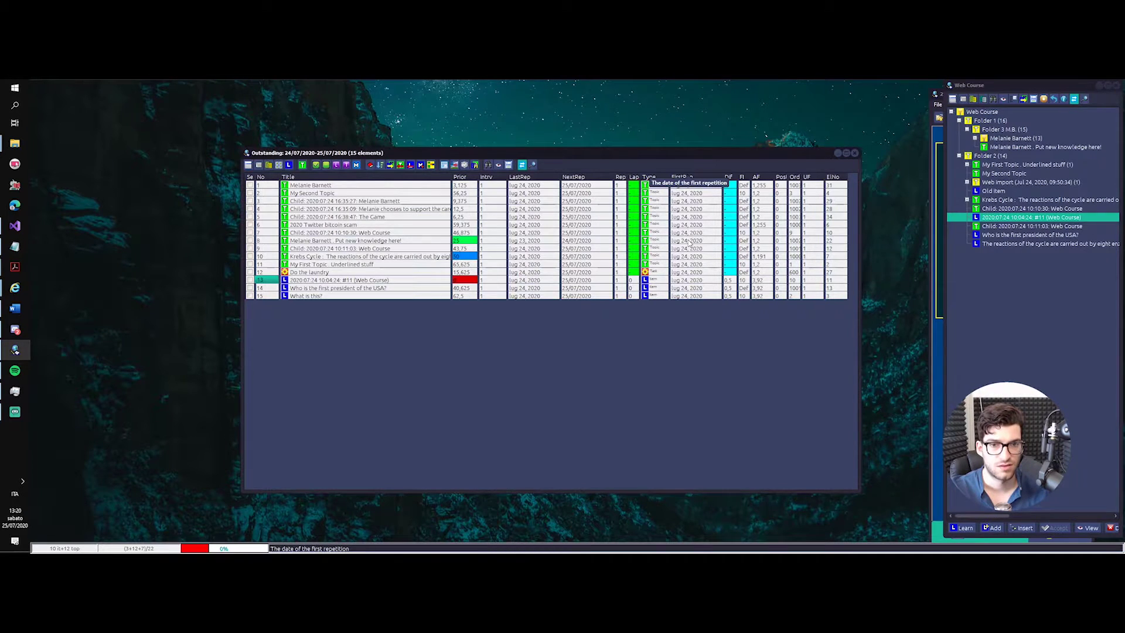
- Examine the first repetition date and forgetting index of the "Put new knowledge here!" topic, and narrow the browser window
{"action": "left_click", "coordinate": [690, 241]}
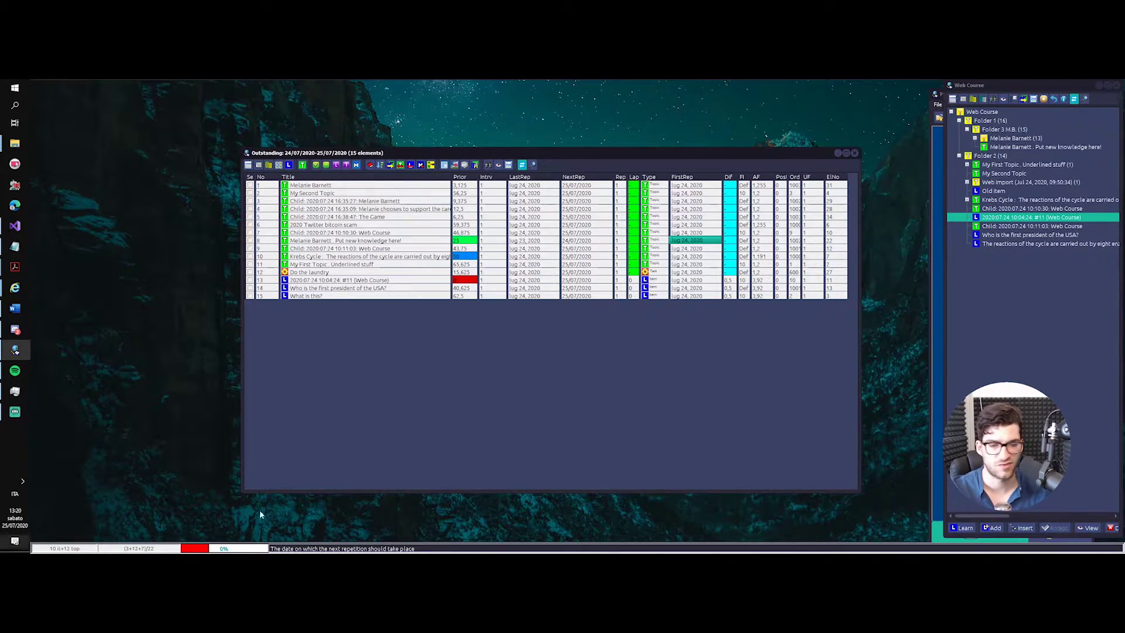
{"action": "left_click", "coordinate": [744, 240]}
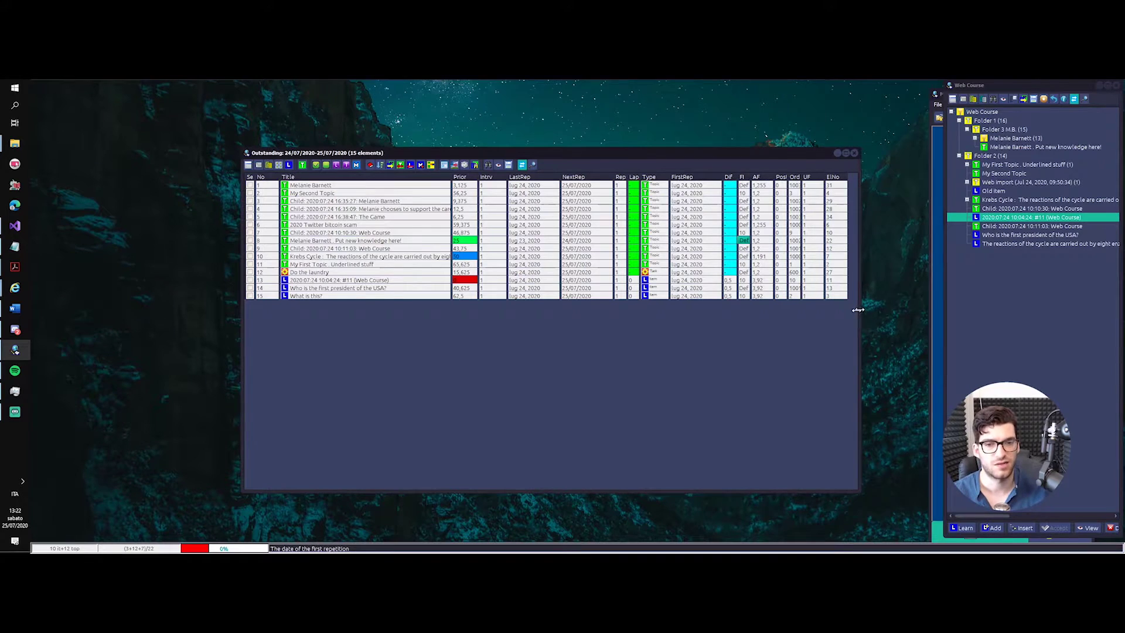
{"action": "key", "text": "F5"}
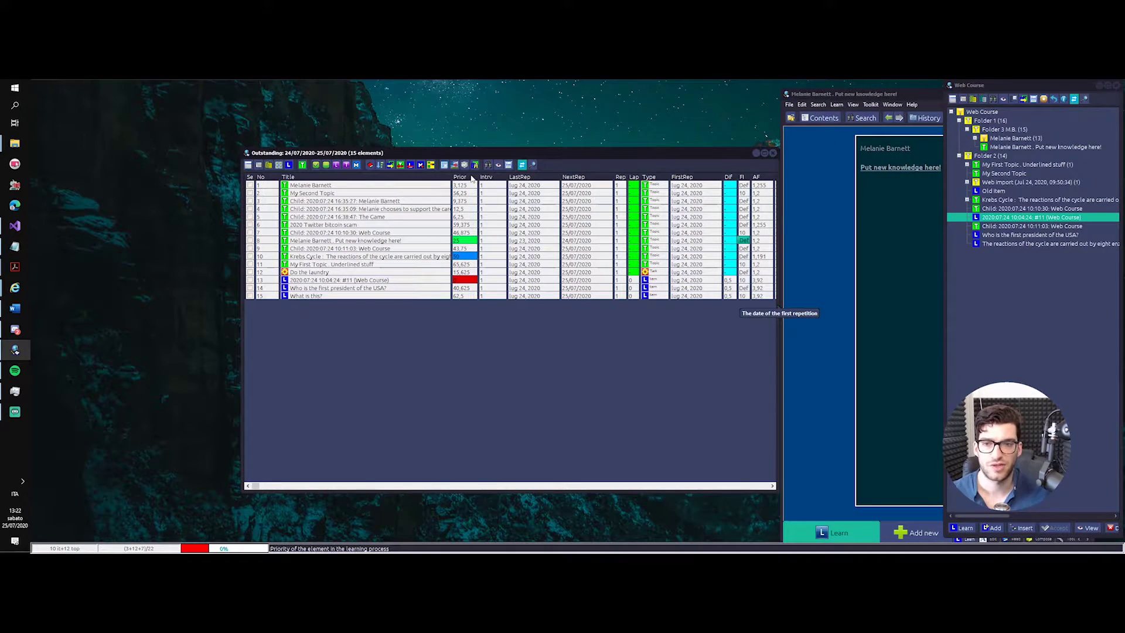
- Sort the outstanding list by priority in descending and then ascending order, and close the browser
{"action": "left_click", "coordinate": [470, 177]}
{"action": "left_click", "coordinate": [471, 177]}
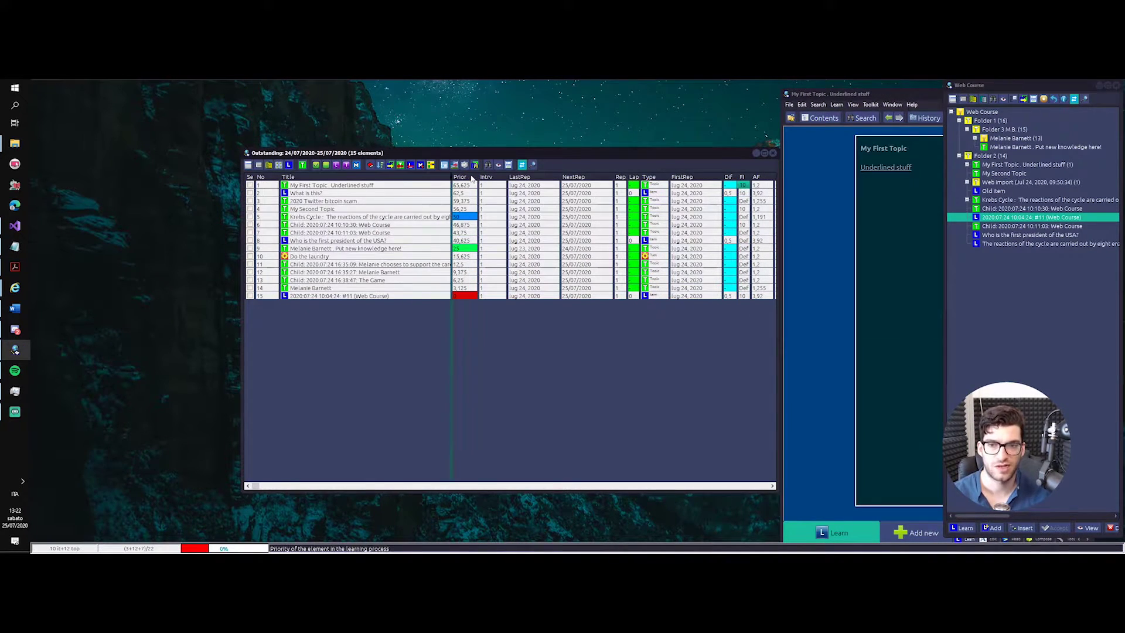
{"action": "left_click", "coordinate": [472, 178]}
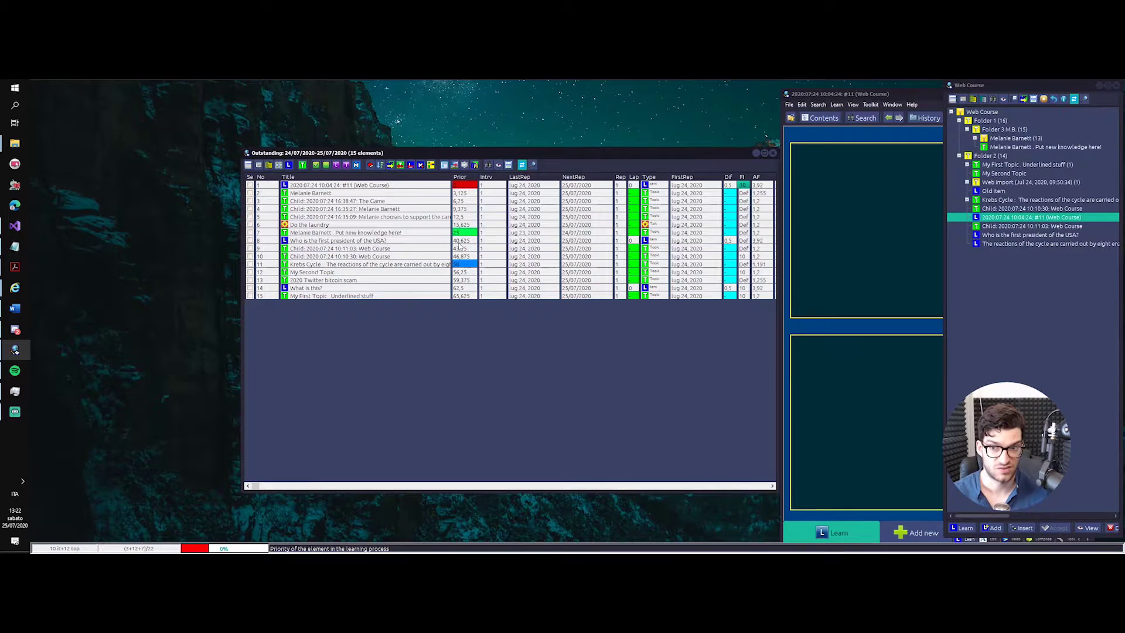
{"action": "left_click", "coordinate": [774, 154]}
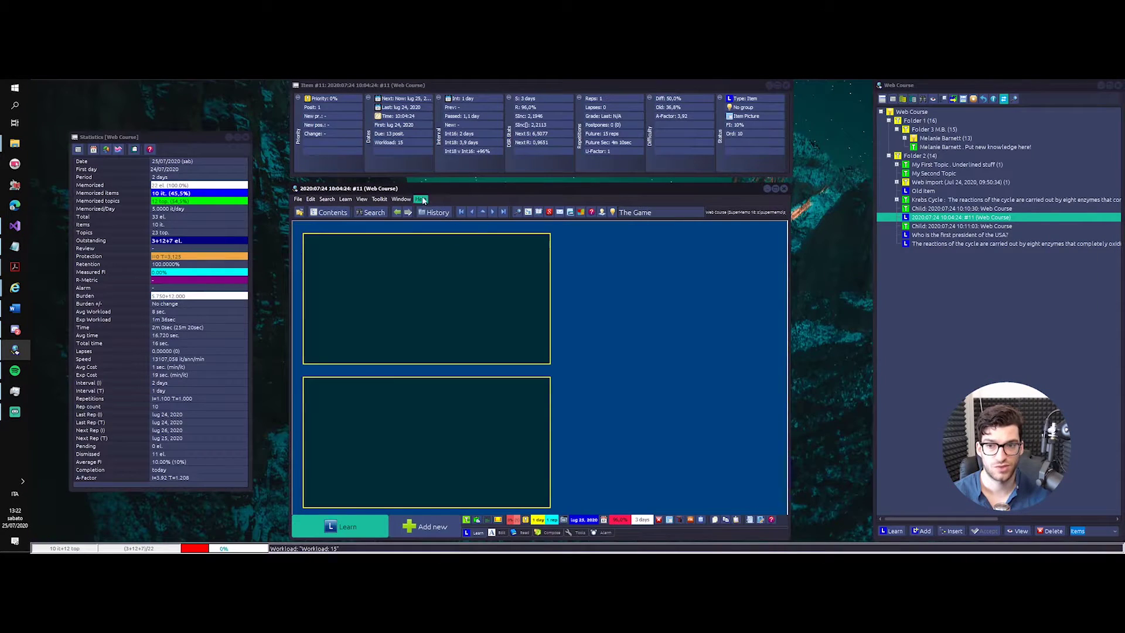
- Reopen the outstanding elements to check the queue order against the priority sort, and close the list
{"action": "left_click", "coordinate": [376, 202]}
{"action": "left_click", "coordinate": [376, 215]}
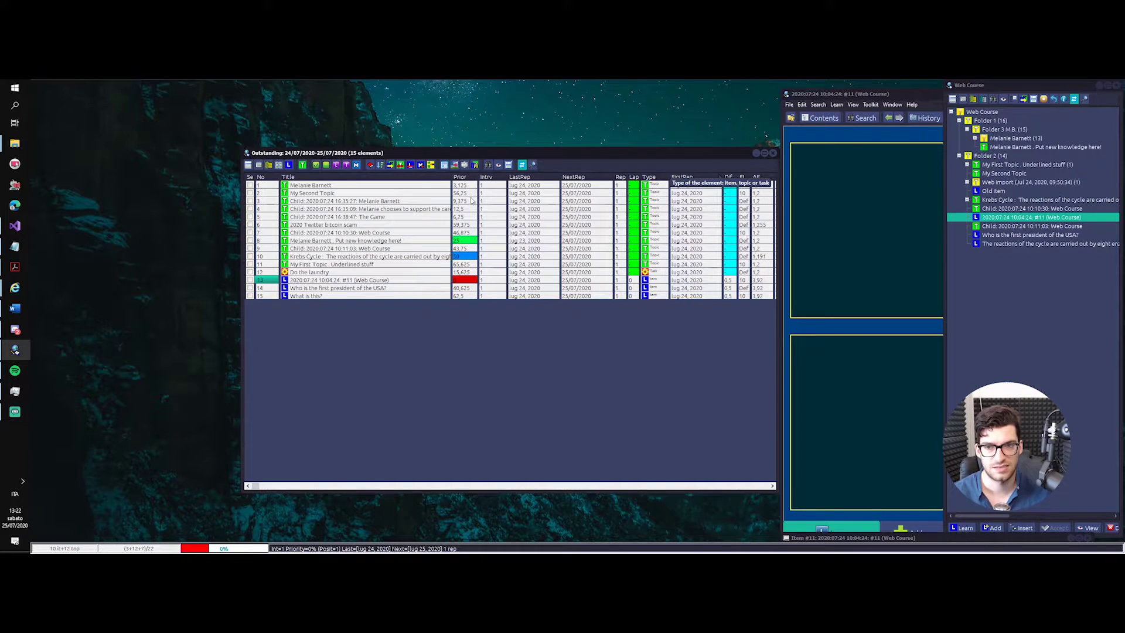
{"action": "left_click", "coordinate": [774, 153]}
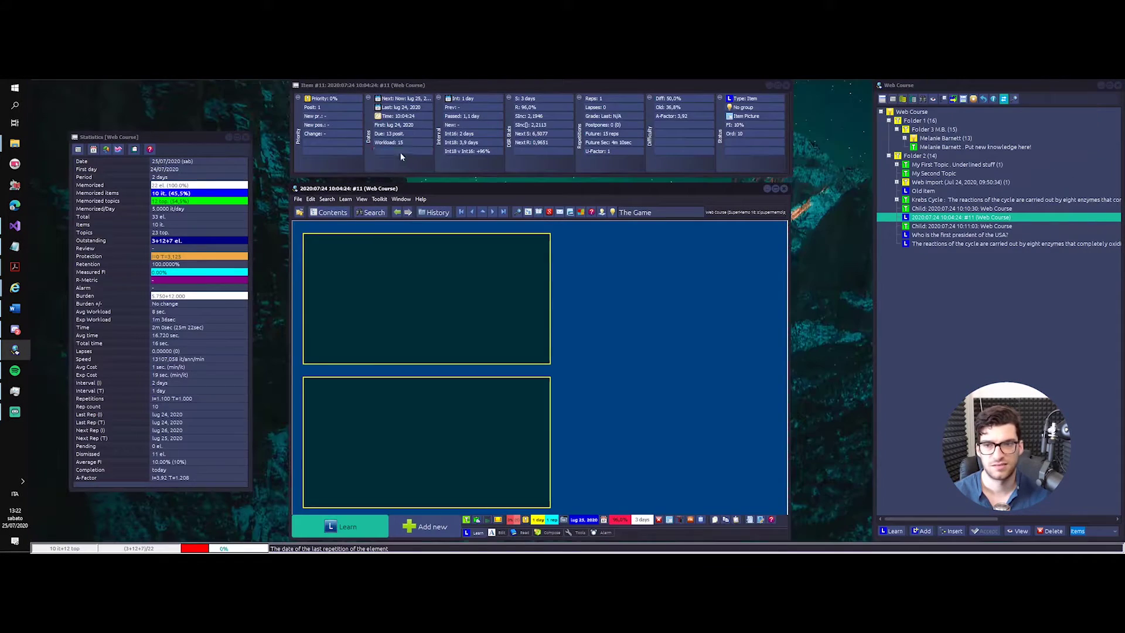
- Set topics to fully prioritized in the repetition sorting criteria, sort the outstanding queue, and accept the settings
{"action": "left_click", "coordinate": [345, 199]}
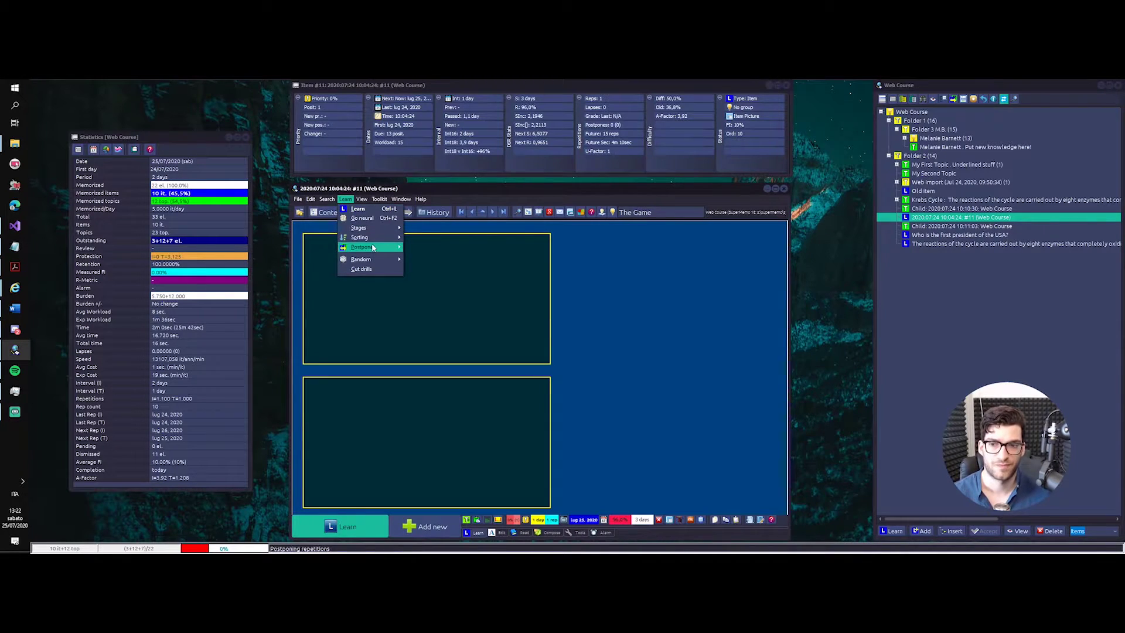
{"action": "mouse_move", "coordinate": [360, 237]}
{"action": "left_click", "coordinate": [439, 242]}
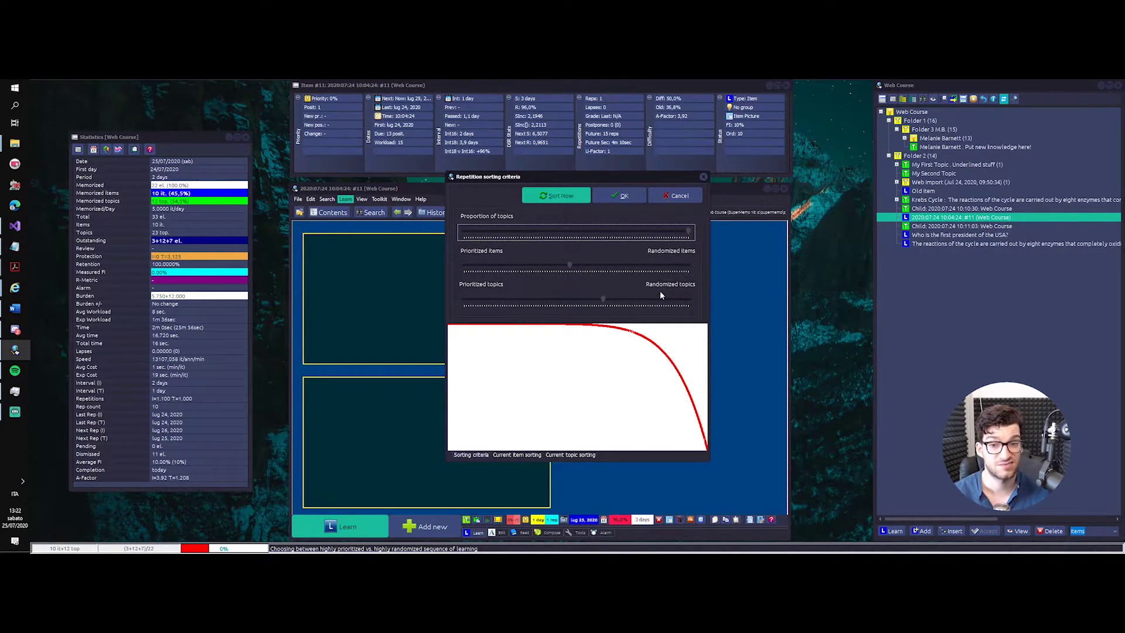
{"action": "left_click_drag", "start_coordinate": [605, 300], "coordinate": [603, 300]}
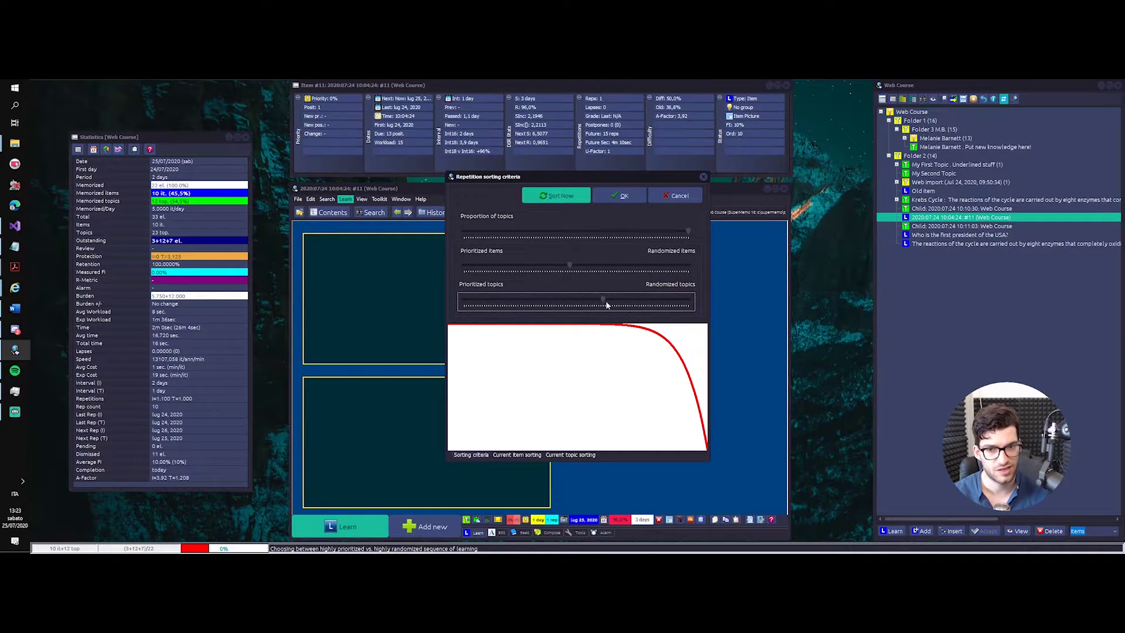
{"action": "left_click_drag", "start_coordinate": [605, 294], "coordinate": [463, 307]}
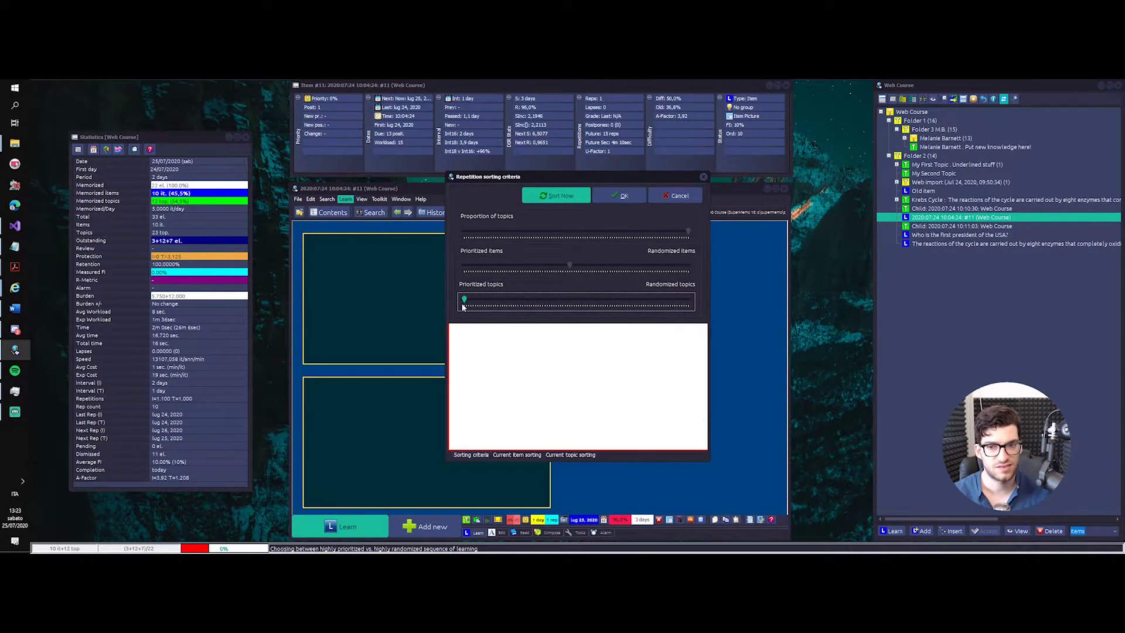
{"action": "left_click", "coordinate": [564, 199]}
{"action": "left_click", "coordinate": [601, 196]}
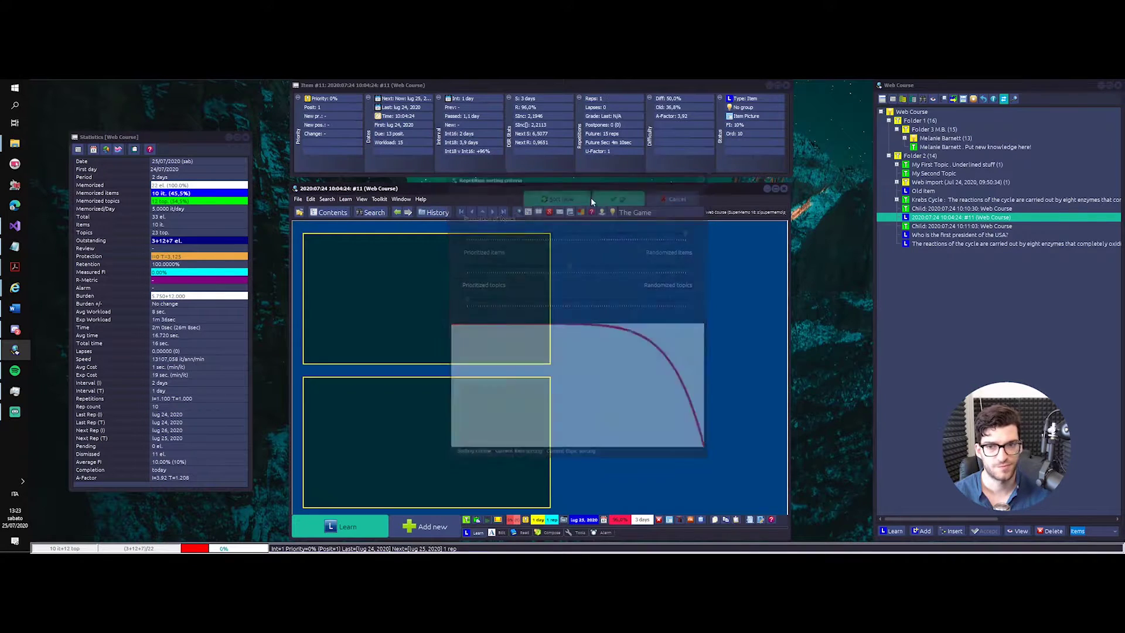
- Open the outstanding elements to examine how the re-sorted topics are ordered, and close the list
{"action": "left_click", "coordinate": [363, 200]}
{"action": "left_click", "coordinate": [381, 226]}
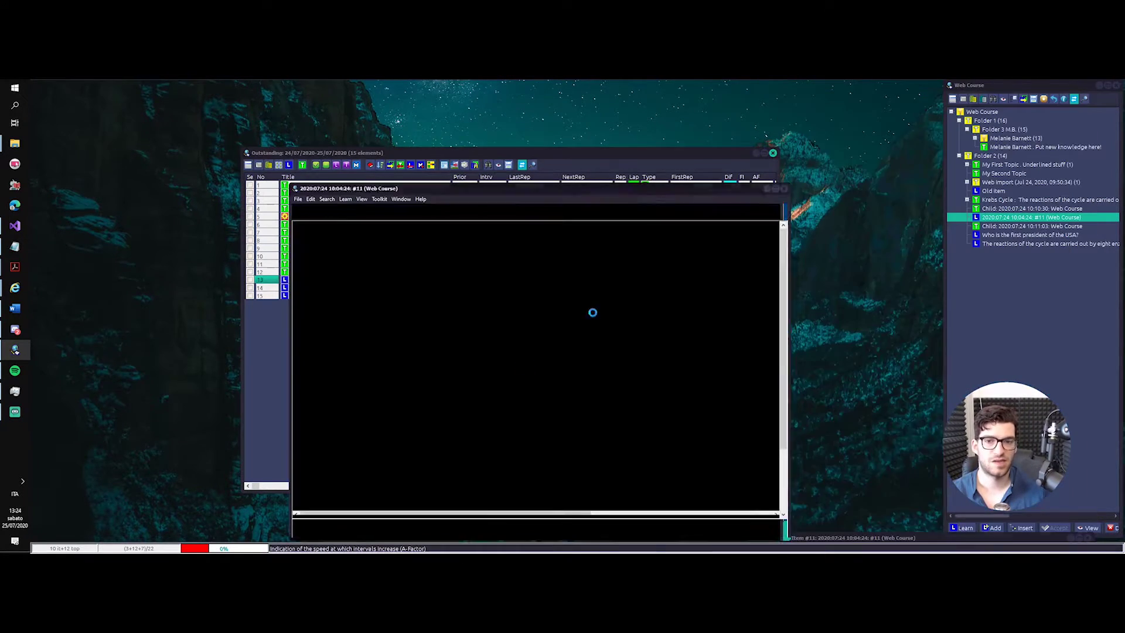
{"action": "left_click", "coordinate": [773, 153]}
- Set items to fully prioritized and the proportion of topics to its minimum in the repetition sorting criteria, and apply the sorting
{"action": "left_click", "coordinate": [327, 199]}
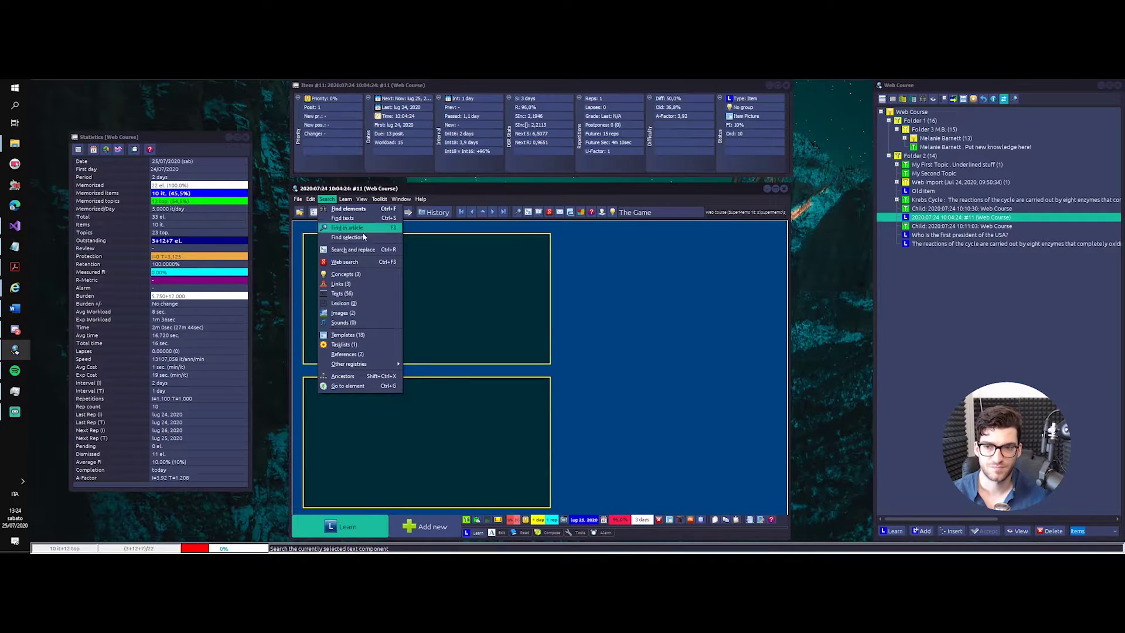
{"action": "mouse_move", "coordinate": [345, 200]}
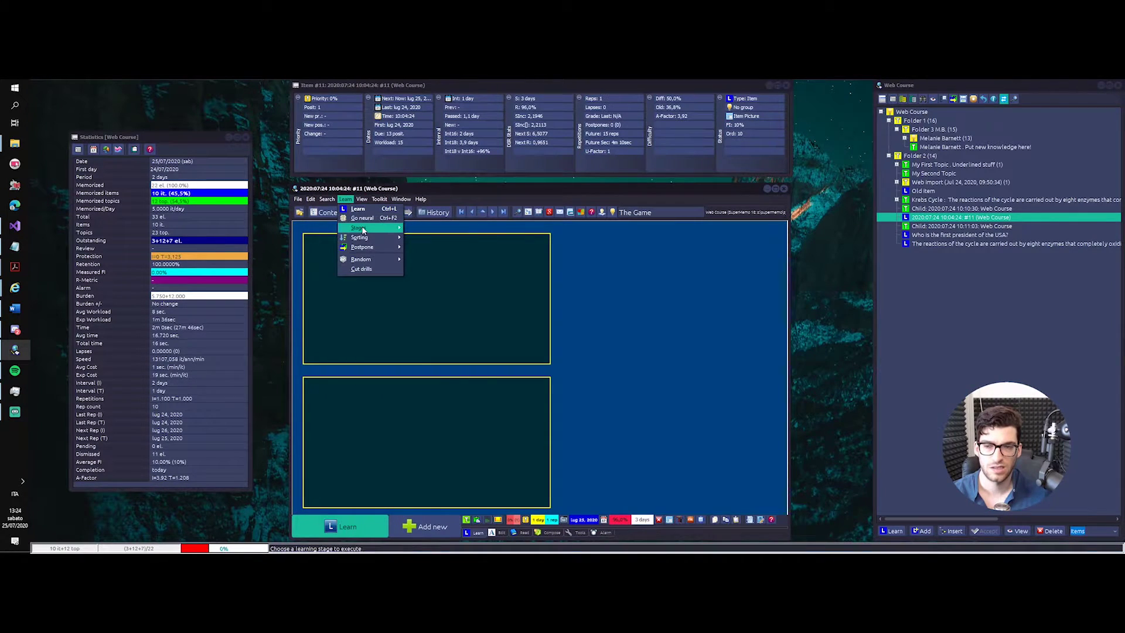
{"action": "mouse_move", "coordinate": [375, 237]}
{"action": "left_click", "coordinate": [439, 251]}
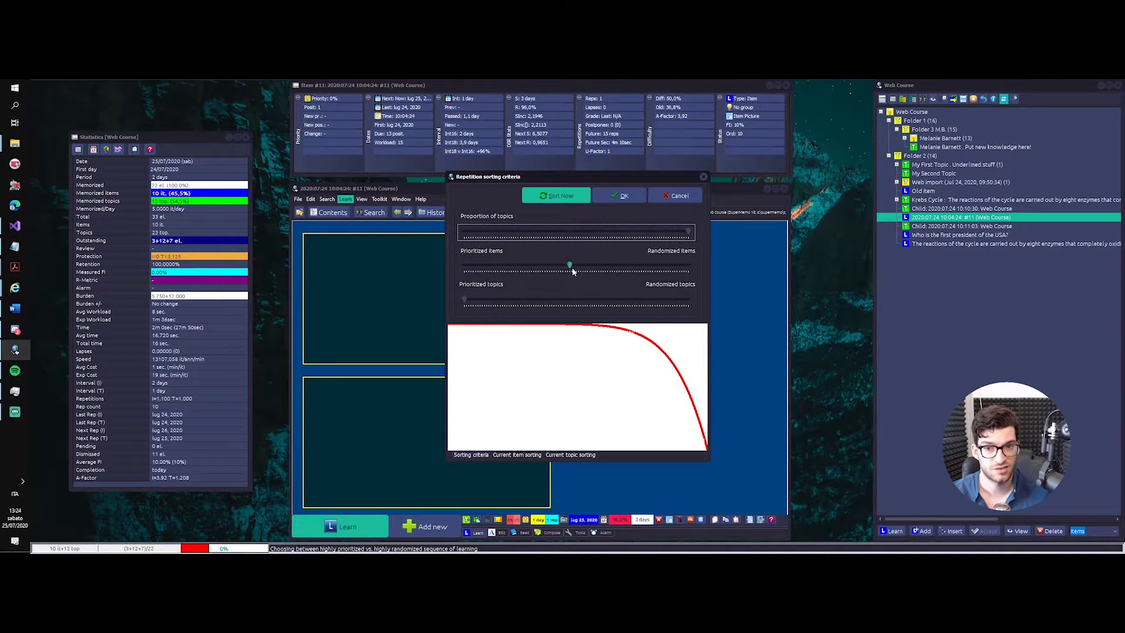
{"action": "left_click_drag", "start_coordinate": [568, 265], "coordinate": [466, 267]}
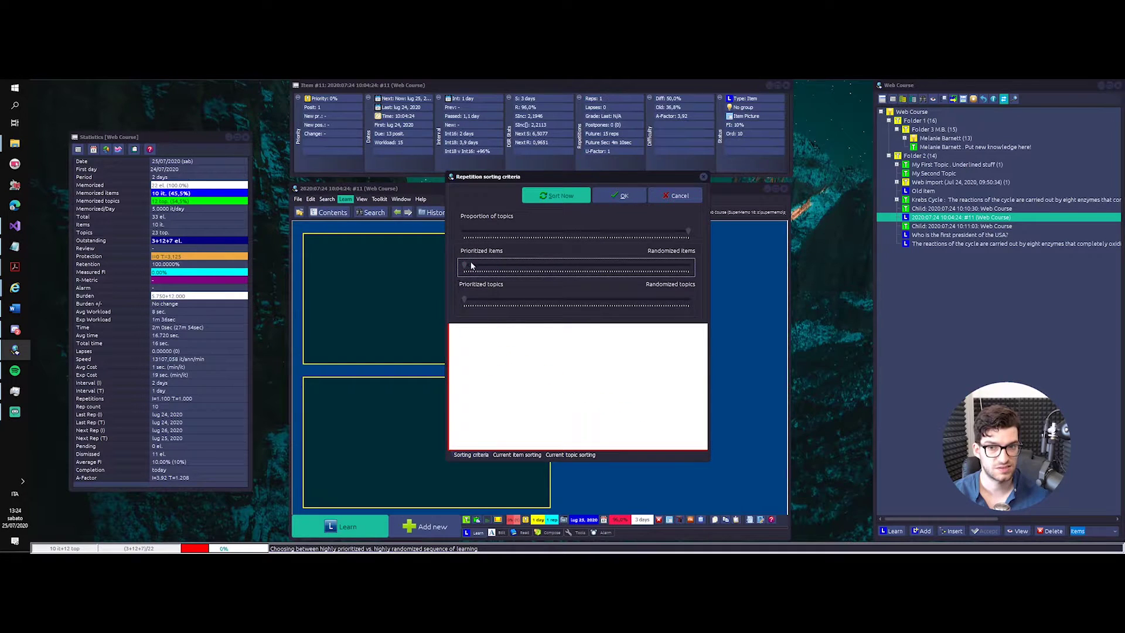
{"action": "left_click", "coordinate": [549, 197]}
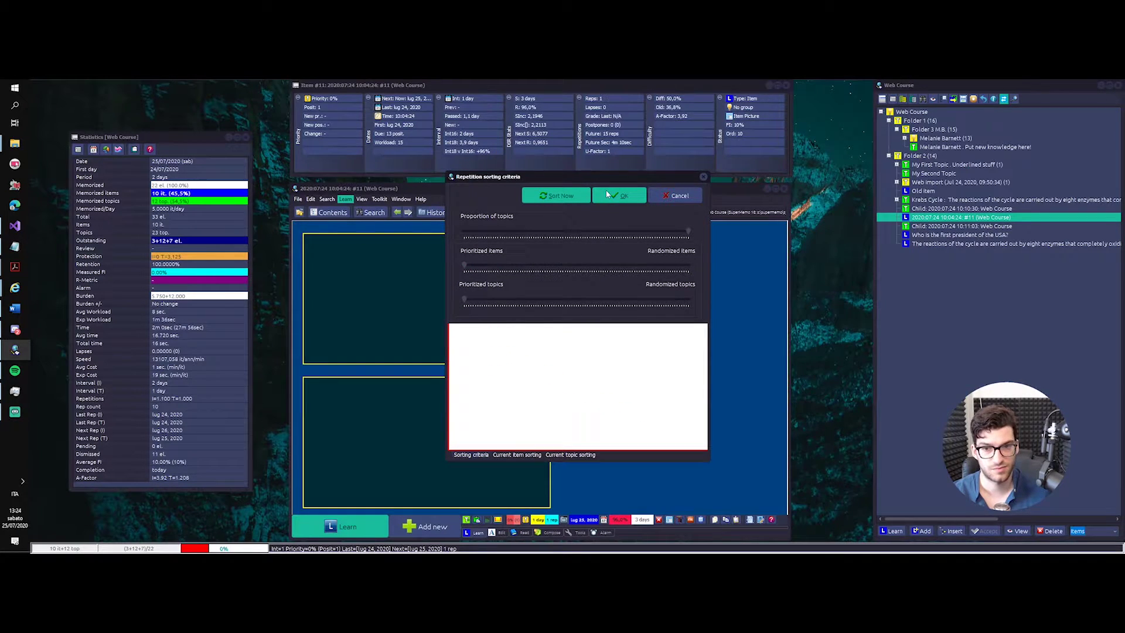
{"action": "left_click_drag", "start_coordinate": [564, 230], "coordinate": [464, 233]}
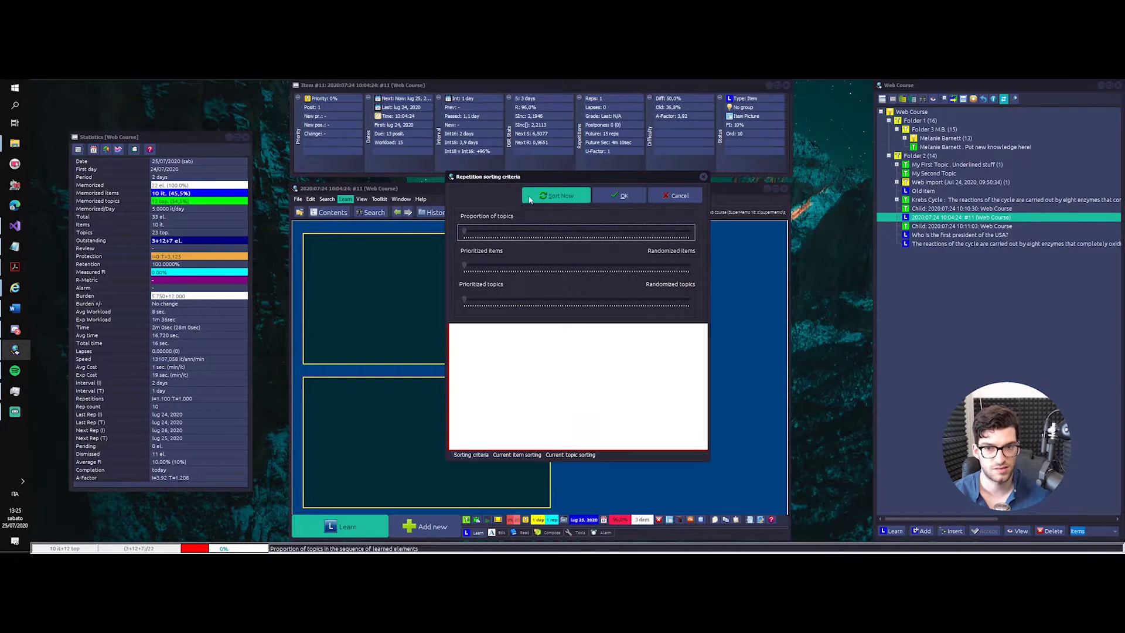
{"action": "left_click", "coordinate": [606, 198]}
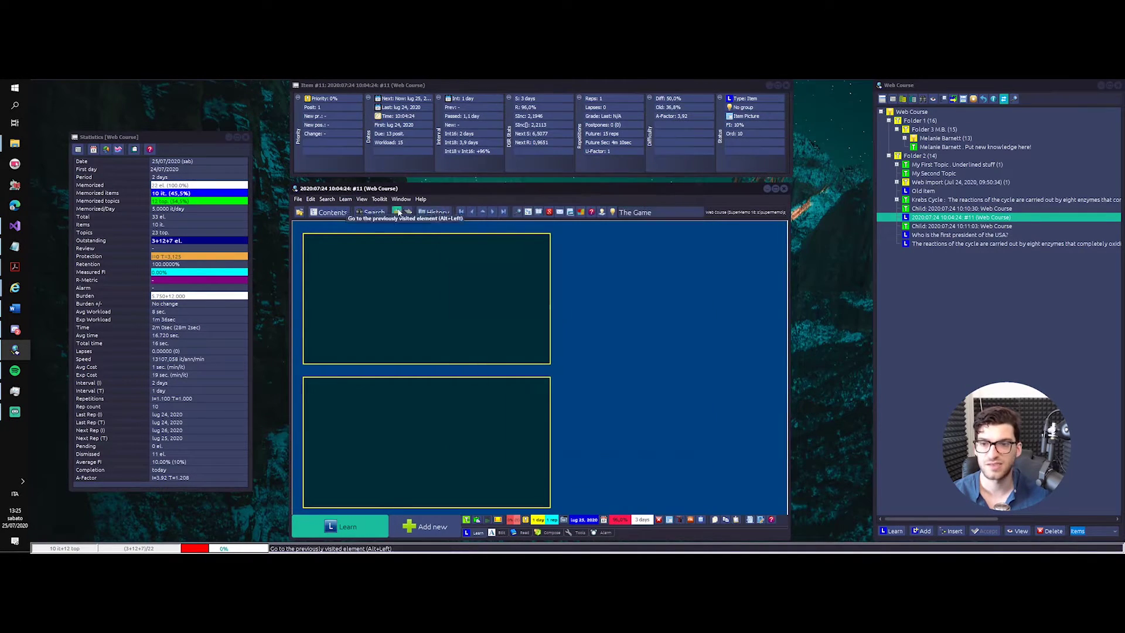
- Add four new blank items under The Game concept and locate them in the contents tree
{"action": "left_click", "coordinate": [354, 200]}
{"action": "left_click", "coordinate": [1023, 320]}
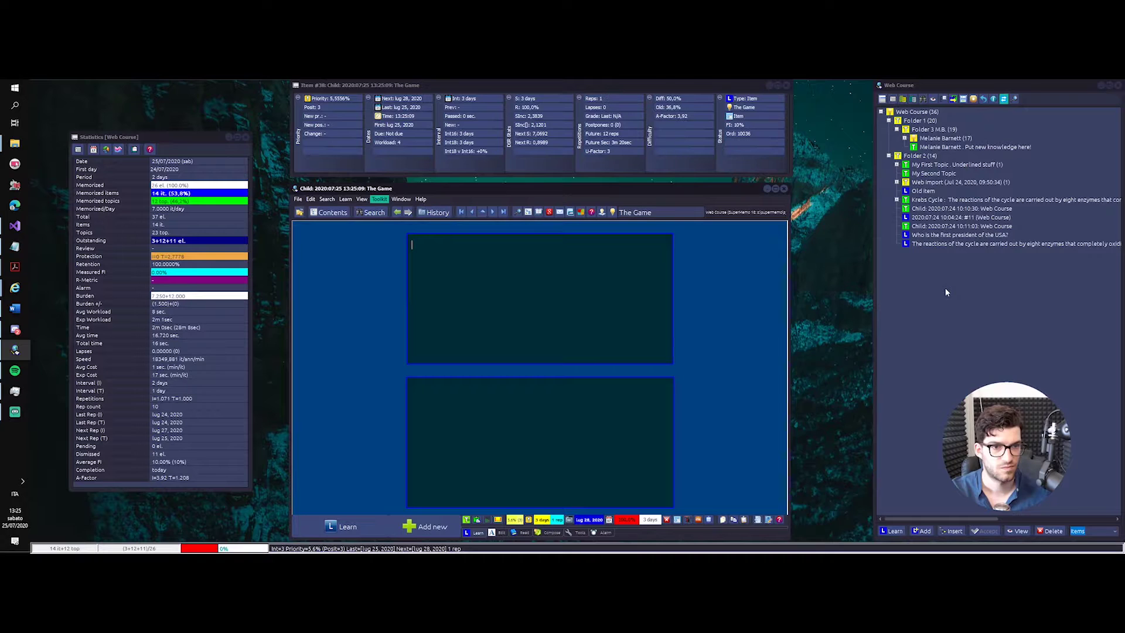
{"action": "left_click", "coordinate": [904, 139]}
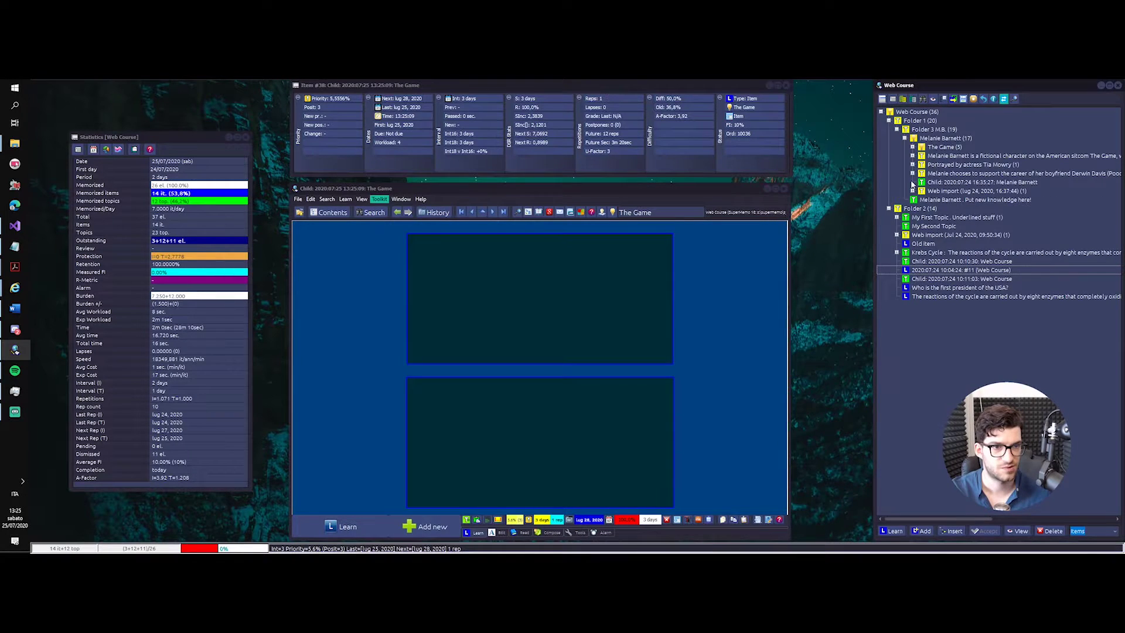
{"action": "key", "text": "ctrl+l"}
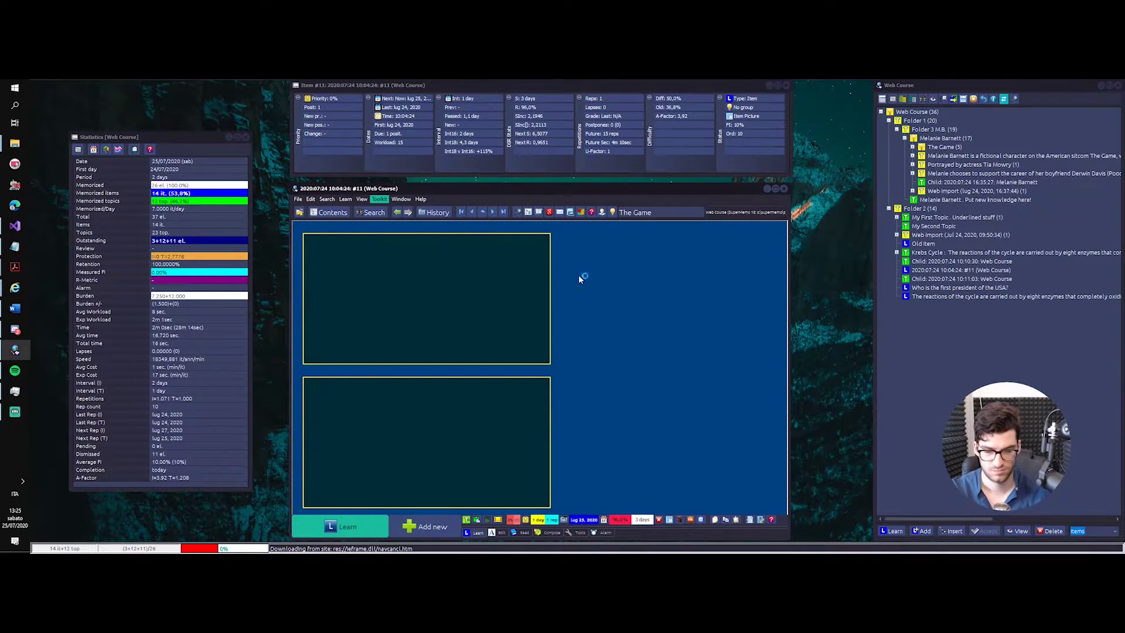
{"action": "key", "text": "Escape"}
{"action": "key", "text": "alt+c"}
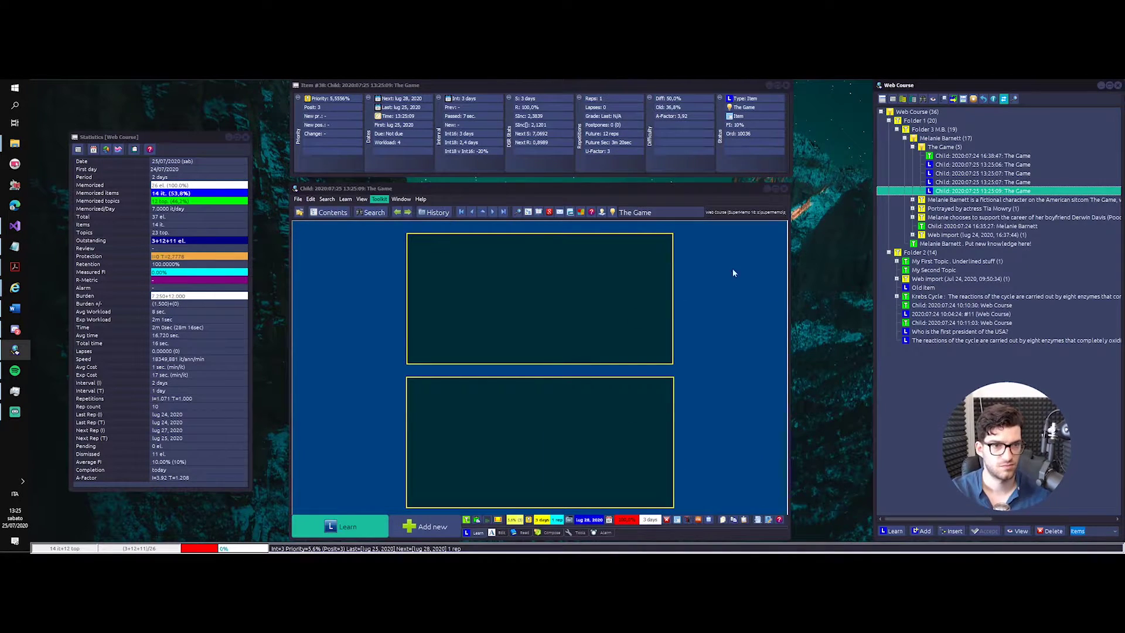
- Check the outstanding elements for the newly added items, and close the list
{"action": "left_click", "coordinate": [380, 199]}
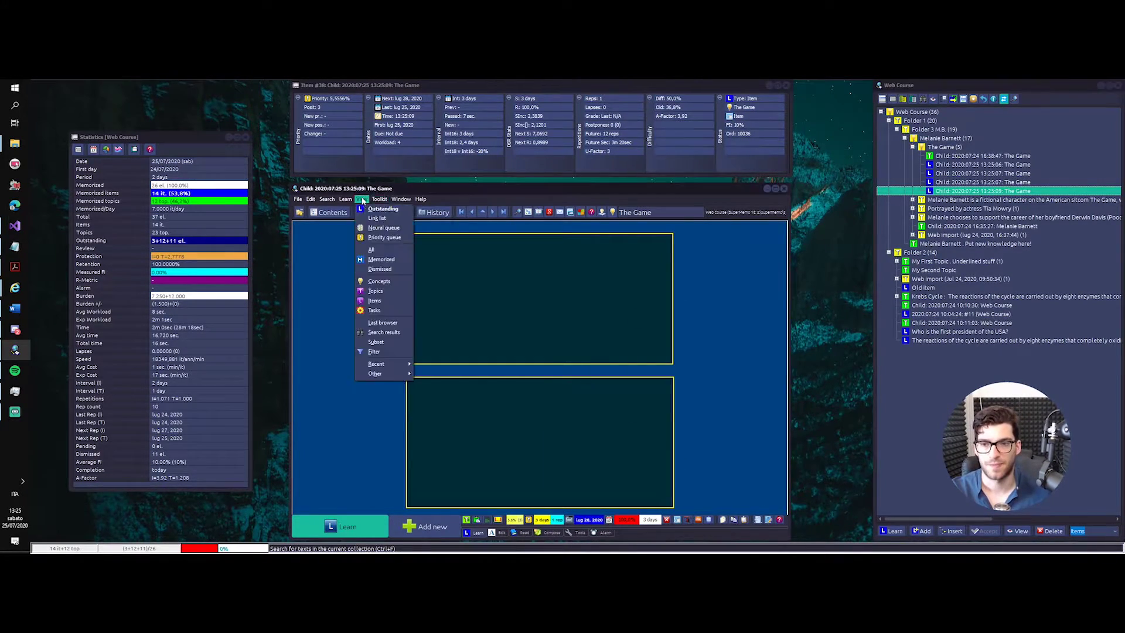
{"action": "left_click", "coordinate": [384, 218]}
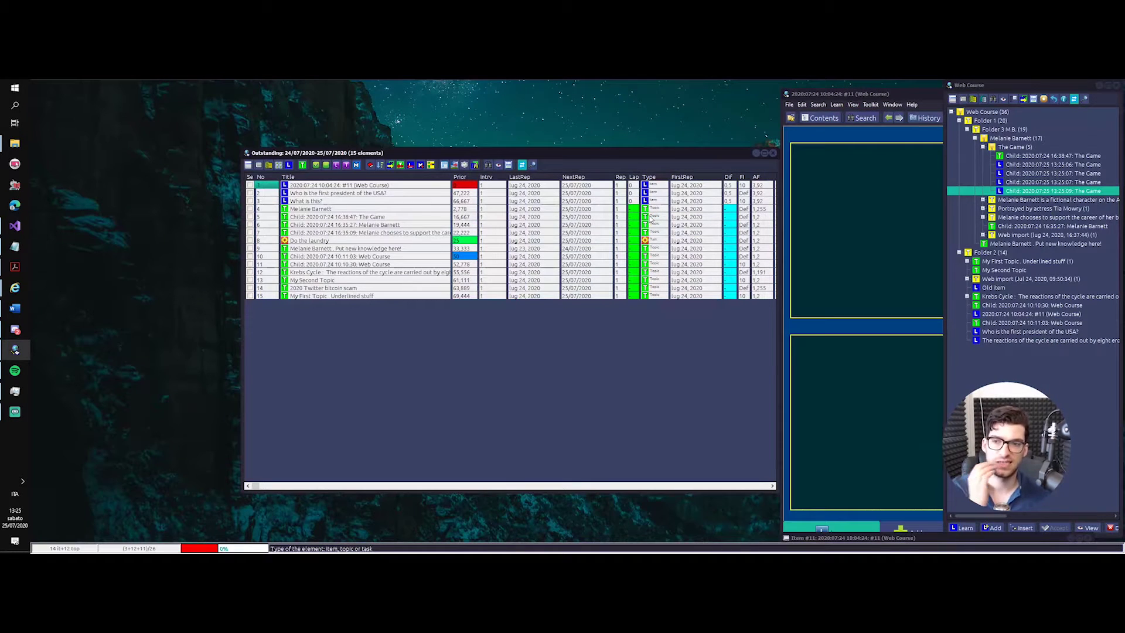
{"action": "left_click", "coordinate": [773, 153]}
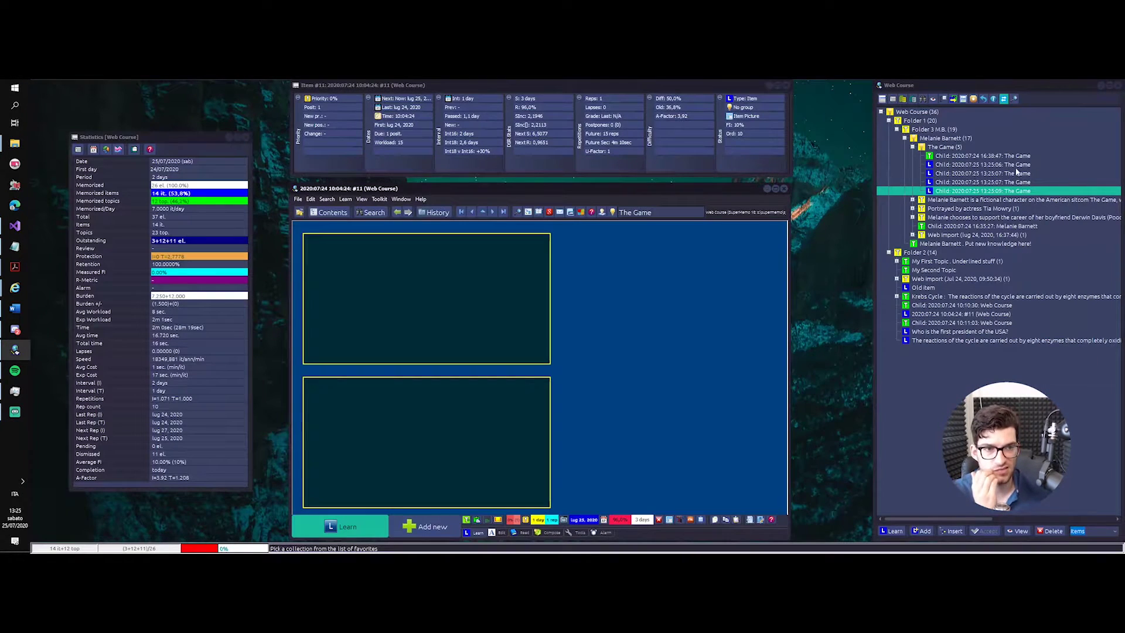
- Add the first two new items under The Game to the outstanding queue
{"action": "right_click", "coordinate": [942, 147]}
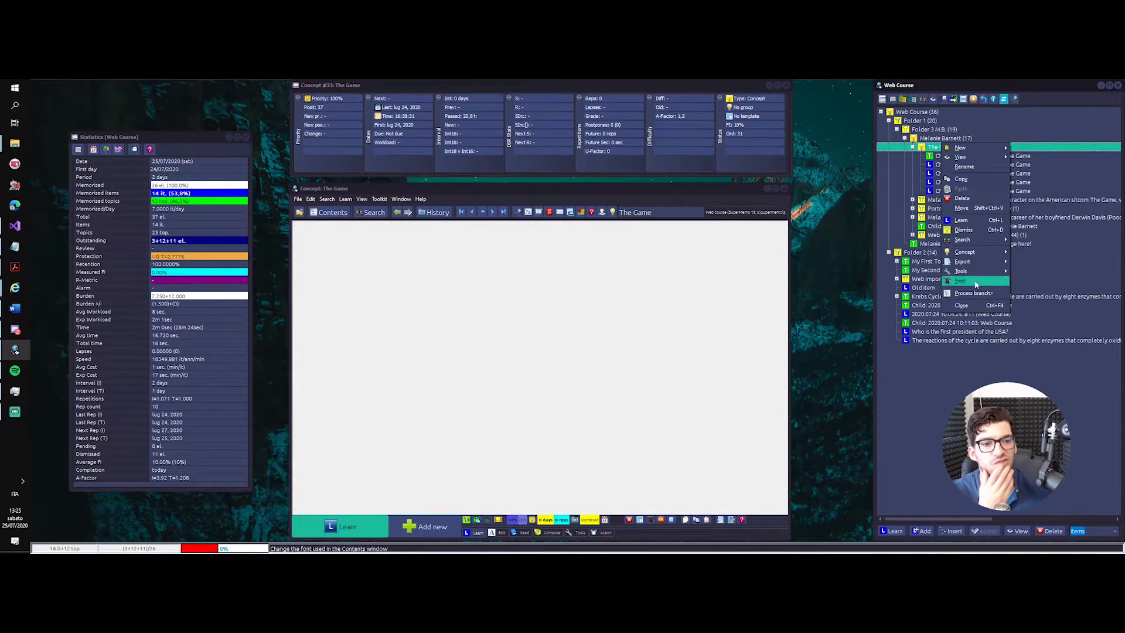
{"action": "key", "text": "Escape"}
{"action": "left_click", "coordinate": [936, 164]}
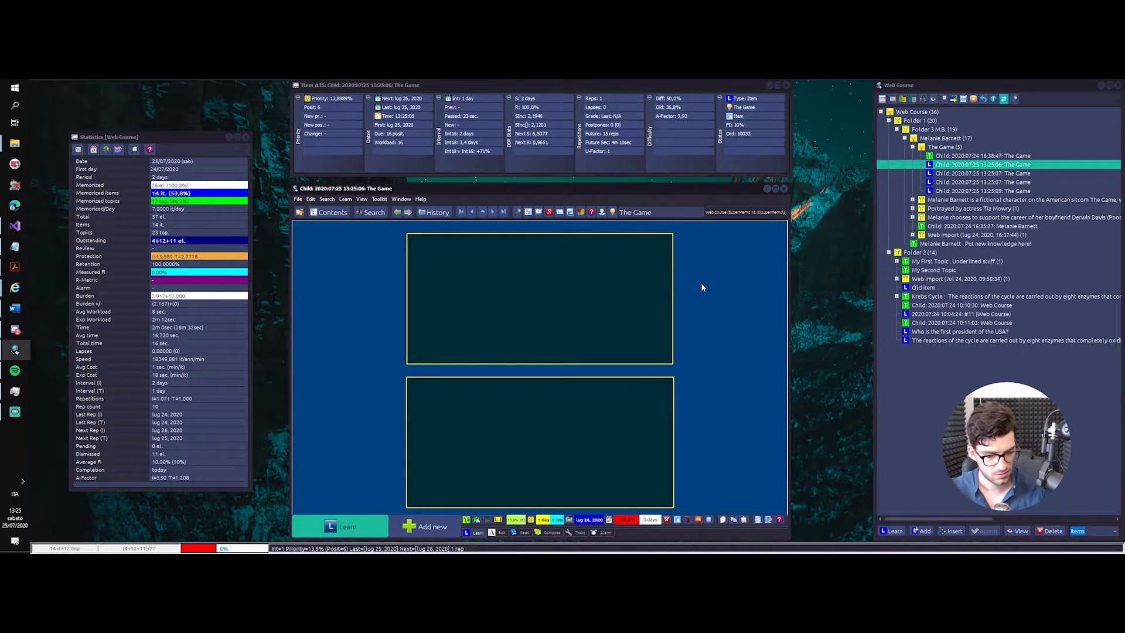
{"action": "key", "text": "Num_Lock"}
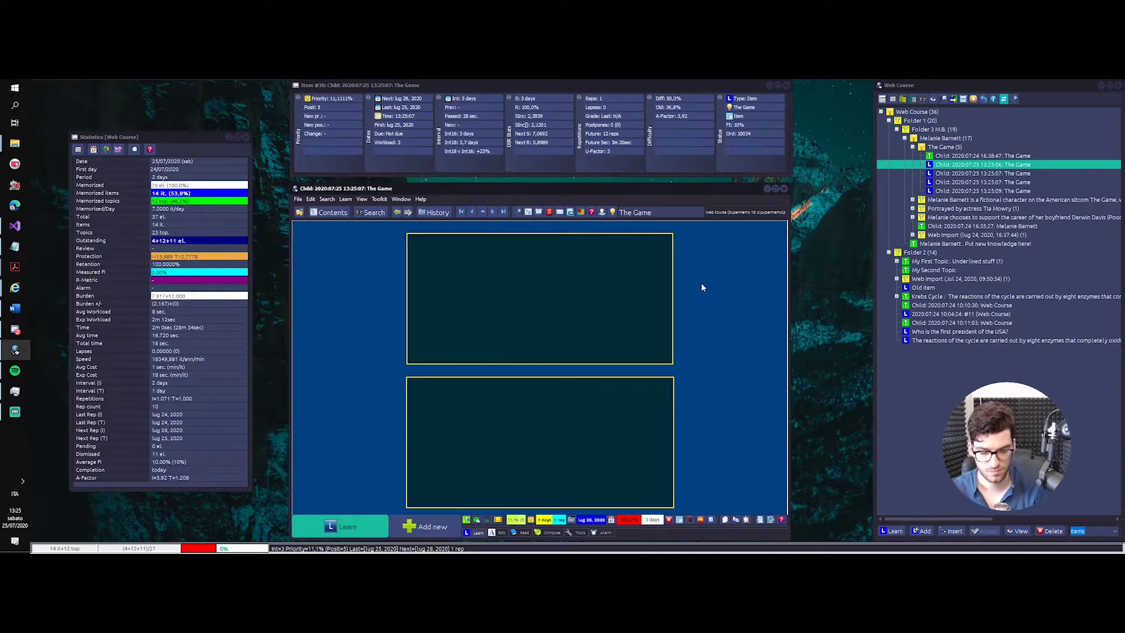
{"action": "key", "text": "ctrl+shift+j"}
{"action": "key", "text": "Return"}
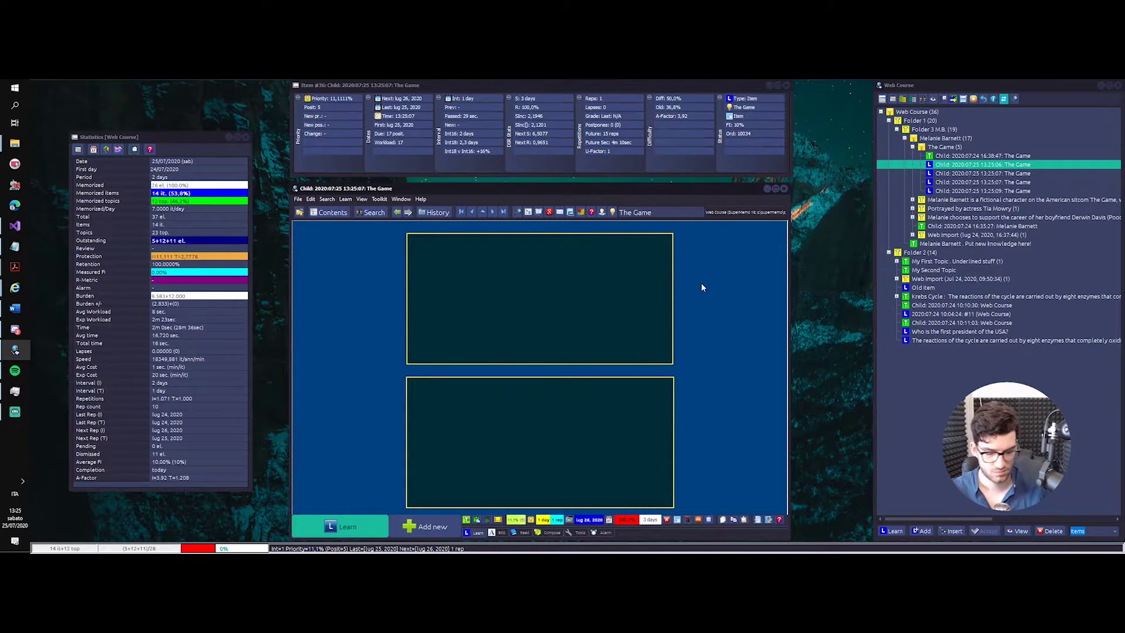
- Add the remaining two new items under The Game to the outstanding queue
{"action": "key", "text": "Page_Down"}
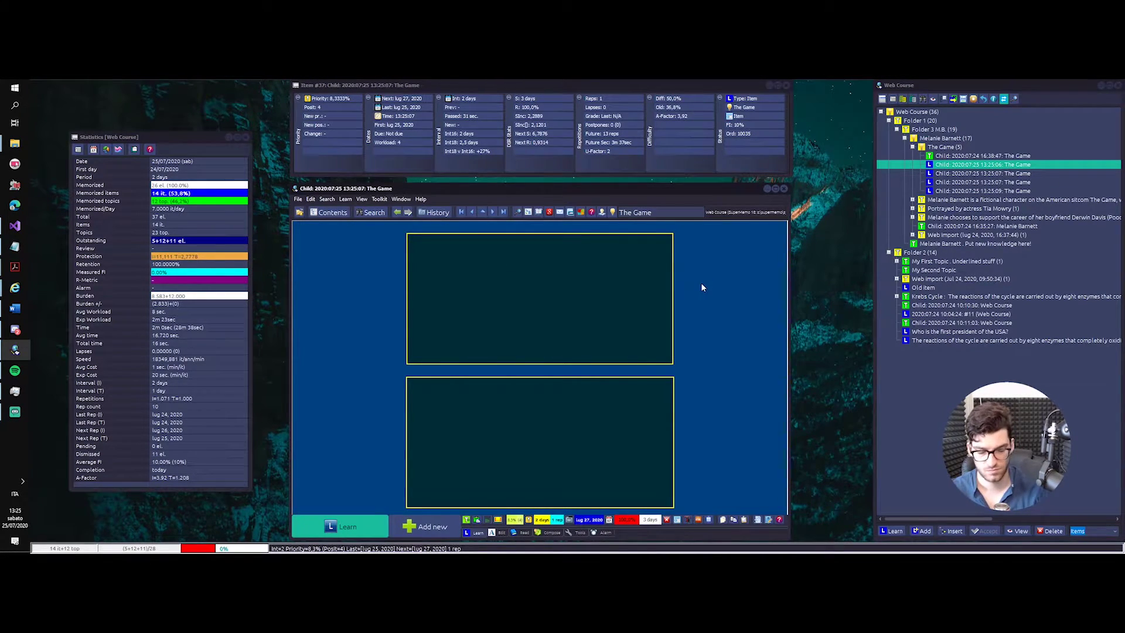
{"action": "key", "text": "ctrl+l"}
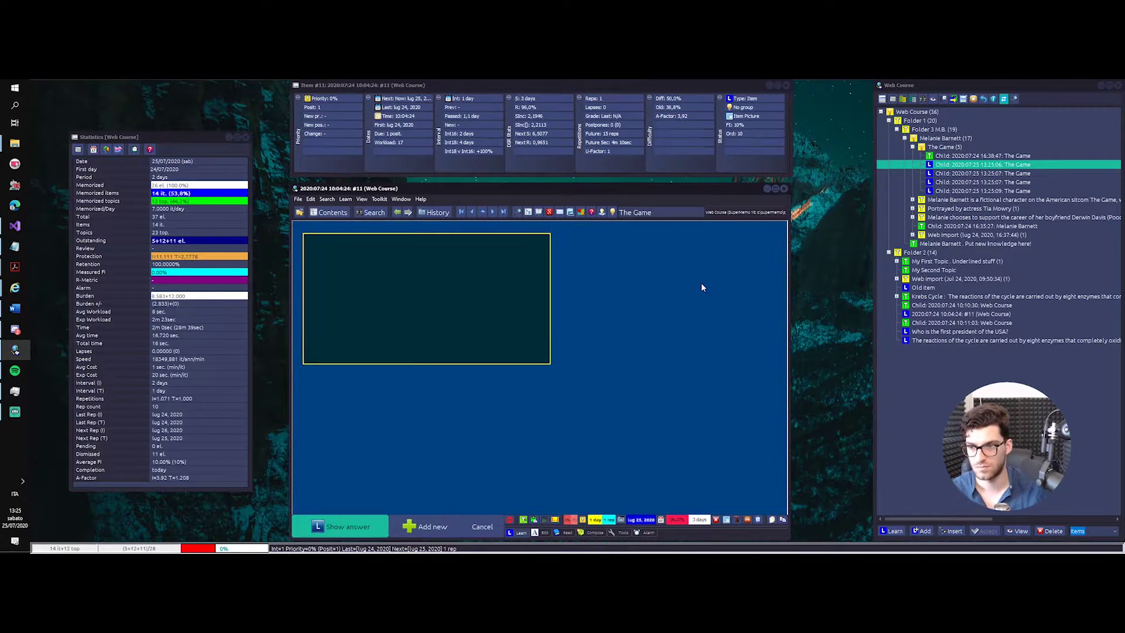
{"action": "left_click", "coordinate": [948, 173]}
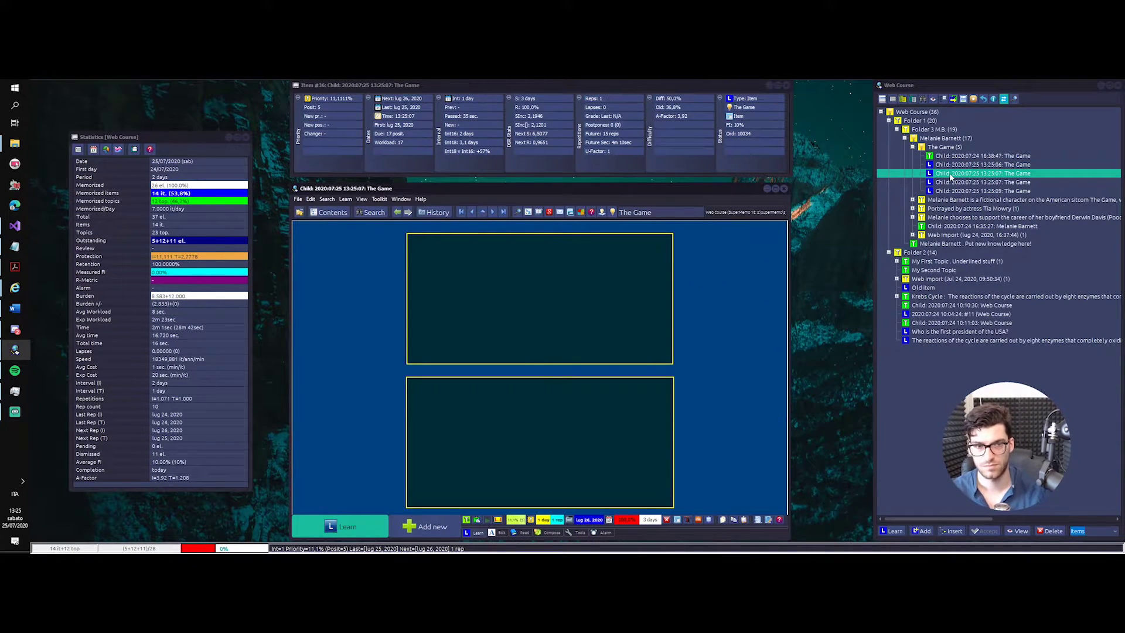
{"action": "left_click", "coordinate": [982, 183]}
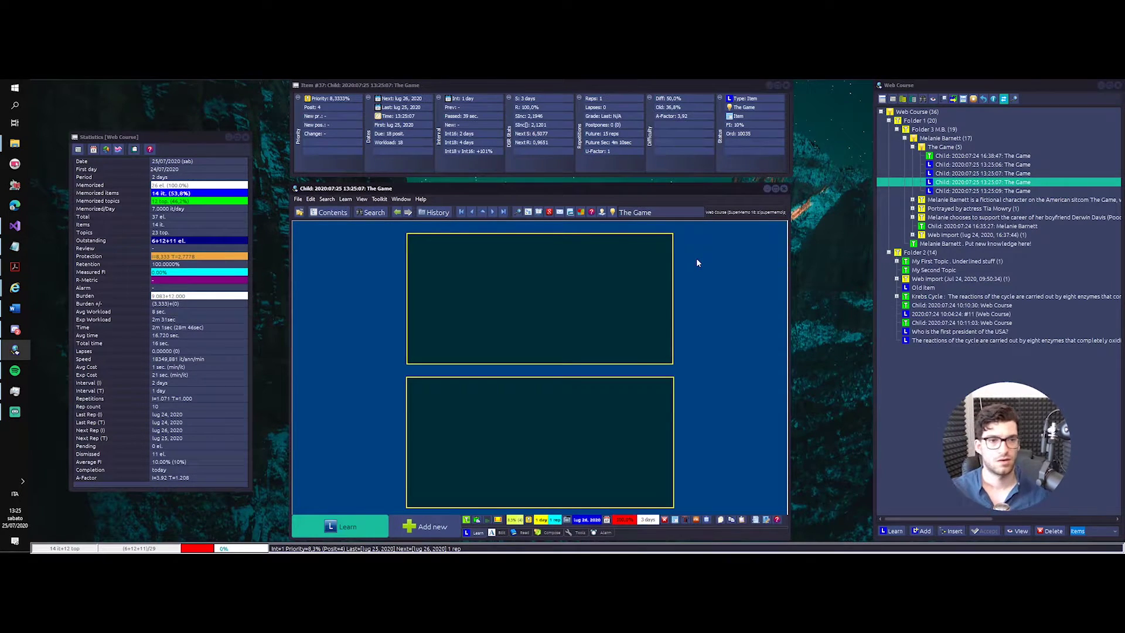
{"action": "left_click", "coordinate": [969, 191]}
{"action": "key", "text": "ctrl+m"}
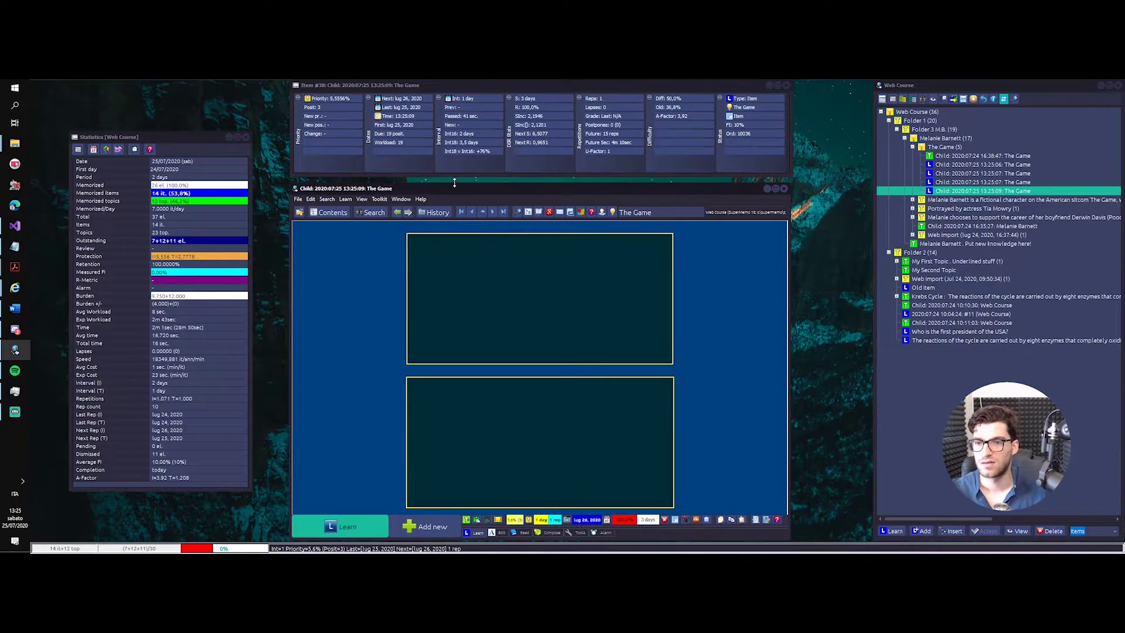
- View the outstanding elements to examine the position and priority of the four new items, and close the list
{"action": "left_click", "coordinate": [378, 199]}
{"action": "left_click", "coordinate": [382, 211]}
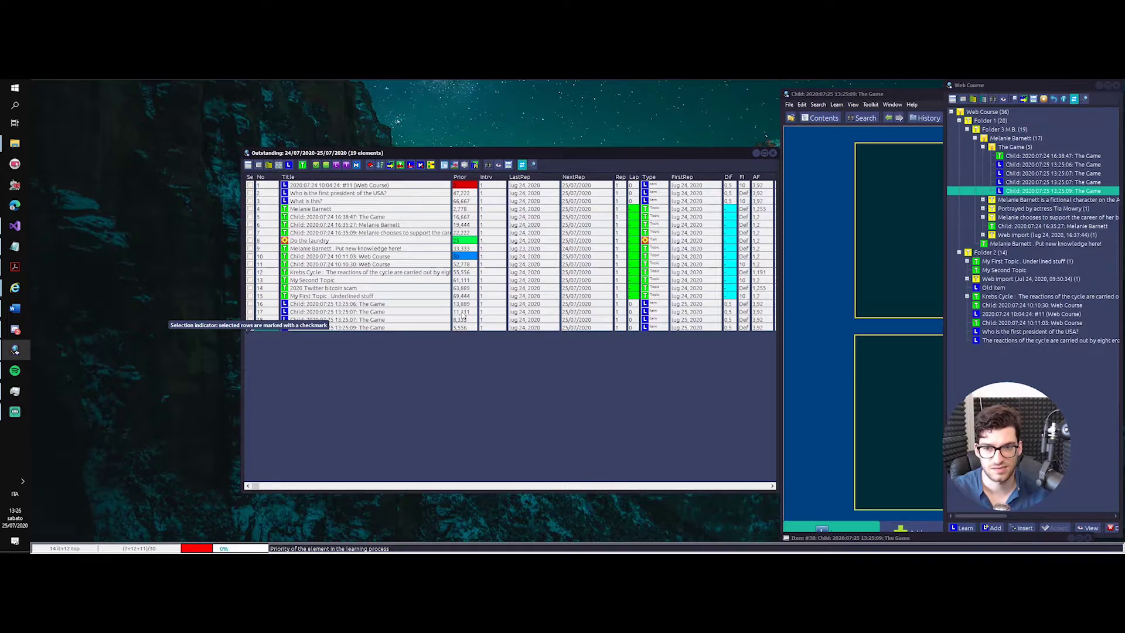
{"action": "left_click", "coordinate": [758, 154]}
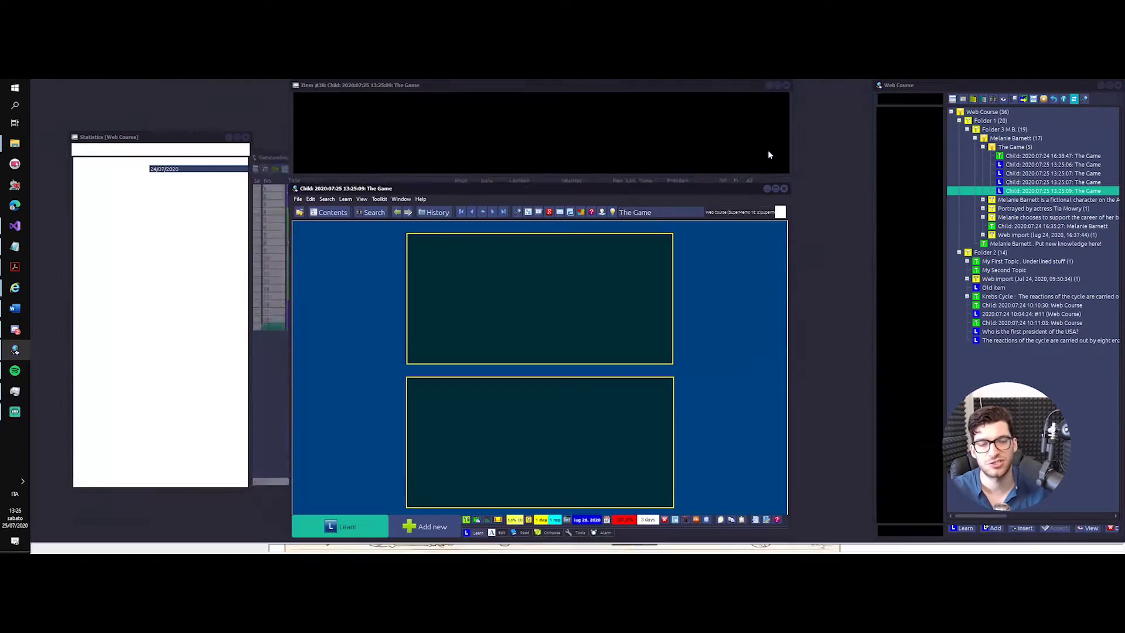
- Set the repetition sorting criteria to fully randomized topics with items kept prioritized, sort the queue, and confirm the criteria
{"action": "left_click", "coordinate": [332, 200]}
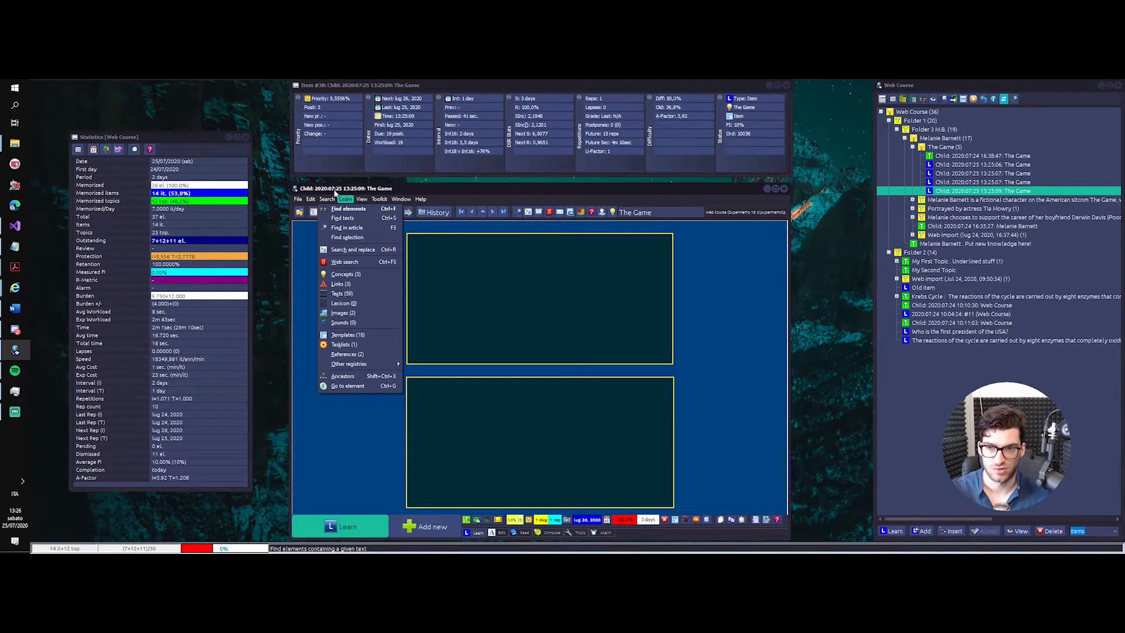
{"action": "left_click", "coordinate": [345, 200]}
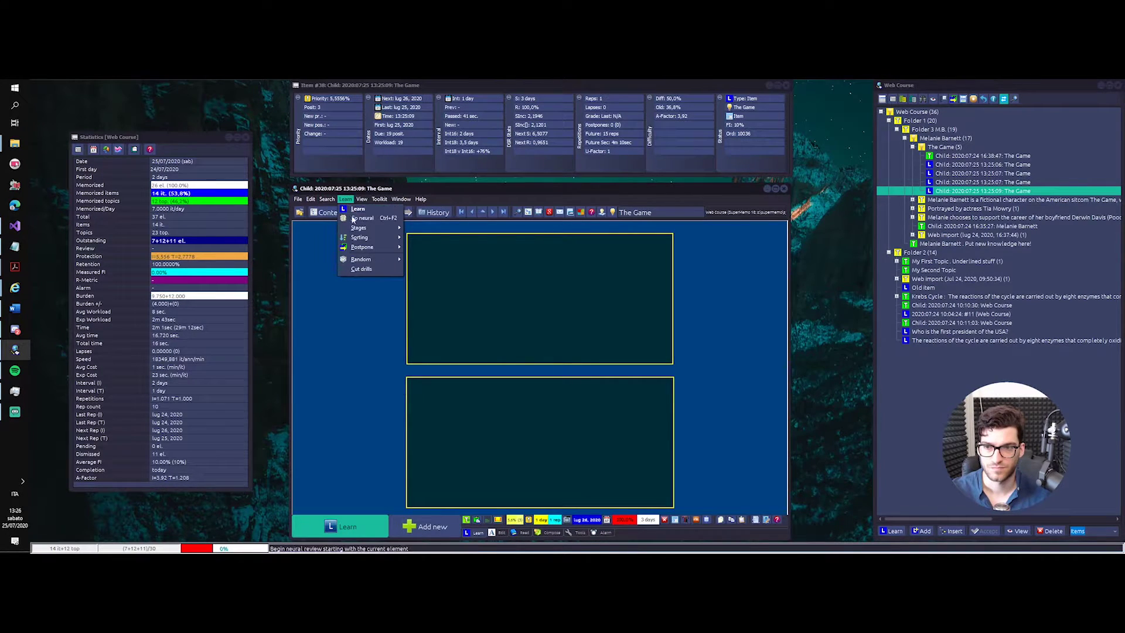
{"action": "mouse_move", "coordinate": [372, 240]}
{"action": "left_click", "coordinate": [431, 247]}
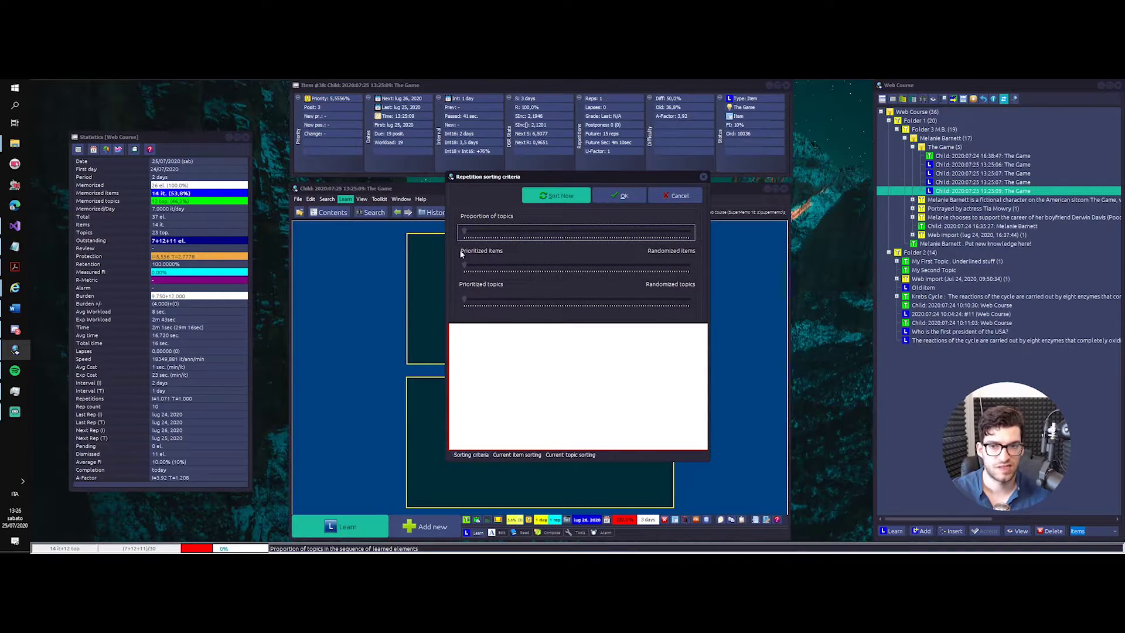
{"action": "left_click", "coordinate": [465, 266]}
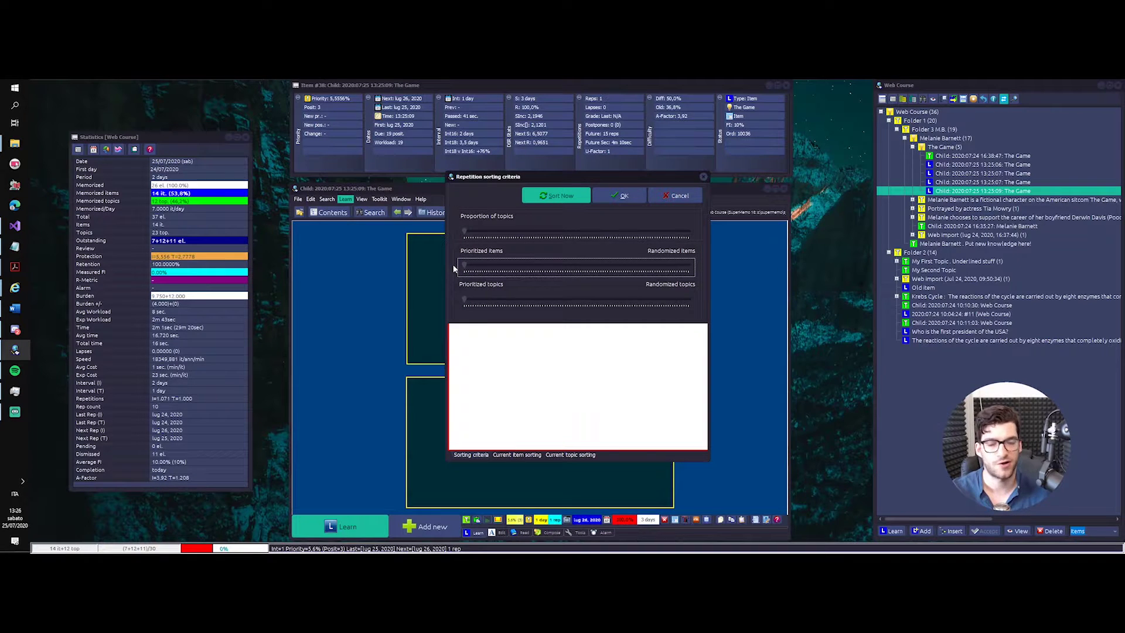
{"action": "left_click", "coordinate": [464, 300]}
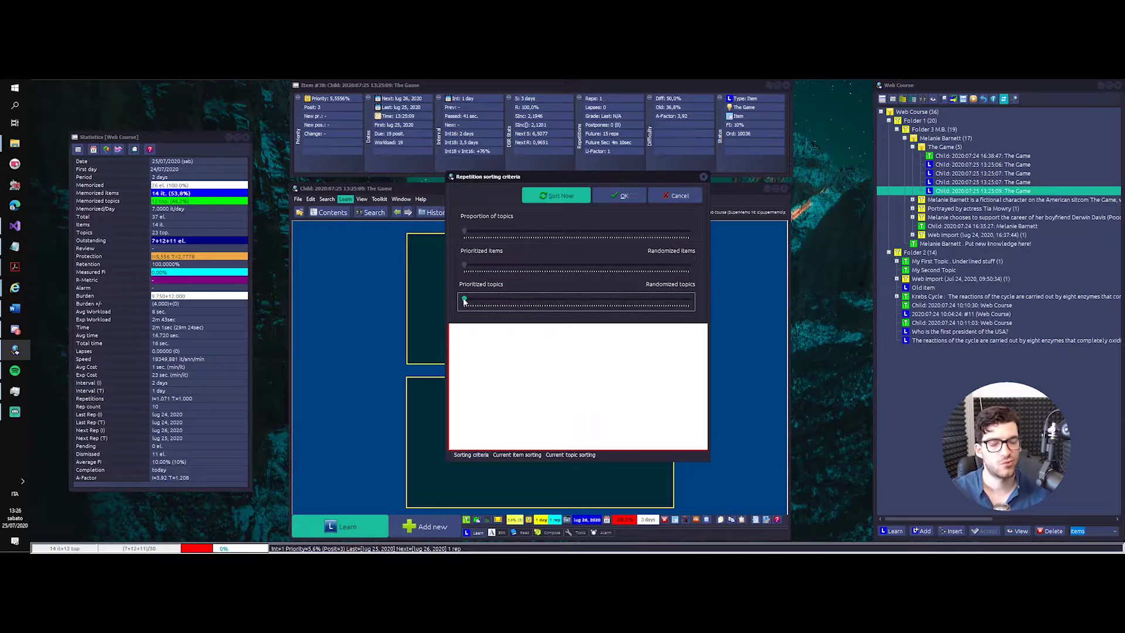
{"action": "left_click_drag", "start_coordinate": [465, 300], "coordinate": [715, 281]}
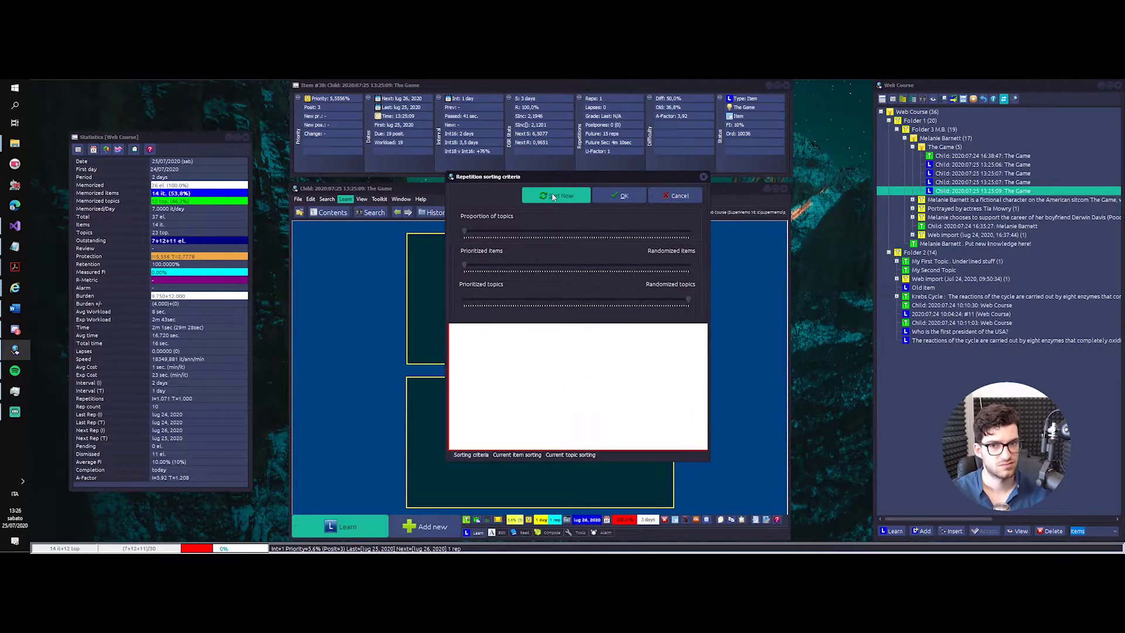
{"action": "left_click", "coordinate": [603, 197]}
- View the outstanding elements and go through the item rows to examine the order of their priorities
{"action": "left_click", "coordinate": [362, 199]}
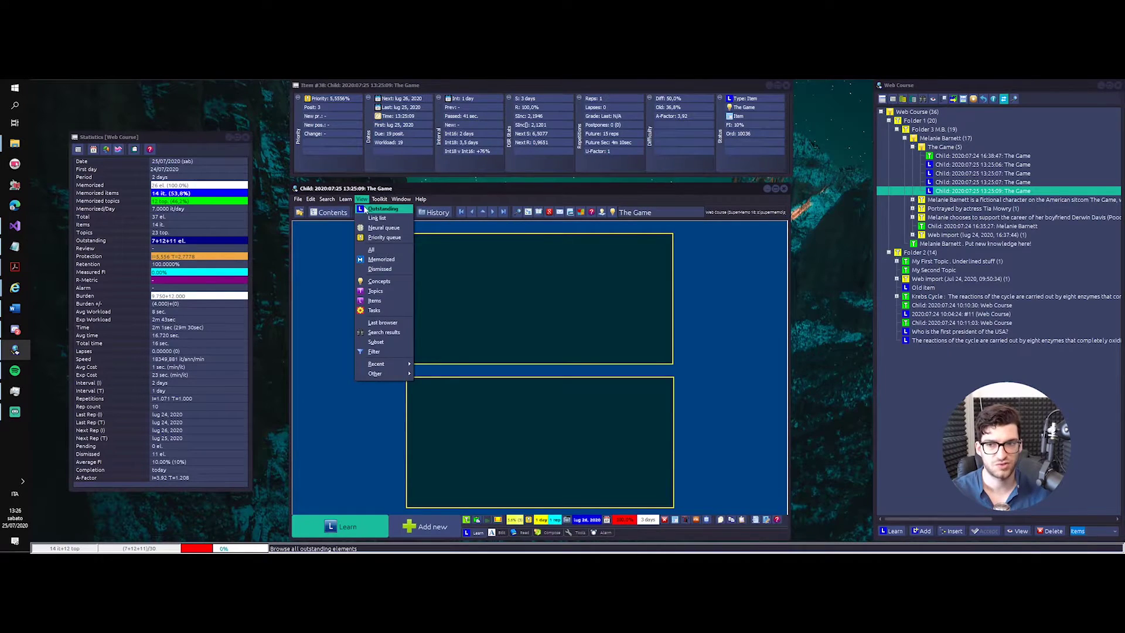
{"action": "left_click", "coordinate": [390, 218]}
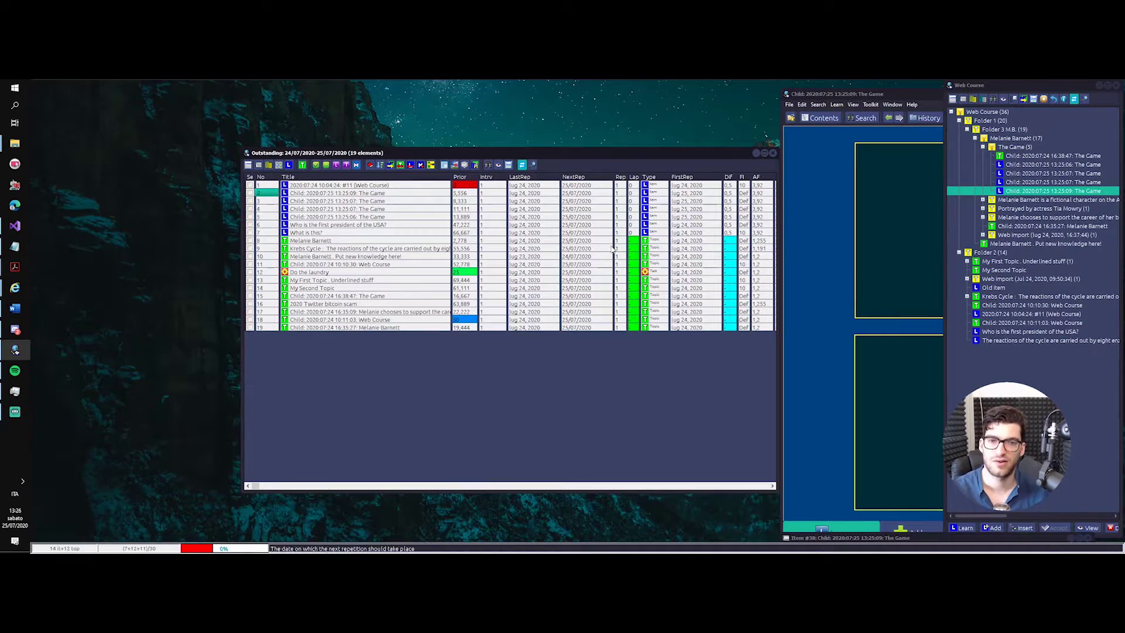
{"action": "left_click", "coordinate": [462, 193]}
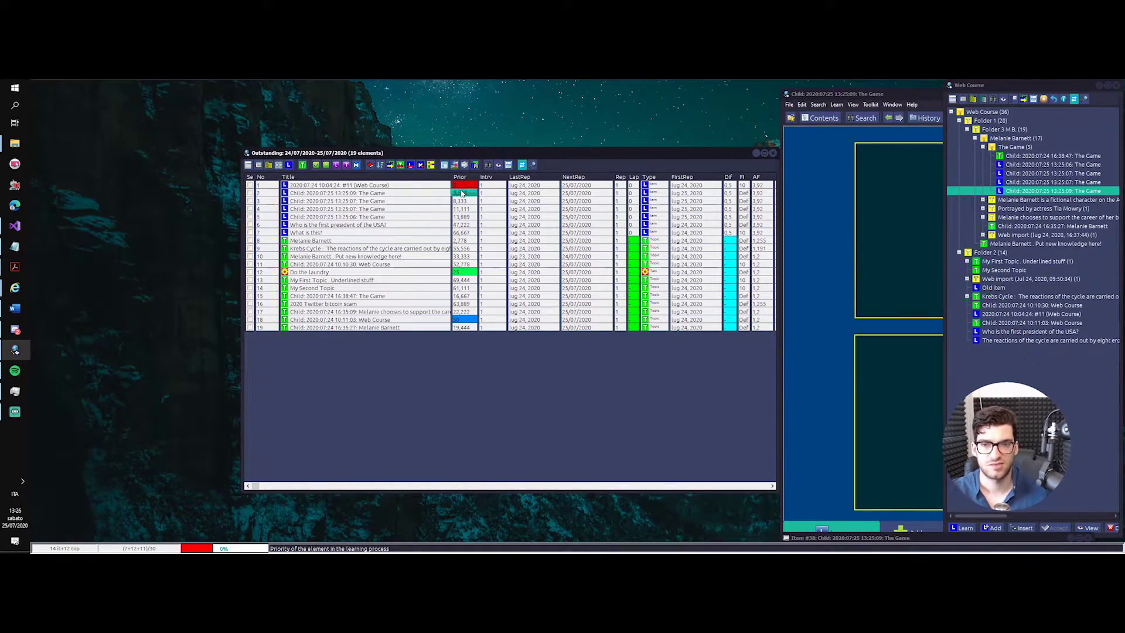
{"action": "key", "text": "Down"}
{"action": "key", "text": "Down"}
{"action": "key", "text": "Down"}
{"action": "key", "text": "Down"}
{"action": "key", "text": "Down"}
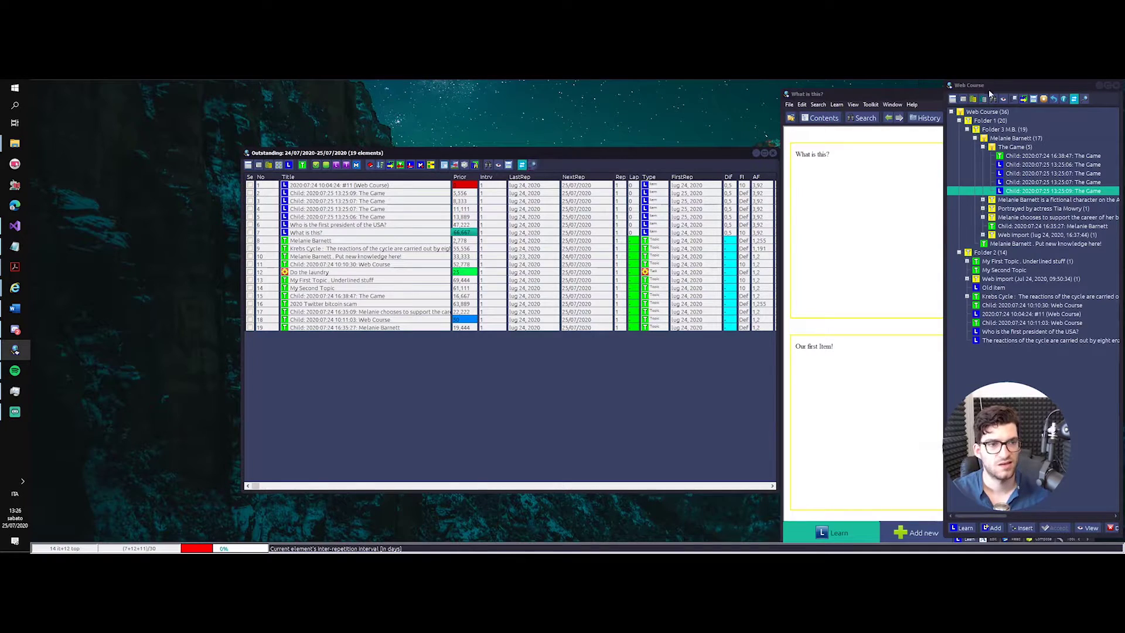
- Enter "This is very important" as the question of the second outstanding item
{"action": "left_click", "coordinate": [373, 184]}
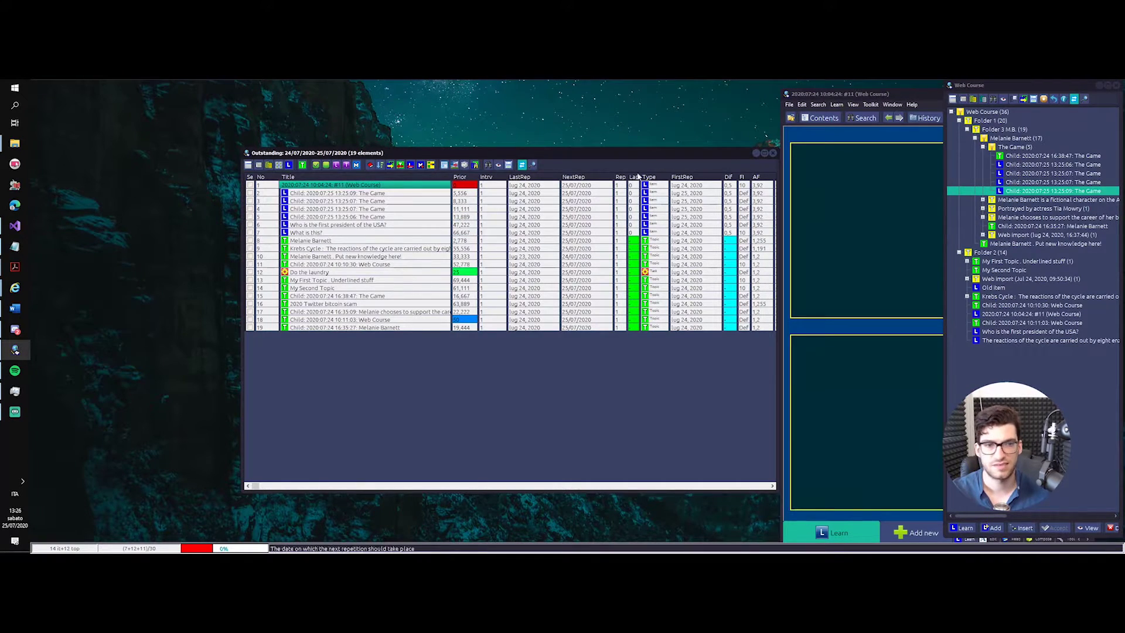
{"action": "key", "text": "Down"}
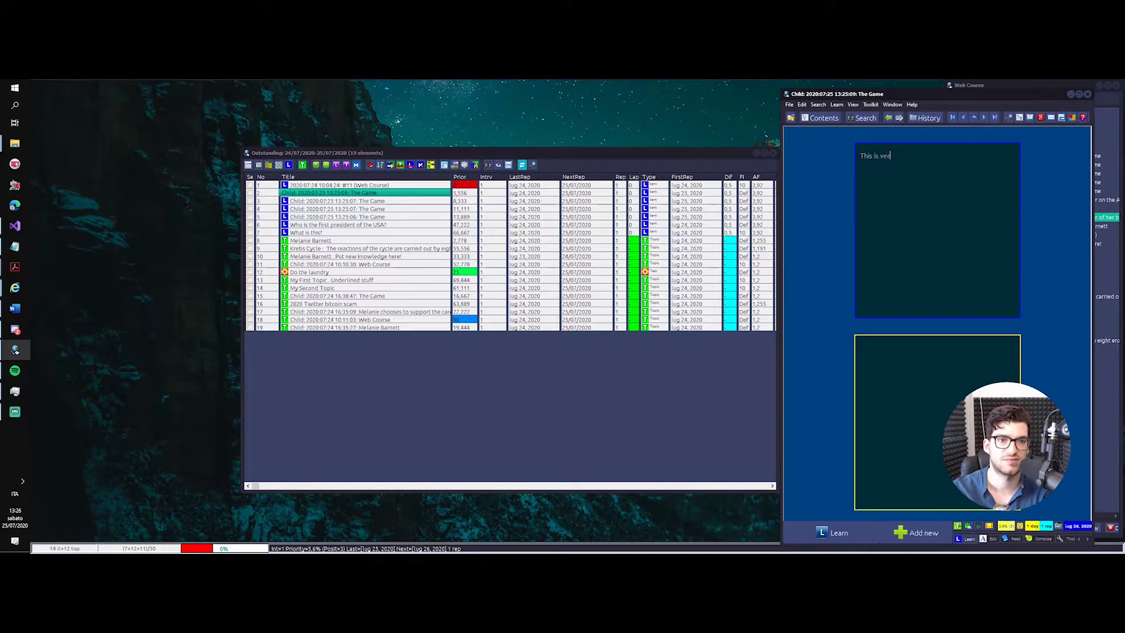
{"action": "key", "text": "Escape"}
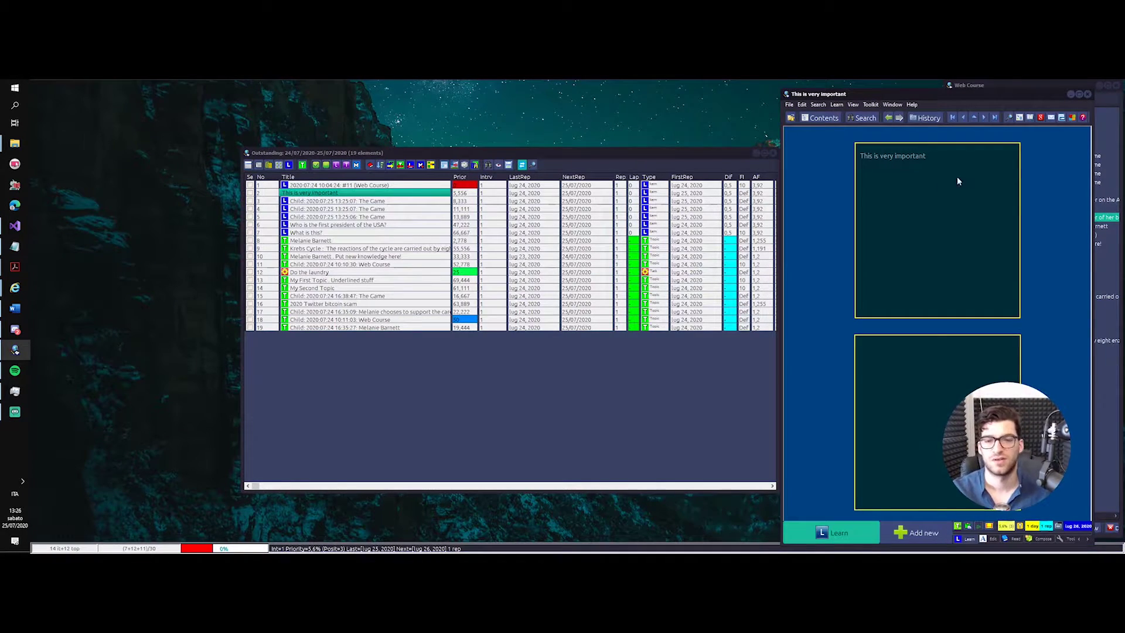
- Enter "This is the most important one!" as the question of the first outstanding item
{"action": "left_click", "coordinate": [305, 201]}
{"action": "left_click", "coordinate": [318, 217]}
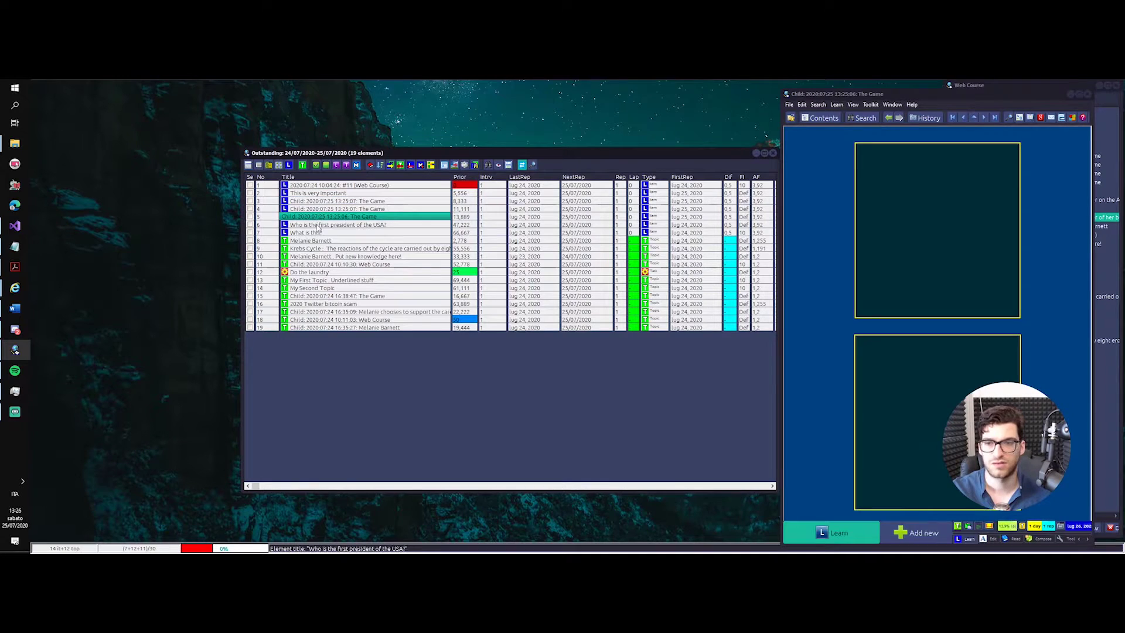
{"action": "left_click", "coordinate": [320, 235]}
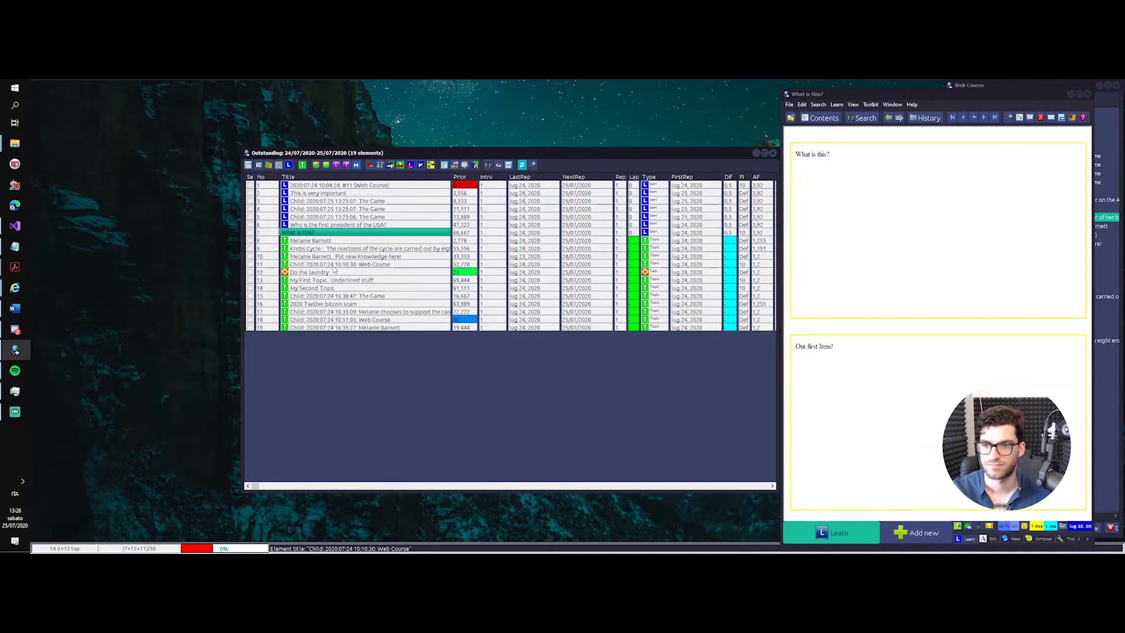
{"action": "left_click", "coordinate": [433, 185]}
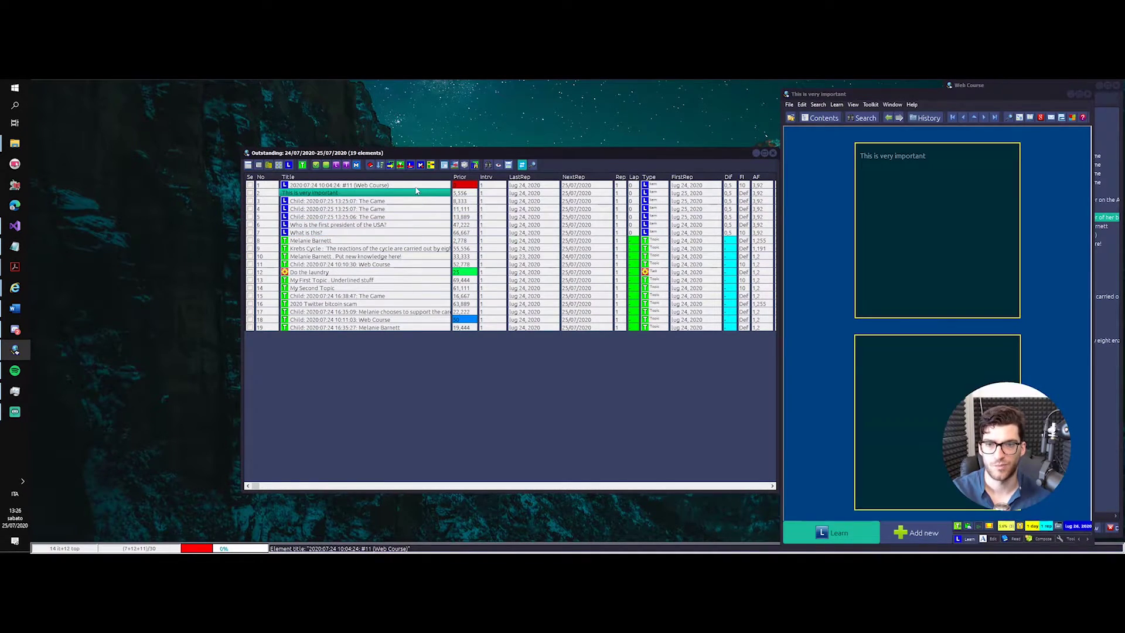
{"action": "left_click", "coordinate": [870, 178]}
{"action": "type", "text": "Th"}
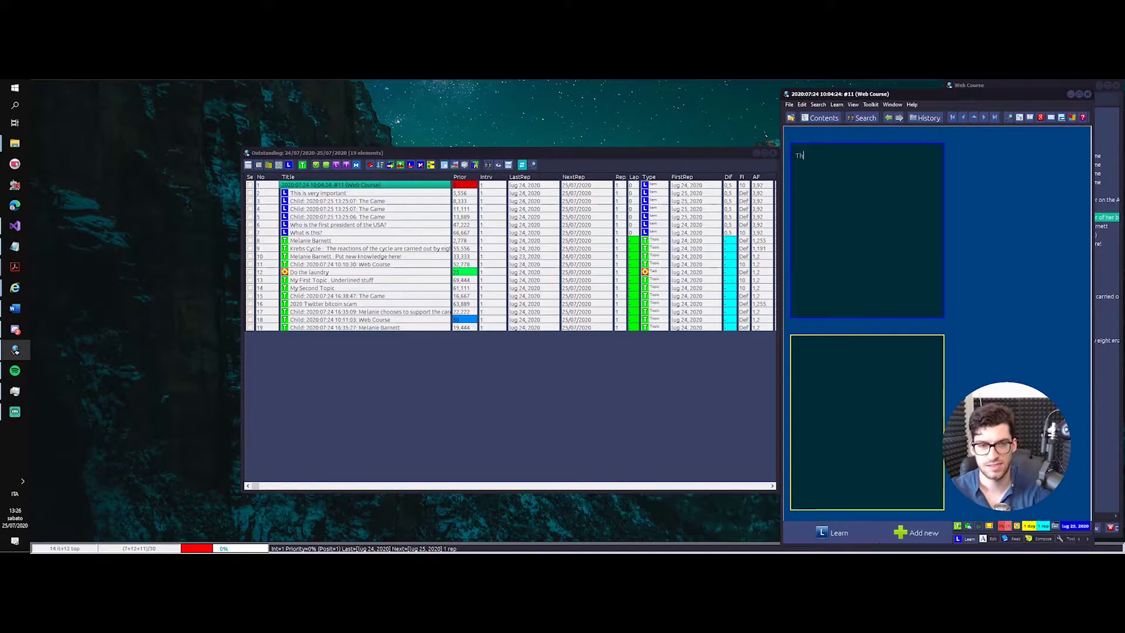
{"action": "type", "text": "is is the most important one!"}
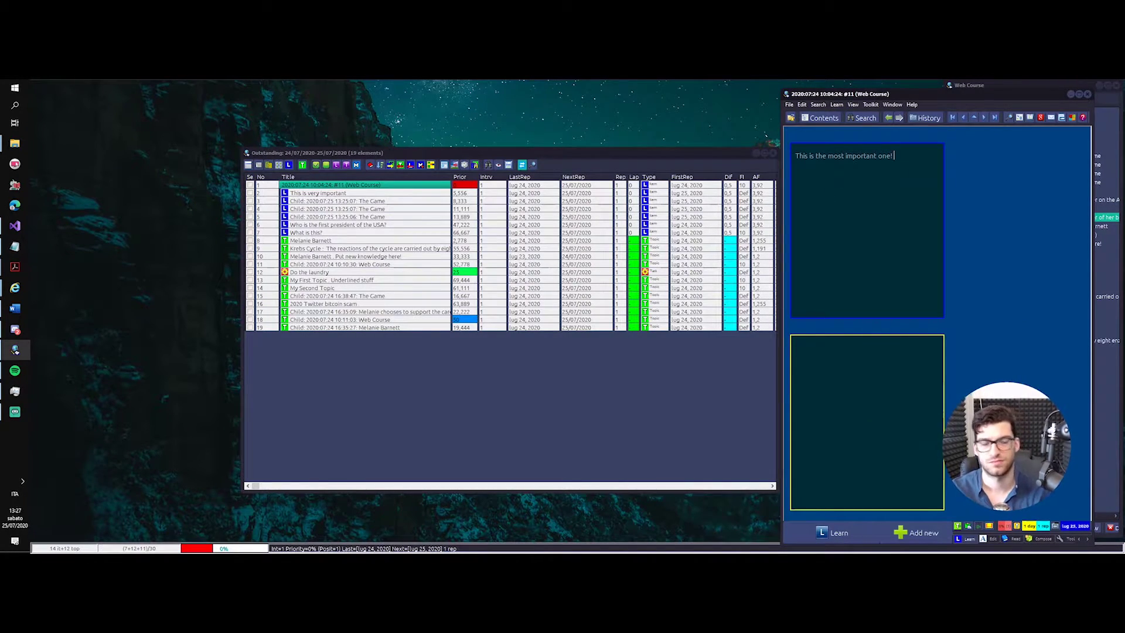
{"action": "key", "text": "Escape"}
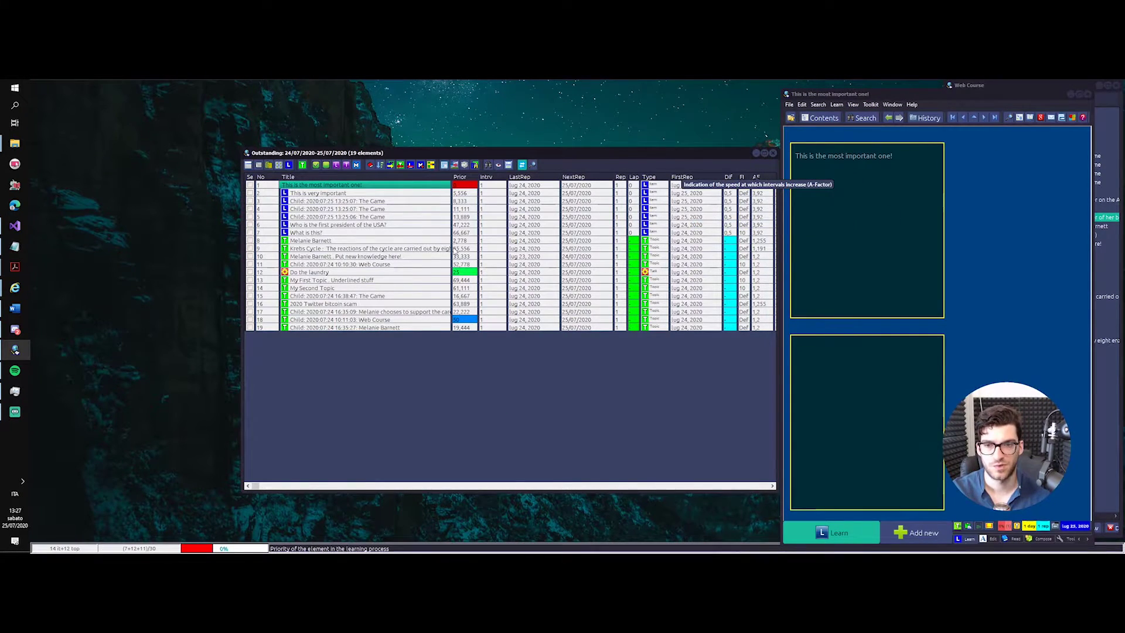
- Examine the priorities of the topics in the outstanding list to see how they are ordered, and close the list
{"action": "left_click", "coordinate": [468, 241]}
{"action": "left_click", "coordinate": [464, 248]}
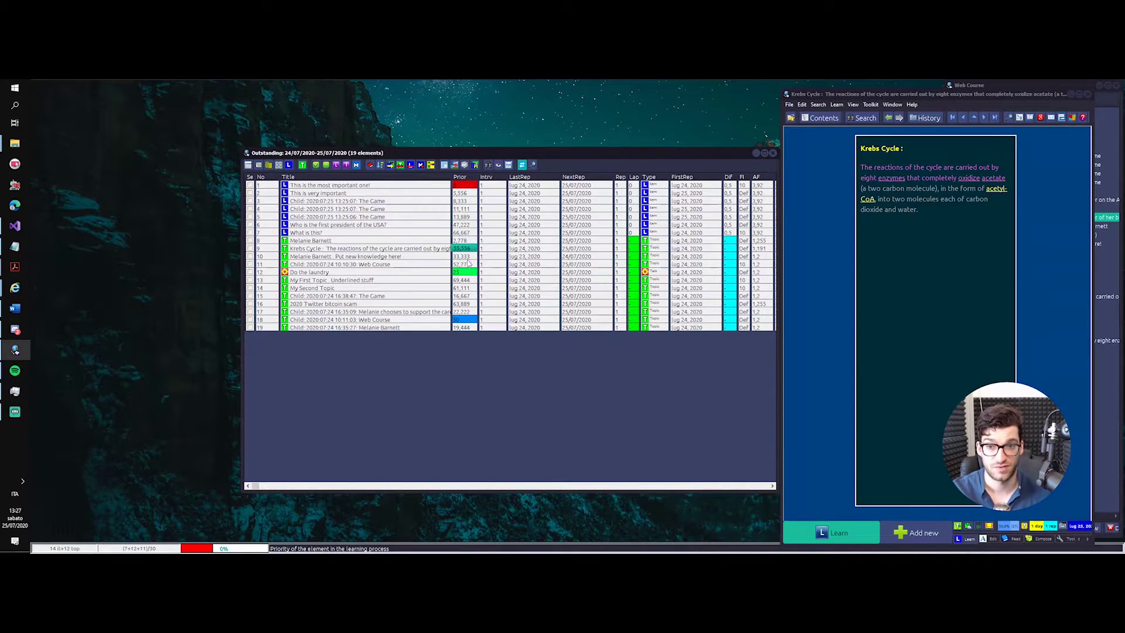
{"action": "left_click", "coordinate": [467, 273]}
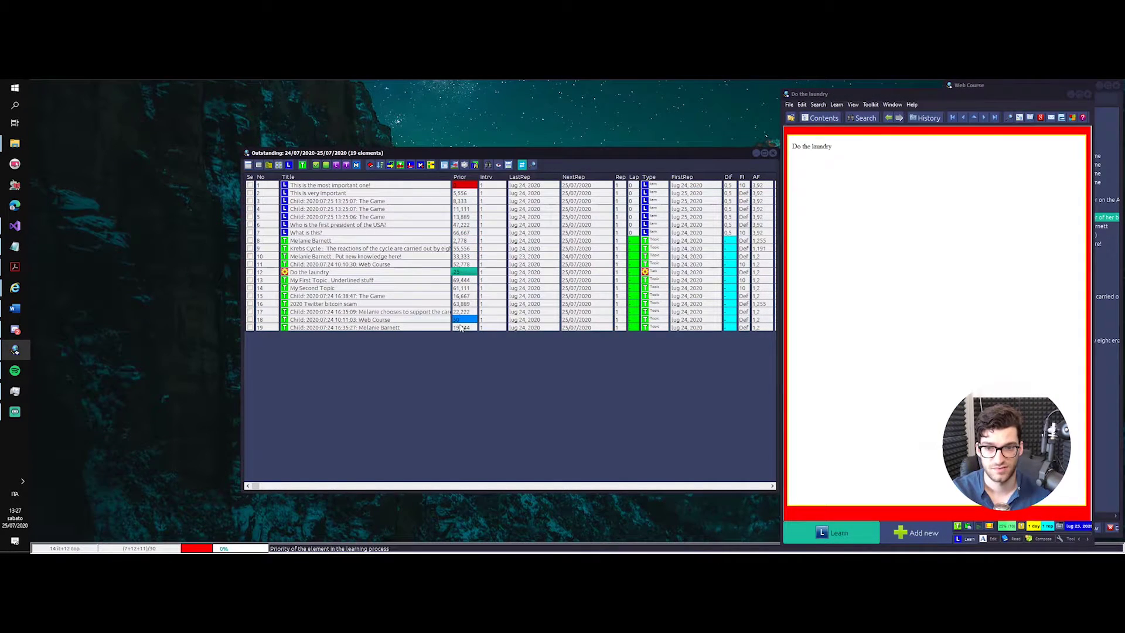
{"action": "left_click", "coordinate": [461, 328]}
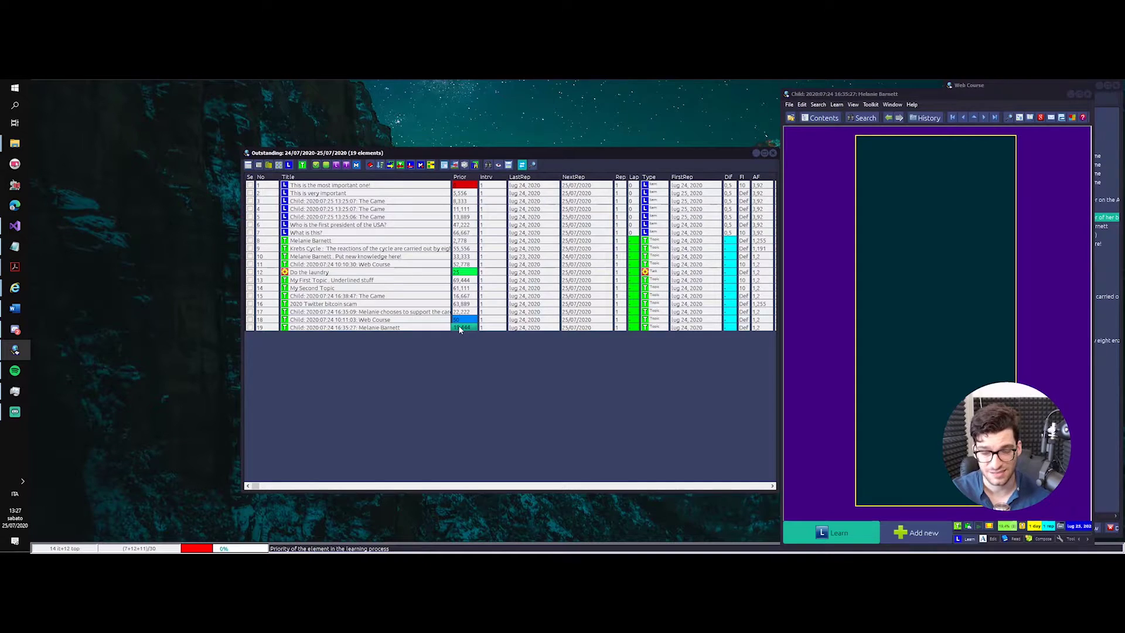
{"action": "left_click", "coordinate": [773, 153]}
- Set the topic proportion to about an eighth, item randomization to a sixth and topic randomization to a quarter of the range, and sort the queue
{"action": "left_click", "coordinate": [327, 200]}
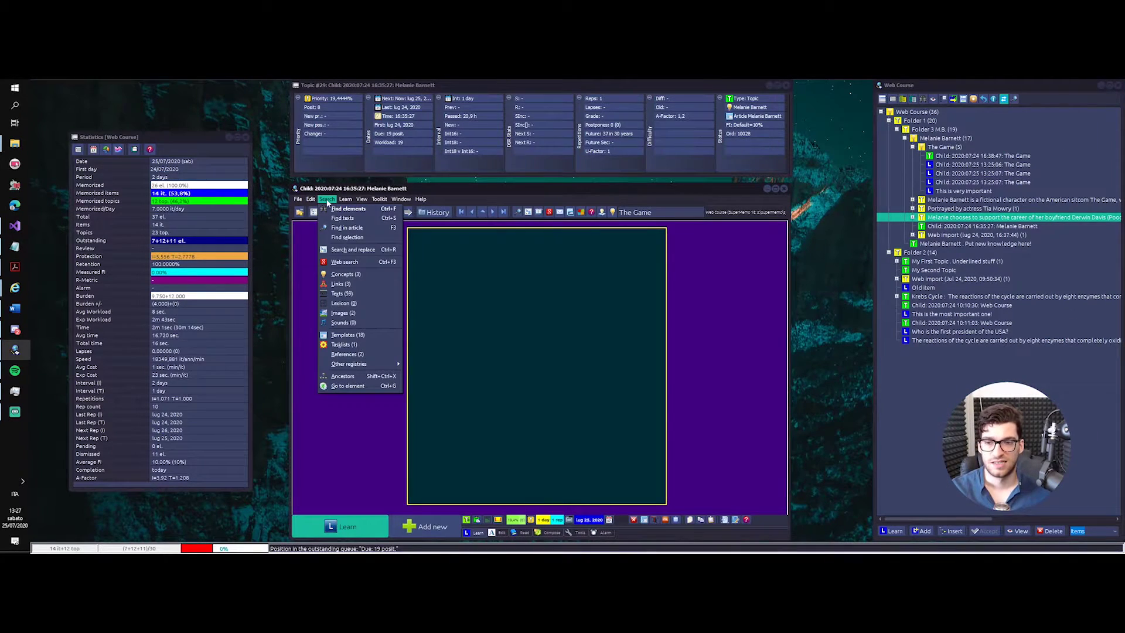
{"action": "mouse_move", "coordinate": [345, 200]}
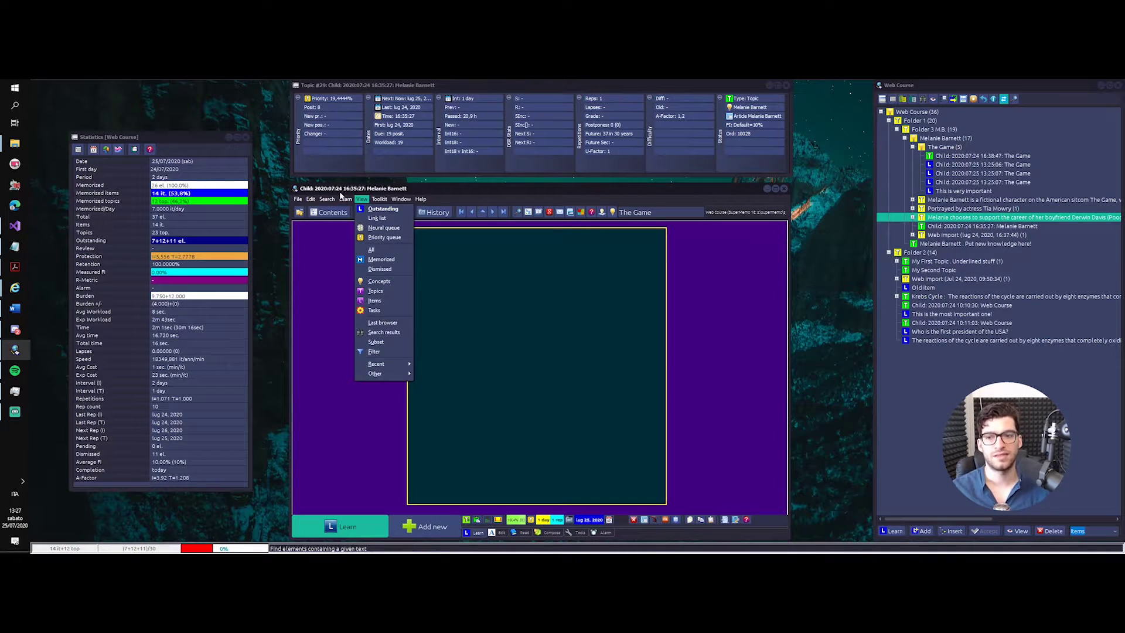
{"action": "mouse_move", "coordinate": [376, 237]}
{"action": "left_click", "coordinate": [435, 247]}
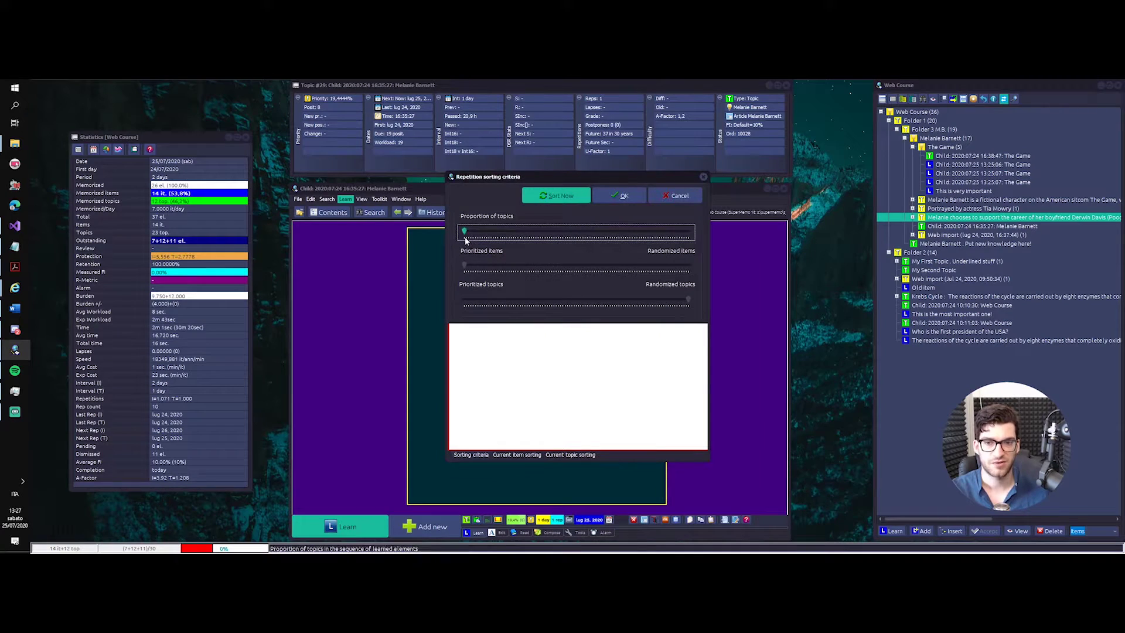
{"action": "left_click_drag", "start_coordinate": [465, 265], "coordinate": [505, 265]}
{"action": "left_click_drag", "start_coordinate": [557, 305], "coordinate": [519, 303]}
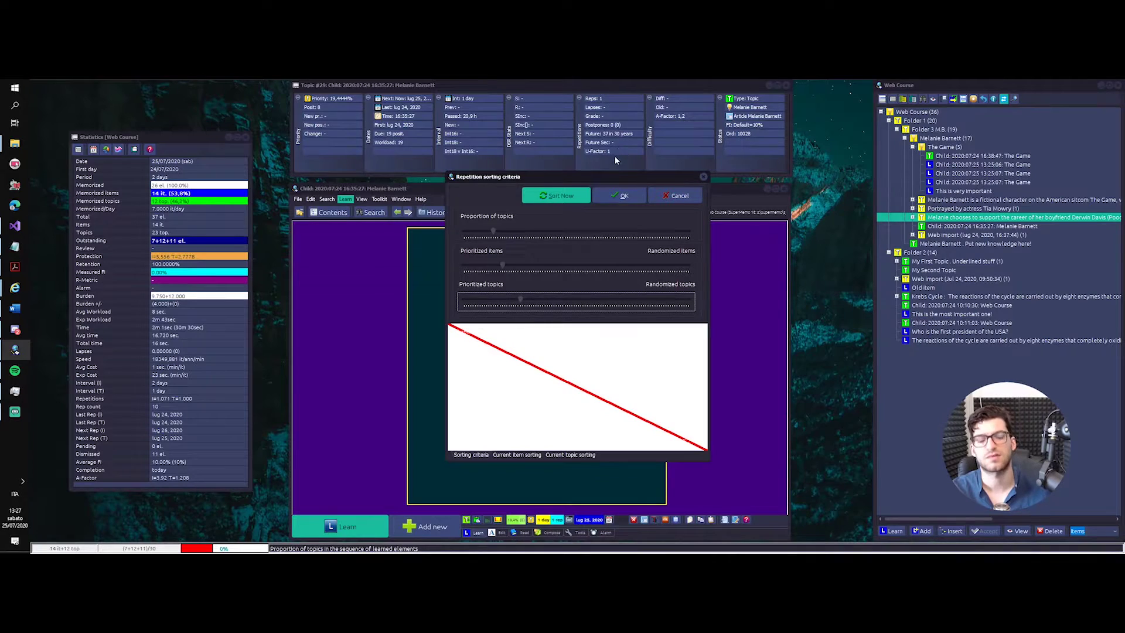
{"action": "left_click", "coordinate": [561, 196]}
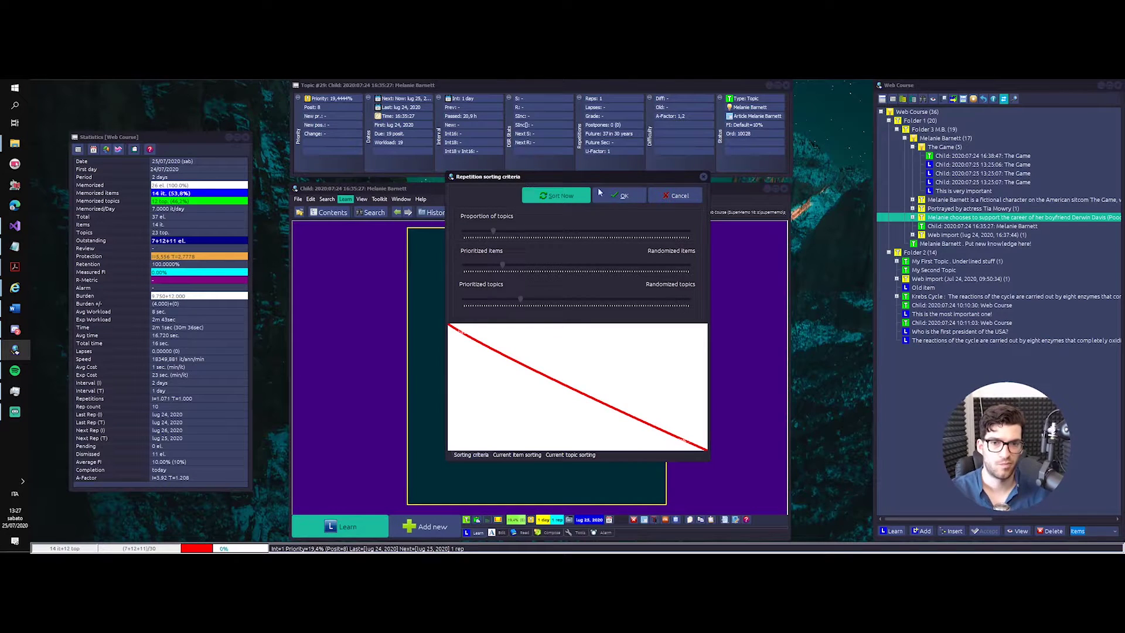
{"action": "left_click", "coordinate": [622, 195]}
- View the outstanding elements to examine the item and topic order under the partial randomization, and close the list
{"action": "left_click", "coordinate": [362, 199]}
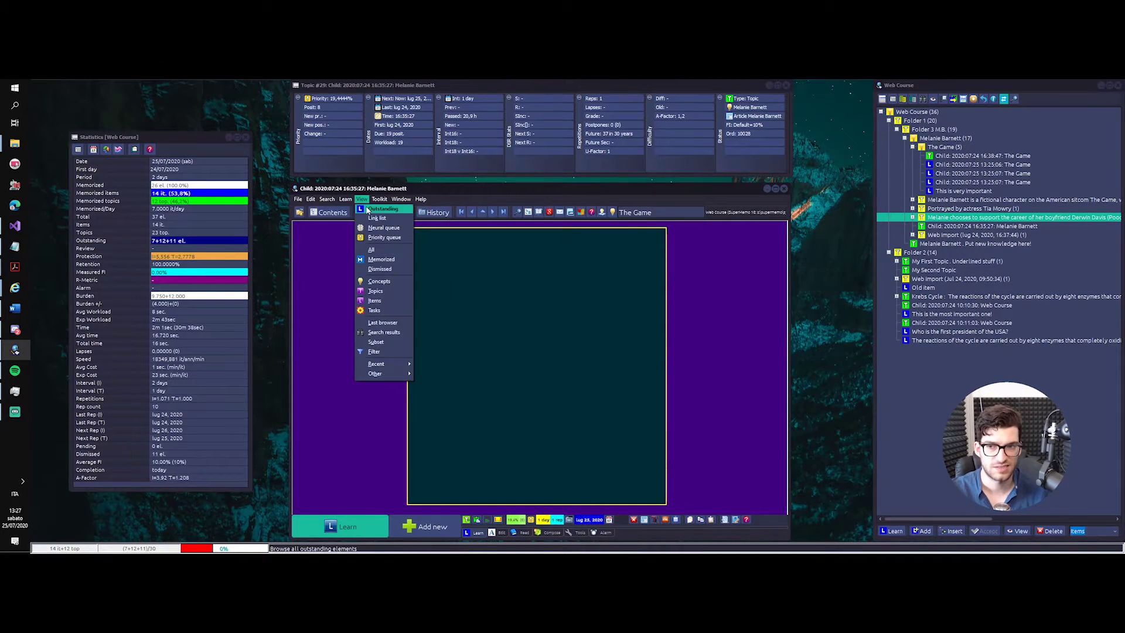
{"action": "left_click", "coordinate": [378, 235]}
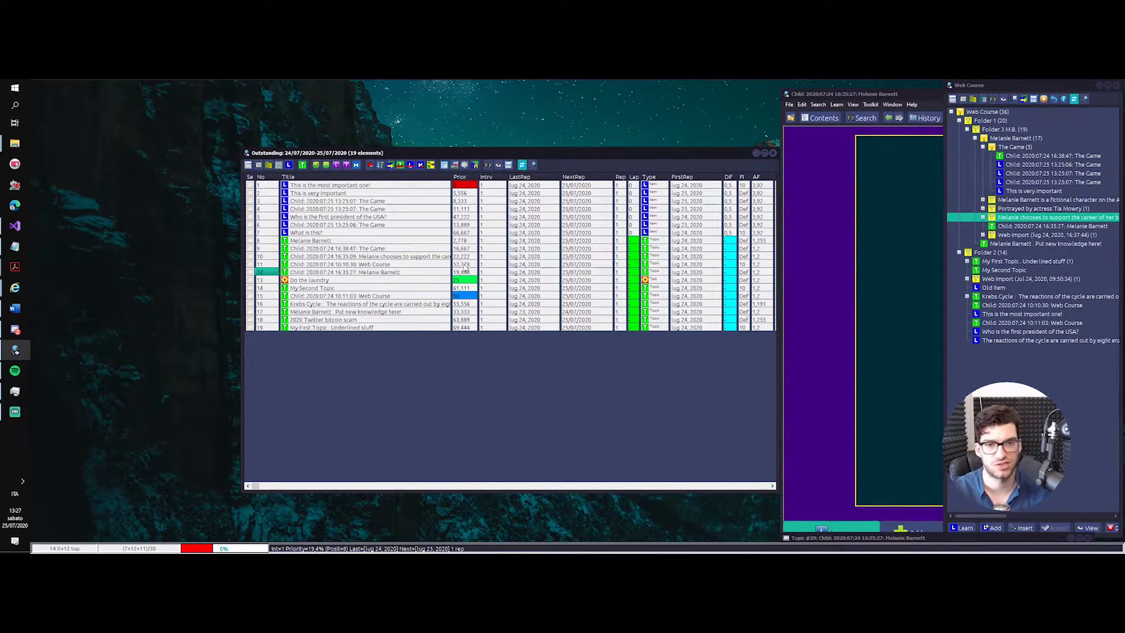
{"action": "left_click", "coordinate": [773, 154]}
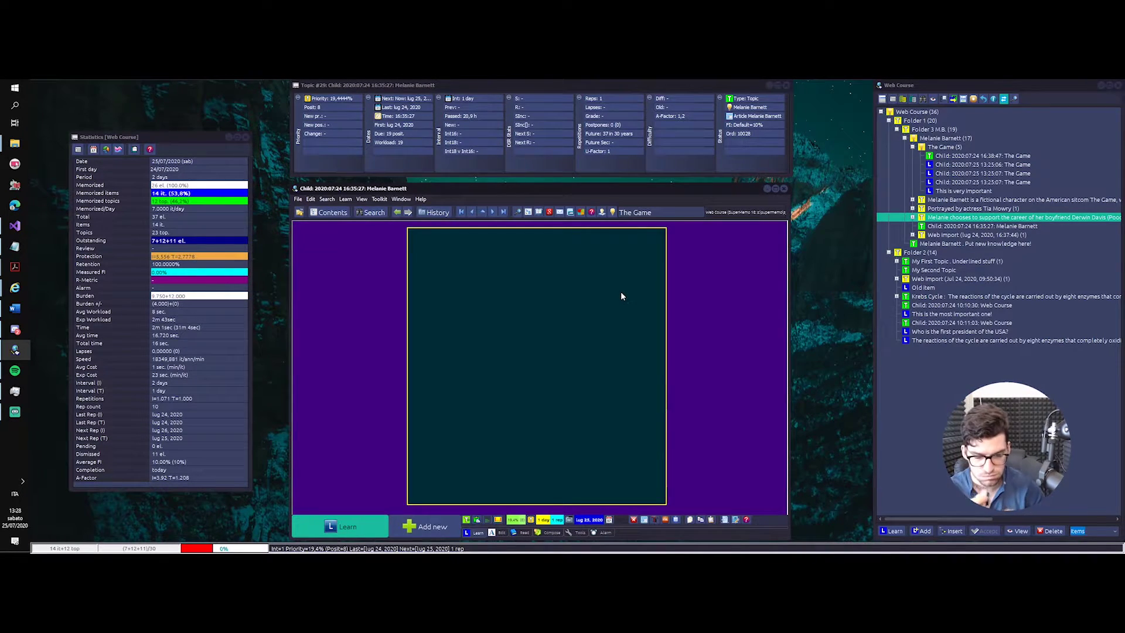
- Raise the priority of the "This is very important" item to position 2, 2.7778 percent
{"action": "key", "text": "Return"}
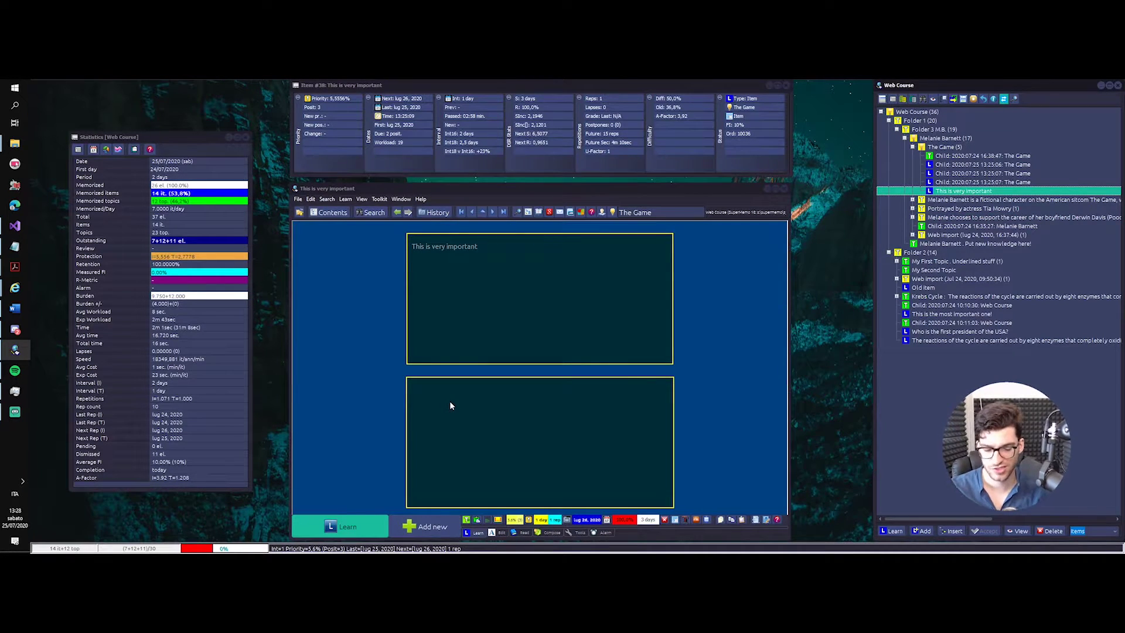
{"action": "key", "text": "alt+p"}
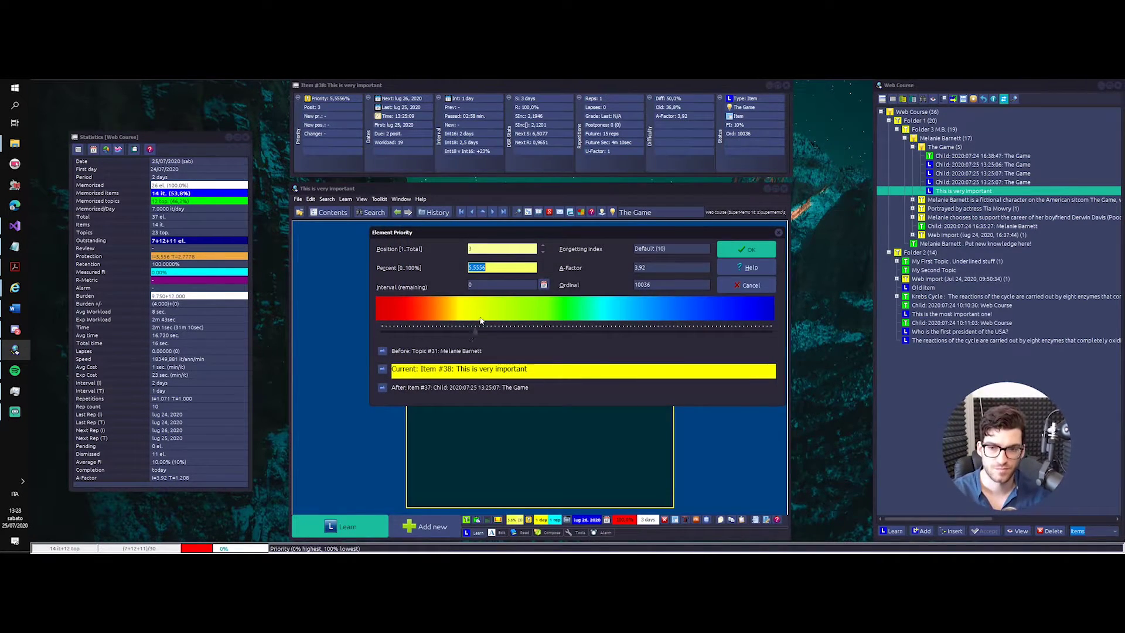
{"action": "left_click", "coordinate": [468, 338]}
{"action": "left_click_drag", "start_coordinate": [467, 334], "coordinate": [446, 340]}
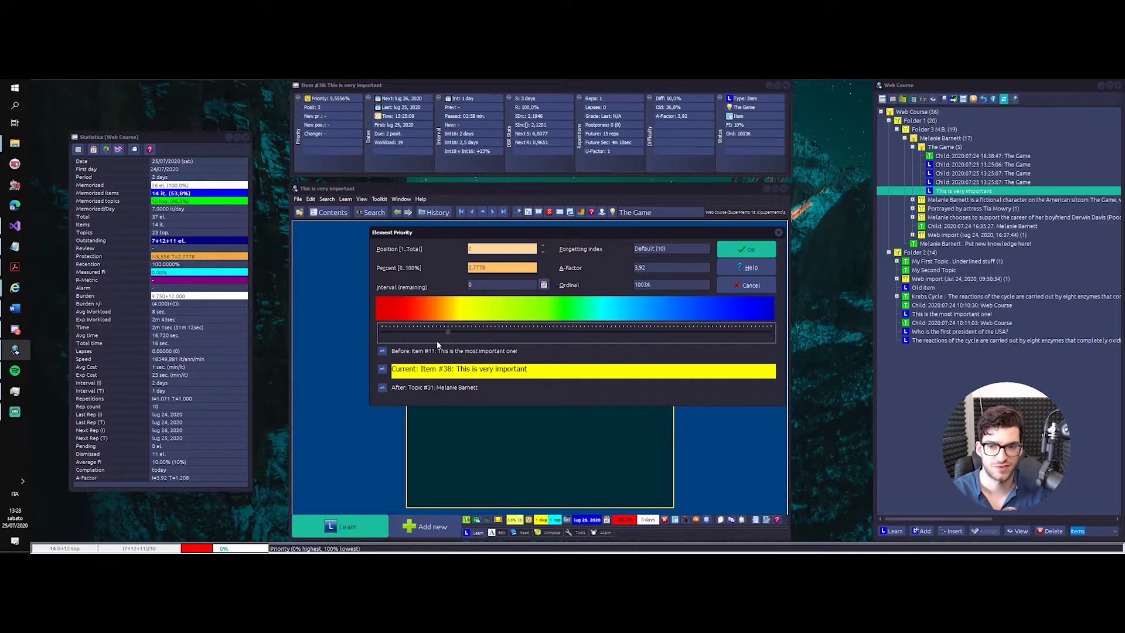
{"action": "left_click", "coordinate": [748, 249]}
- View the element priority settings of the third child item under The Game without changing them
{"action": "left_click", "coordinate": [967, 183]}
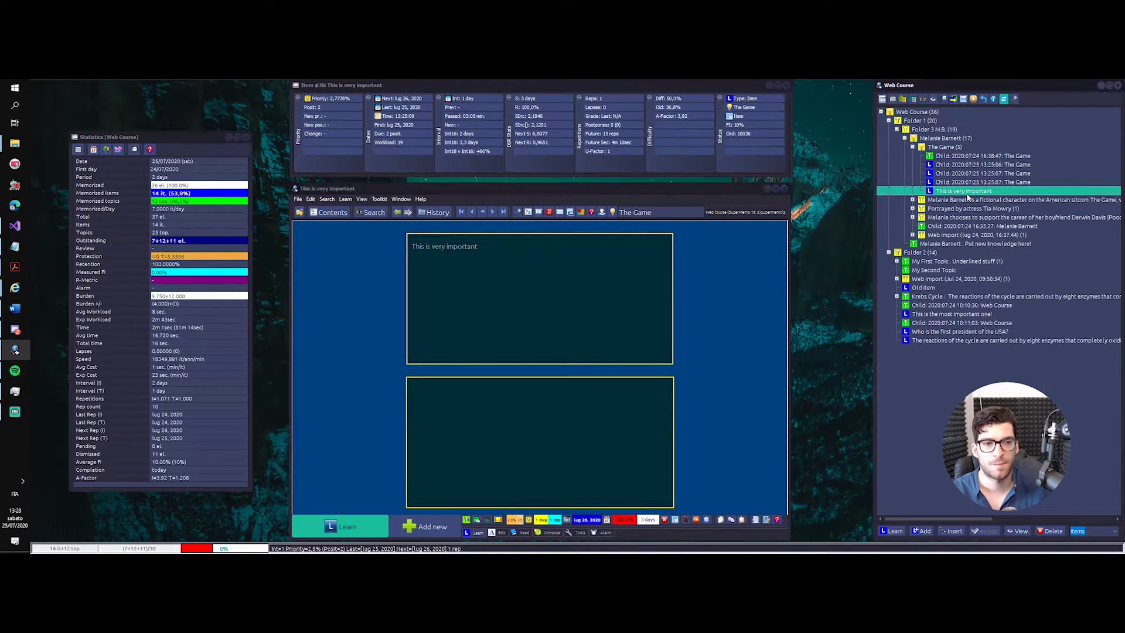
{"action": "key", "text": "Up"}
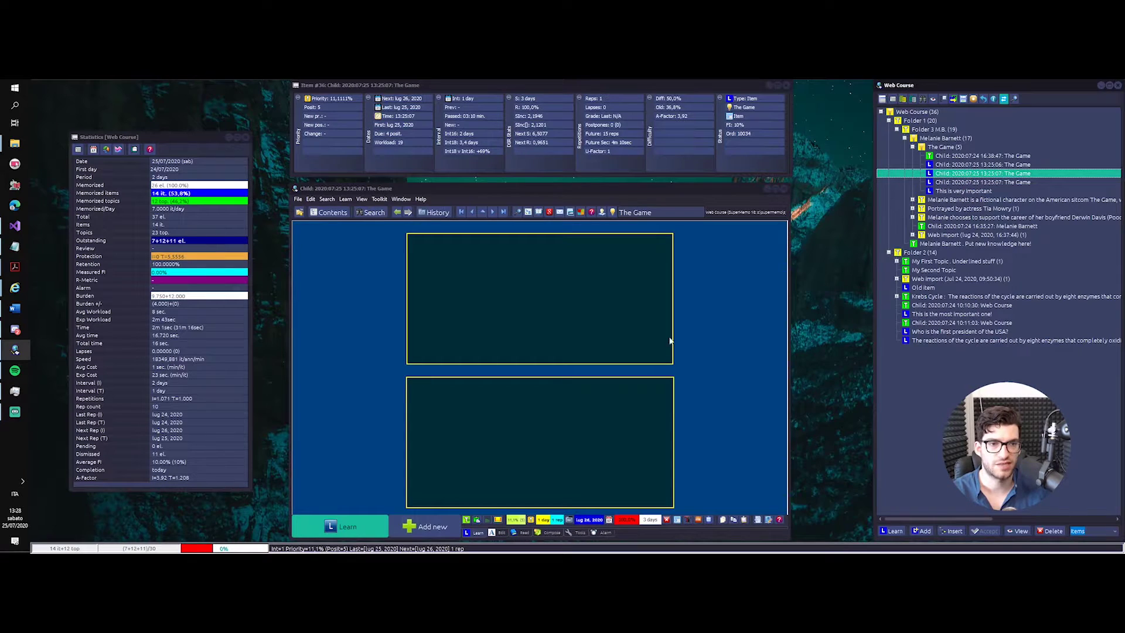
{"action": "key", "text": "alt+p"}
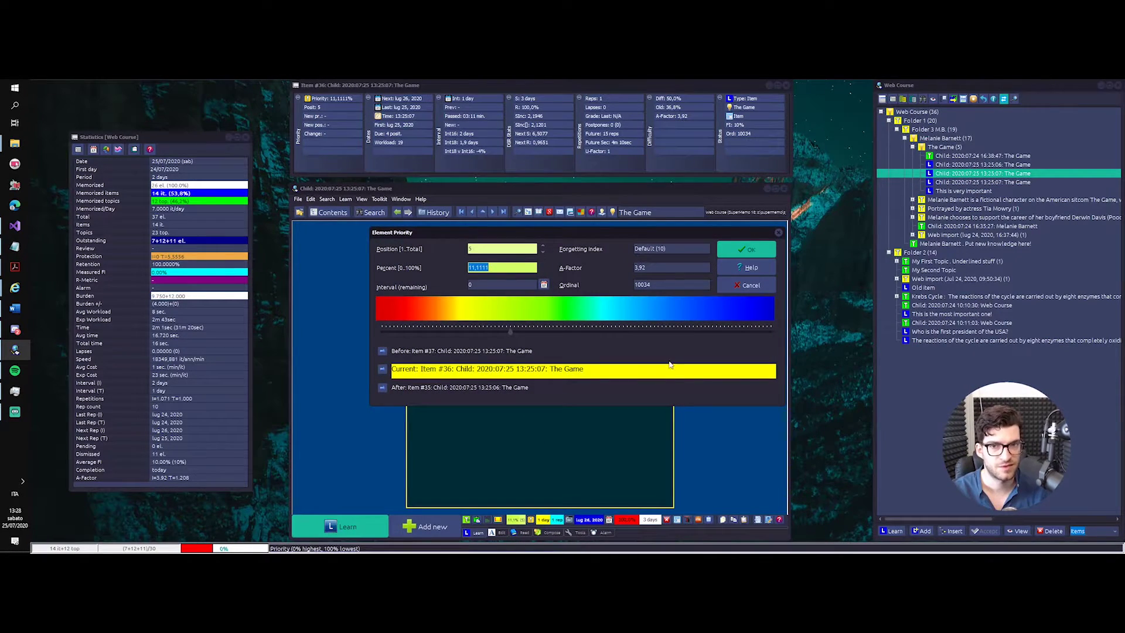
{"action": "key", "text": "Escape"}
{"action": "left_click", "coordinate": [934, 388]}
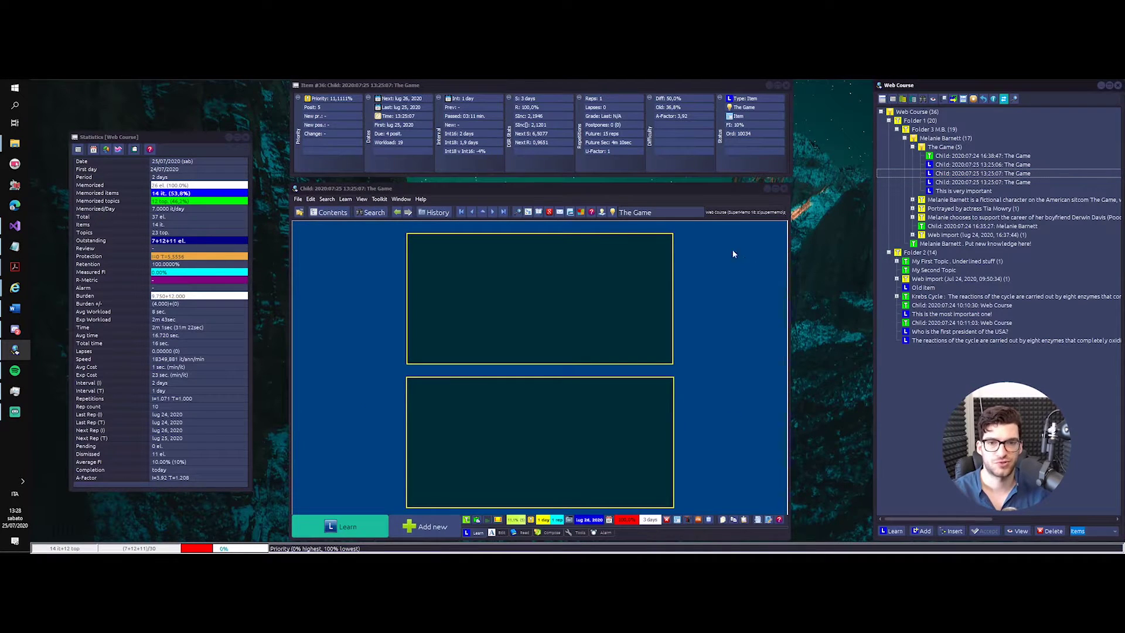
- In the concept registry, enable auto-applying of topic templates, the item template and similar templates for The Game concept
{"action": "left_click", "coordinate": [327, 198]}
{"action": "left_click", "coordinate": [354, 274]}
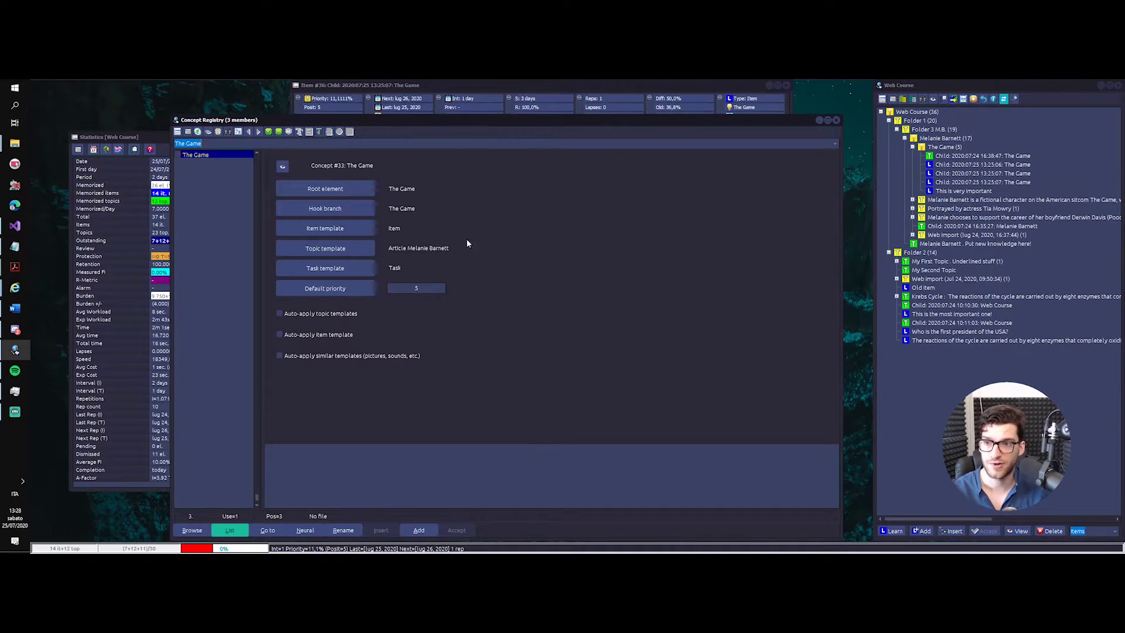
{"action": "scroll", "coordinate": [236, 163], "scroll_direction": "up", "scroll_amount": 2}
{"action": "left_click", "coordinate": [210, 170]}
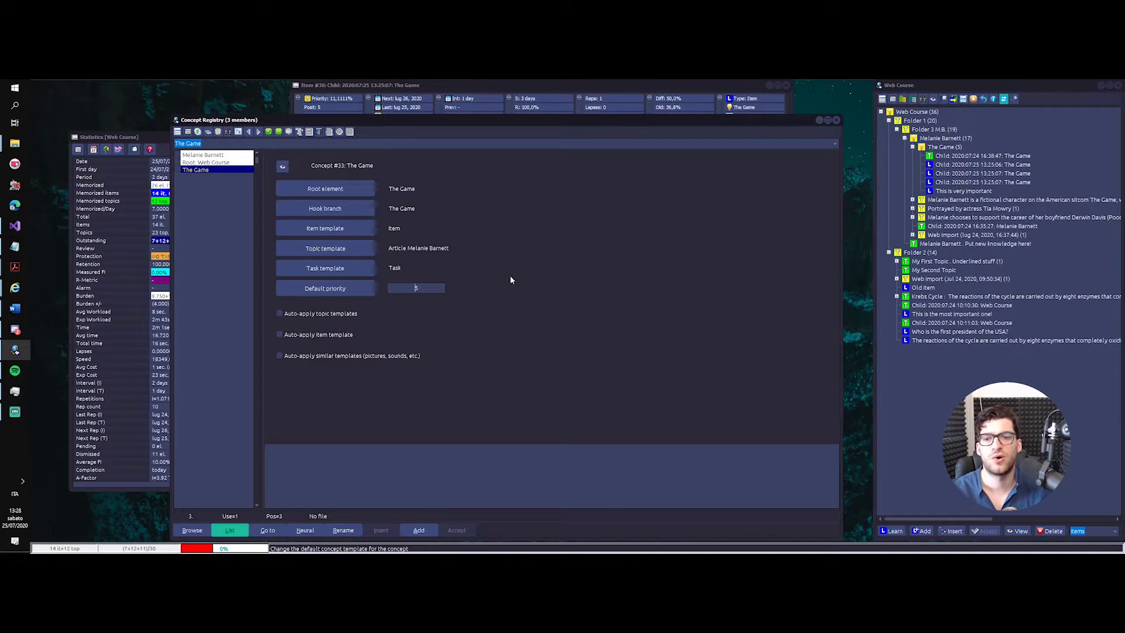
{"action": "left_click", "coordinate": [279, 314]}
{"action": "left_click", "coordinate": [280, 334]}
{"action": "left_click", "coordinate": [280, 356]}
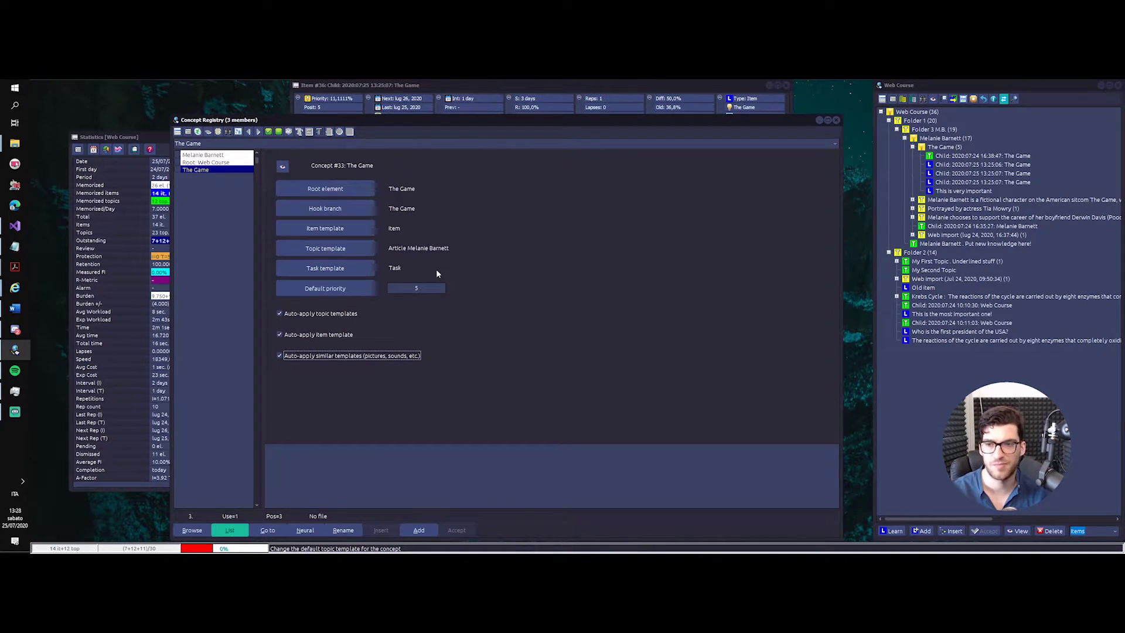
- Set the default priority of The Game concept to 80 and close the concept registry
{"action": "left_click", "coordinate": [226, 163]}
{"action": "key", "text": "Up"}
{"action": "left_click", "coordinate": [218, 169]}
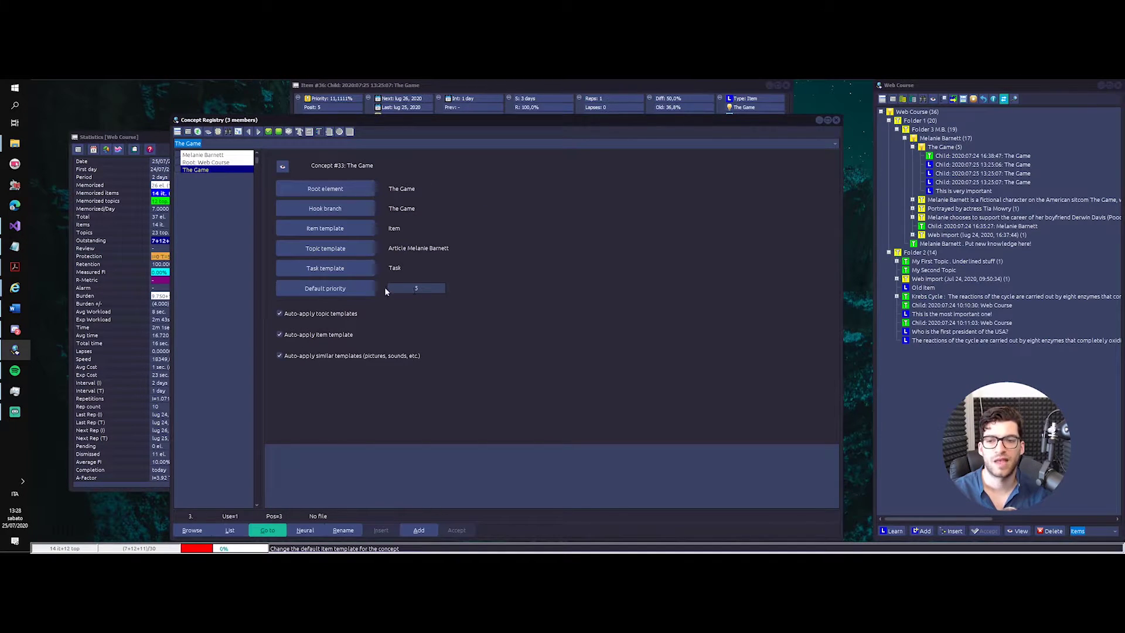
{"action": "left_click", "coordinate": [326, 290]}
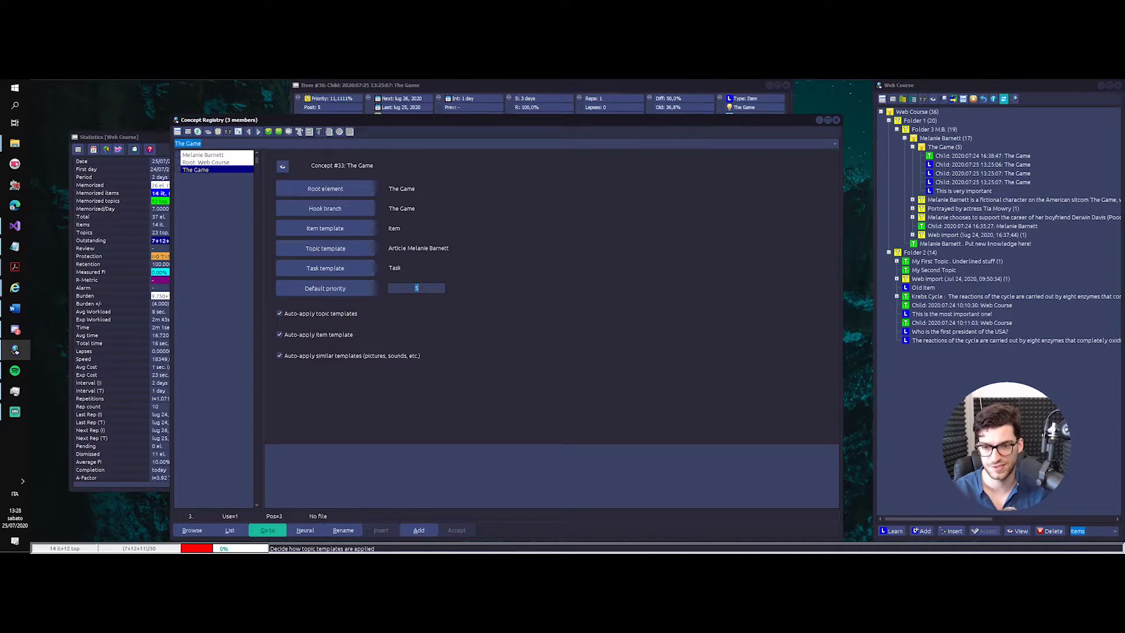
{"action": "key", "text": "BackSpace"}
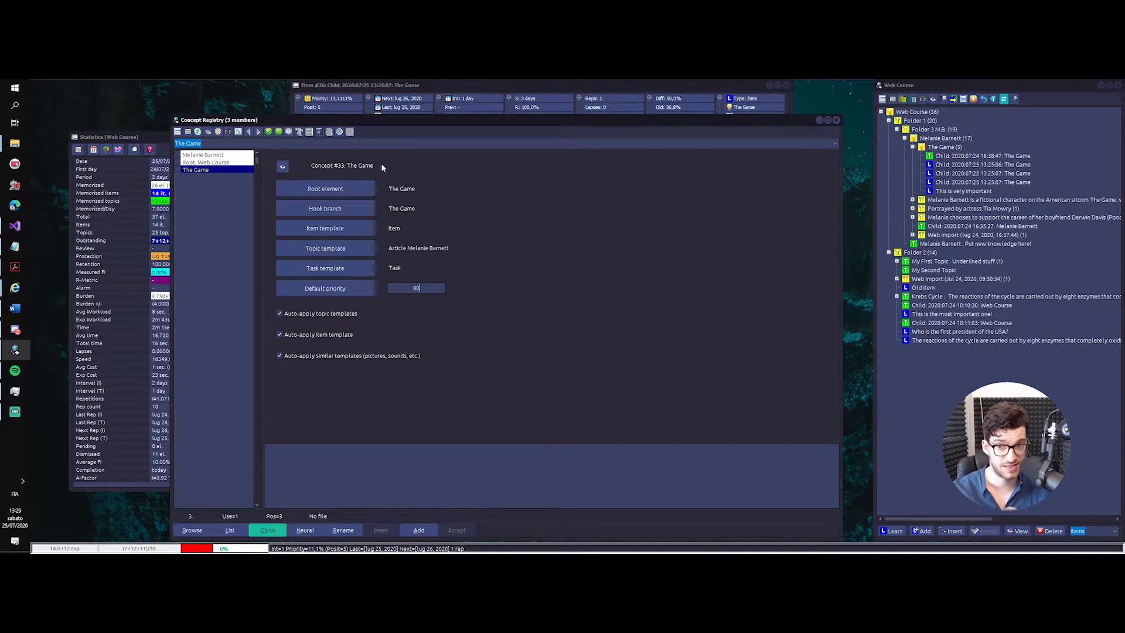
{"action": "key", "text": "ctrl+a"}
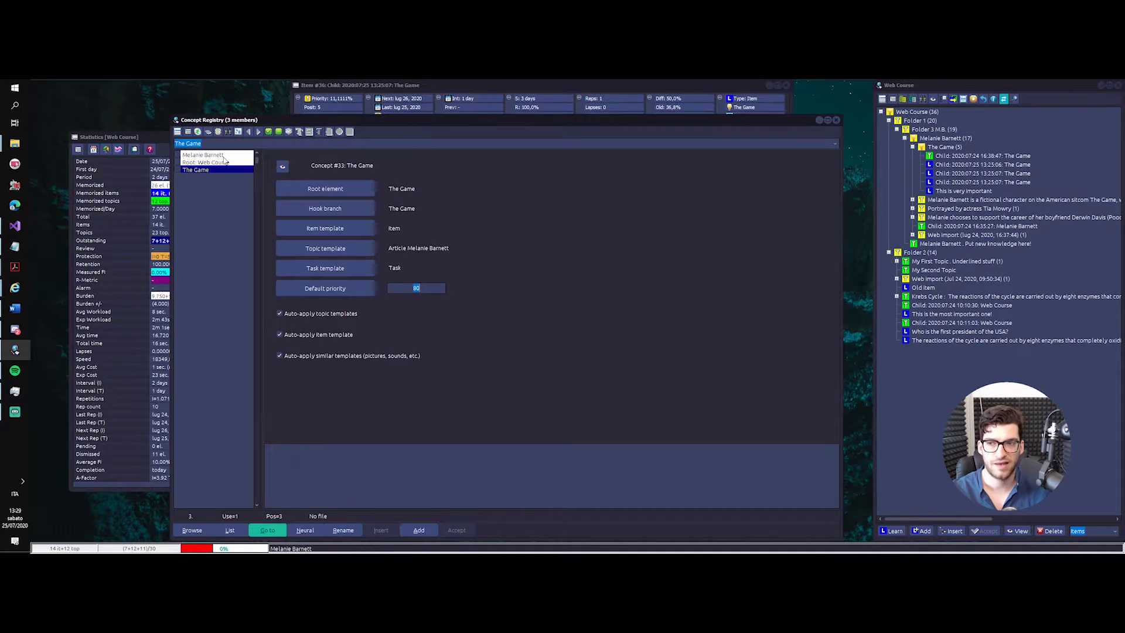
{"action": "key", "text": "Escape"}
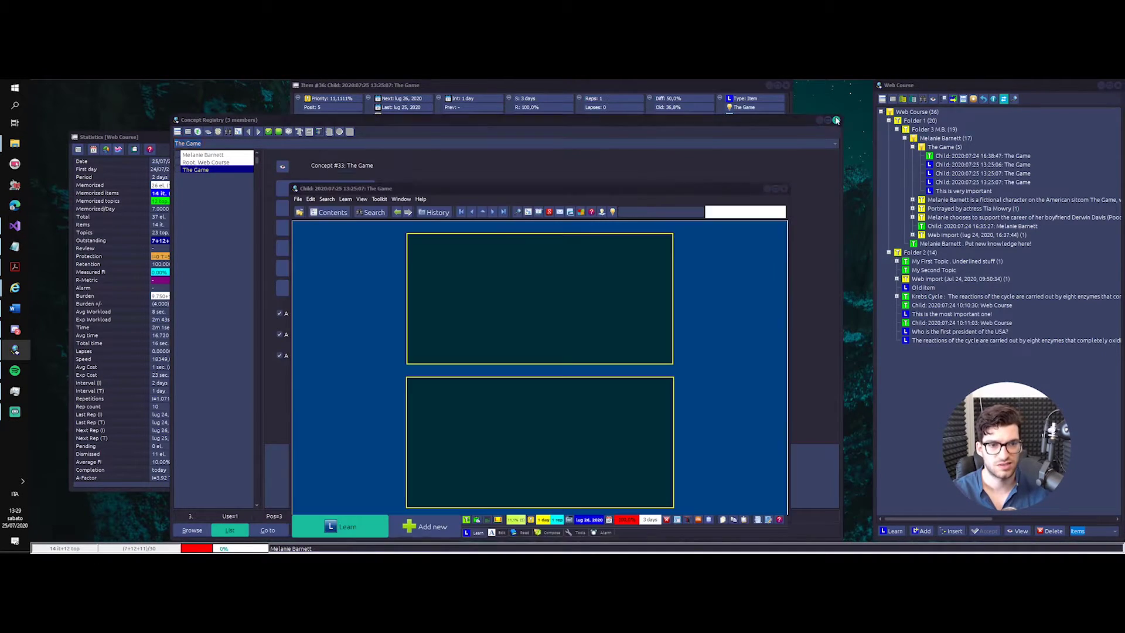
- Add a new folder named Medicine under the Web Course root in the contents tree
{"action": "right_click", "coordinate": [940, 370]}
{"action": "mouse_move", "coordinate": [961, 374]}
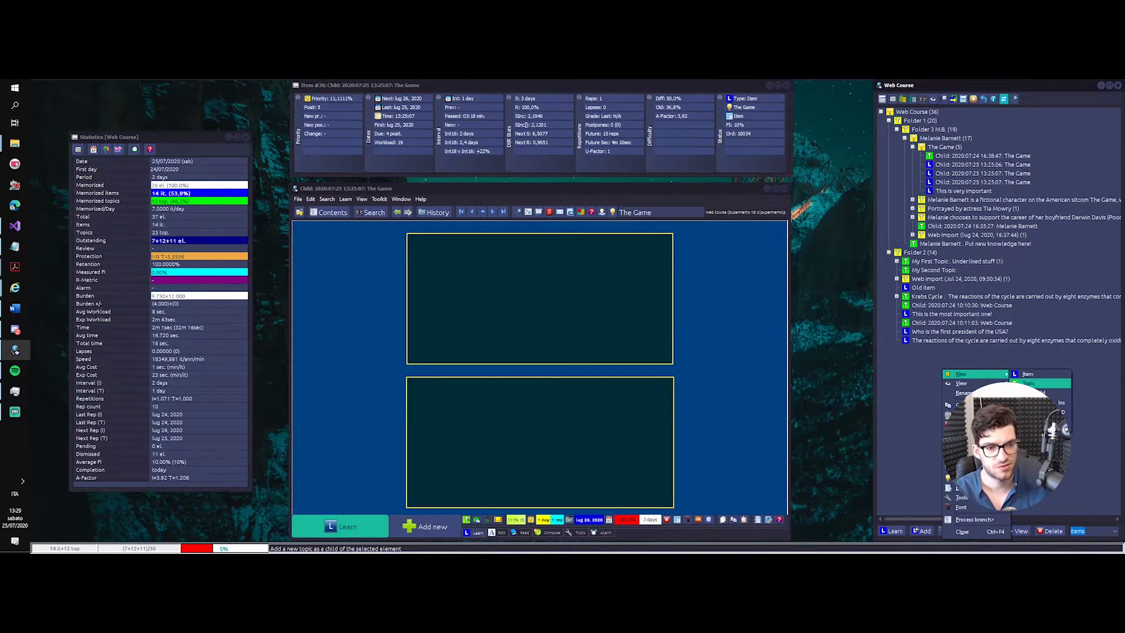
{"action": "key", "text": "Return"}
{"action": "type", "text": "Medicine"}
{"action": "key", "text": "Return"}
{"action": "left_click", "coordinate": [914, 349]}
- Try to create a concept named Medicine from the Medicine folder
{"action": "right_click", "coordinate": [911, 350]}
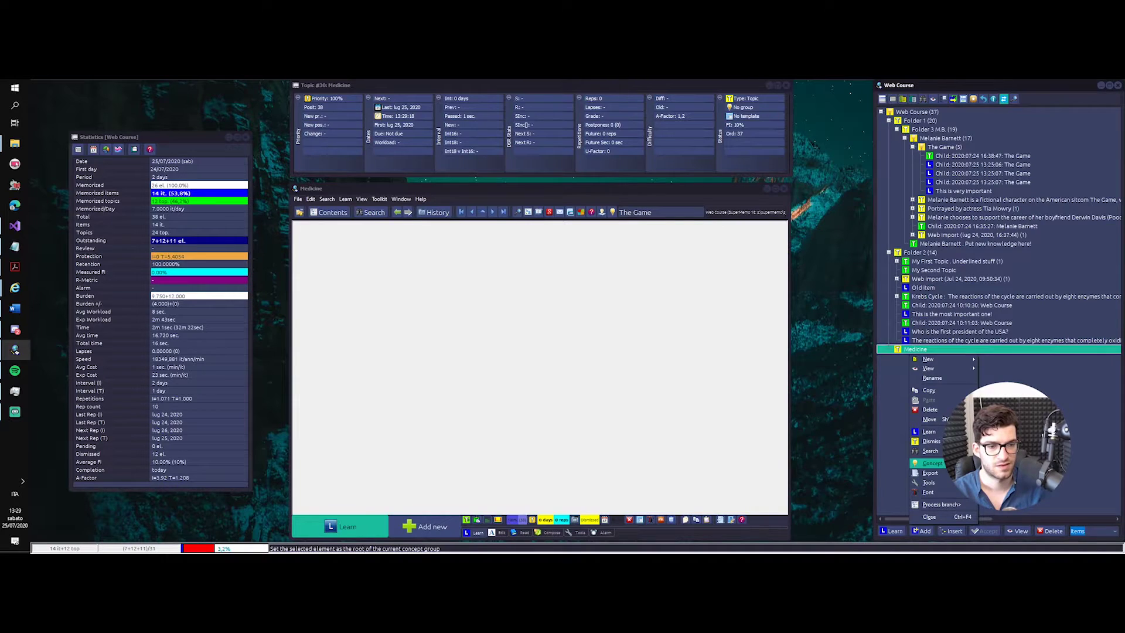
{"action": "left_click", "coordinate": [996, 474]}
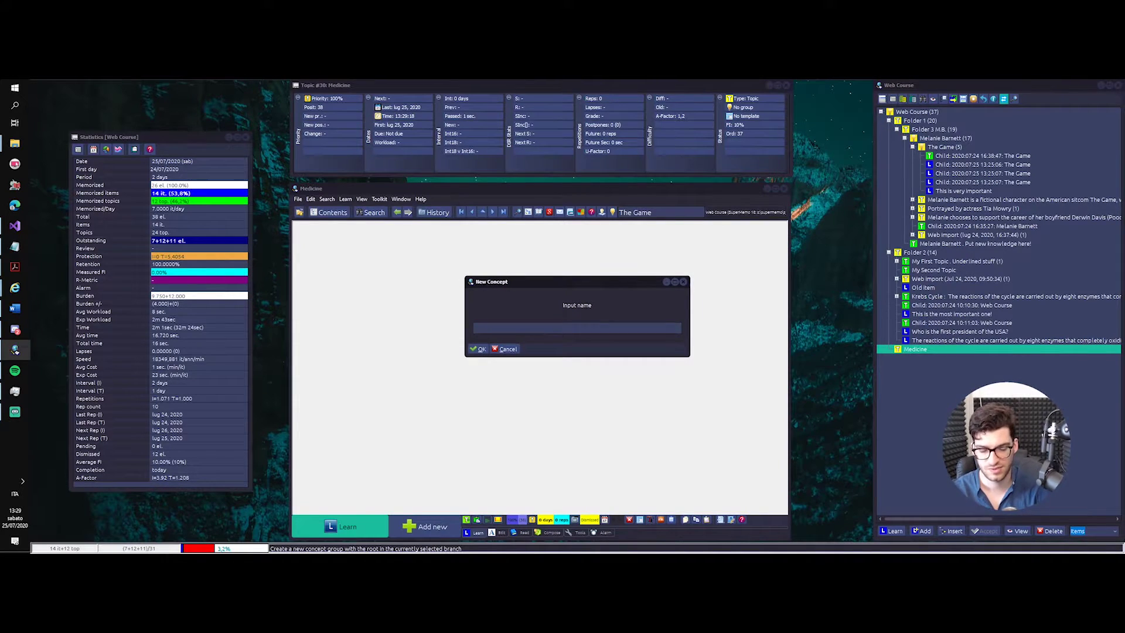
{"action": "type", "text": "Medi"}
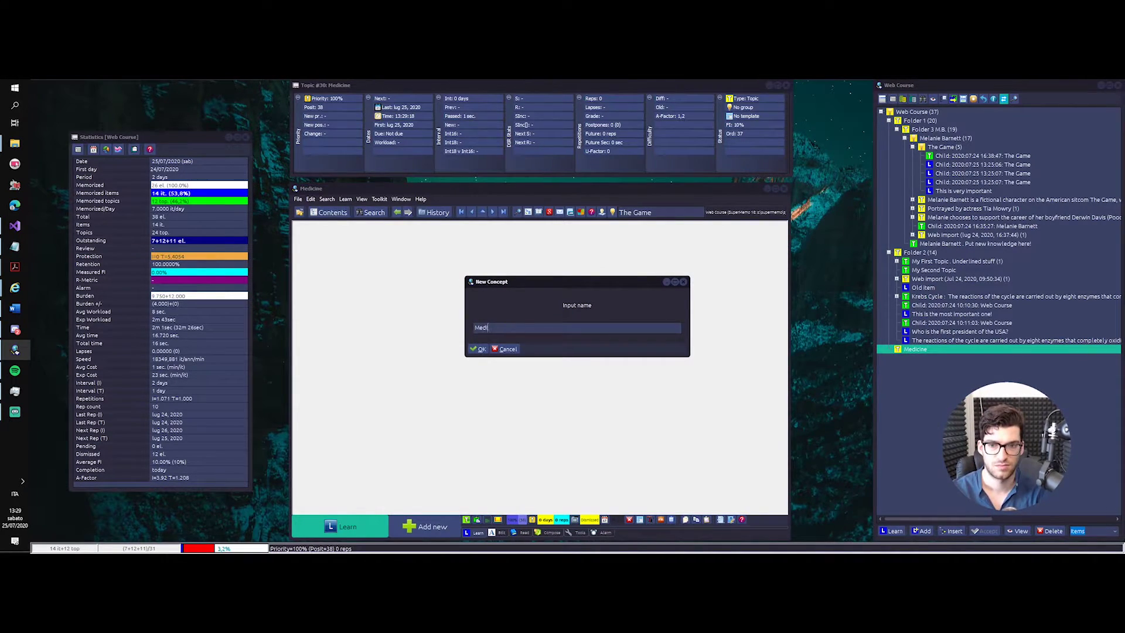
{"action": "type", "text": "cine"}
{"action": "key", "text": "Return"}
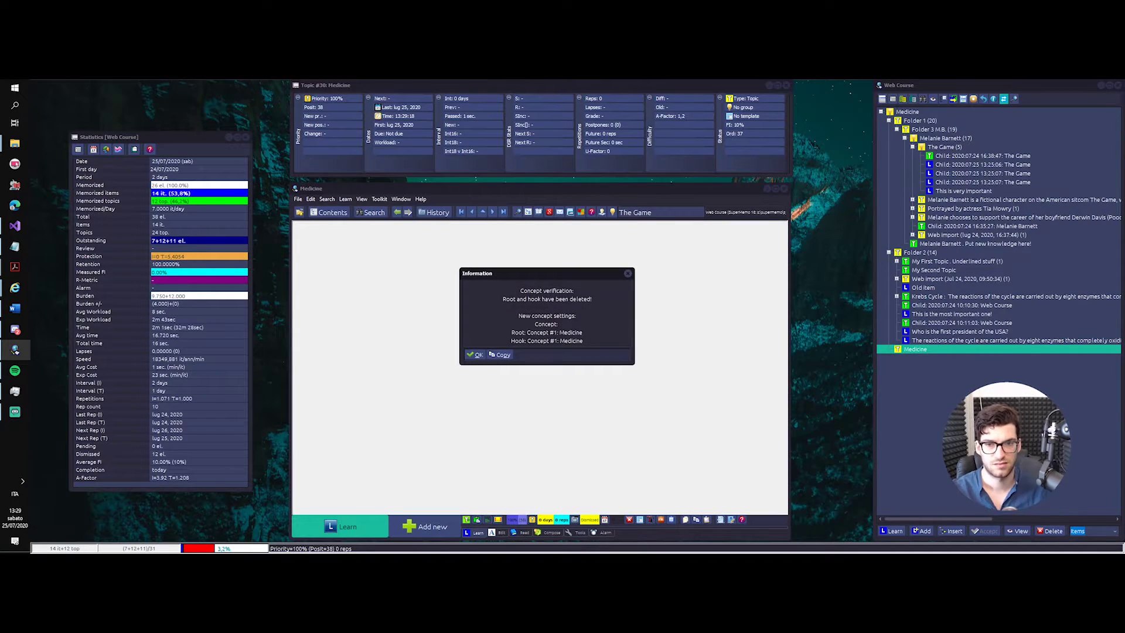
{"action": "key", "text": "Return"}
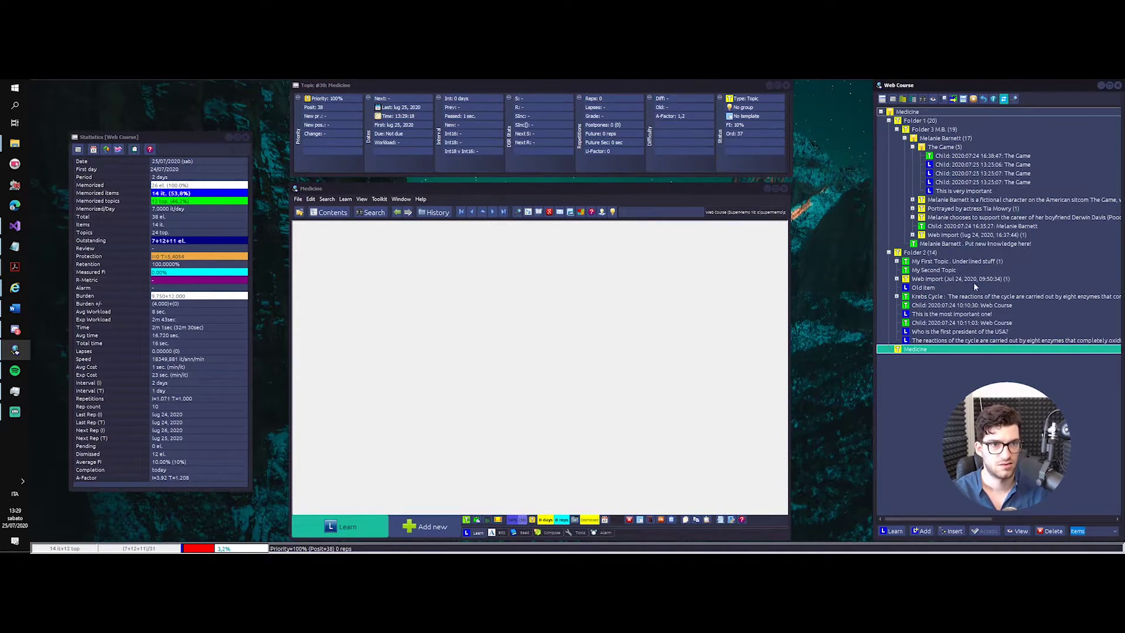
- Restore the name of the root concept of the contents tree to Web Course
{"action": "left_click", "coordinate": [905, 112]}
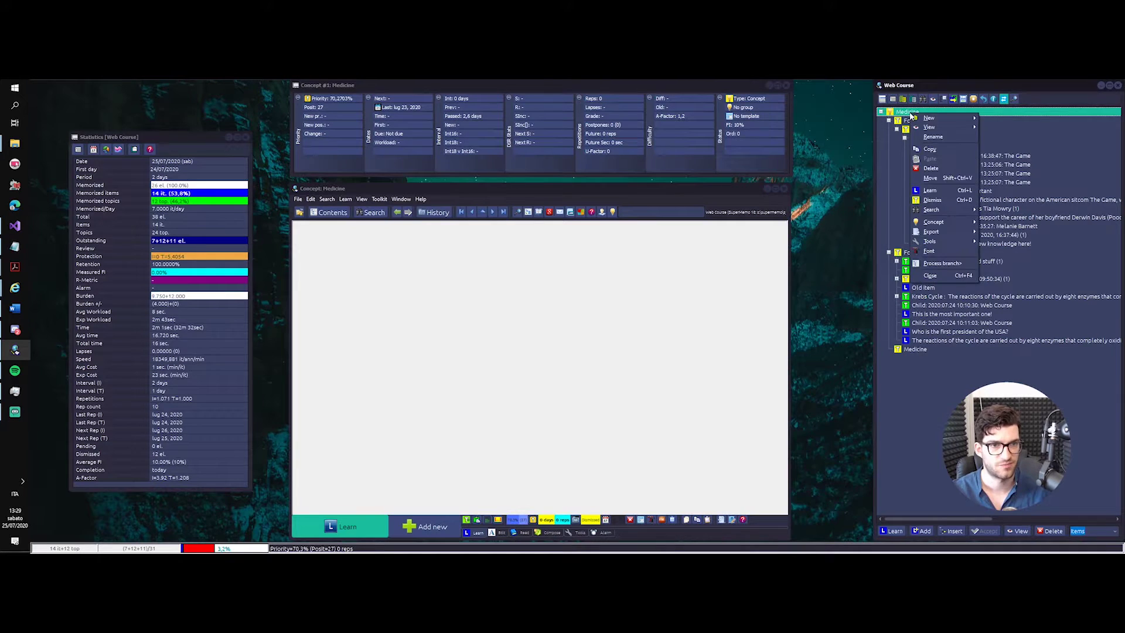
{"action": "key", "text": "Escape"}
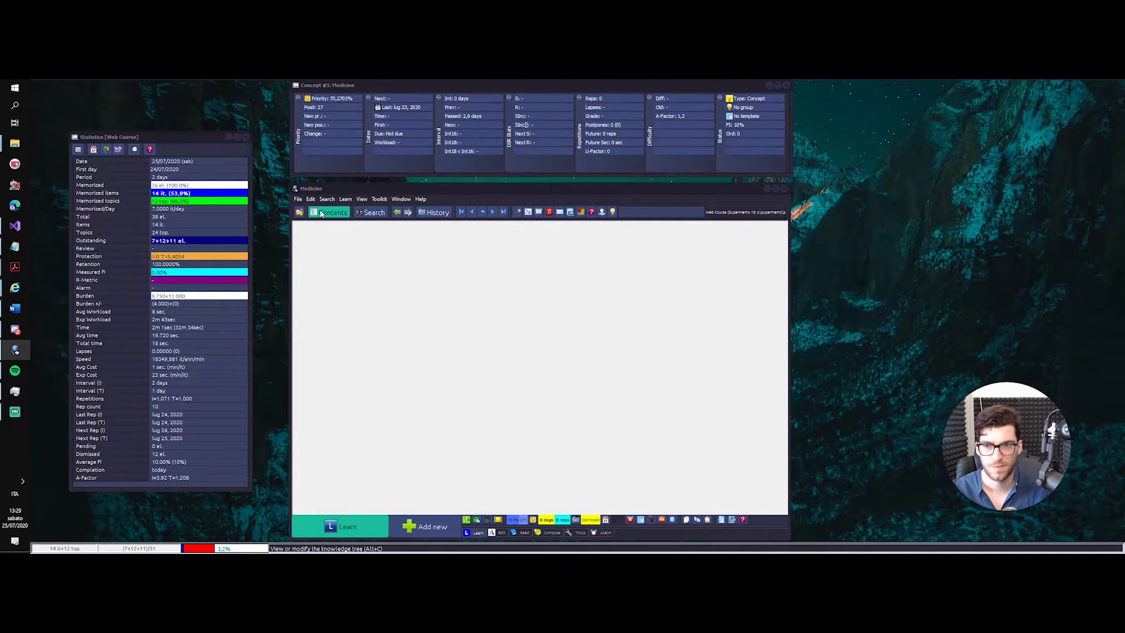
{"action": "key", "text": "alt+c"}
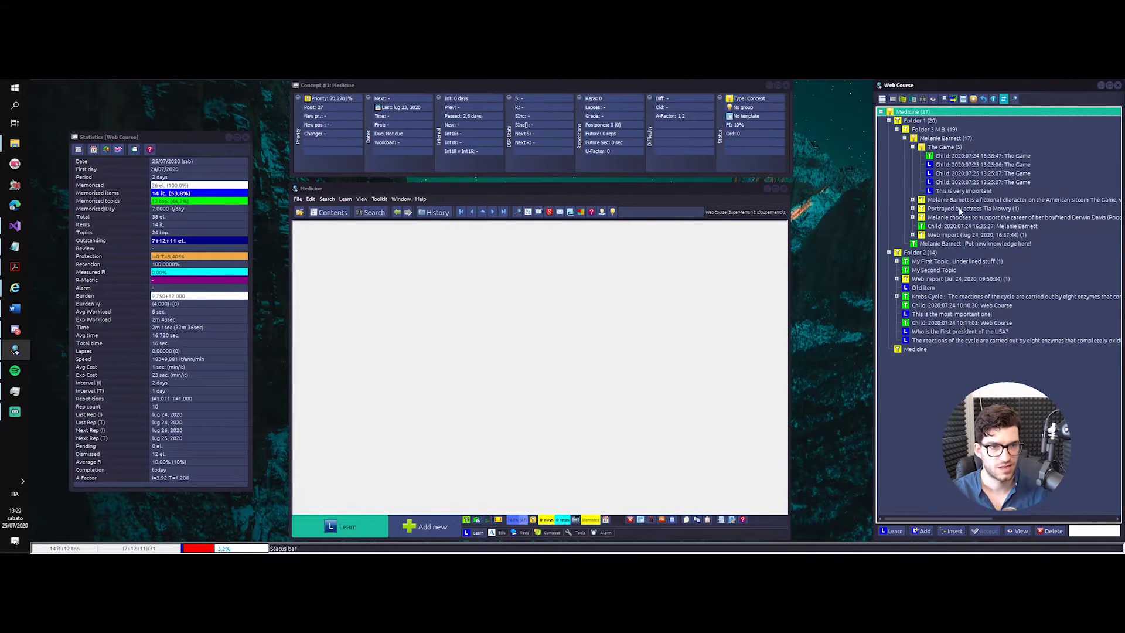
{"action": "right_click", "coordinate": [920, 113]}
{"action": "mouse_move", "coordinate": [957, 215]}
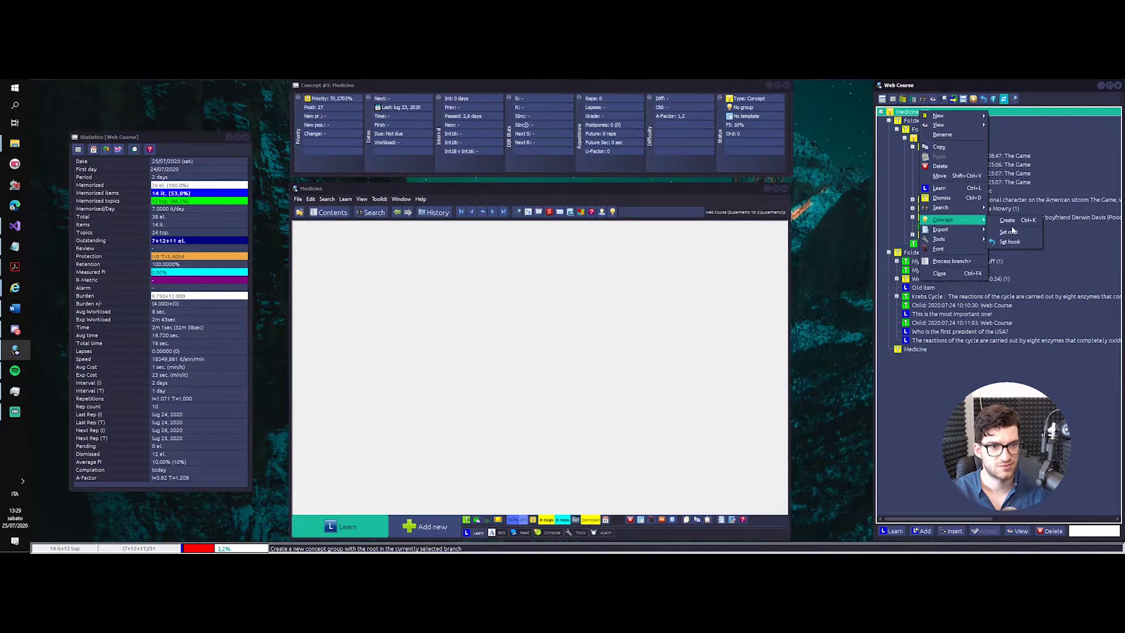
{"action": "left_click", "coordinate": [1013, 228]}
{"action": "type", "text": "Web Course"}
{"action": "key", "text": "Return"}
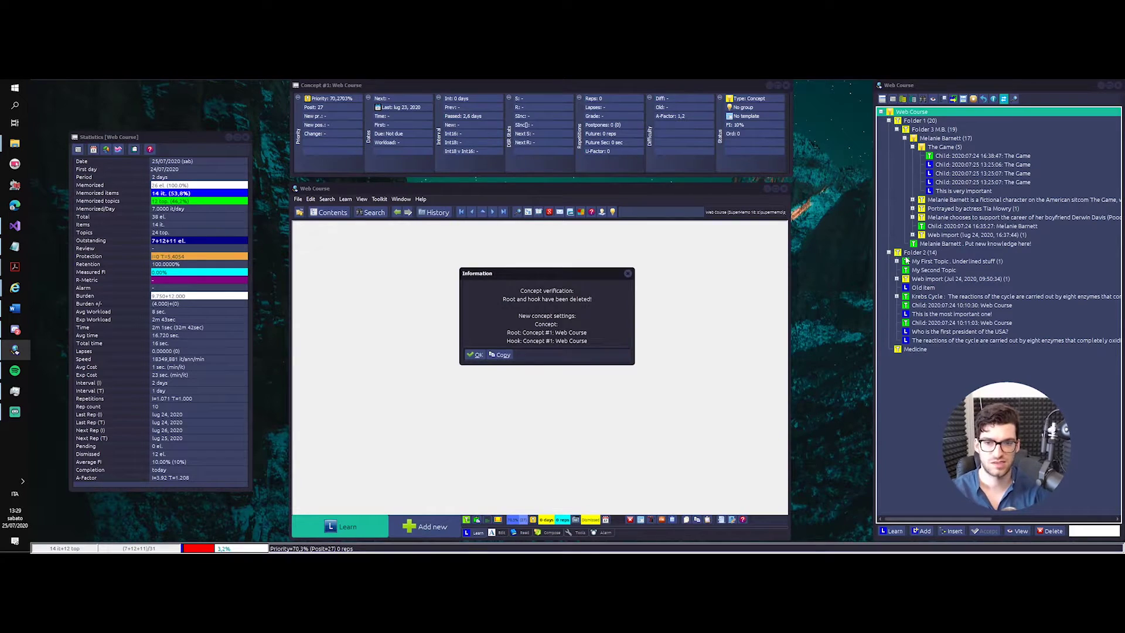
{"action": "key", "text": "Return"}
- Create a new concept named Medicine with the Medicine folder as its root
{"action": "right_click", "coordinate": [906, 350]}
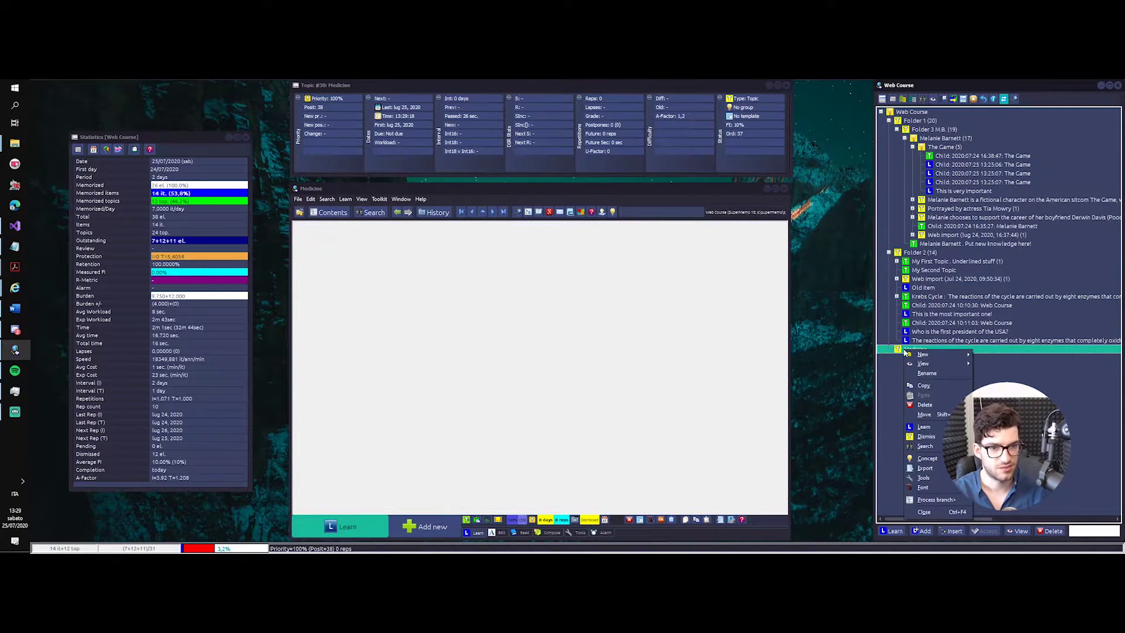
{"action": "left_click", "coordinate": [927, 458]}
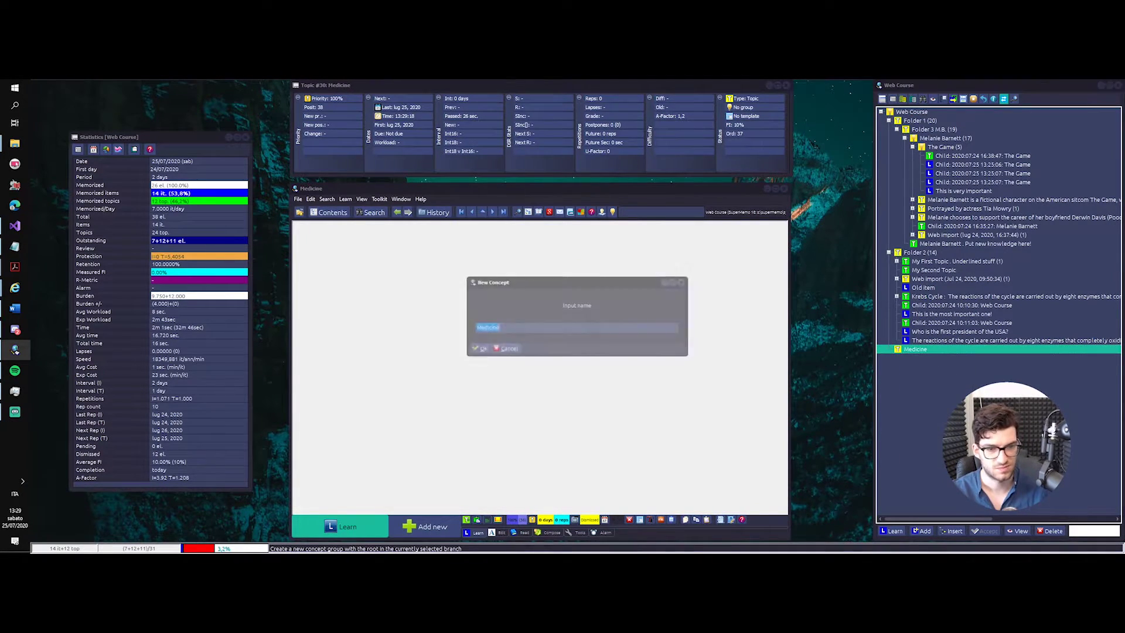
{"action": "key", "text": "Return"}
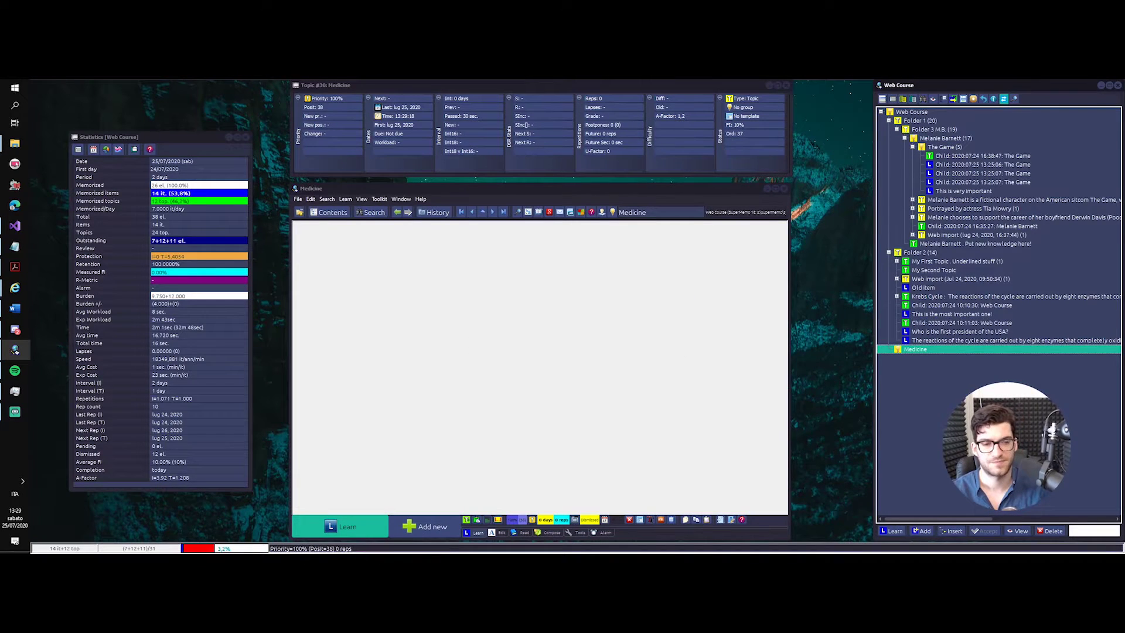
- Add a folder named Writing under the Web Course root and create a concept named Writing from it
{"action": "right_click", "coordinate": [972, 258]}
{"action": "mouse_move", "coordinate": [1005, 261]}
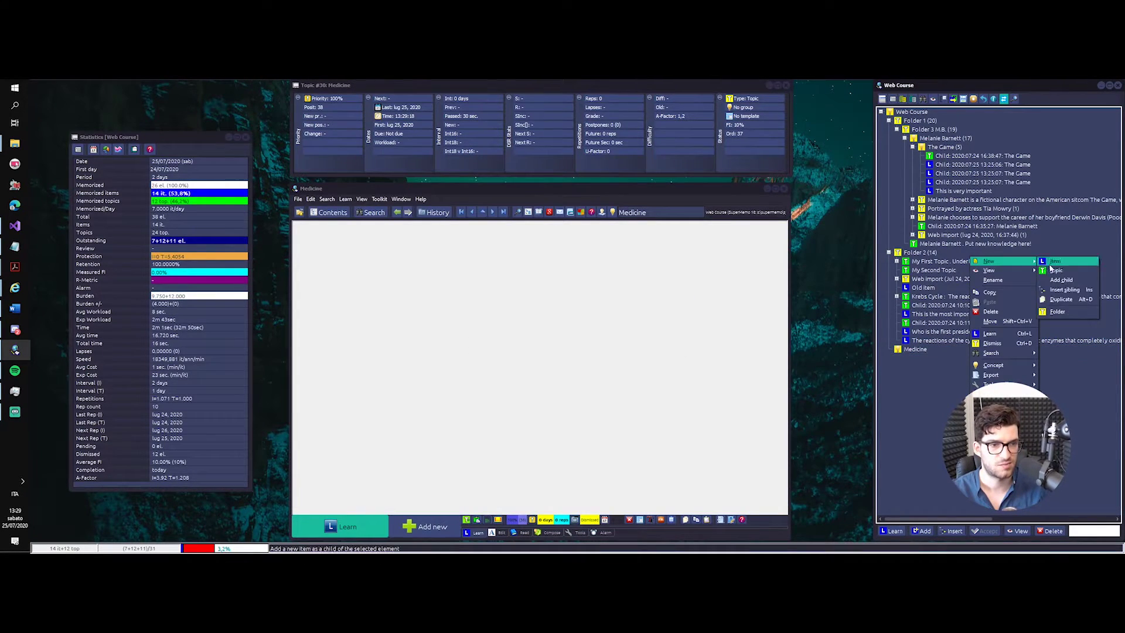
{"action": "left_click", "coordinate": [1051, 311]}
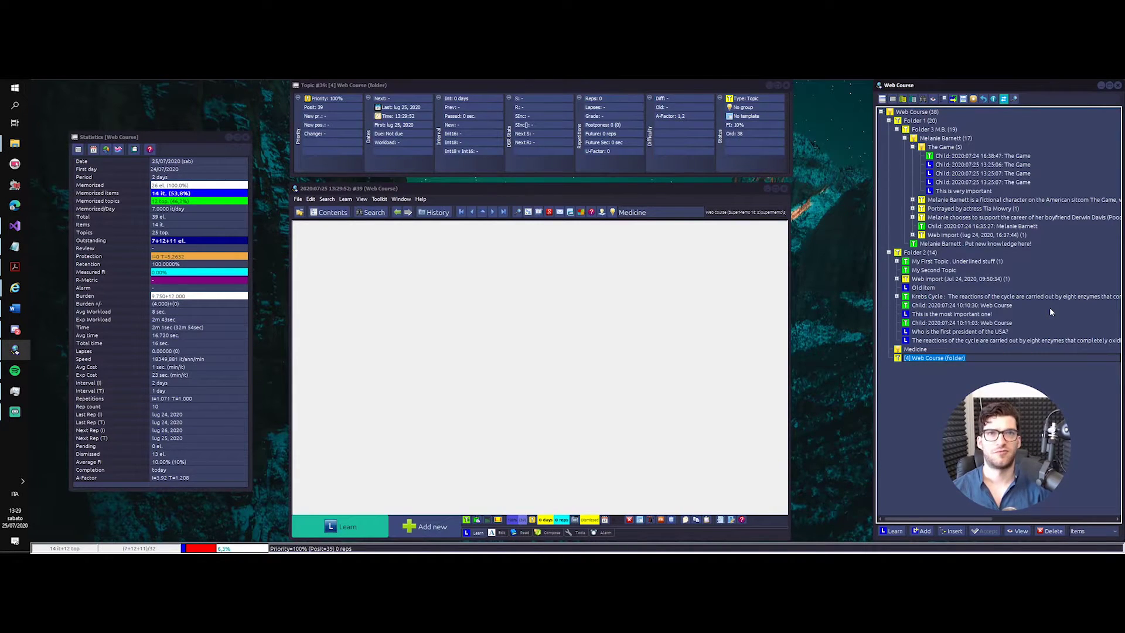
{"action": "type", "text": "Writing"}
{"action": "key", "text": "Return"}
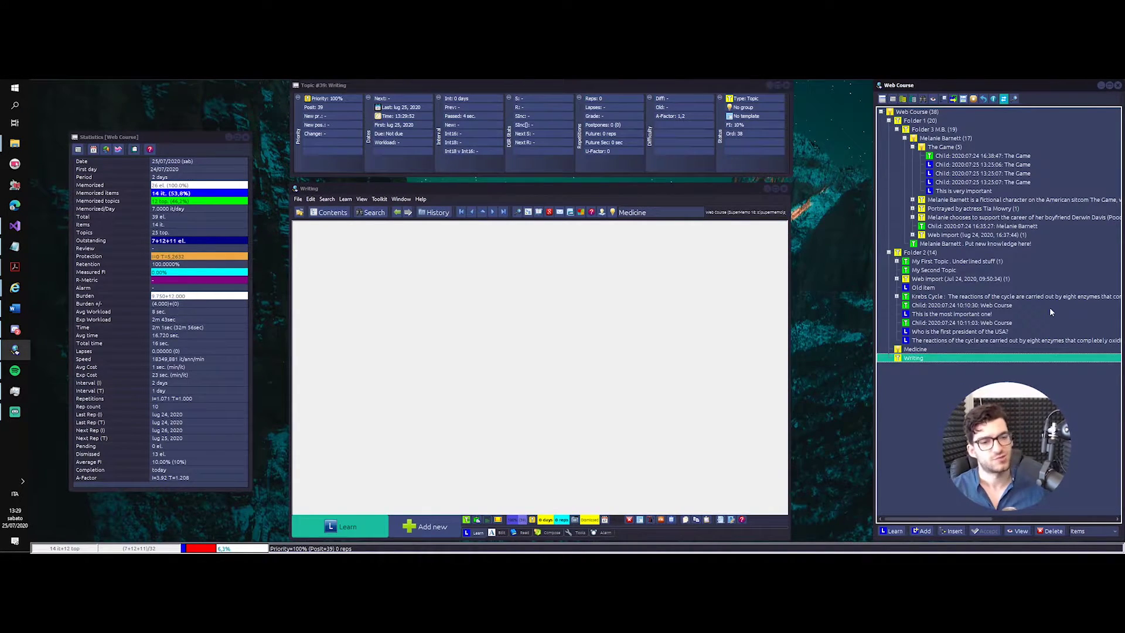
{"action": "right_click", "coordinate": [934, 359]}
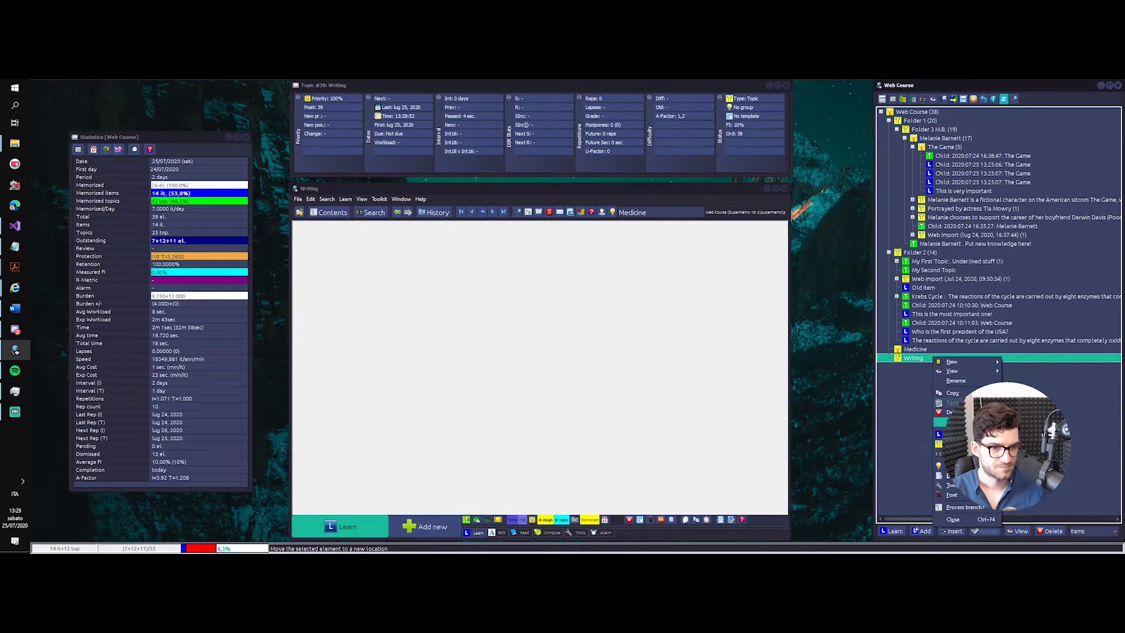
{"action": "left_click", "coordinate": [956, 381]}
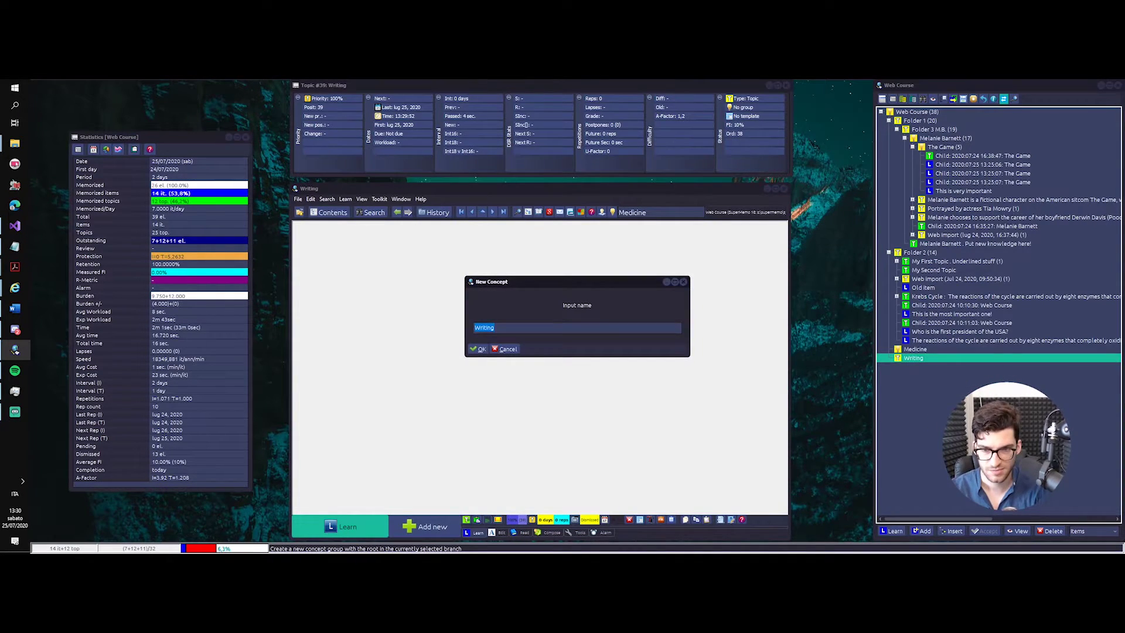
{"action": "key", "text": "Return"}
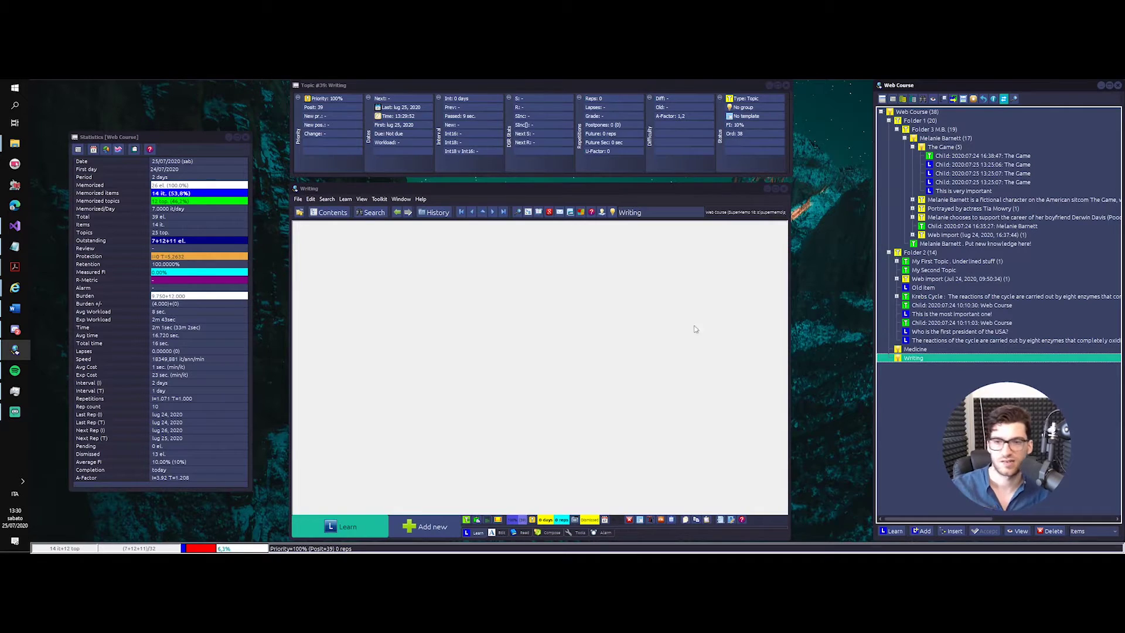
- Add a folder named Programming under the Web Course root in the contents tree
{"action": "left_click", "coordinate": [327, 200]}
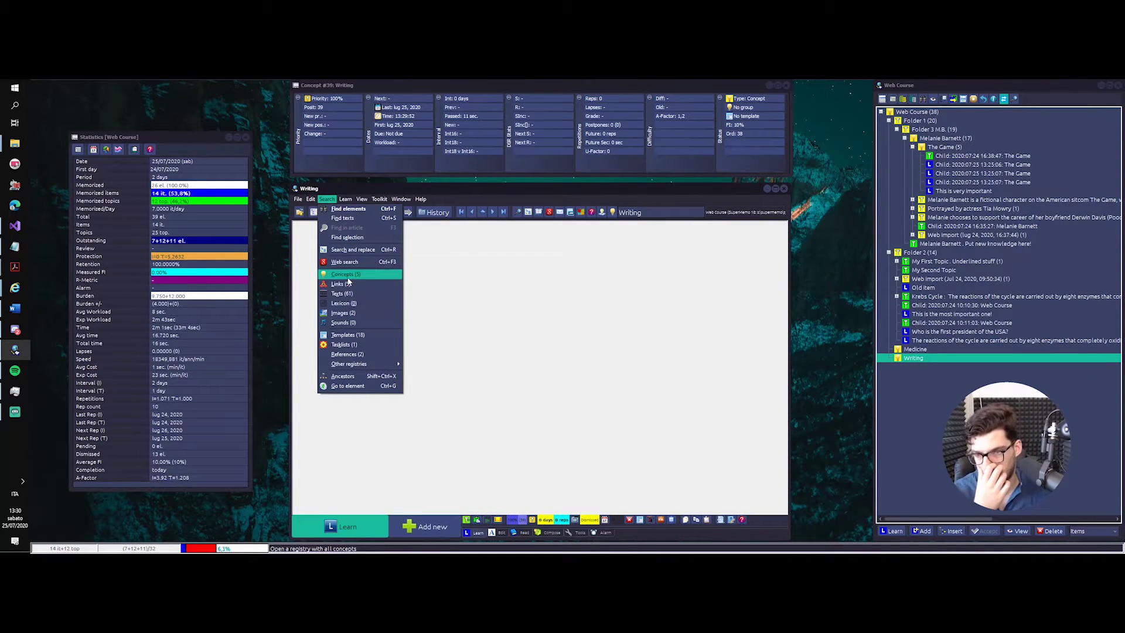
{"action": "right_click", "coordinate": [1033, 247]}
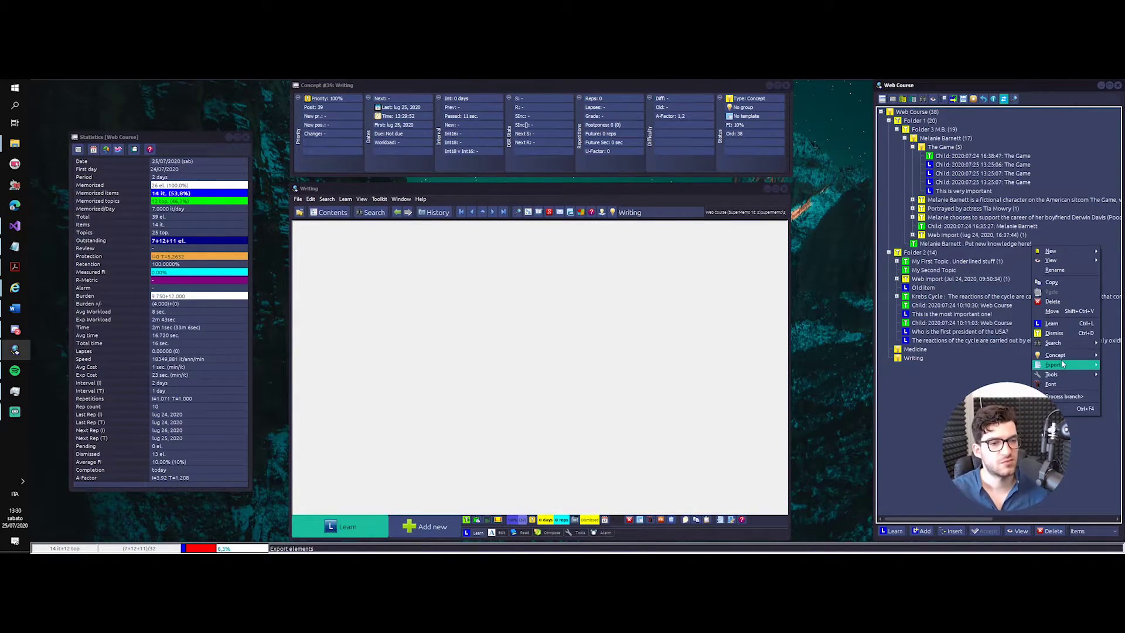
{"action": "mouse_move", "coordinate": [1062, 357]}
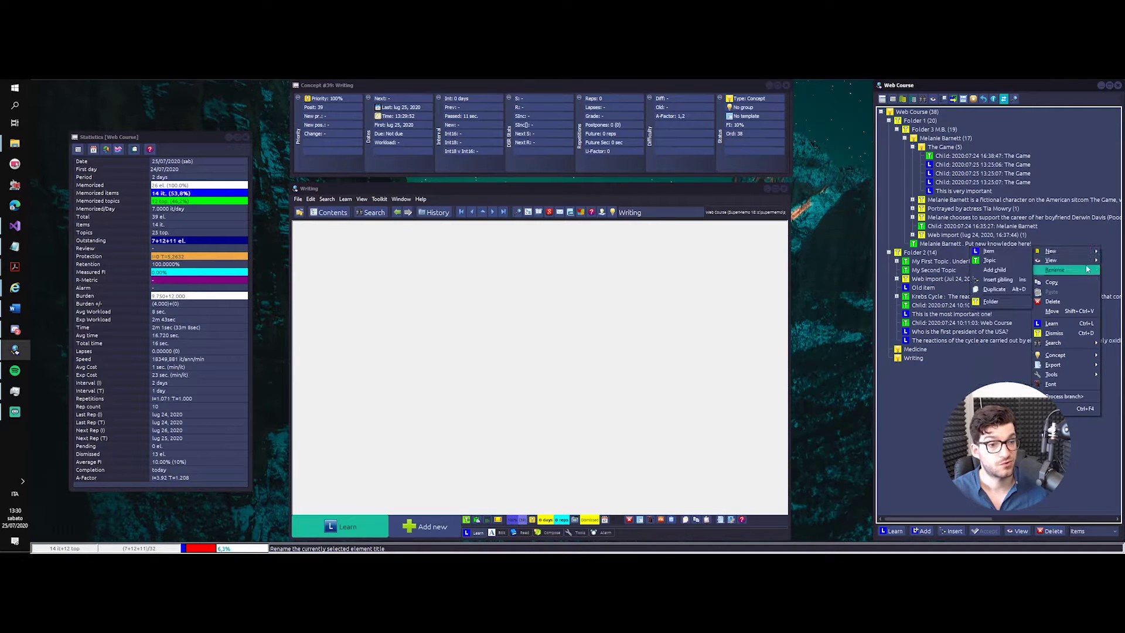
{"action": "left_click", "coordinate": [996, 301]}
{"action": "type", "text": "Programming"}
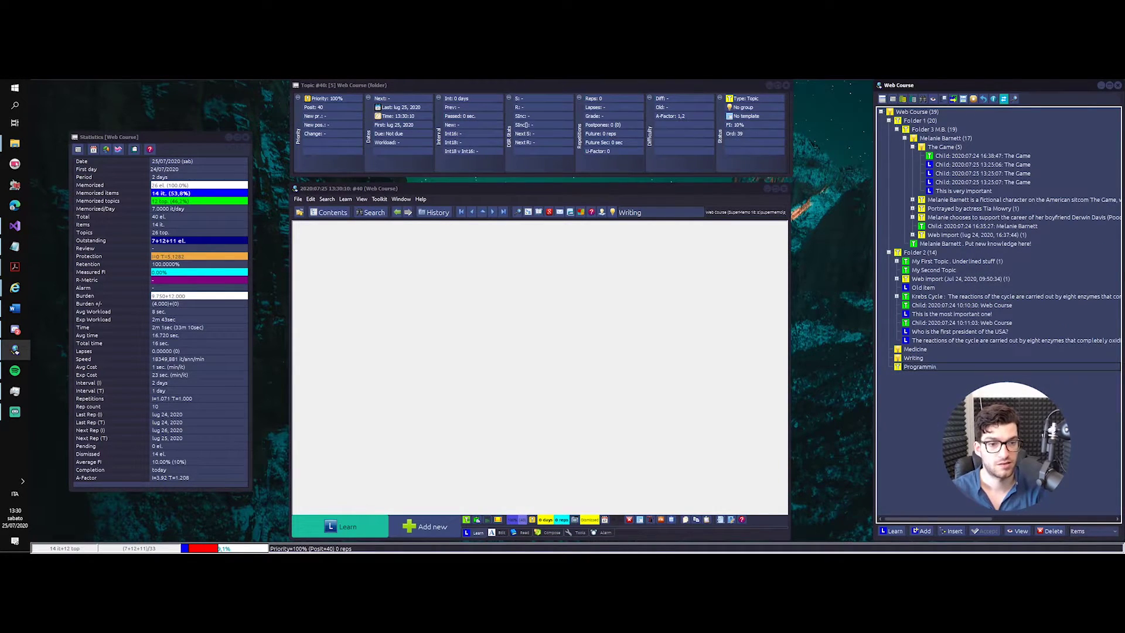
{"action": "key", "text": "Return"}
- Add a folder named Math under the Web Course root in the contents tree
{"action": "right_click", "coordinate": [954, 216]}
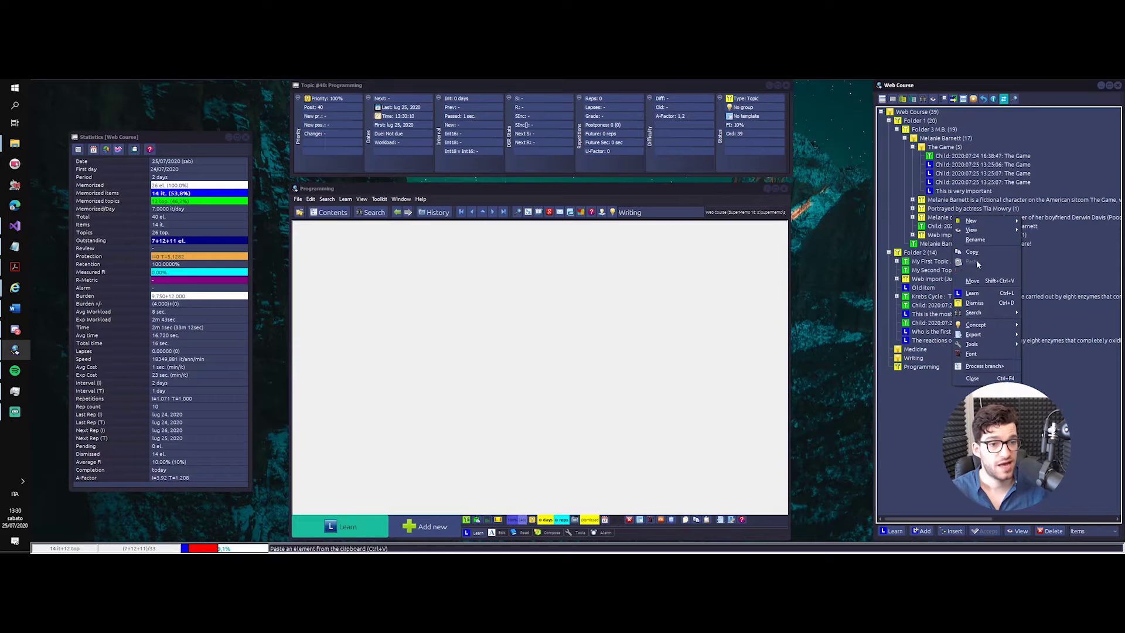
{"action": "mouse_move", "coordinate": [979, 222]}
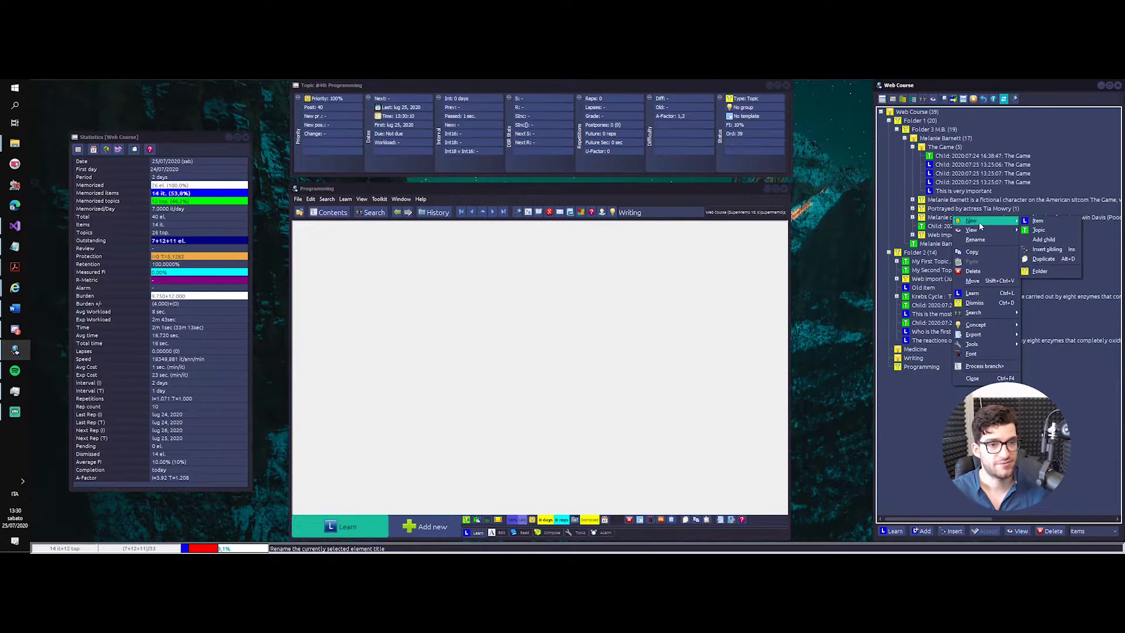
{"action": "left_click", "coordinate": [1036, 270]}
{"action": "type", "text": "Math"}
{"action": "key", "text": "Return"}
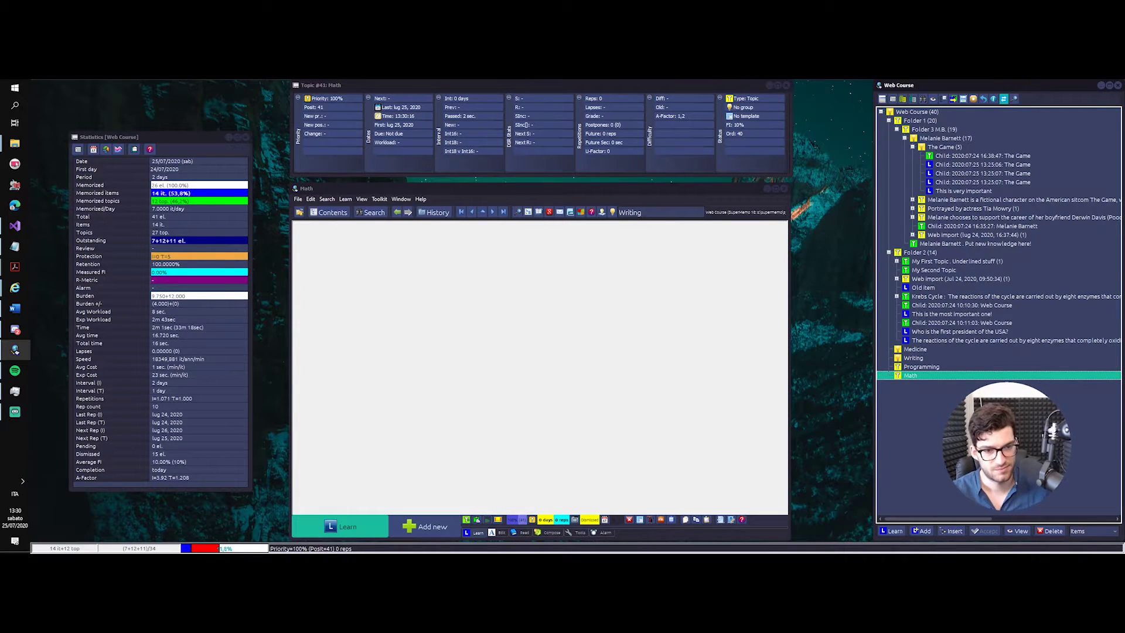
- Add a folder named Tennis under the Web Course root in the contents tree
{"action": "right_click", "coordinate": [990, 225]}
{"action": "mouse_move", "coordinate": [1025, 226]}
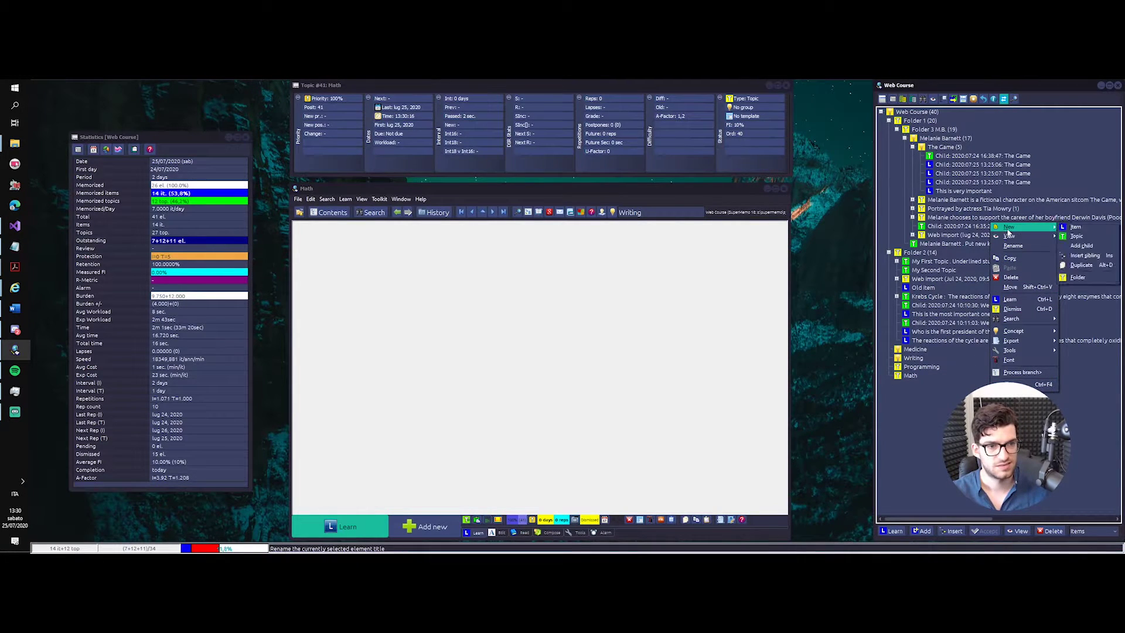
{"action": "left_click", "coordinate": [1081, 278]}
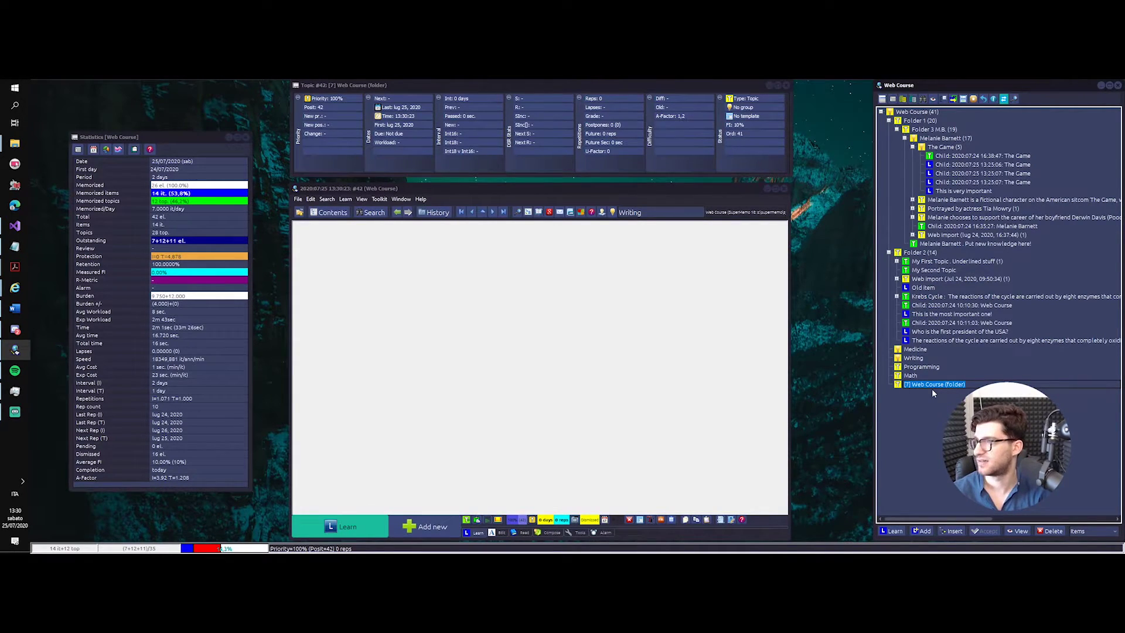
{"action": "key", "text": "End"}
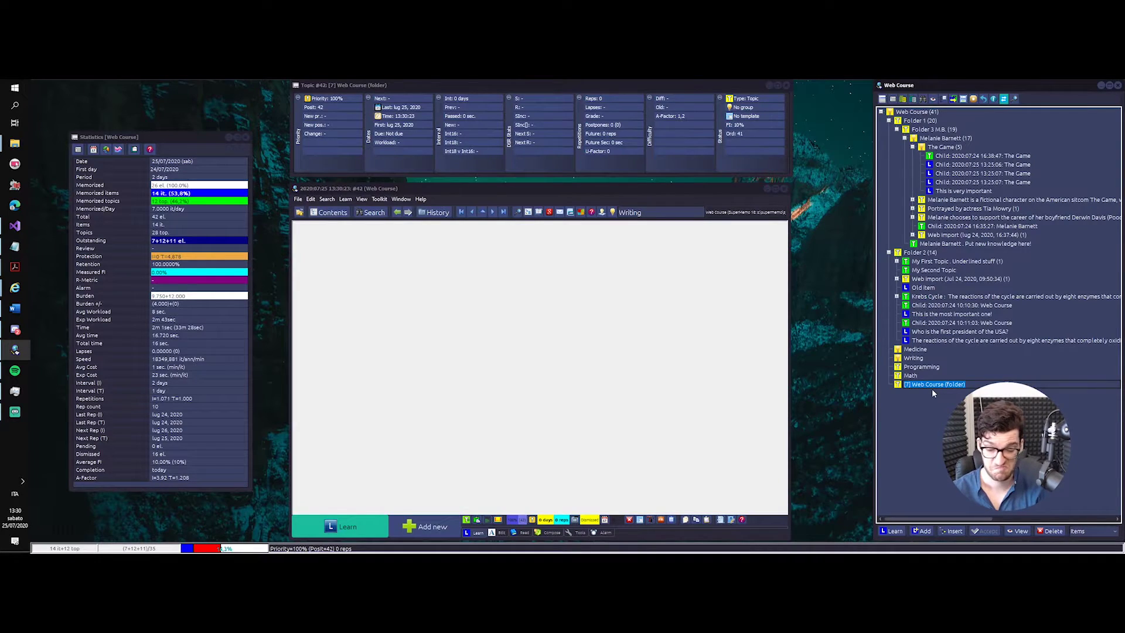
{"action": "key", "text": "BackSpace"}
{"action": "key", "text": "BackSpace"}
{"action": "key", "text": "BackSpace"}
{"action": "key", "text": "BackSpace"}
{"action": "key", "text": "BackSpace"}
{"action": "key", "text": "BackSpace"}
{"action": "key", "text": "BackSpace"}
{"action": "key", "text": "BackSpace"}
{"action": "key", "text": "BackSpace"}
{"action": "key", "text": "BackSpace"}
{"action": "key", "text": "BackSpace"}
{"action": "key", "text": "BackSpace"}
{"action": "key", "text": "BackSpace"}
{"action": "key", "text": "BackSpace"}
{"action": "key", "text": "BackSpace"}
{"action": "key", "text": "BackSpace"}
{"action": "key", "text": "BackSpace"}
{"action": "key", "text": "BackSpace"}
{"action": "key", "text": "BackSpace"}
{"action": "key", "text": "BackSpace"}
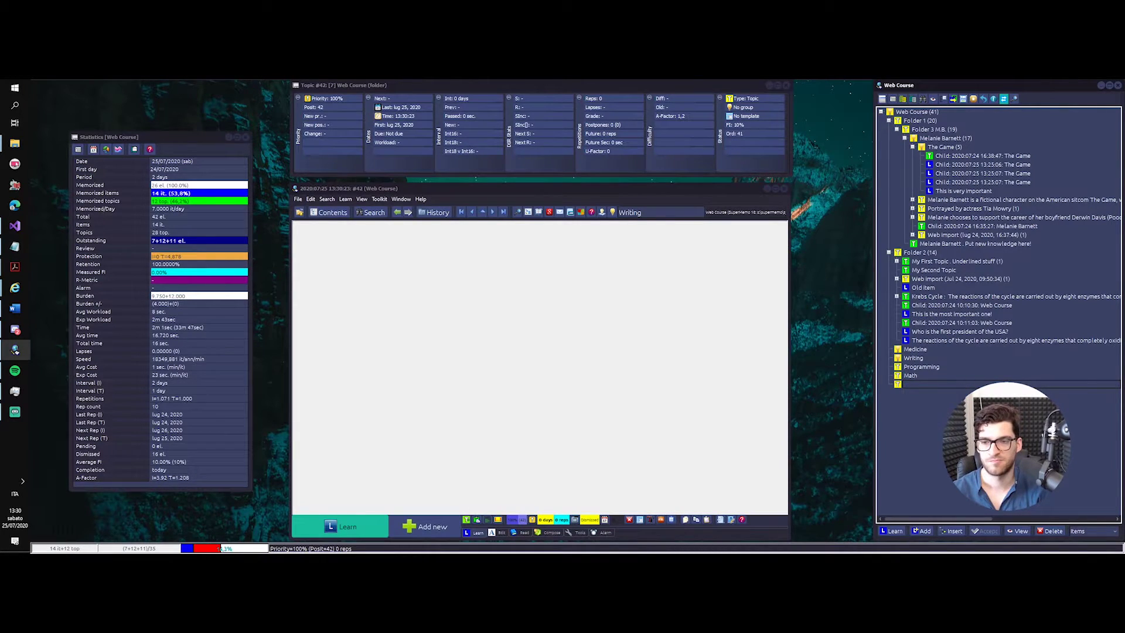
{"action": "type", "text": "Tenni"}
{"action": "key", "text": "Return"}
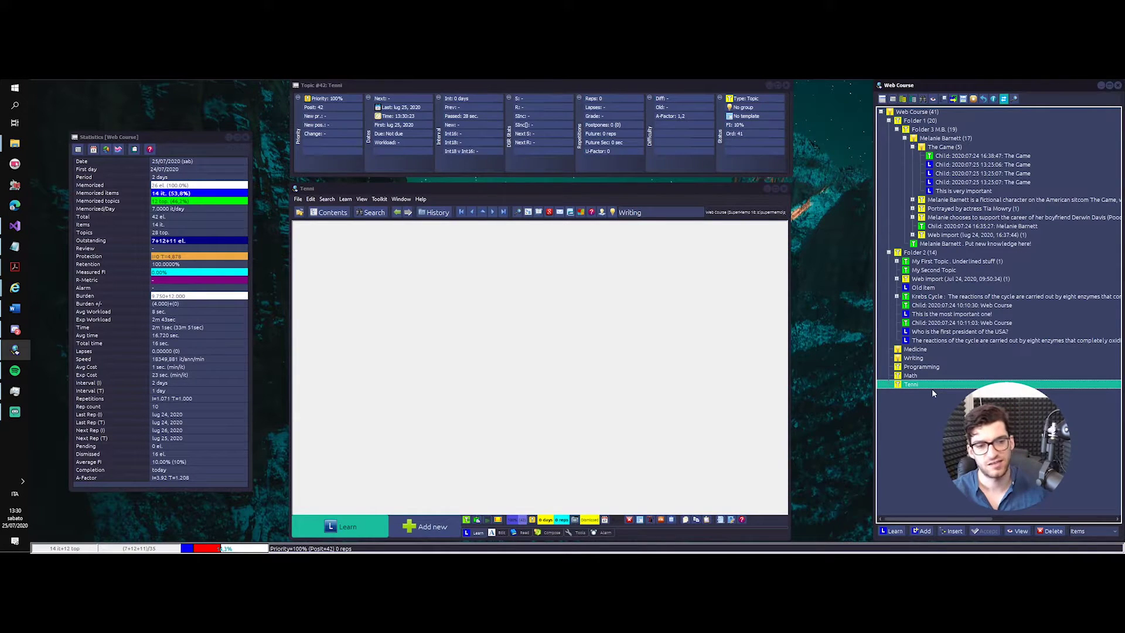
{"action": "double_click", "coordinate": [920, 385]}
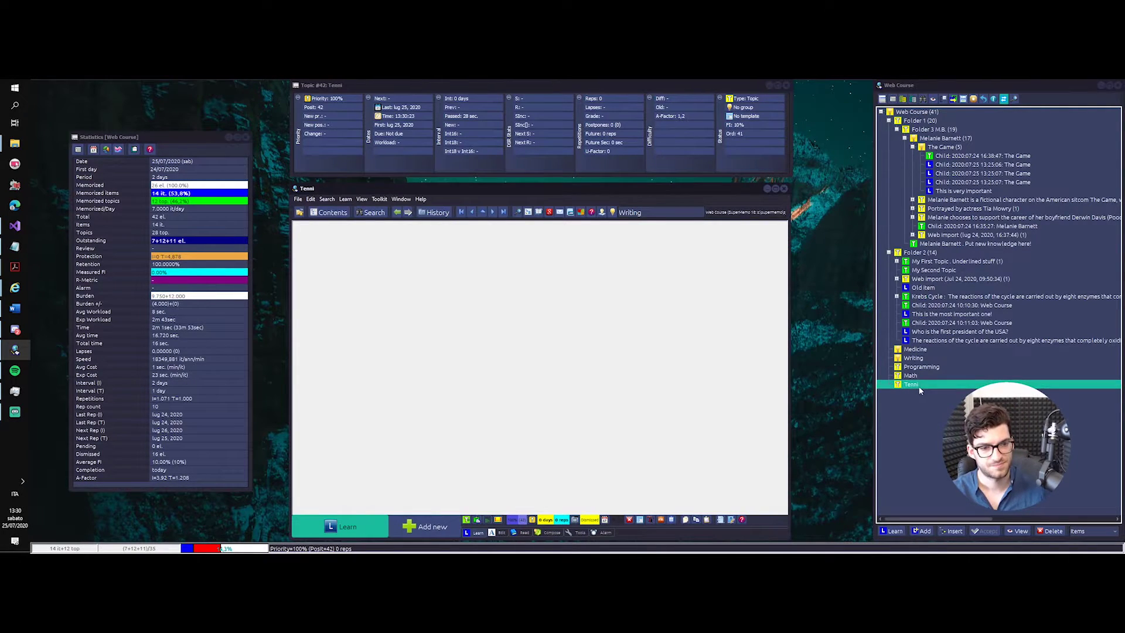
{"action": "left_click", "coordinate": [917, 386]}
{"action": "type", "text": "s"}
{"action": "key", "text": "Return"}
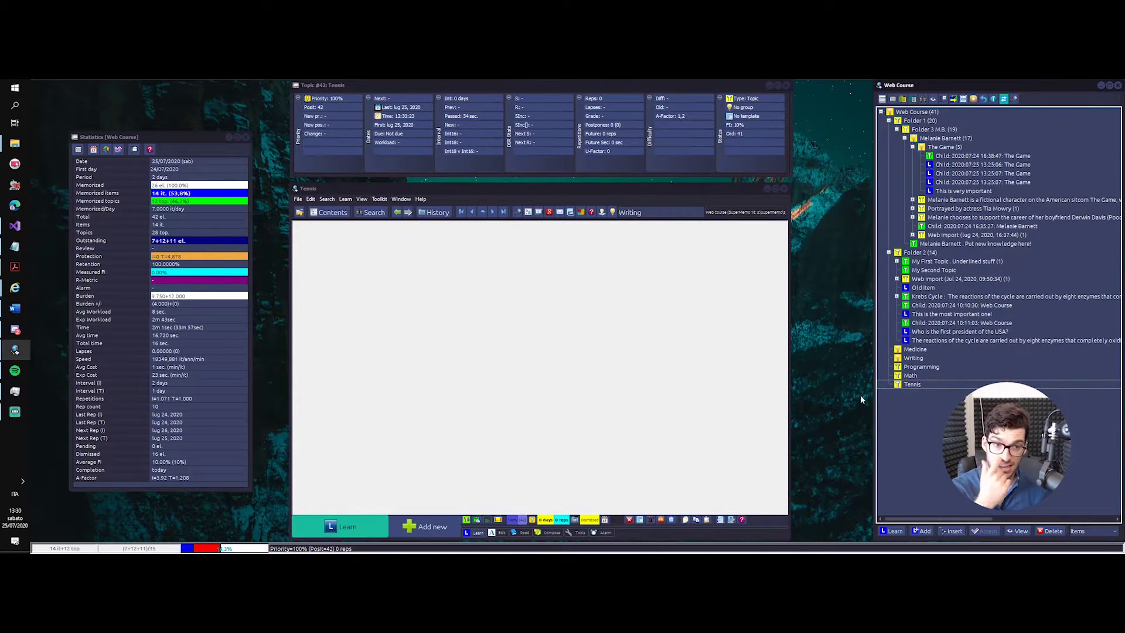
- Create concepts named Programming, Math and Tennis from their matching folders in the contents tree
{"action": "left_click", "coordinate": [916, 367]}
{"action": "right_click", "coordinate": [917, 368]}
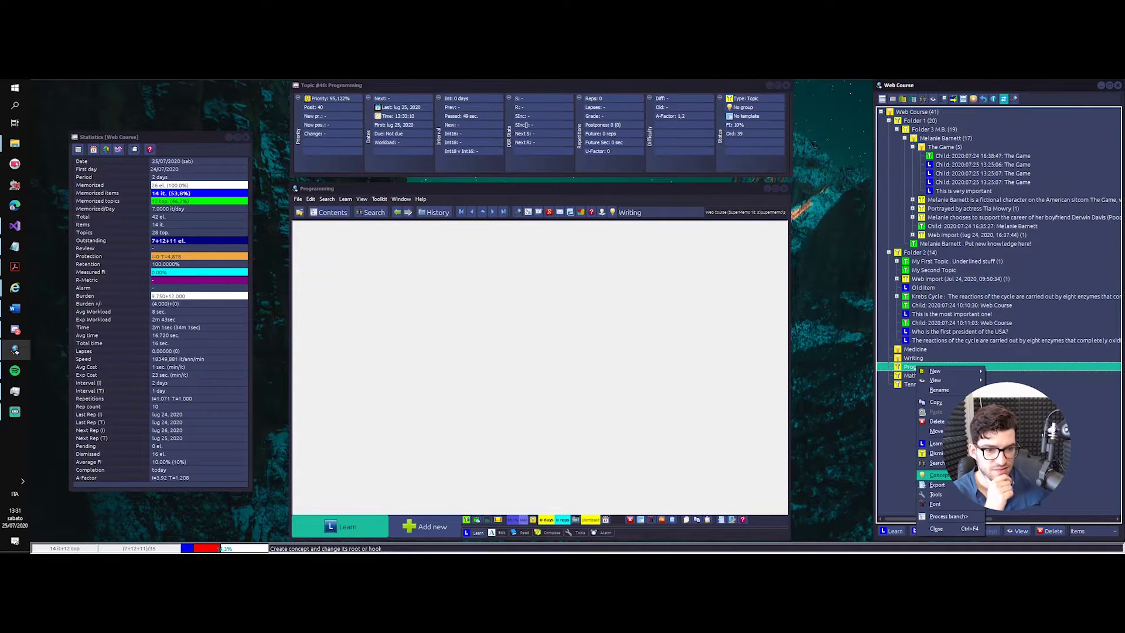
{"action": "left_click", "coordinate": [938, 475]}
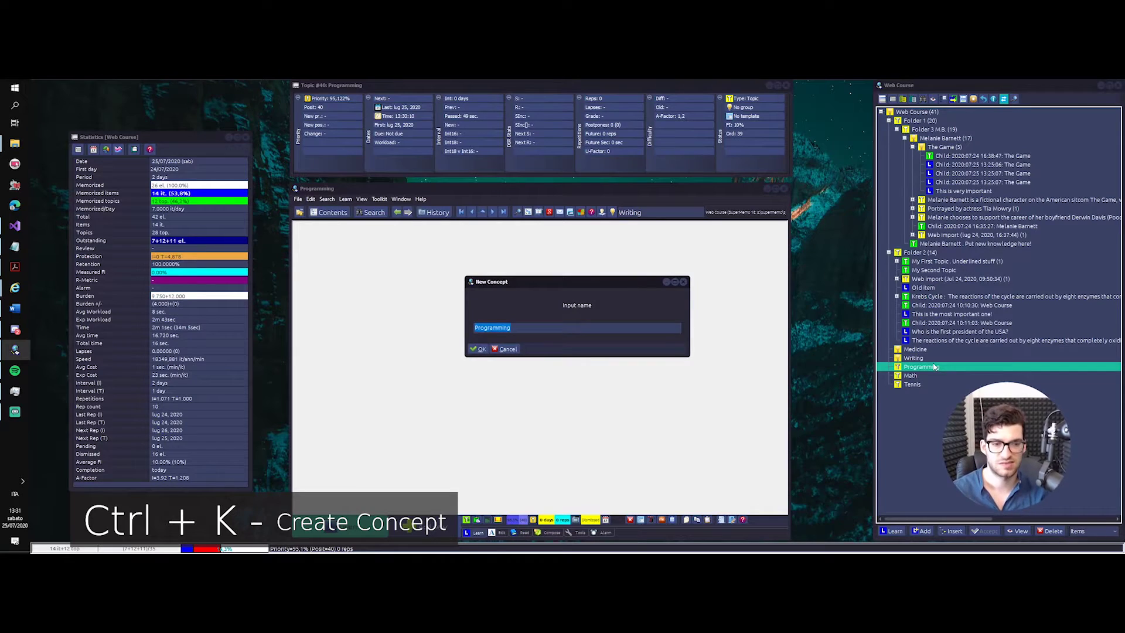
{"action": "key", "text": "Return"}
{"action": "key", "text": "Down"}
{"action": "key", "text": "ctrl+k"}
{"action": "key", "text": "Return"}
{"action": "key", "text": "Down"}
{"action": "key", "text": "ctrl+k"}
{"action": "key", "text": "Return"}
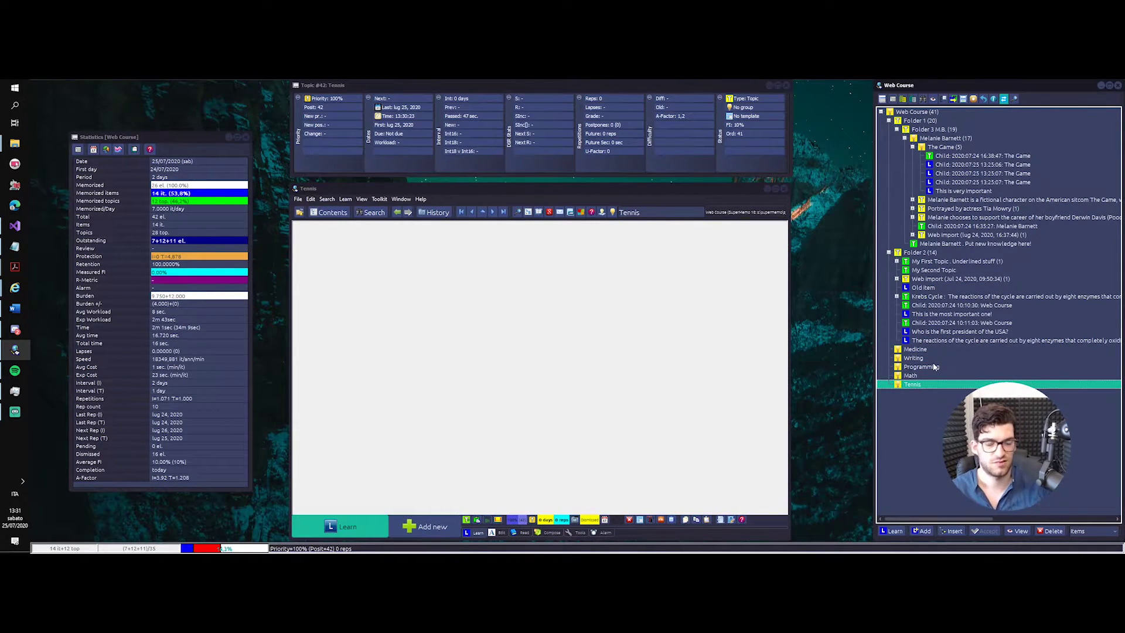
- Open the concept registry and set the default priority of the Tennis concept to 100
{"action": "left_click", "coordinate": [963, 341]}
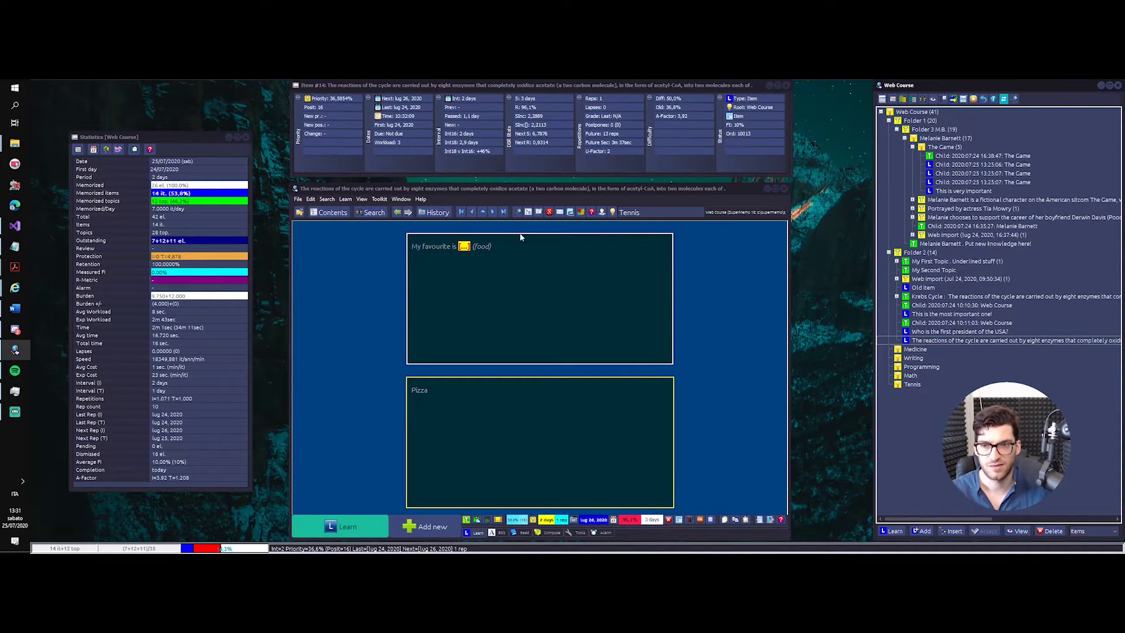
{"action": "left_click", "coordinate": [328, 199]}
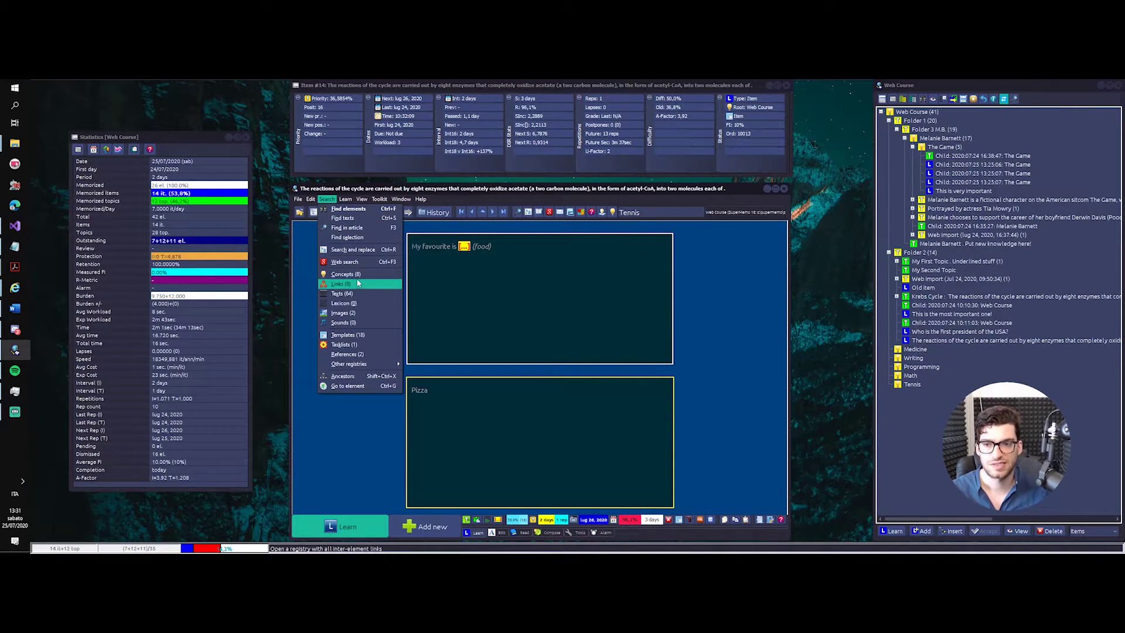
{"action": "left_click", "coordinate": [352, 274]}
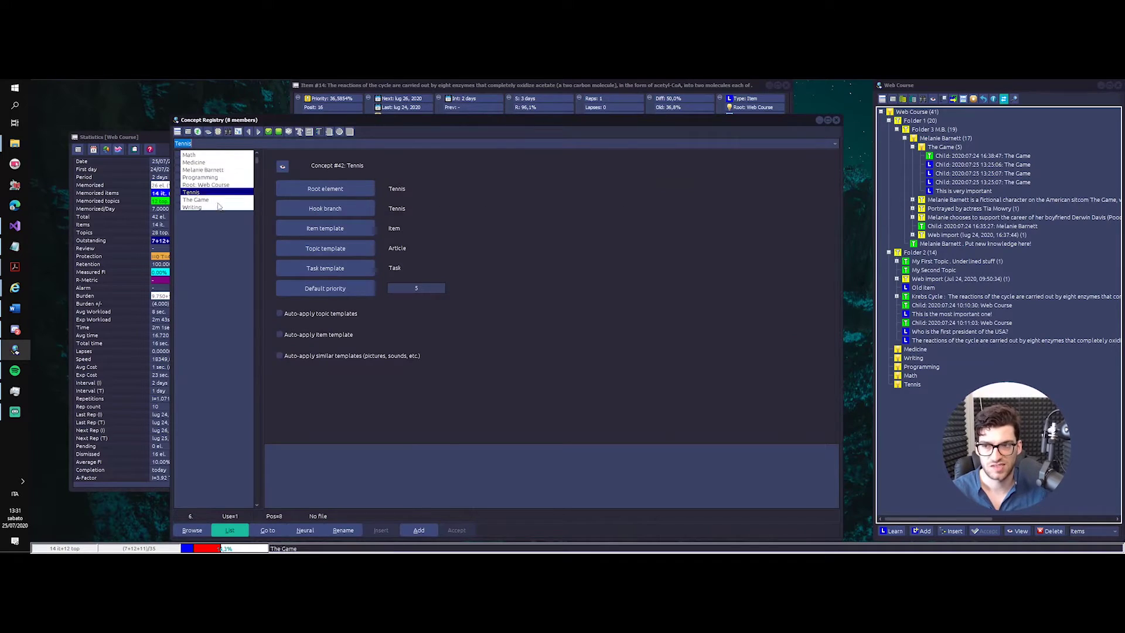
{"action": "left_click", "coordinate": [424, 288]}
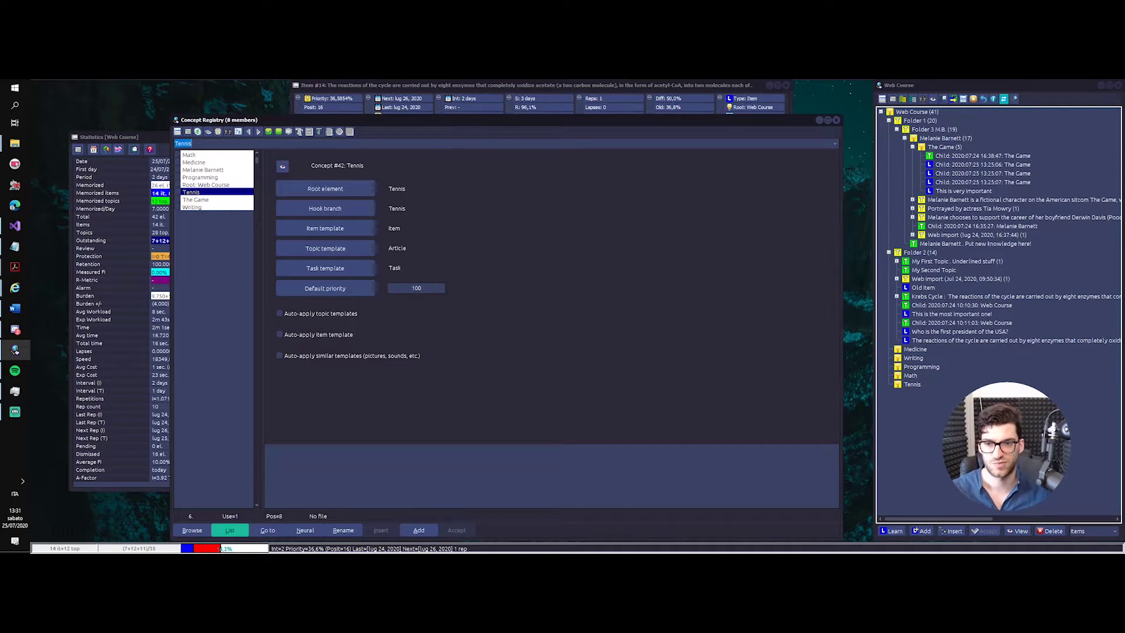
{"action": "key", "text": "Down"}
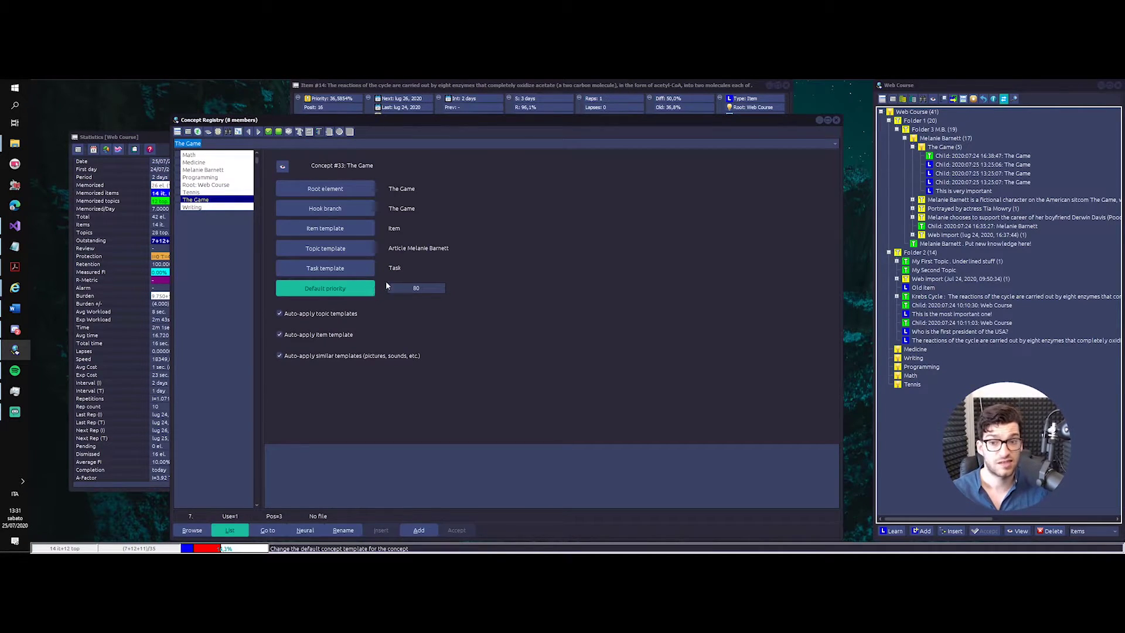
- Set the default priority of the Math concept to 10
{"action": "left_click", "coordinate": [205, 156]}
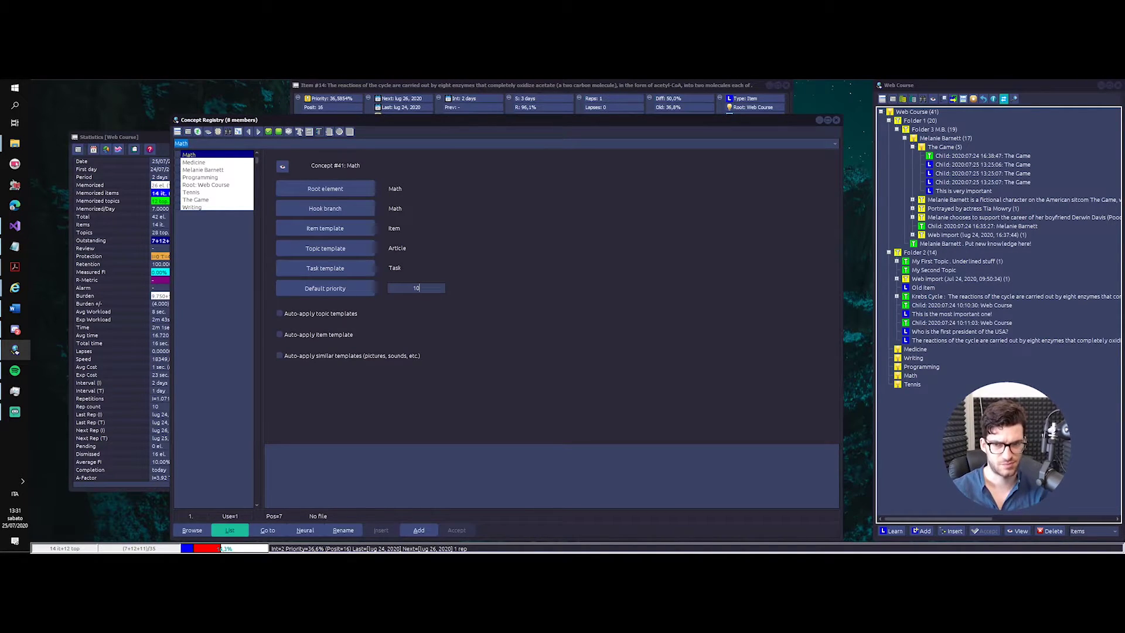
{"action": "left_click", "coordinate": [280, 334]}
{"action": "left_click", "coordinate": [280, 356]}
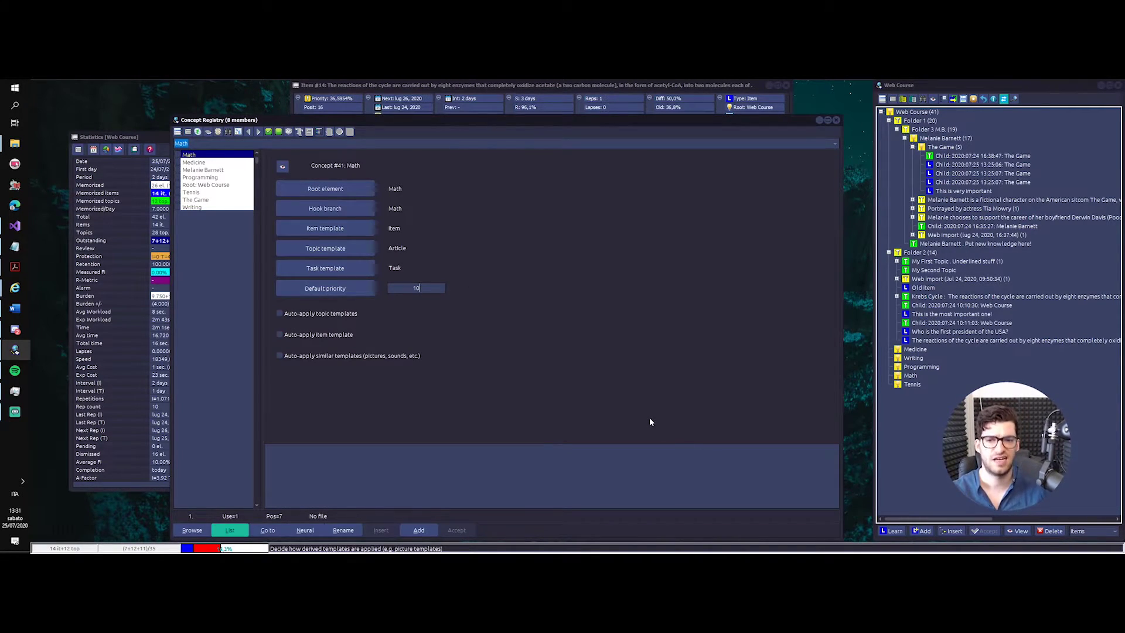
{"action": "left_click", "coordinate": [418, 318]}
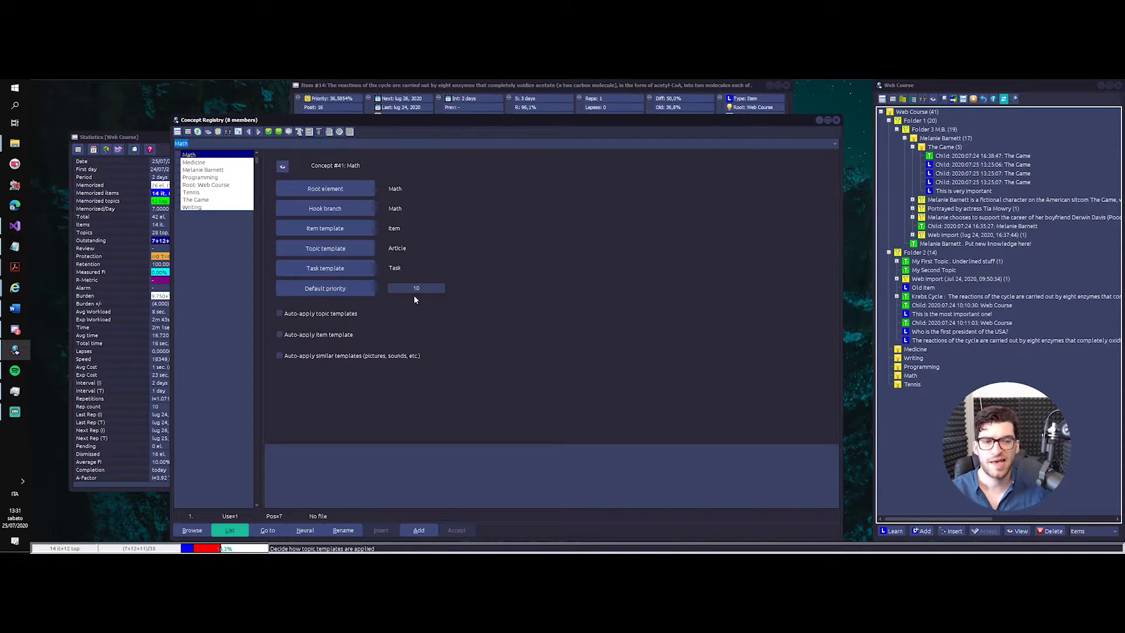
- Set the default priority of the Medicine concept to 15 and enable auto-applying of topic and item templates
{"action": "left_click", "coordinate": [209, 163]}
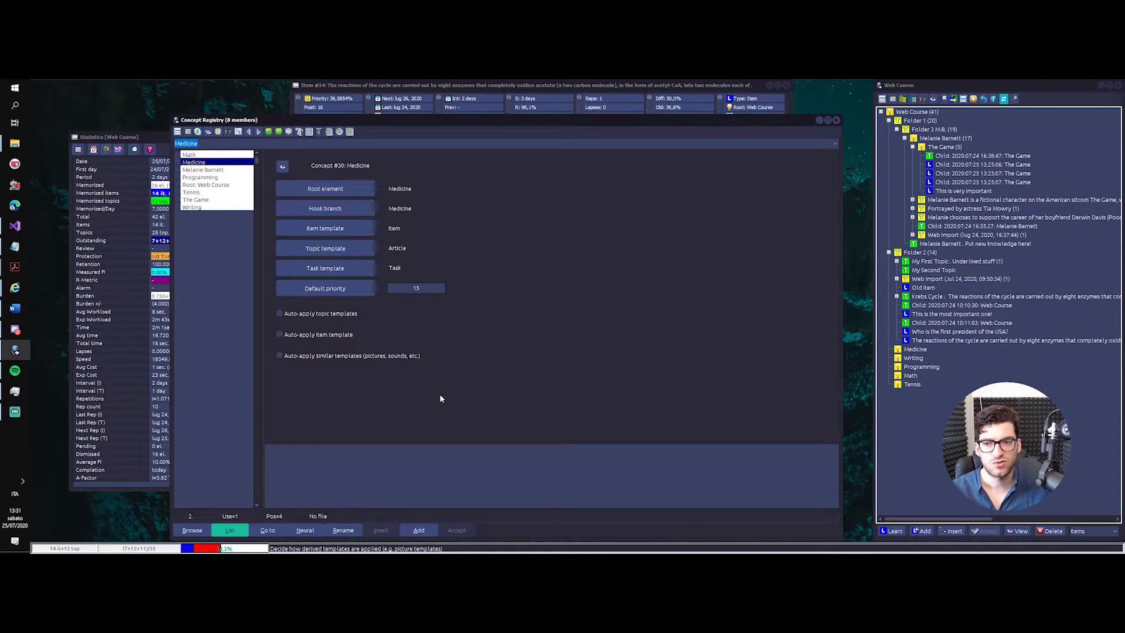
{"action": "left_click", "coordinate": [313, 336]}
{"action": "left_click", "coordinate": [311, 316]}
- Enable auto-applying of item templates and similar templates for the Math concept
{"action": "left_click", "coordinate": [190, 155]}
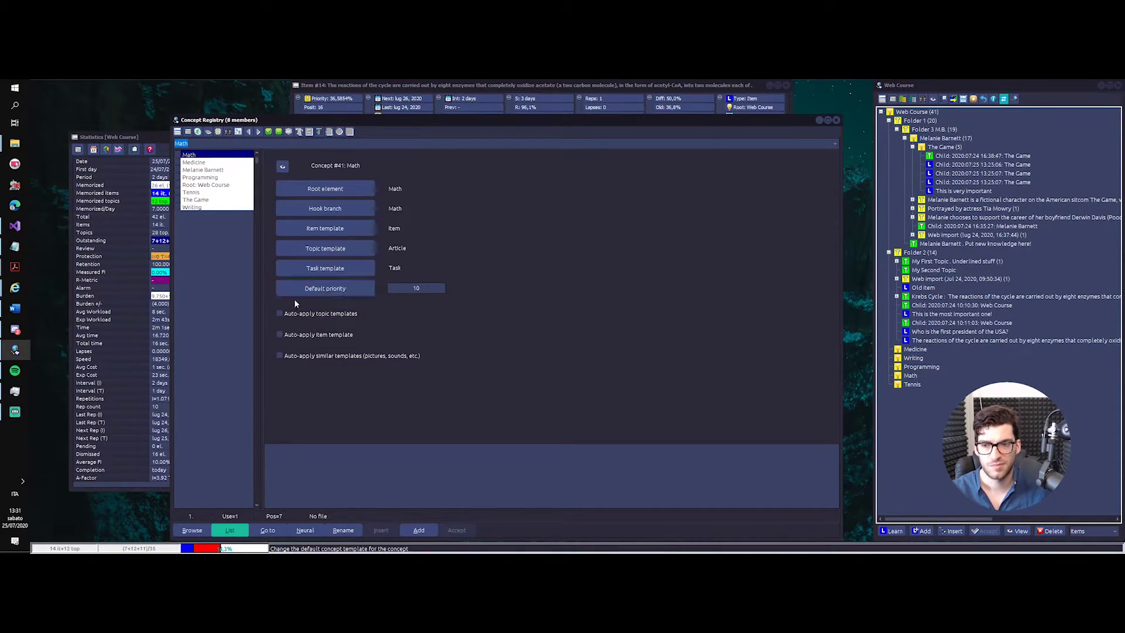
{"action": "left_click", "coordinate": [289, 334]}
{"action": "left_click", "coordinate": [290, 356]}
{"action": "left_click", "coordinate": [195, 162]}
{"action": "left_click", "coordinate": [203, 169]}
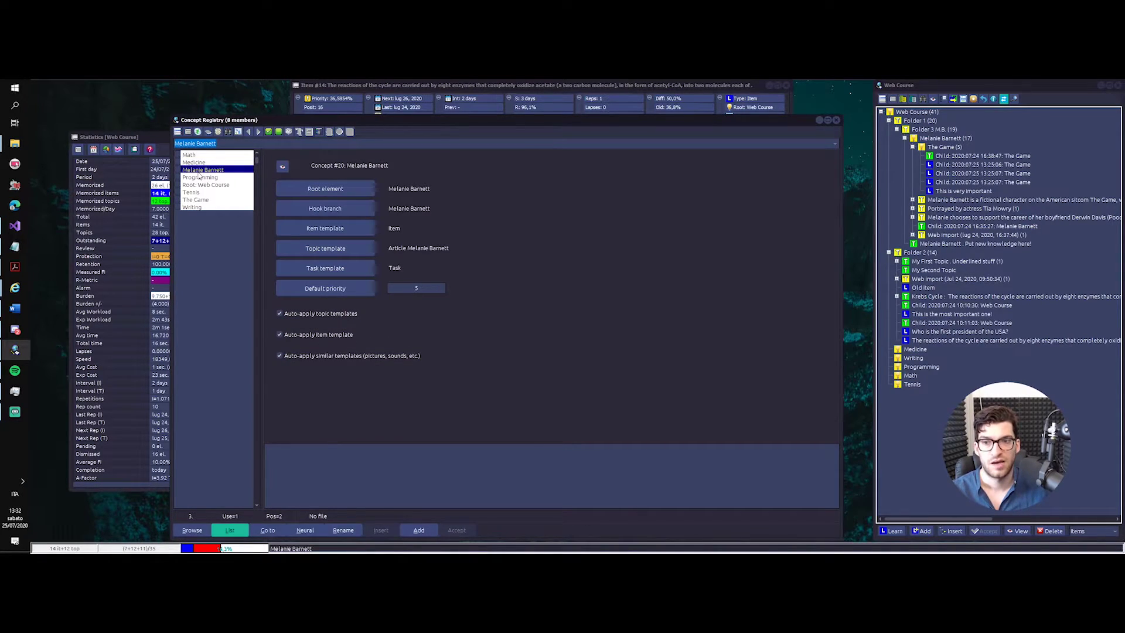
{"action": "left_click", "coordinate": [439, 285]}
{"action": "key", "text": "BackSpace"}
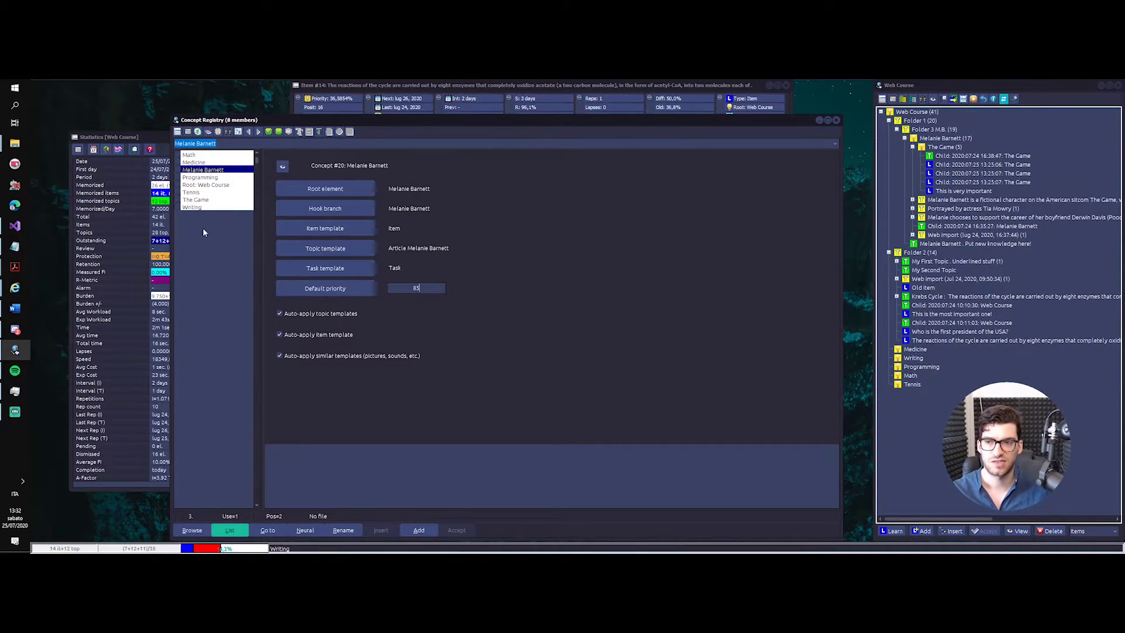
{"action": "left_click", "coordinate": [196, 200]}
{"action": "left_click", "coordinate": [218, 170]}
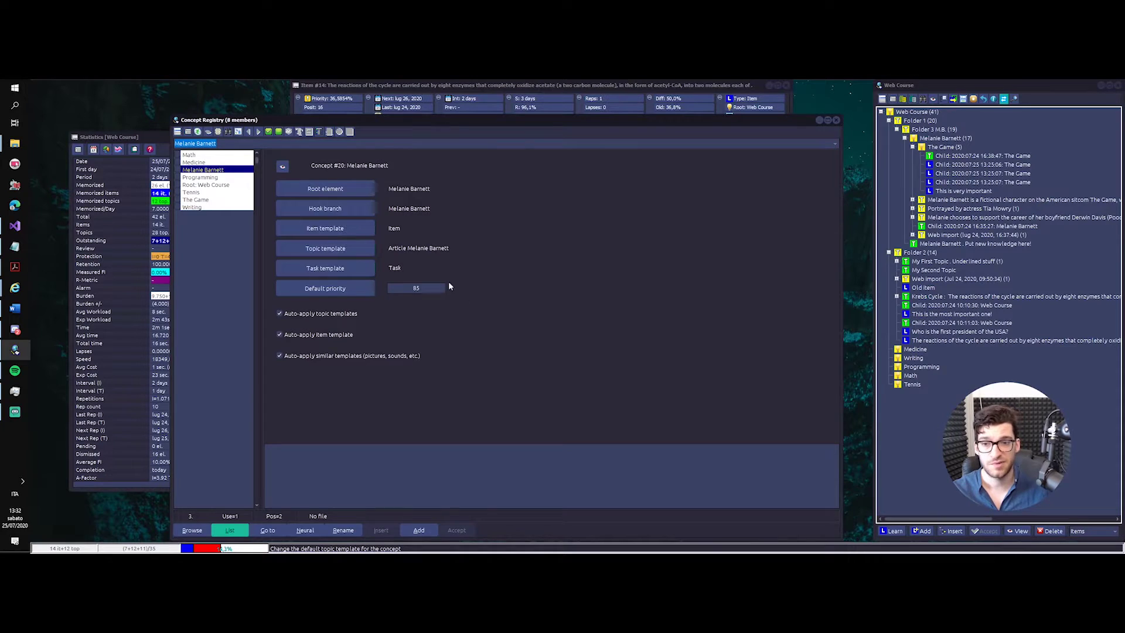
- Set the default priority of the Programming concept to 25
{"action": "left_click", "coordinate": [204, 178]}
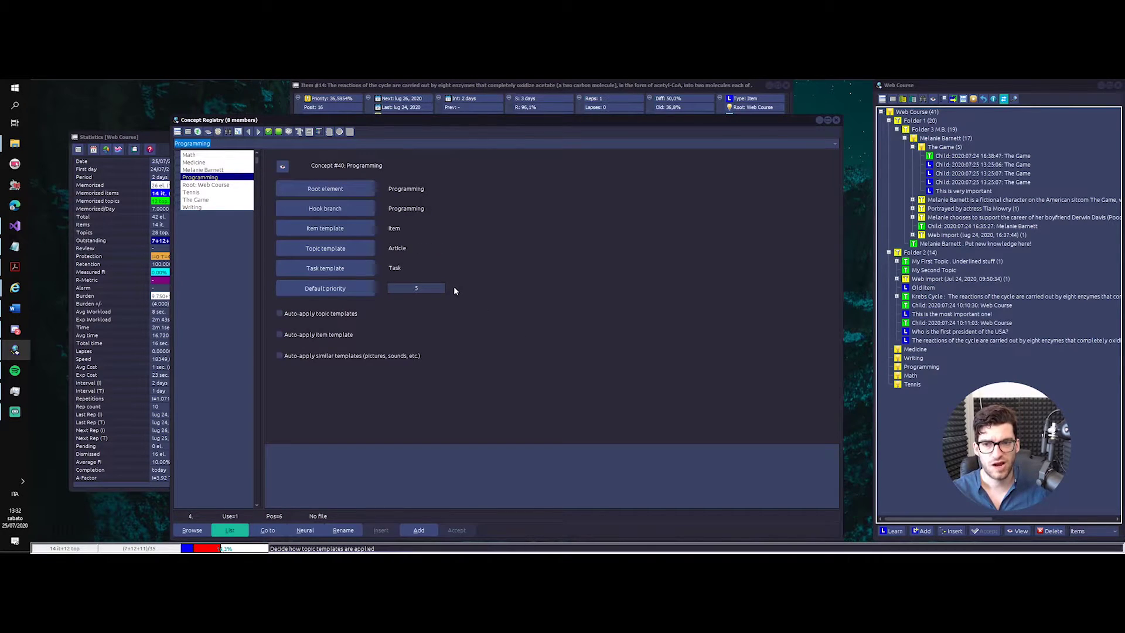
{"action": "left_click", "coordinate": [394, 284]}
{"action": "type", "text": "20"}
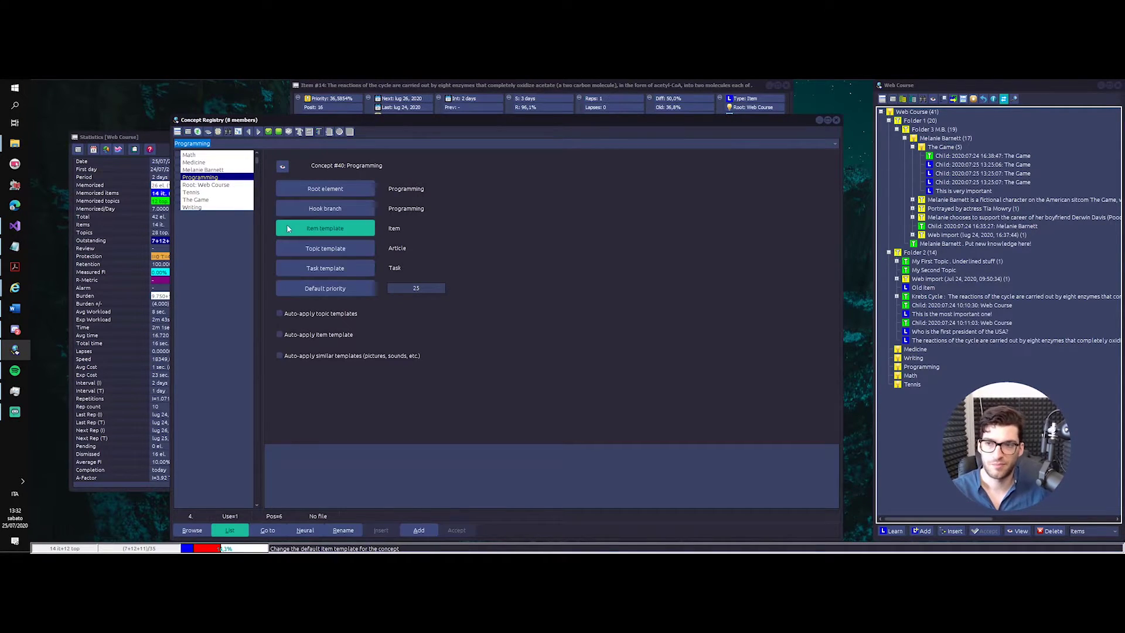
- Set the Writing concept's default priority to 69 and enable auto-applying of topic, item and similar templates
{"action": "left_click", "coordinate": [199, 200]}
{"action": "left_click", "coordinate": [199, 208]}
{"action": "left_click_drag", "start_coordinate": [339, 253], "coordinate": [338, 261]}
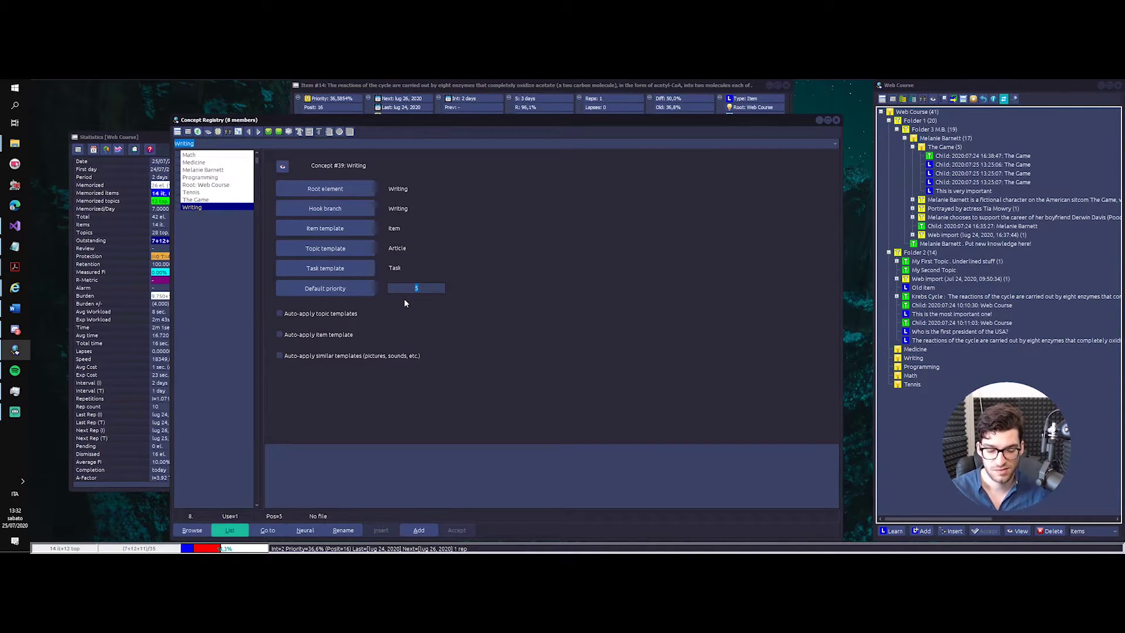
{"action": "type", "text": "9"}
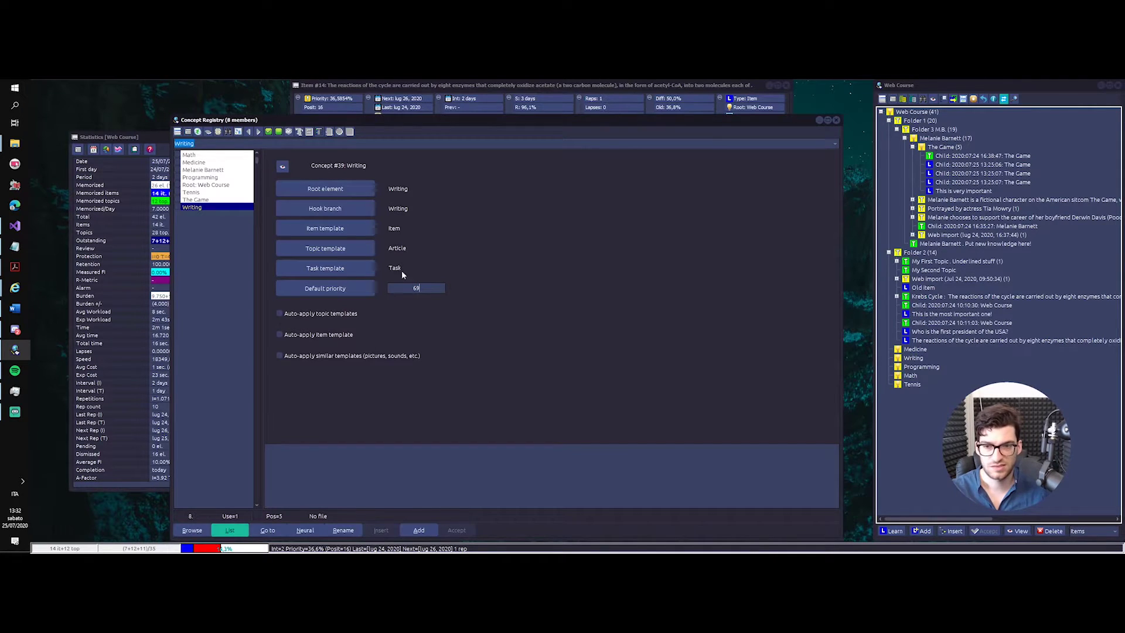
{"action": "left_click", "coordinate": [319, 355]}
{"action": "left_click", "coordinate": [304, 336]}
{"action": "left_click", "coordinate": [301, 314]}
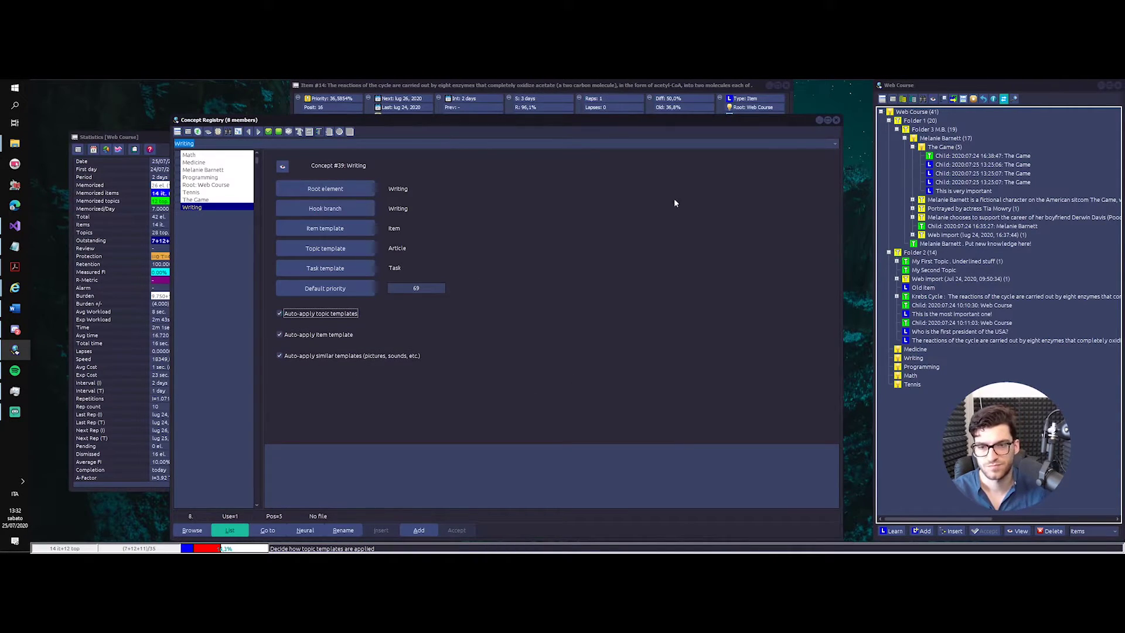
- Add a new item under the Tennis concept and check its priority
{"action": "left_click", "coordinate": [837, 121]}
{"action": "left_click", "coordinate": [341, 213]}
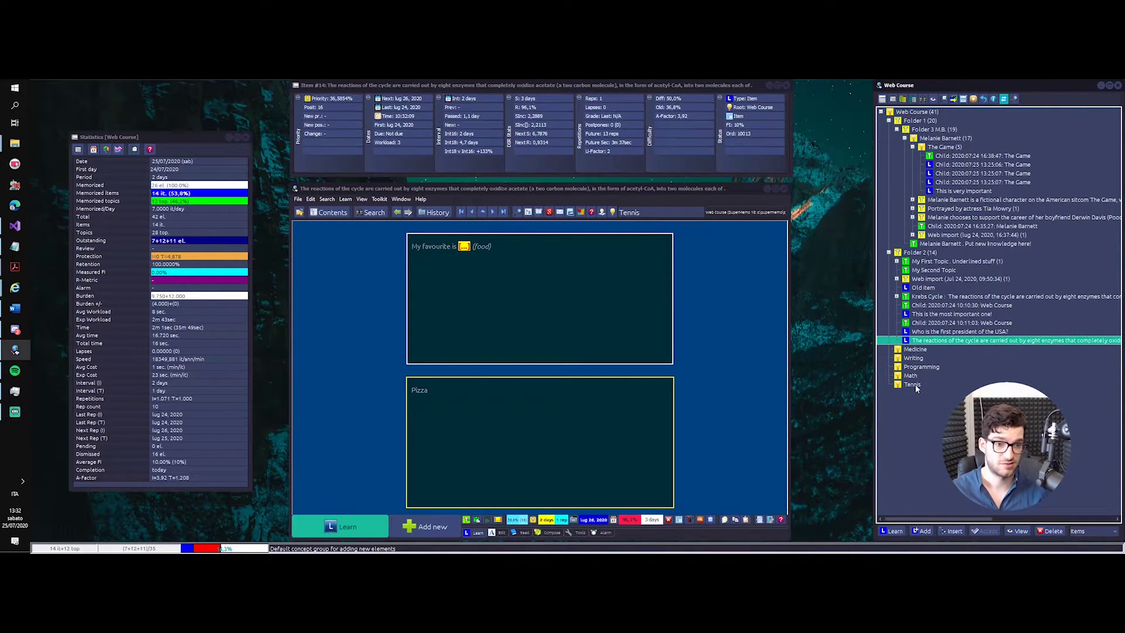
{"action": "key", "text": "alt+a"}
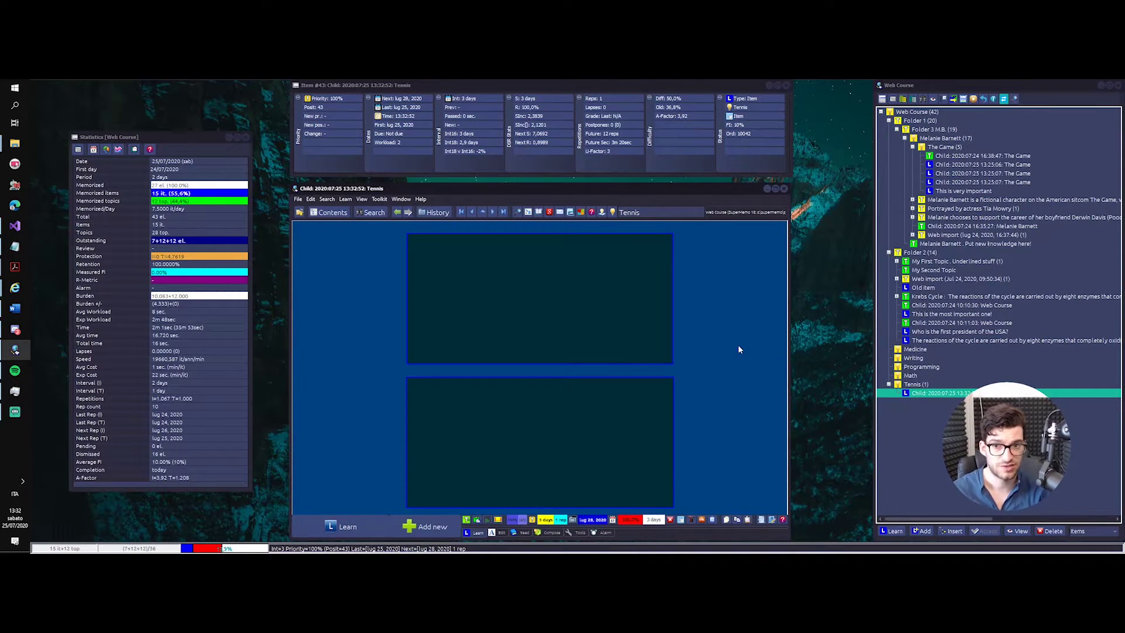
{"action": "key", "text": "alt+p"}
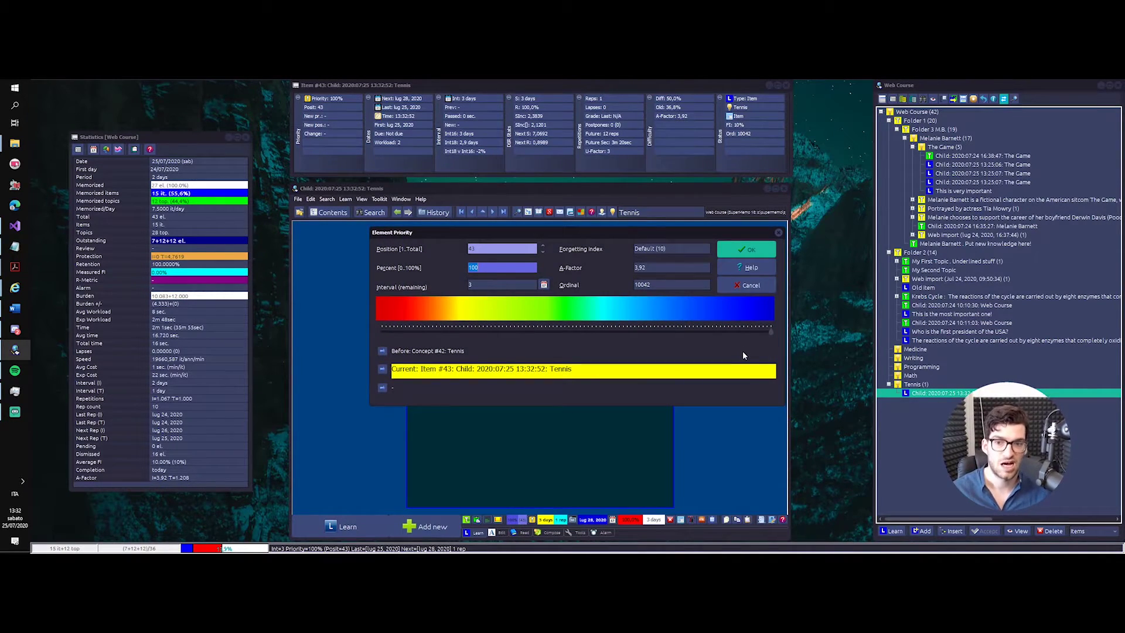
{"action": "key", "text": "Return"}
- Make Writing the default concept, add a new item under it and check the item's priority percentage
{"action": "left_click", "coordinate": [610, 213]}
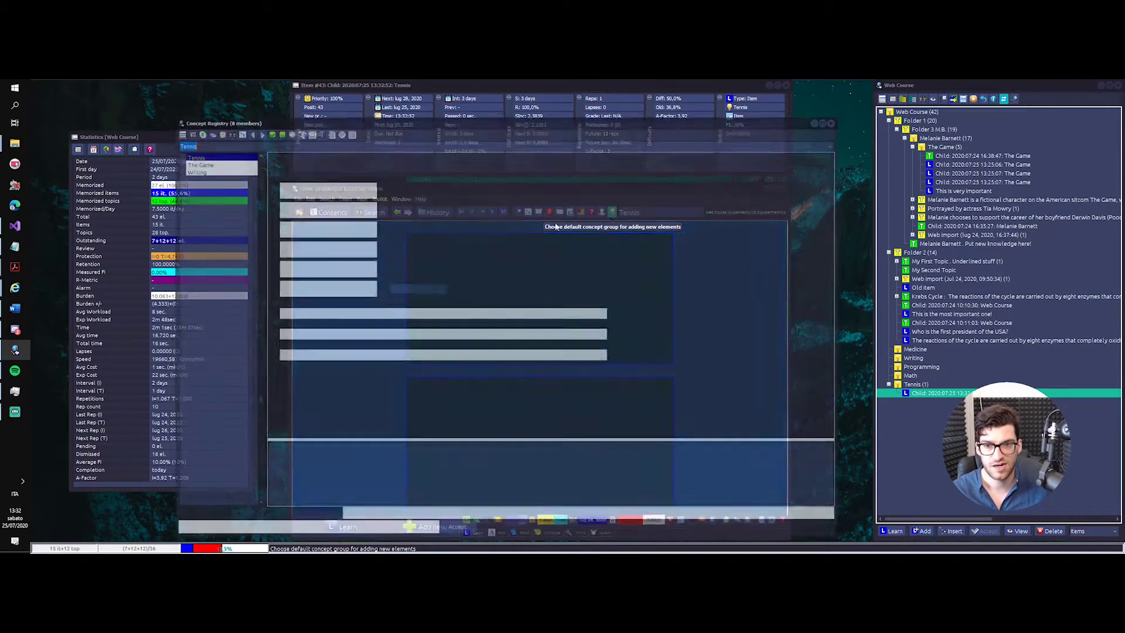
{"action": "left_click", "coordinate": [197, 208]}
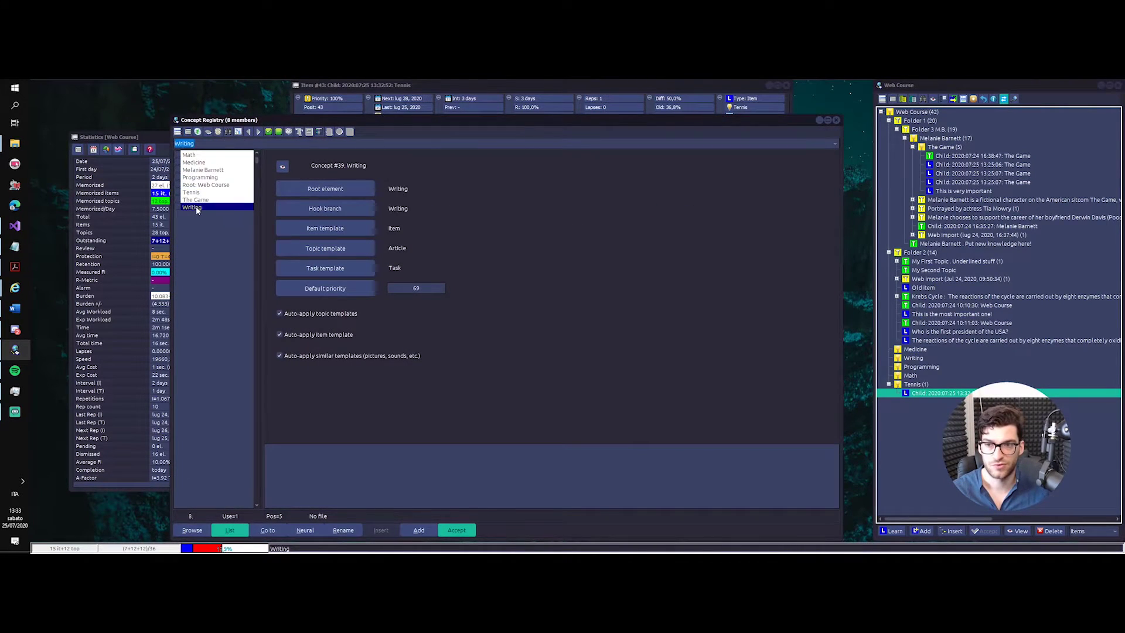
{"action": "key", "text": "Return"}
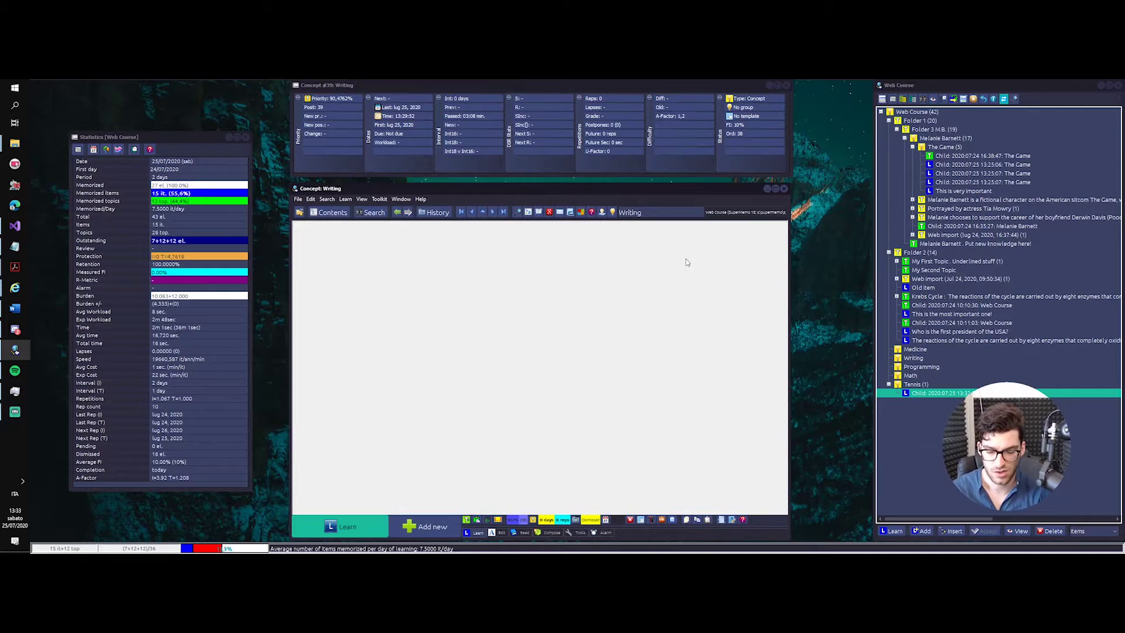
{"action": "key", "text": "alt+a"}
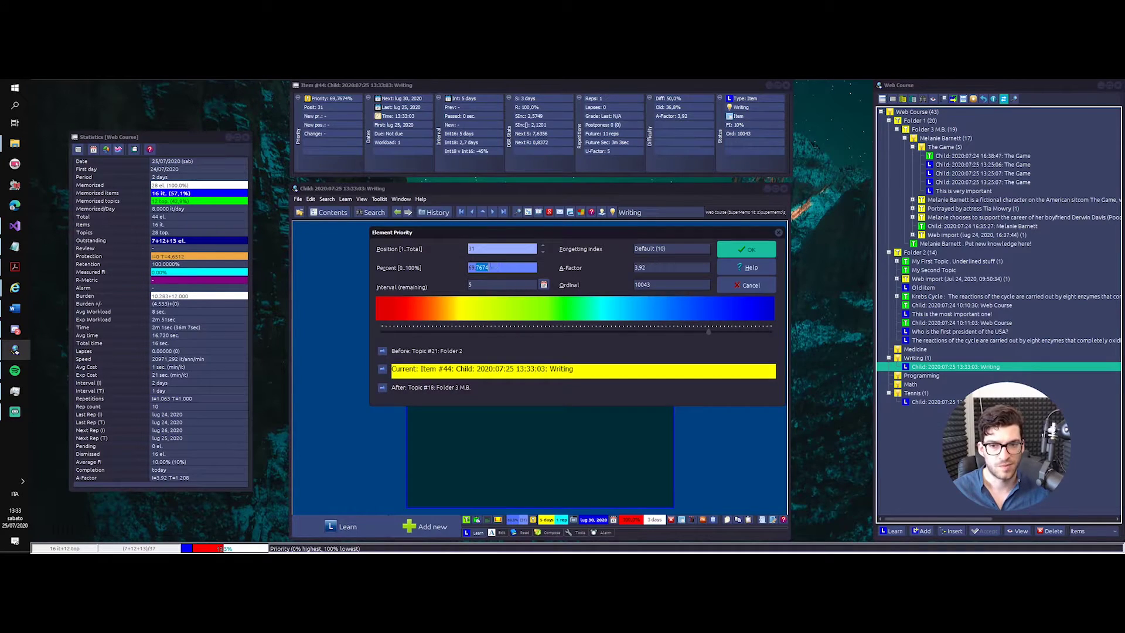
{"action": "left_click_drag", "start_coordinate": [495, 268], "coordinate": [469, 268]}
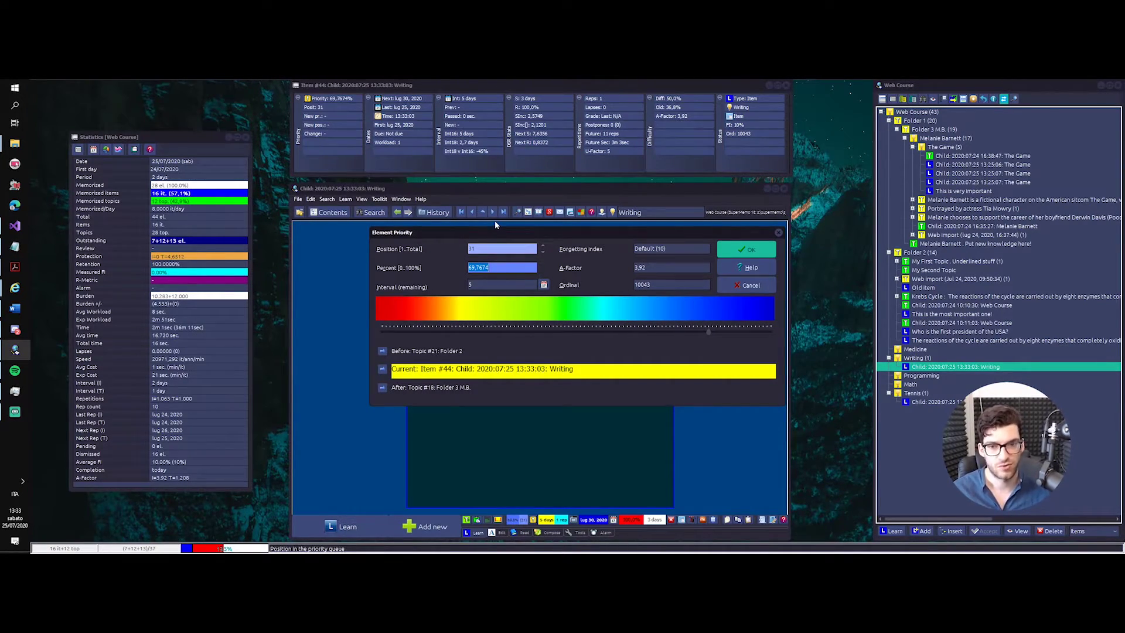
{"action": "key", "text": "Escape"}
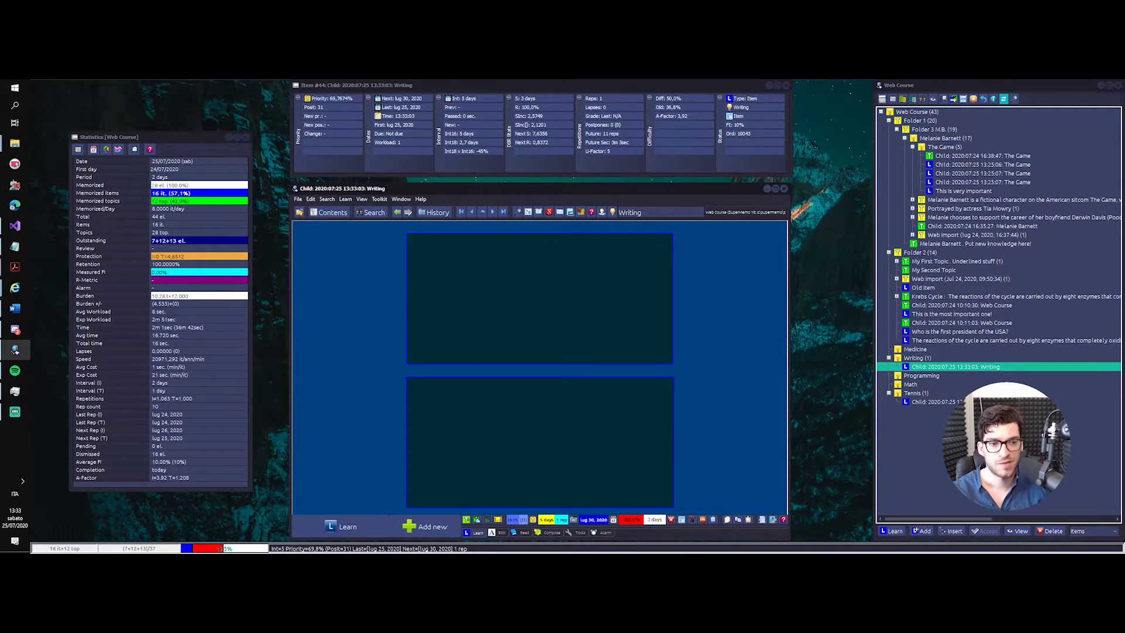
- Return to the item under Tennis and set its priority to 60 percent
{"action": "key", "text": "ctrl+l"}
{"action": "key", "text": "Escape"}
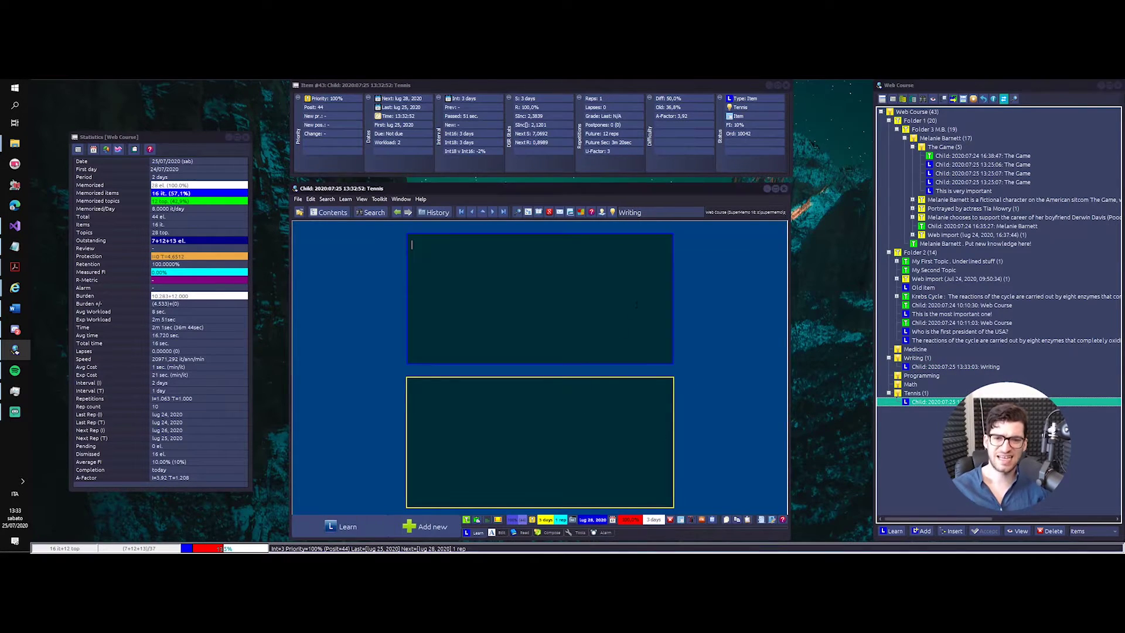
{"action": "key", "text": "ctrl+l"}
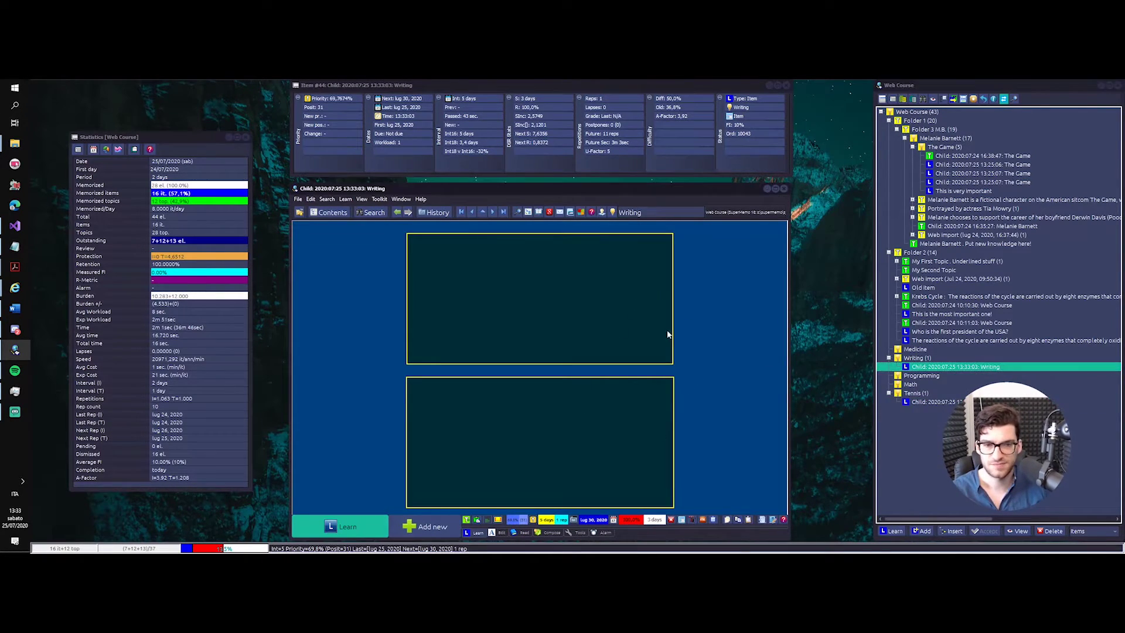
{"action": "key", "text": "ctrl+l"}
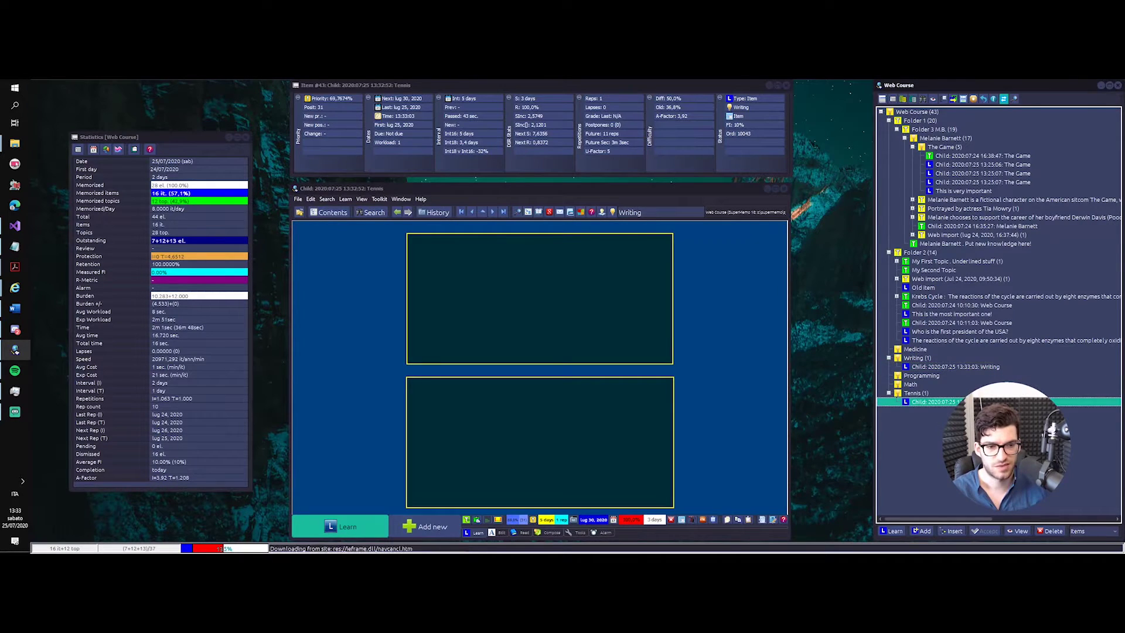
{"action": "key", "text": "alt+p"}
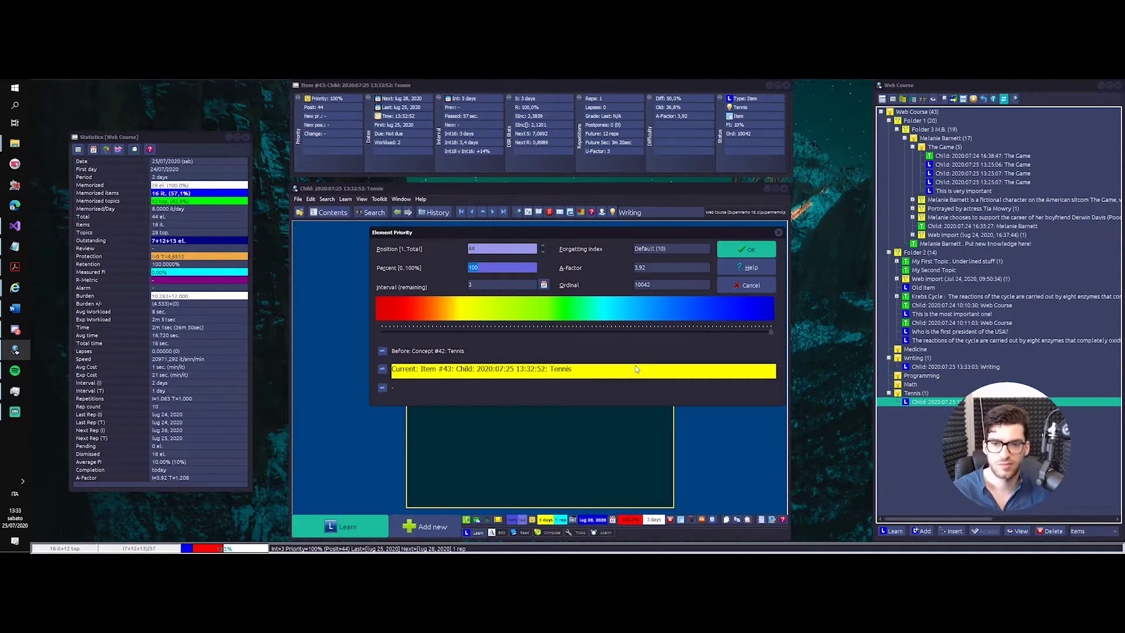
{"action": "left_click", "coordinate": [622, 329]}
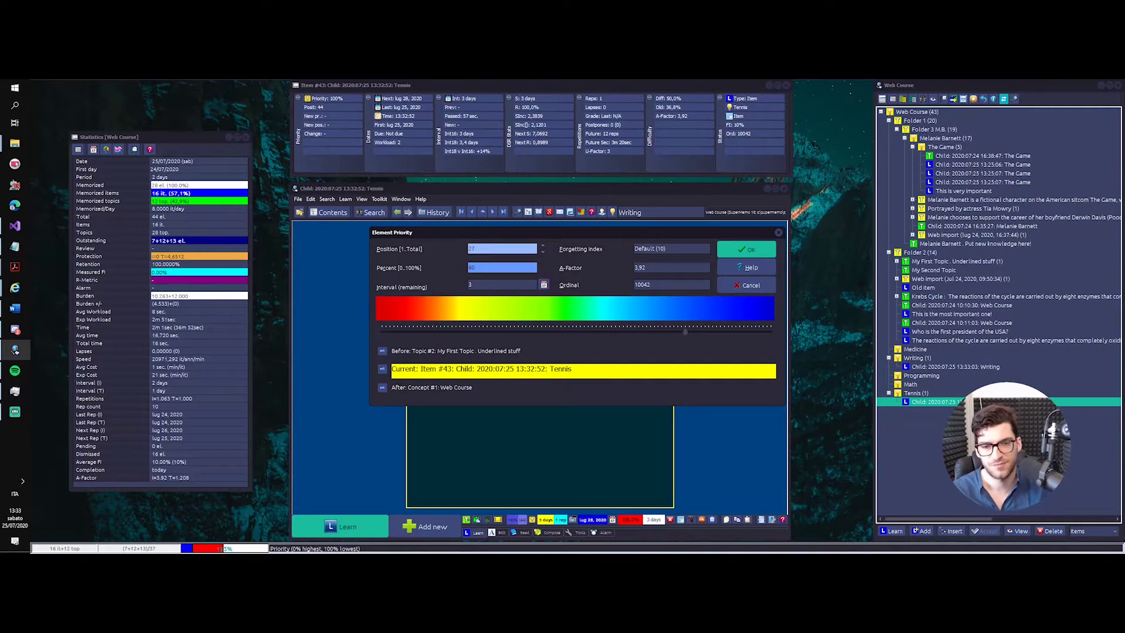
{"action": "left_click", "coordinate": [722, 252]}
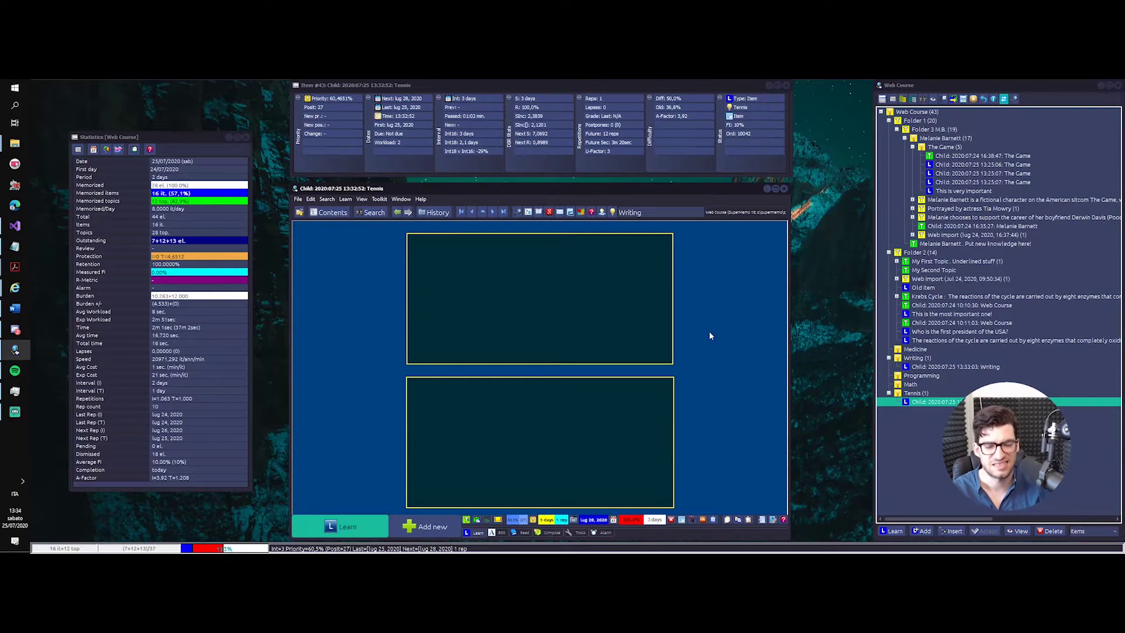
- Look at the priority of the Krebs Cycle item and go back to the item under Tennis
{"action": "key", "text": "ctrl+j"}
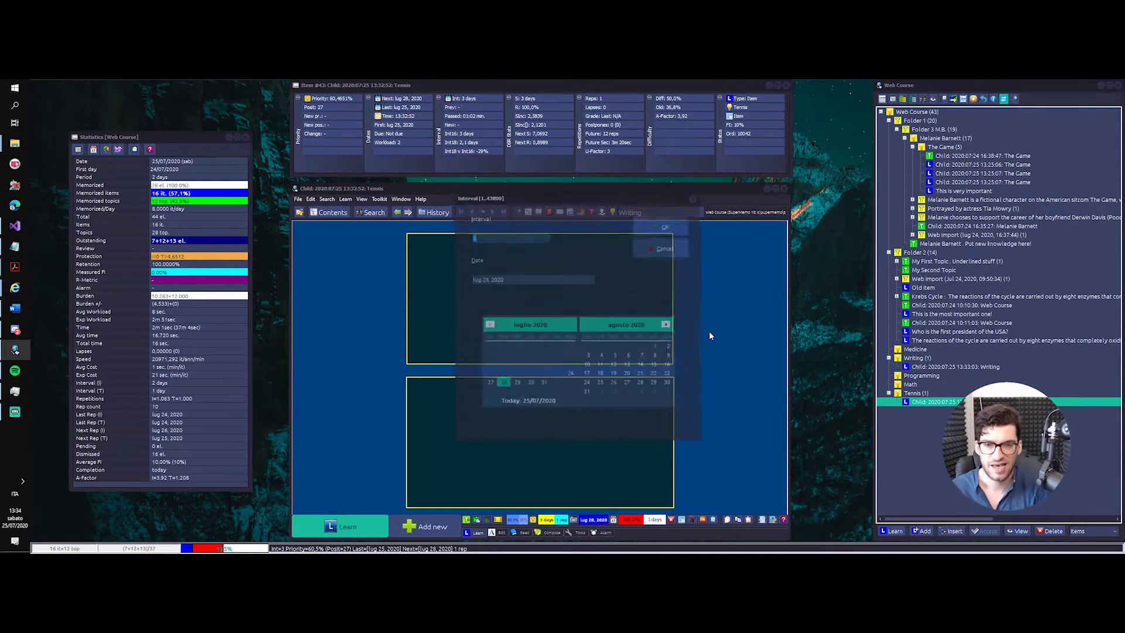
{"action": "key", "text": "Return"}
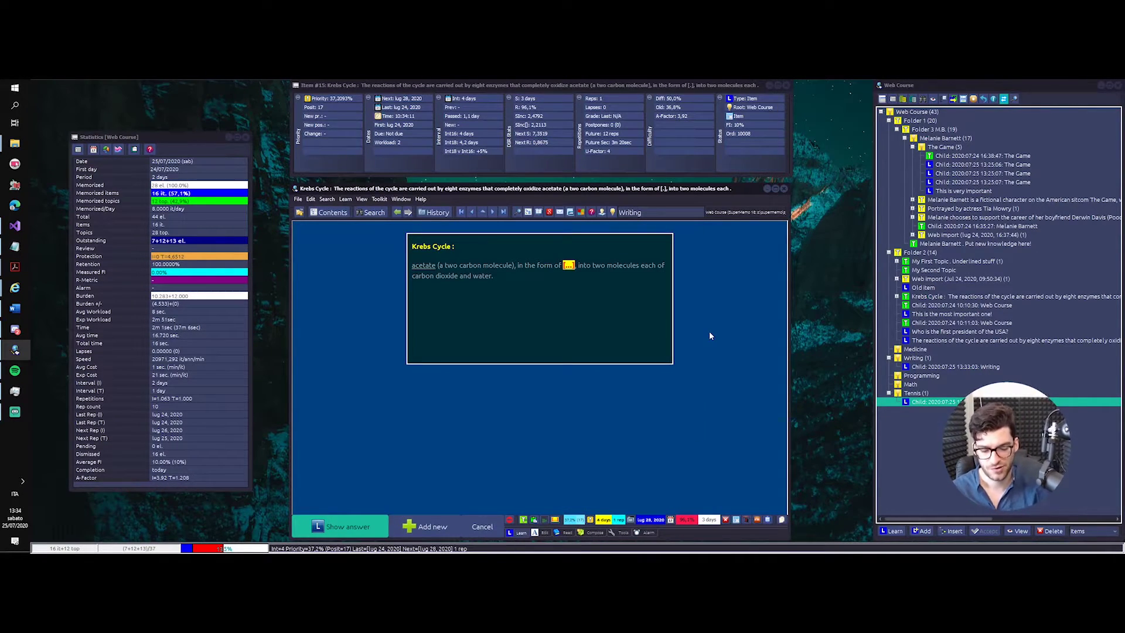
{"action": "key", "text": "alt+p"}
{"action": "key", "text": "Return"}
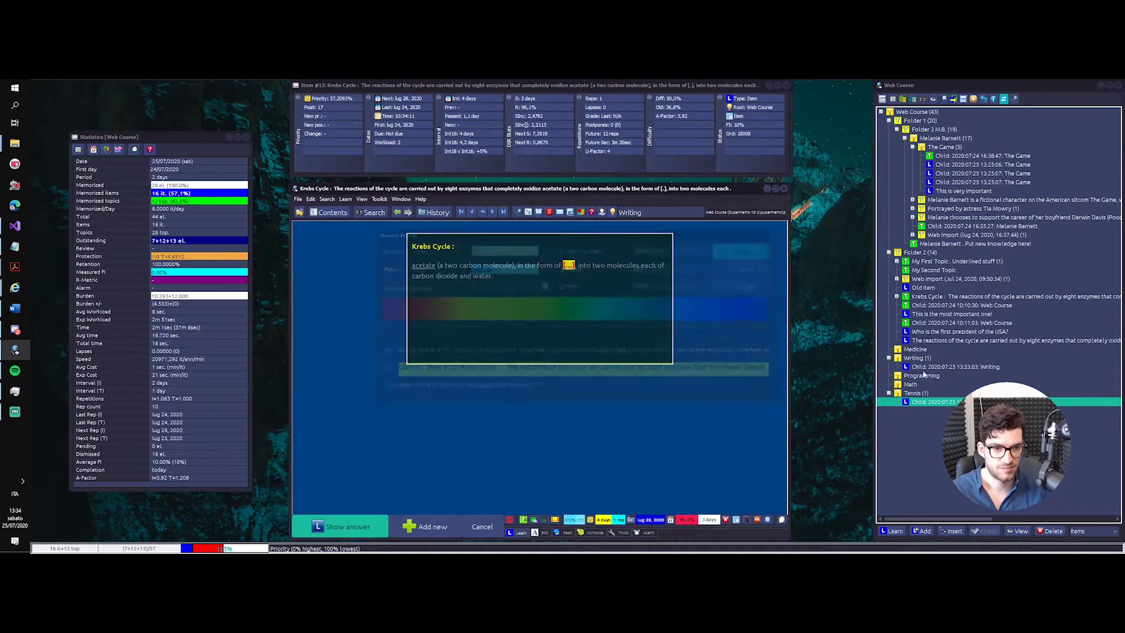
{"action": "left_click", "coordinate": [931, 395]}
{"action": "key", "text": "Down"}
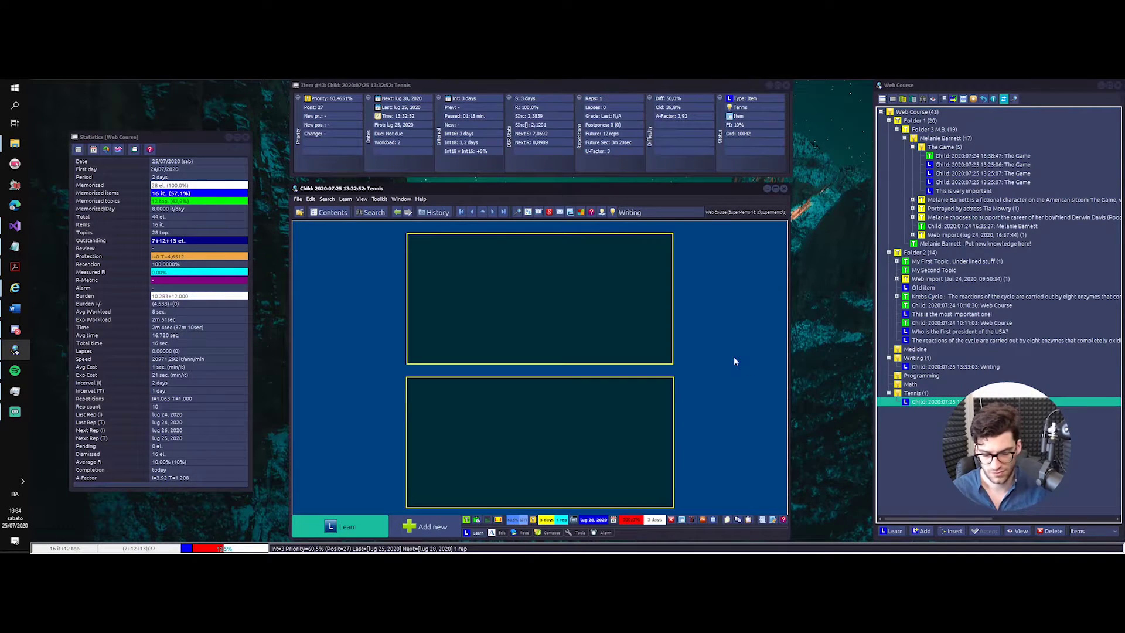
- Review the Tennis item's exact priority percentage and its decimals in the element priority settings
{"action": "key", "text": "alt+p"}
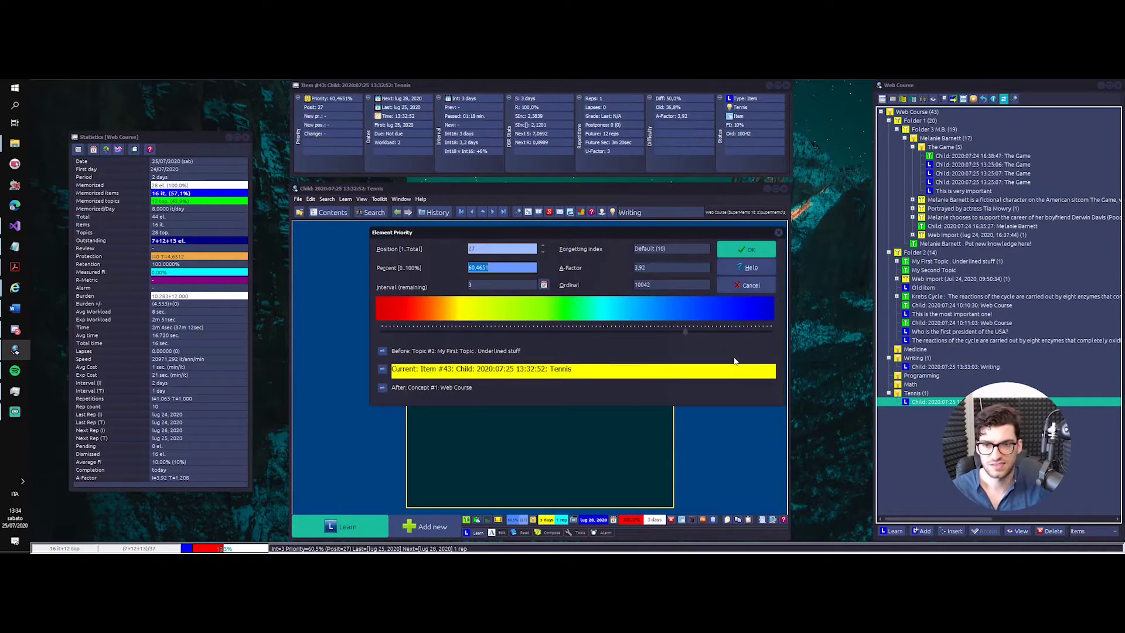
{"action": "left_click", "coordinate": [480, 267]}
{"action": "double_click", "coordinate": [480, 267]}
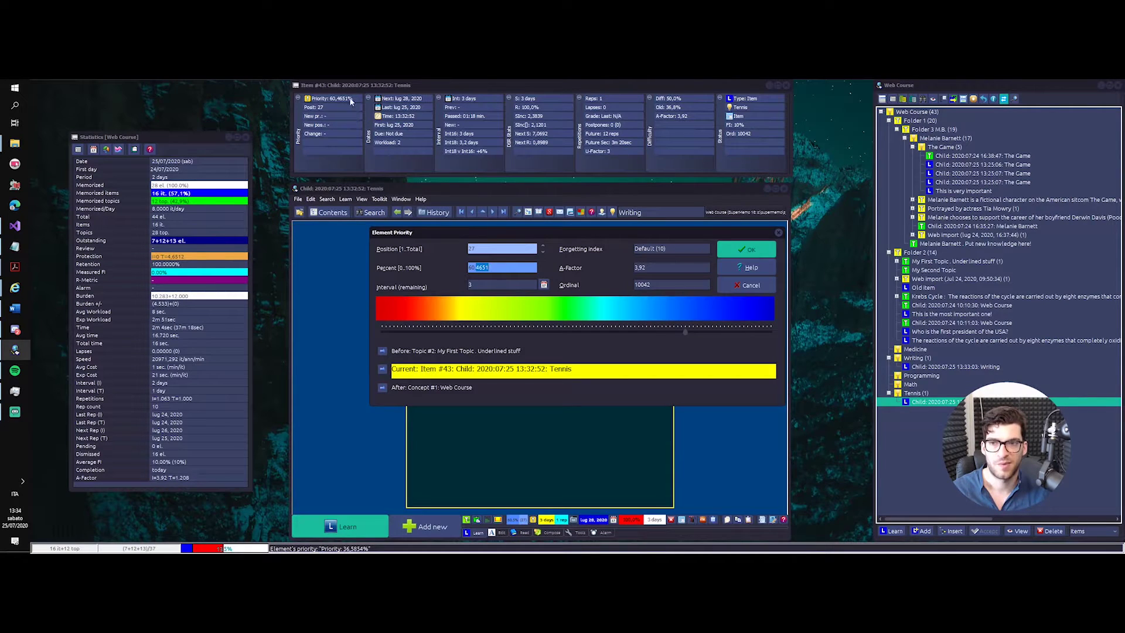
{"action": "key", "text": "Return"}
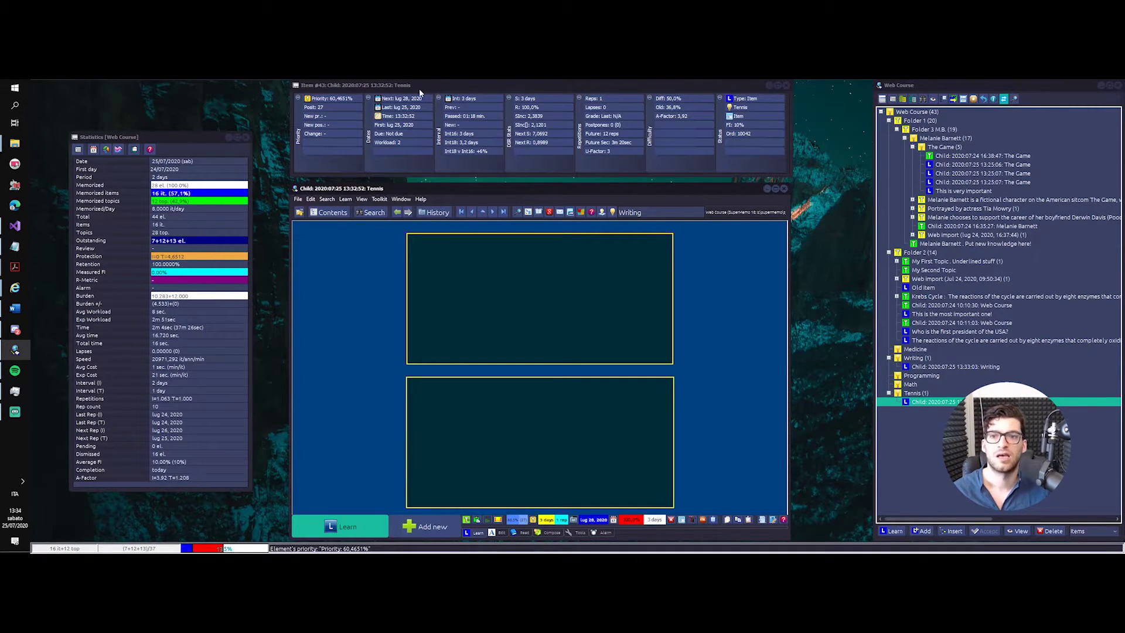
- Try a priority of 0 percent on the Tennis item, then set it back to 60 percent
{"action": "left_click", "coordinate": [345, 107]}
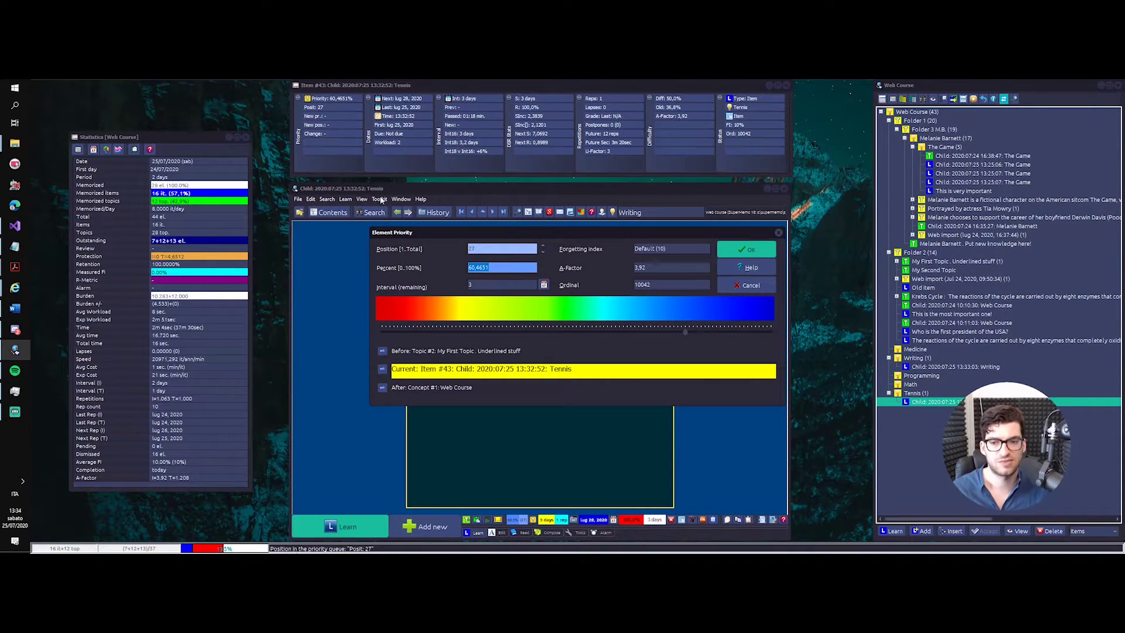
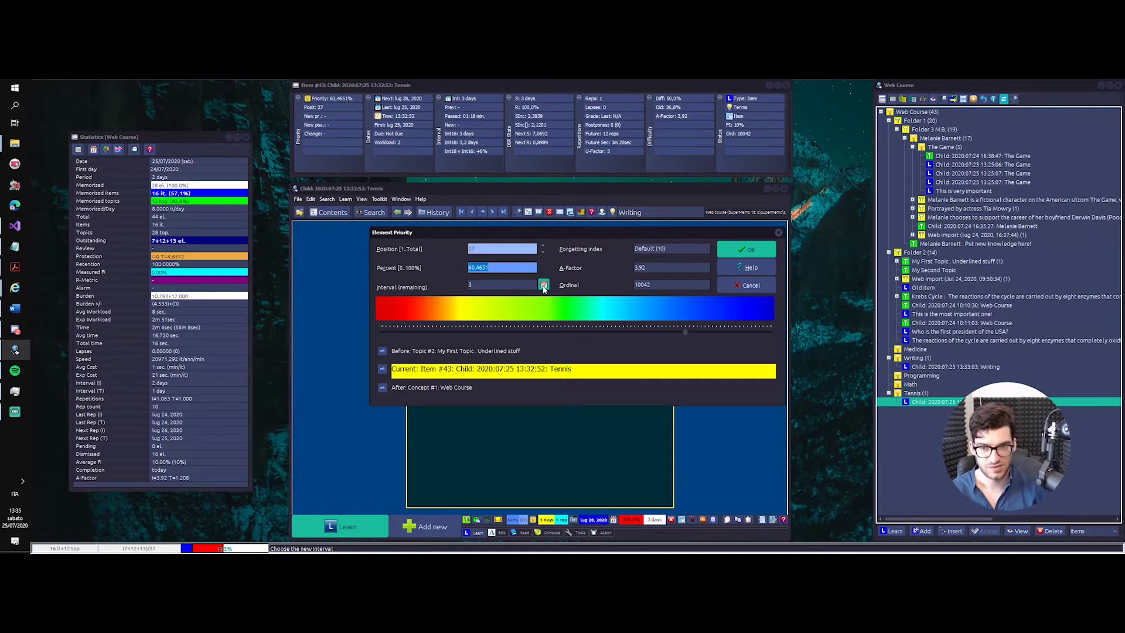
{"action": "type", "text": "0"}
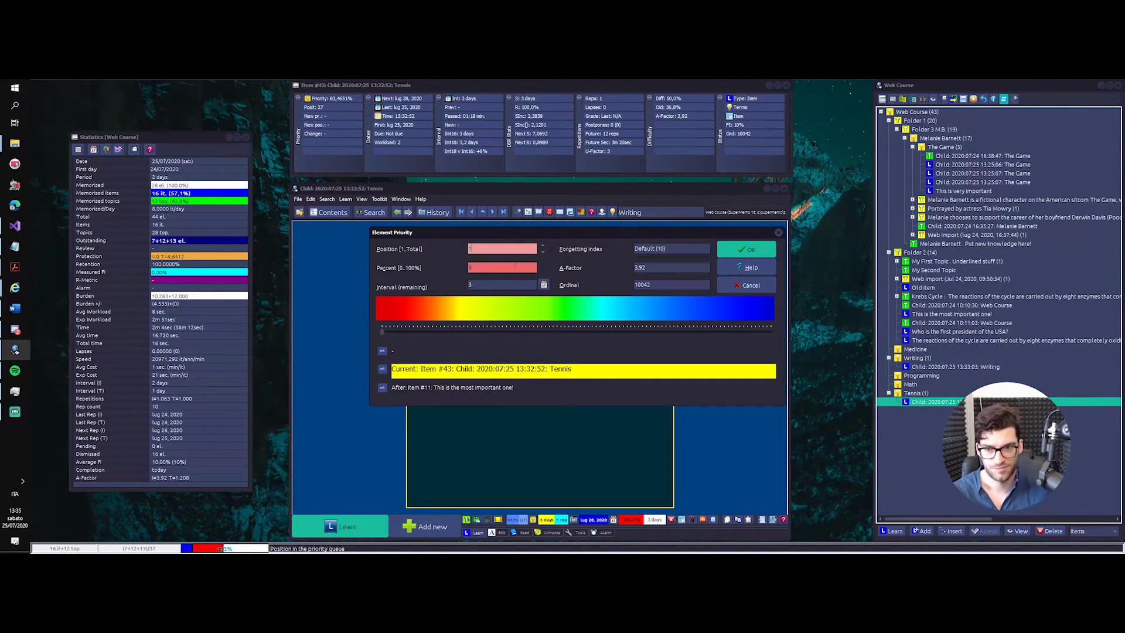
{"action": "type", "text": "60"}
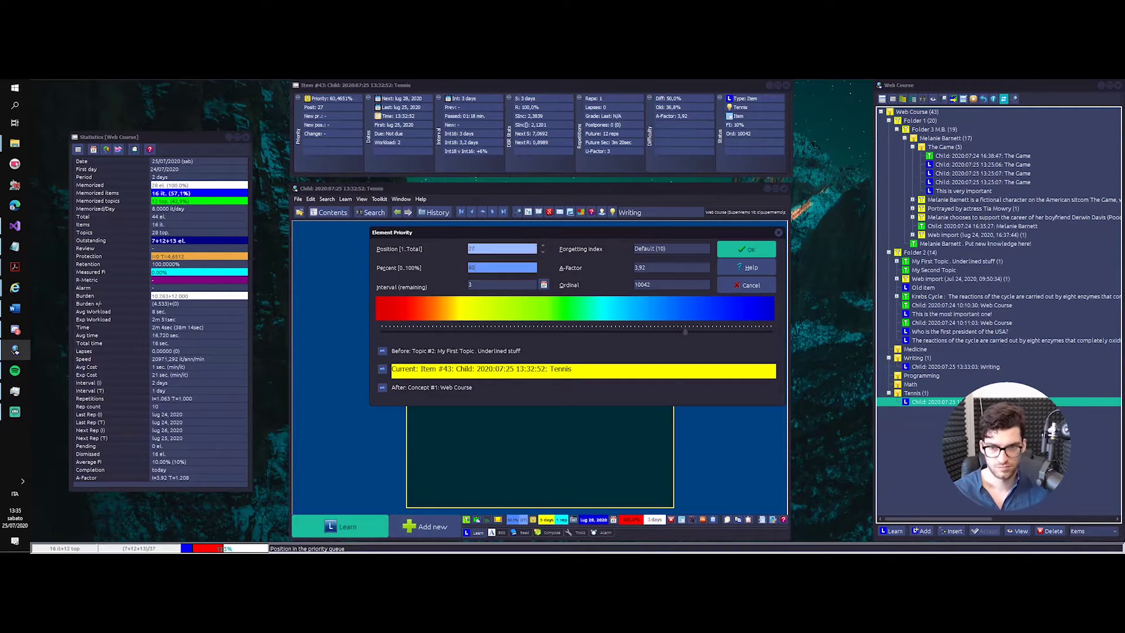
{"action": "key", "text": "Return"}
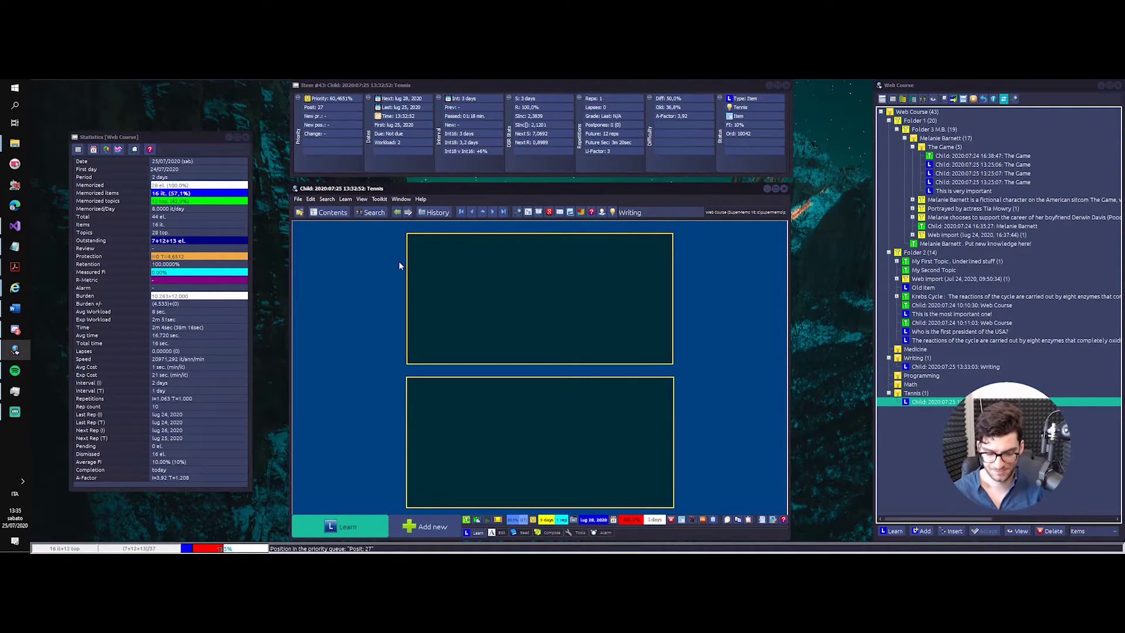
- Examine the remaining interval in the Tennis item's priority settings
{"action": "key", "text": "alt+p"}
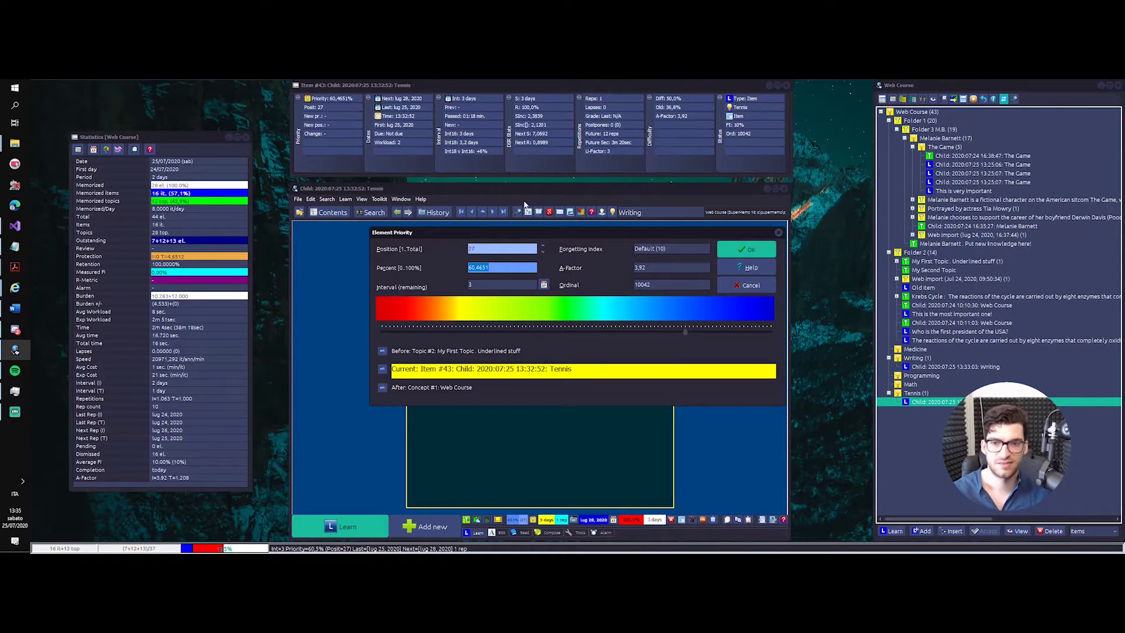
{"action": "double_click", "coordinate": [471, 285]}
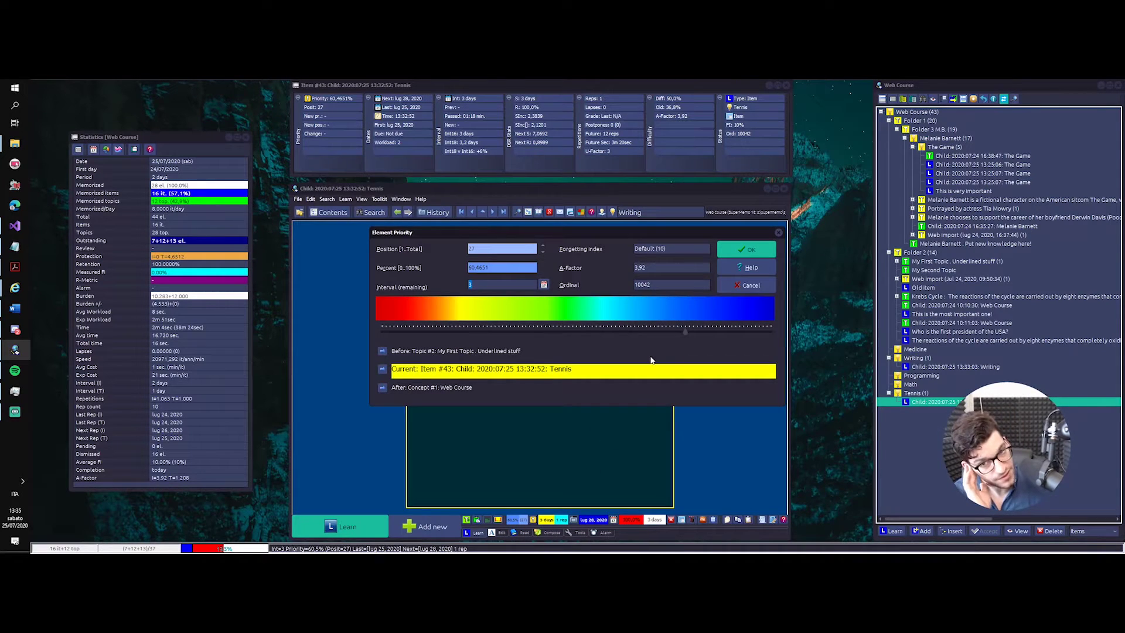
{"action": "left_click", "coordinate": [740, 251]}
{"action": "key", "text": "ctrl+j"}
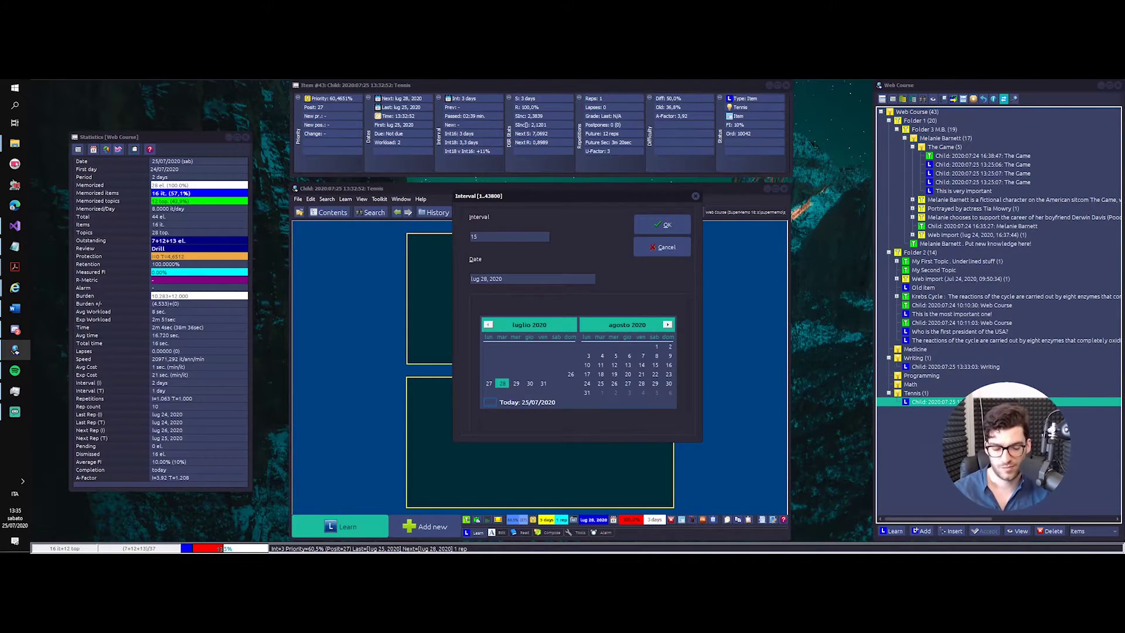
{"action": "type", "text": "15"}
{"action": "key", "text": "Return"}
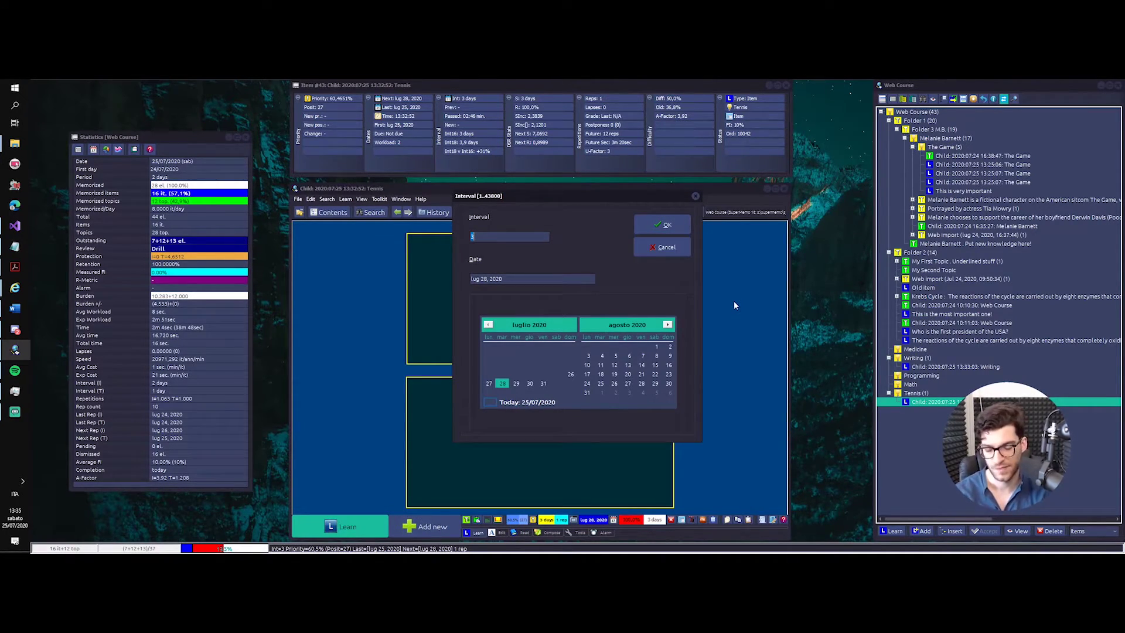
- Reschedule the Tennis item with an interval of 14 days and check its repetition in the workload calendar
{"action": "type", "text": "14"}
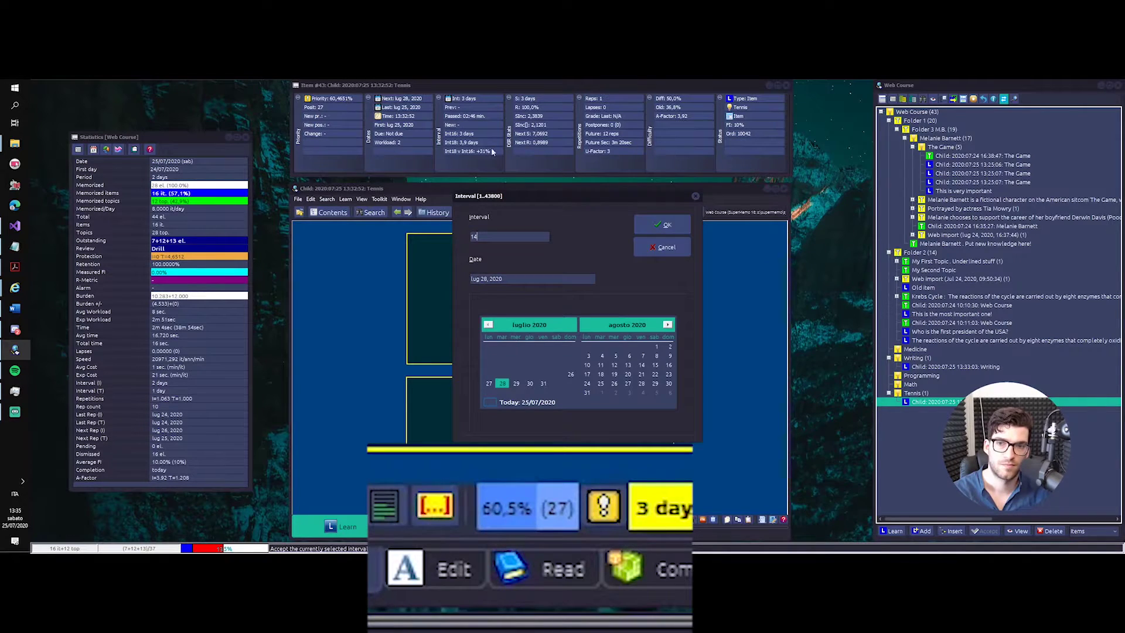
{"action": "left_click", "coordinate": [675, 228]}
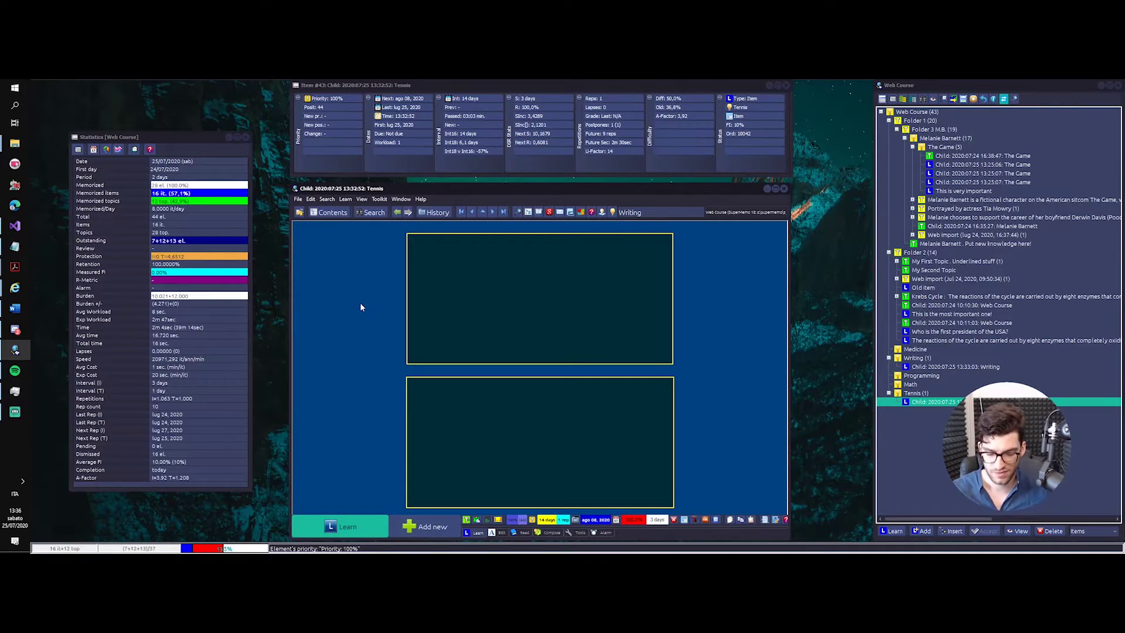
{"action": "key", "text": "ctrl+w"}
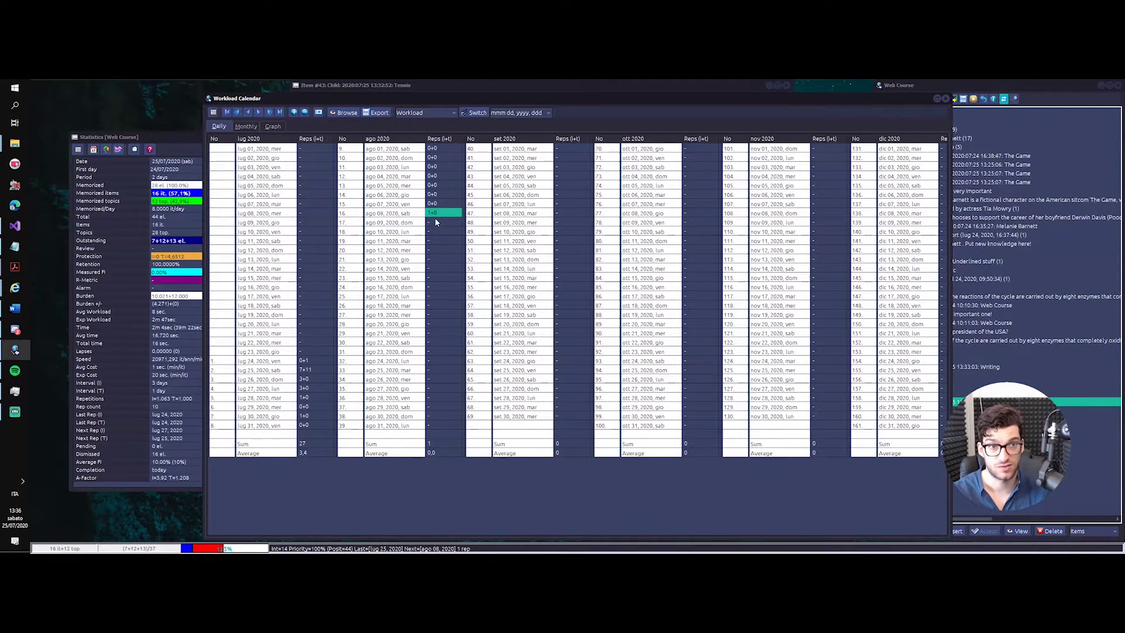
{"action": "left_click", "coordinate": [945, 98]}
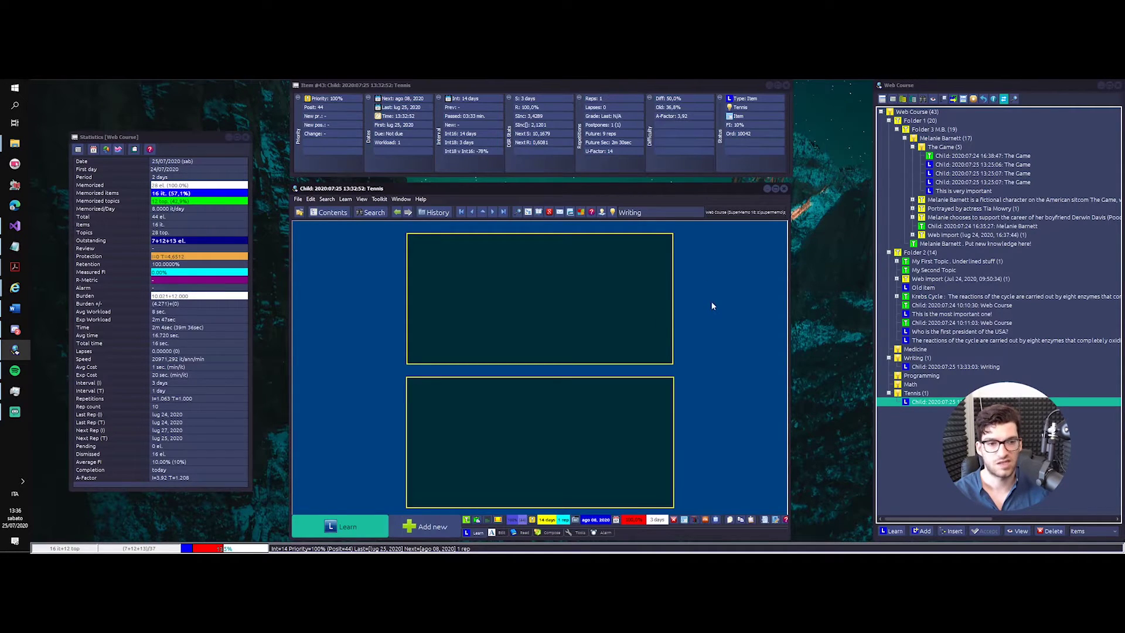
- Start learning and set the priority of the item "This is the most important one!" to 8 percent
{"action": "left_click", "coordinate": [359, 518]}
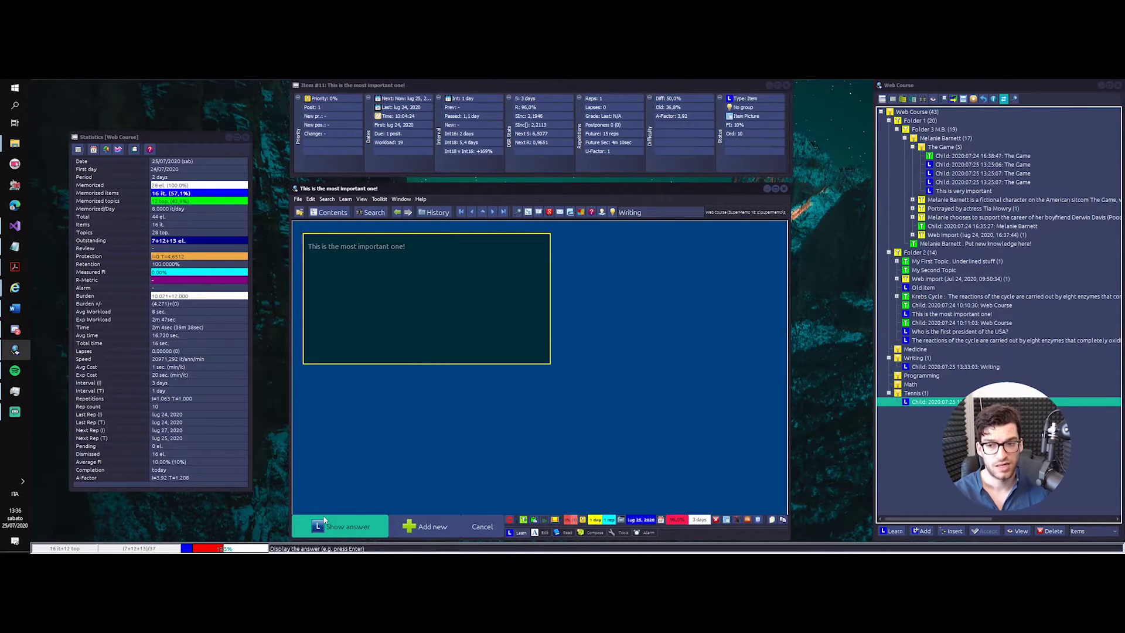
{"action": "left_click", "coordinate": [340, 110]}
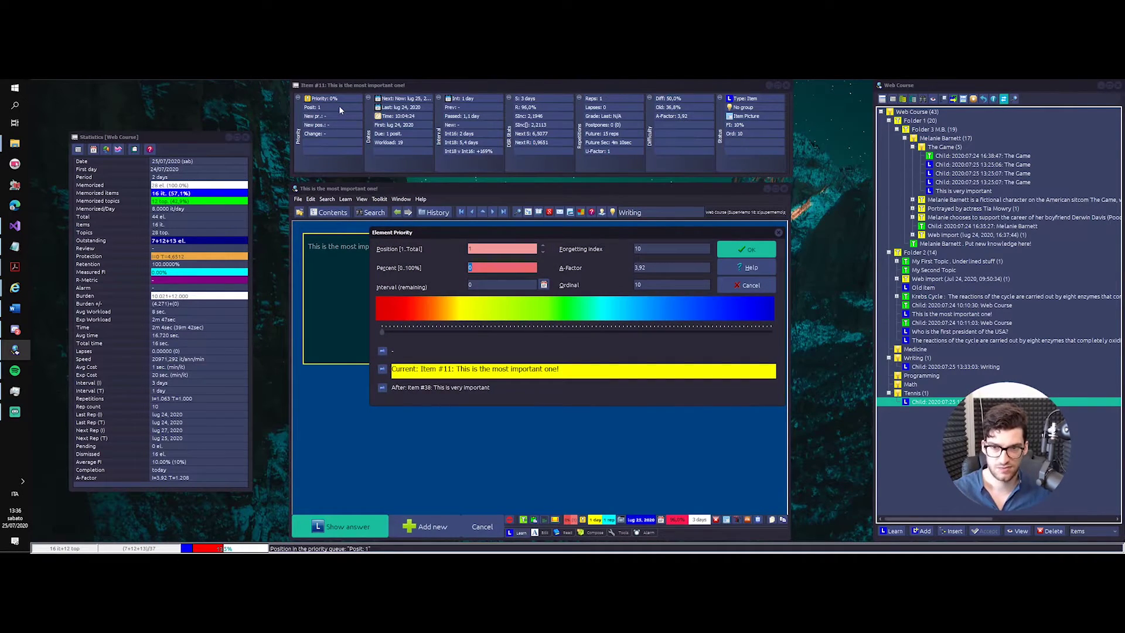
{"action": "type", "text": "8"}
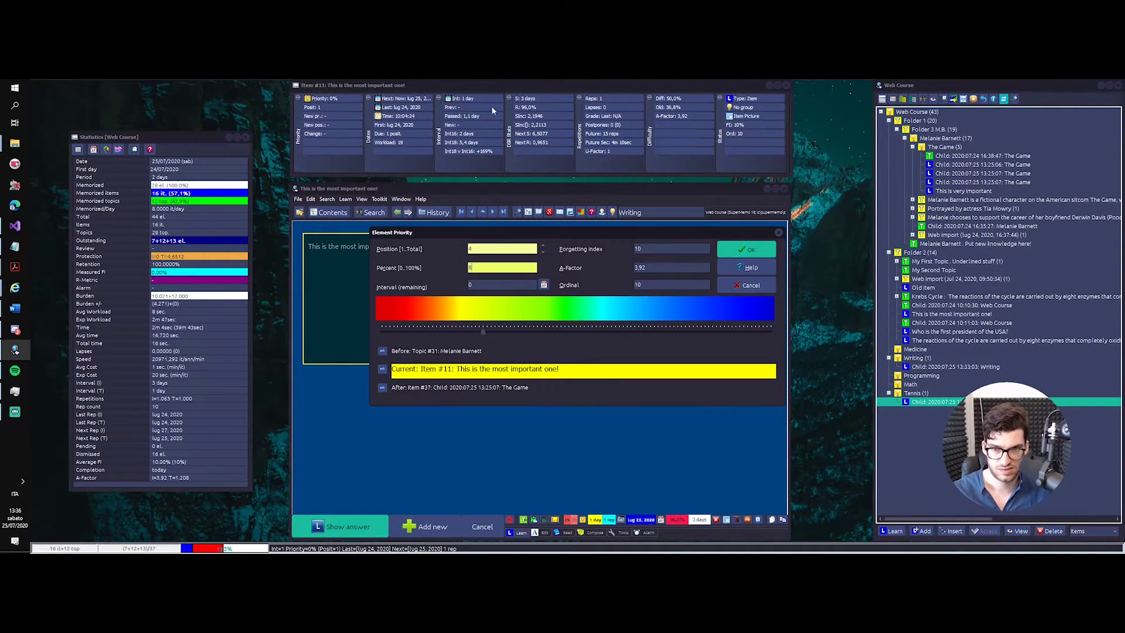
{"action": "left_click", "coordinate": [747, 249]}
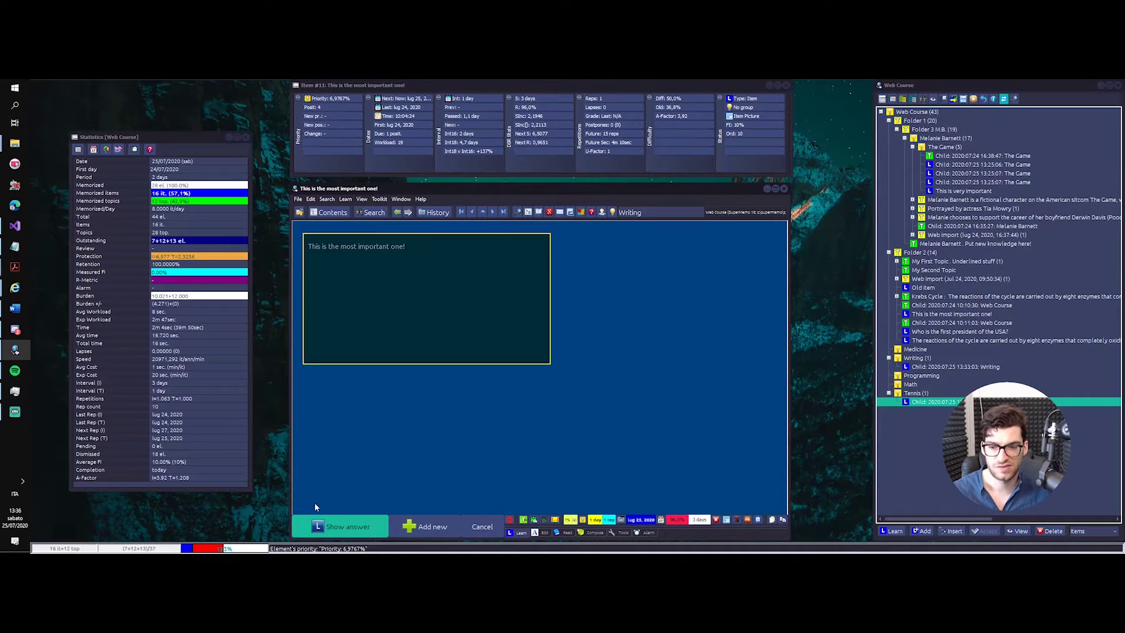
- Reveal the answer of "This is the most important one!", grade it and finish its repetition
{"action": "left_click", "coordinate": [322, 527]}
{"action": "left_click", "coordinate": [311, 527]}
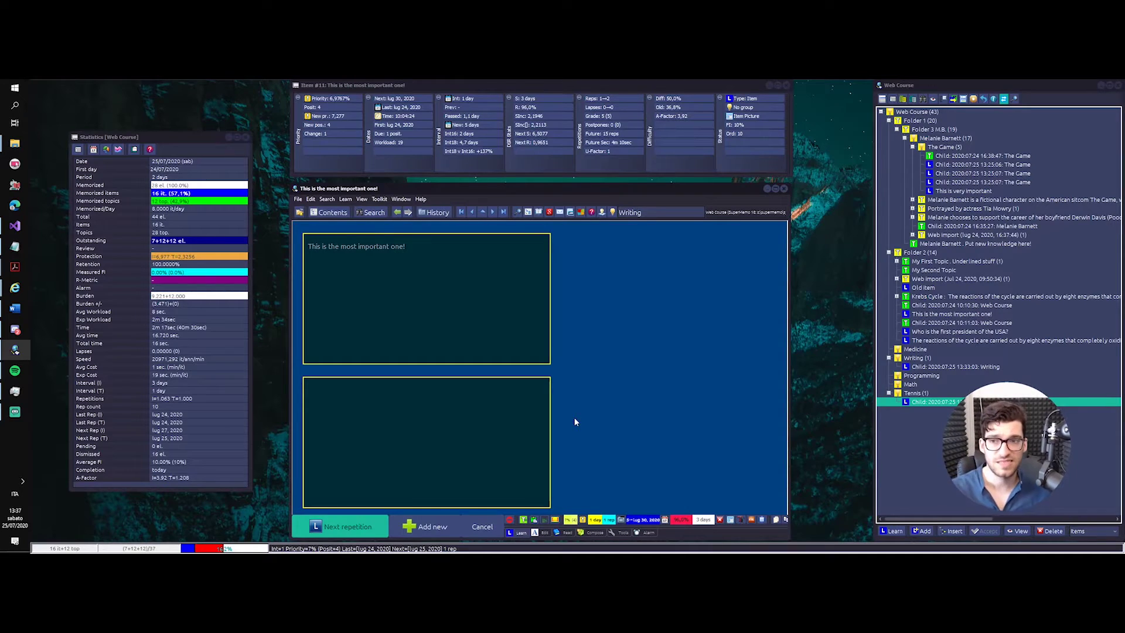
{"action": "key", "text": "Return"}
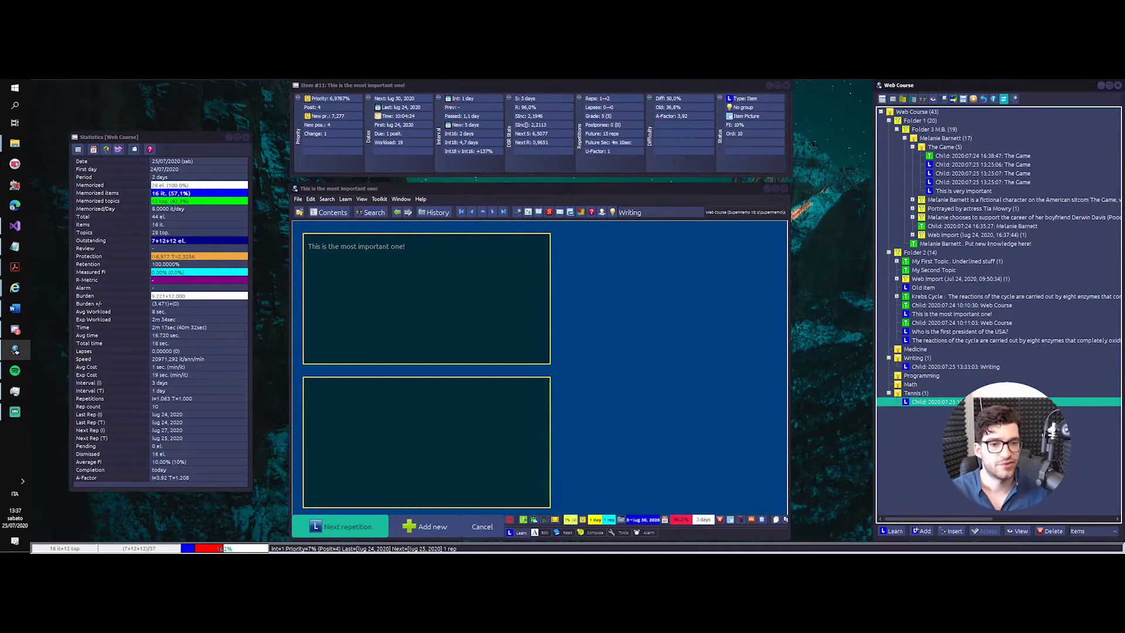
- Switch the default concept group to Programming and back to Writing in the concept registry
{"action": "left_click", "coordinate": [921, 351]}
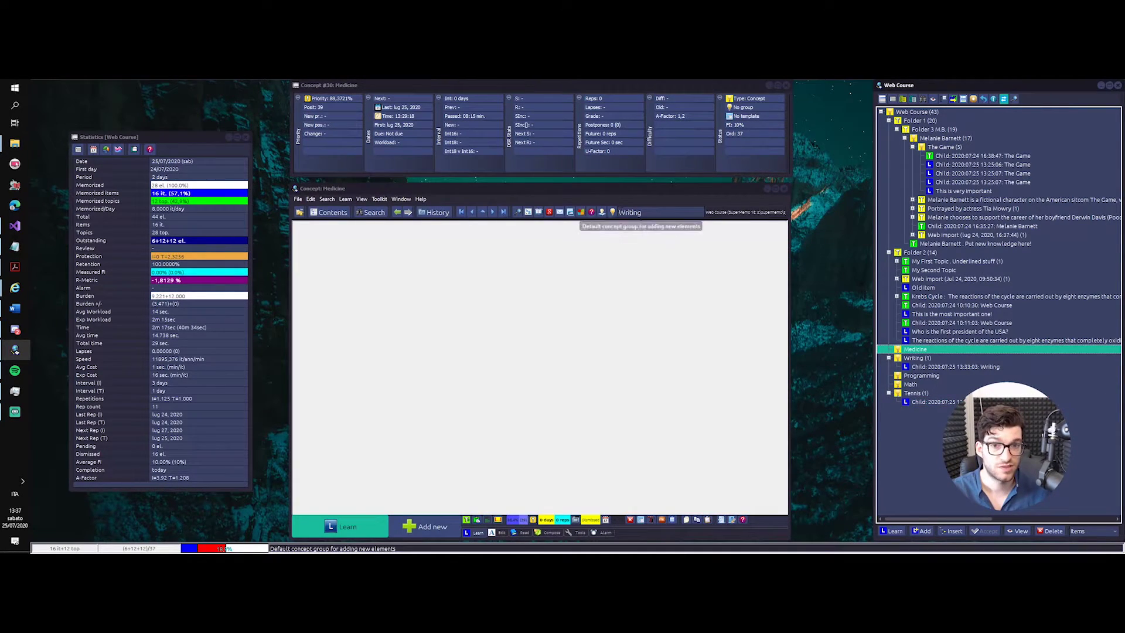
{"action": "left_click", "coordinate": [628, 212]}
{"action": "left_click", "coordinate": [202, 178]}
{"action": "left_click", "coordinate": [200, 171]}
{"action": "key", "text": "Return"}
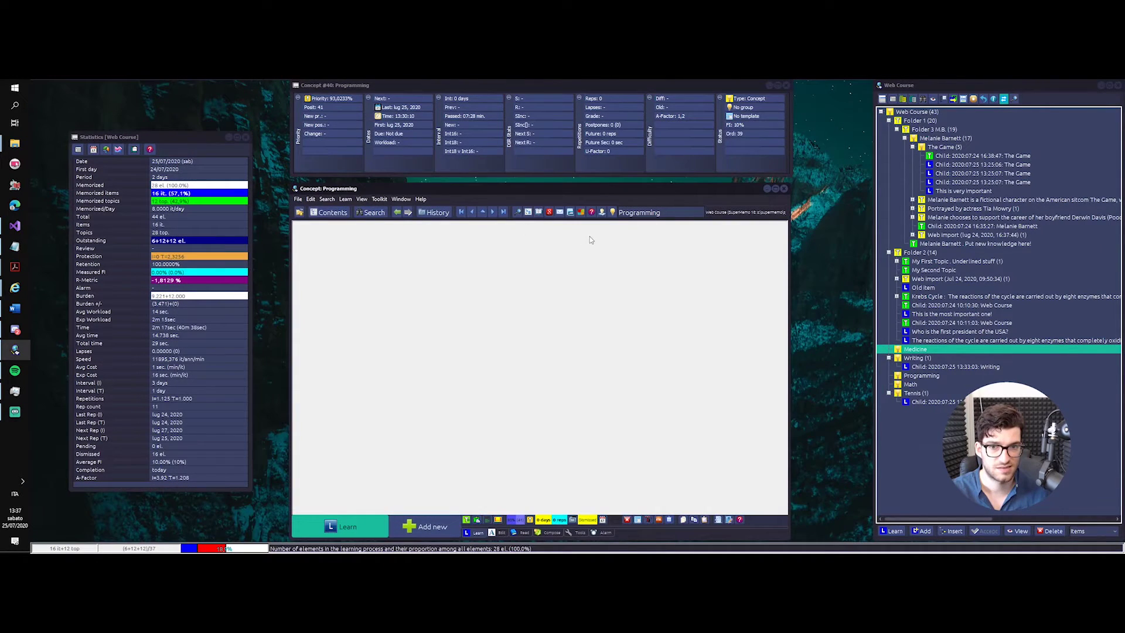
{"action": "left_click", "coordinate": [613, 212]}
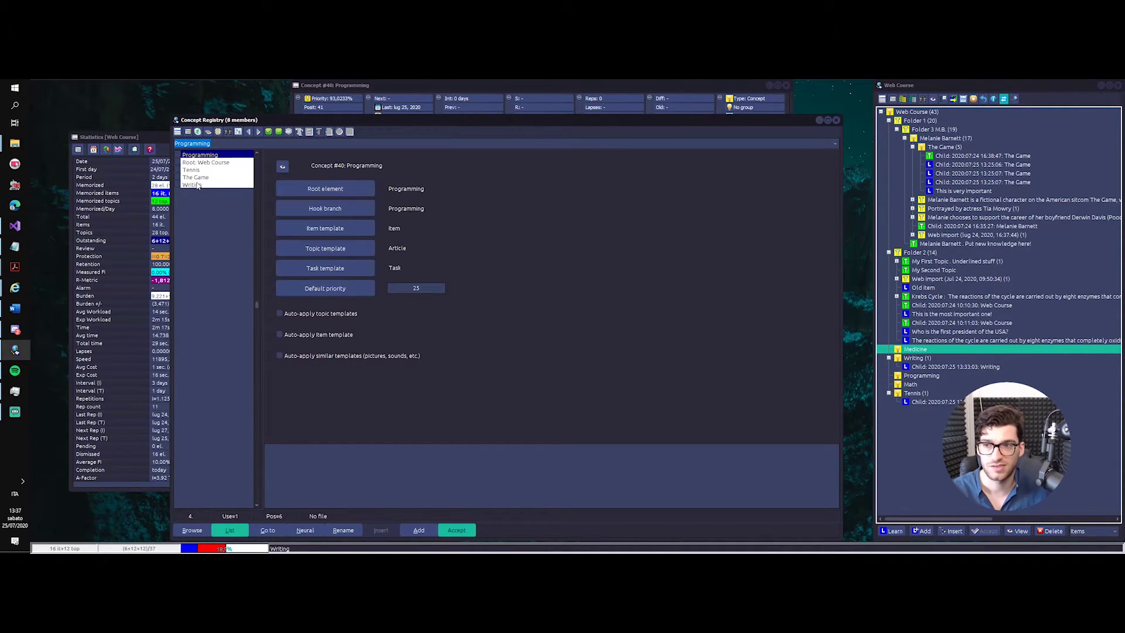
{"action": "double_click", "coordinate": [193, 184]}
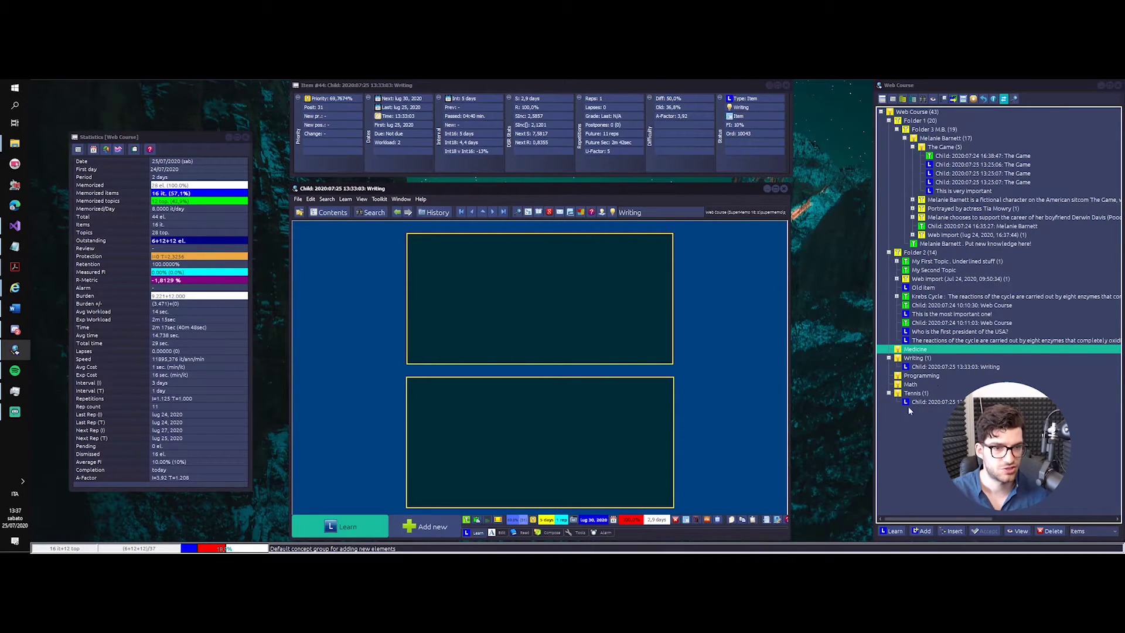
- Make the Krebs Cycle topic the Writing concept's hook and add a new item there, checking its concept group
{"action": "right_click", "coordinate": [923, 297]}
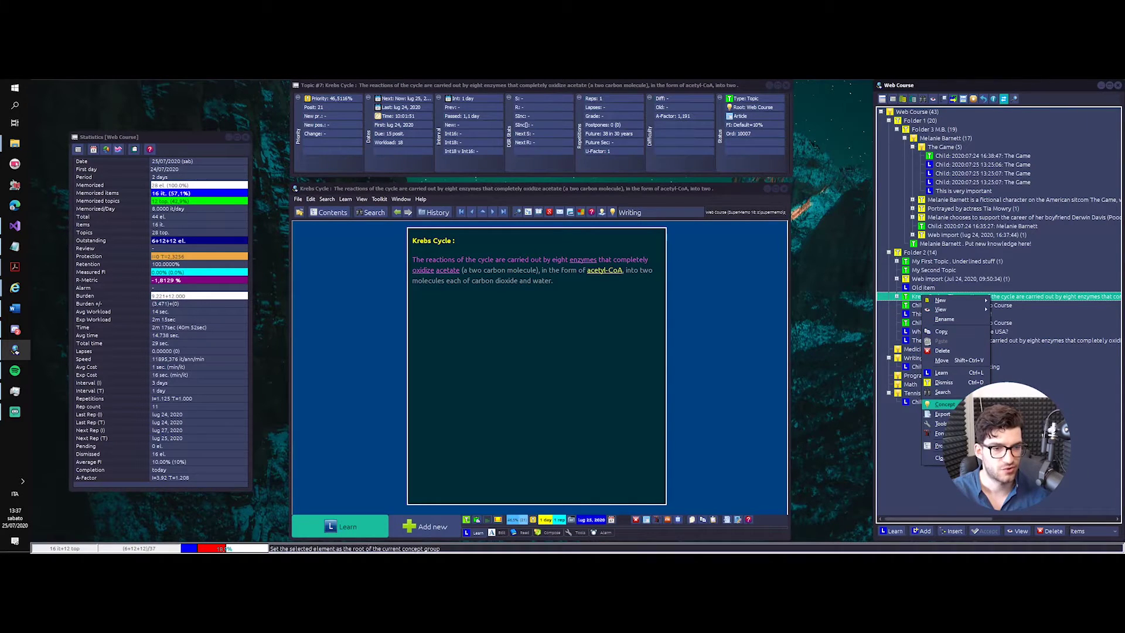
{"action": "left_click", "coordinate": [896, 404]}
{"action": "key", "text": "Return"}
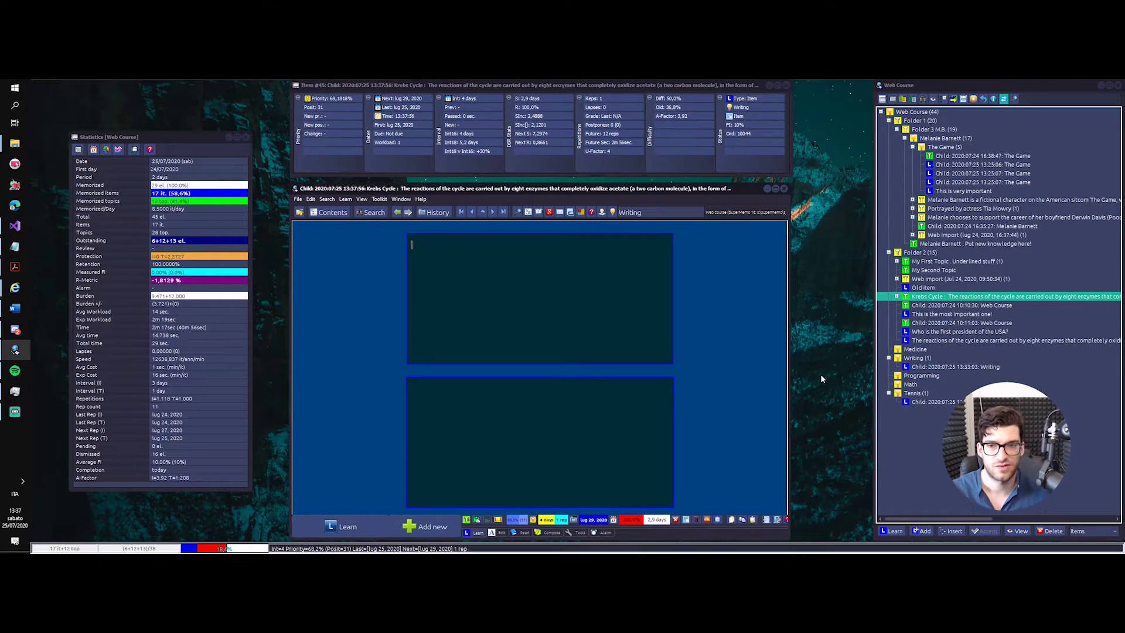
{"action": "left_click", "coordinate": [741, 111]}
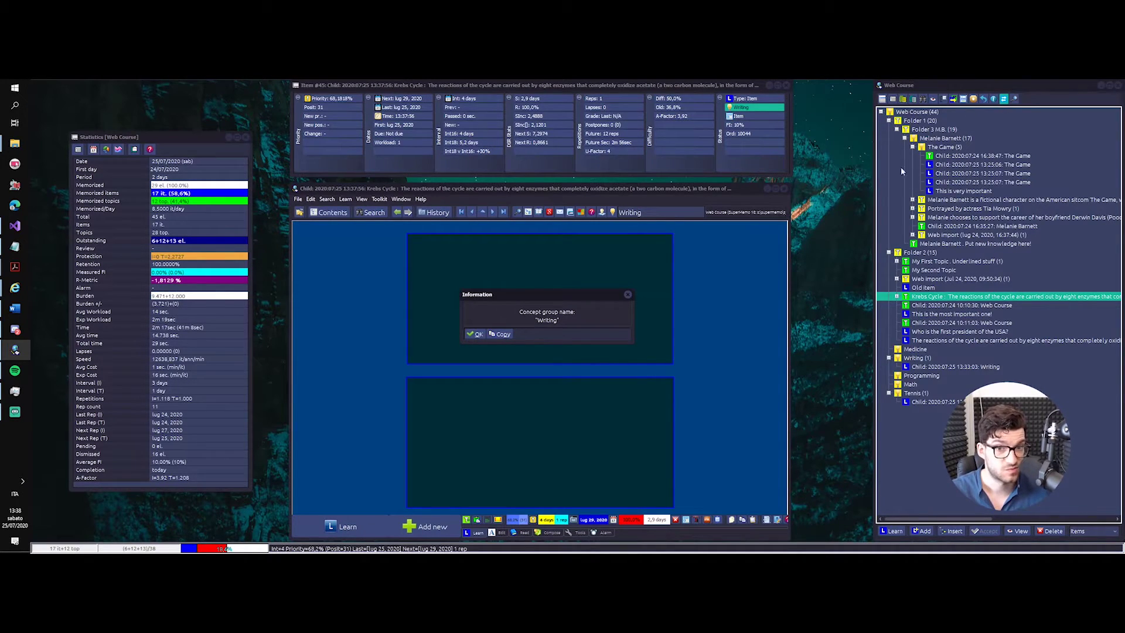
{"action": "left_click", "coordinate": [628, 294]}
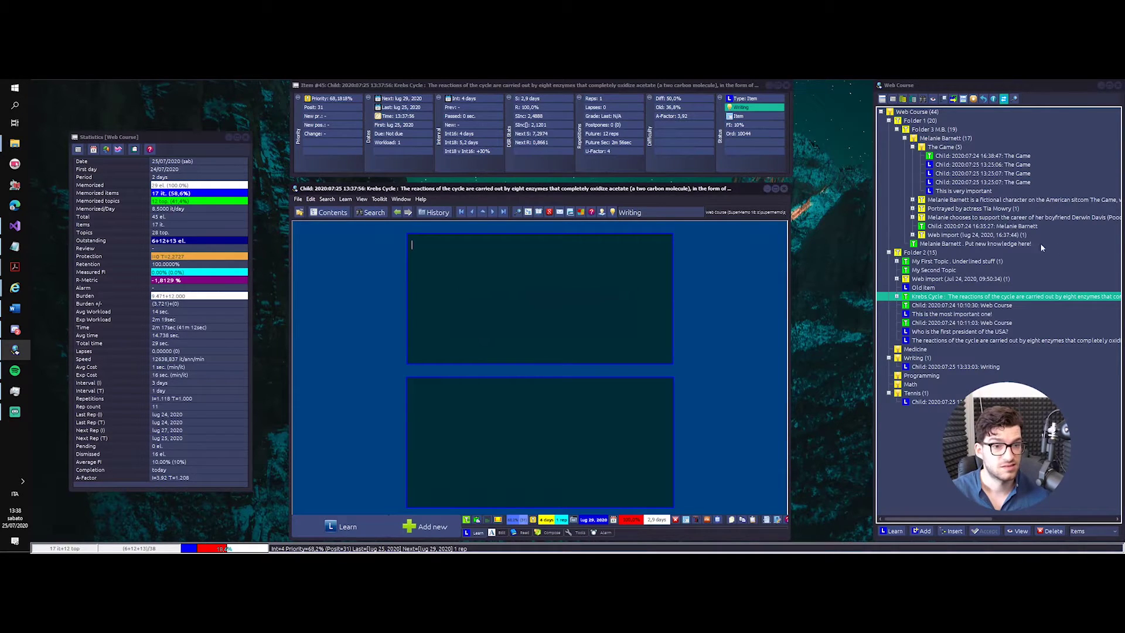
- Change the Writing concept's hook to The Game and add a new item under it
{"action": "right_click", "coordinate": [932, 147]}
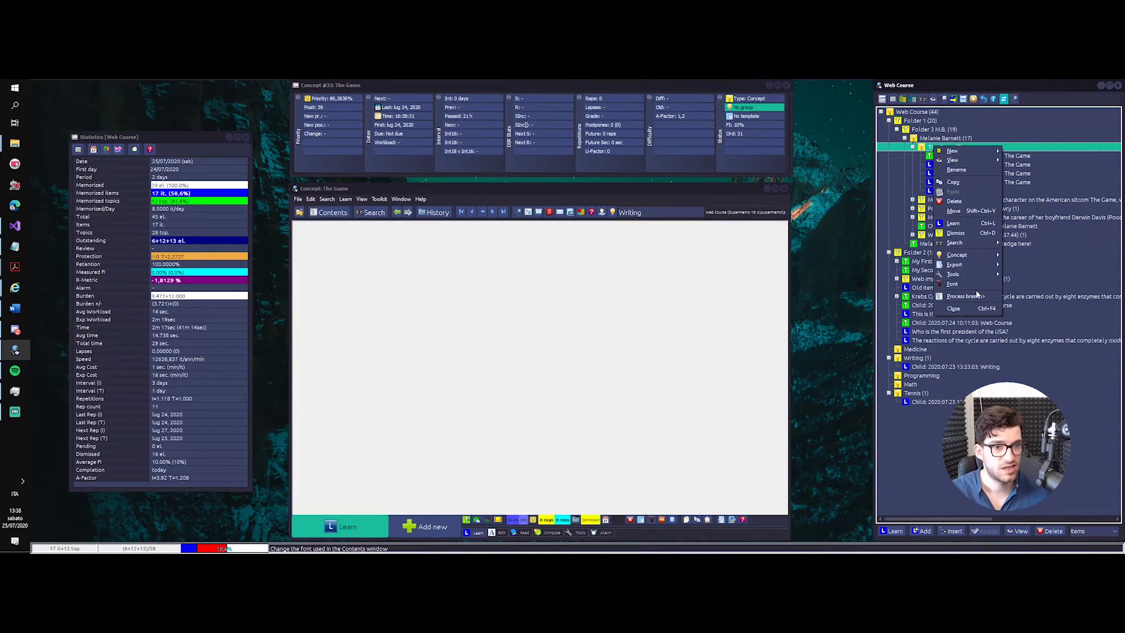
{"action": "mouse_move", "coordinate": [973, 256]}
{"action": "left_click", "coordinate": [1026, 277]}
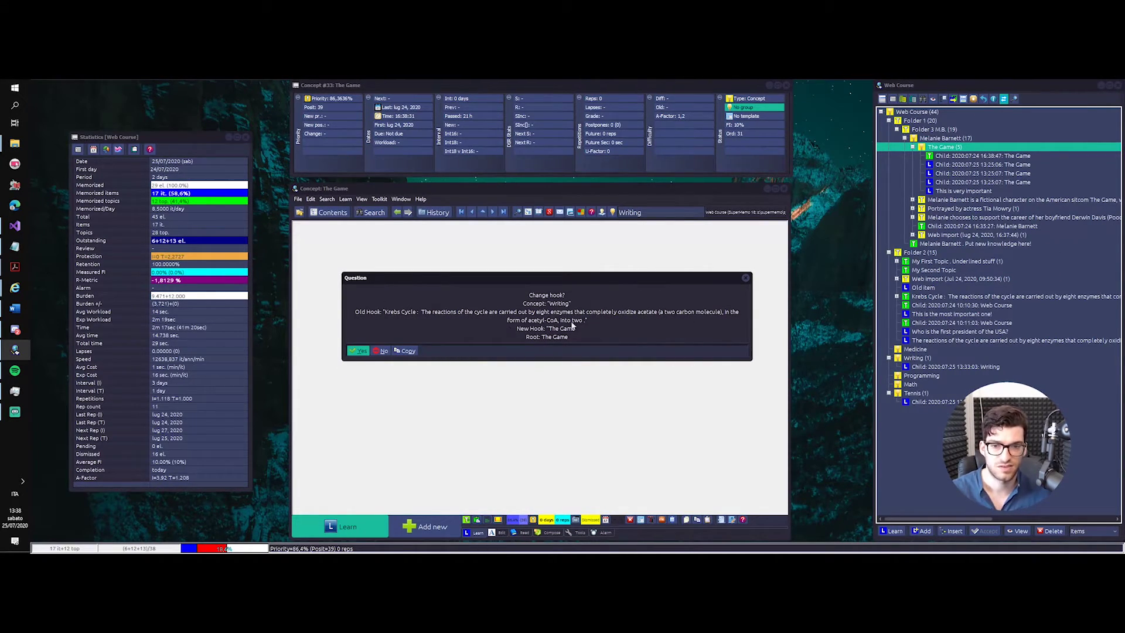
{"action": "left_click", "coordinate": [357, 352]}
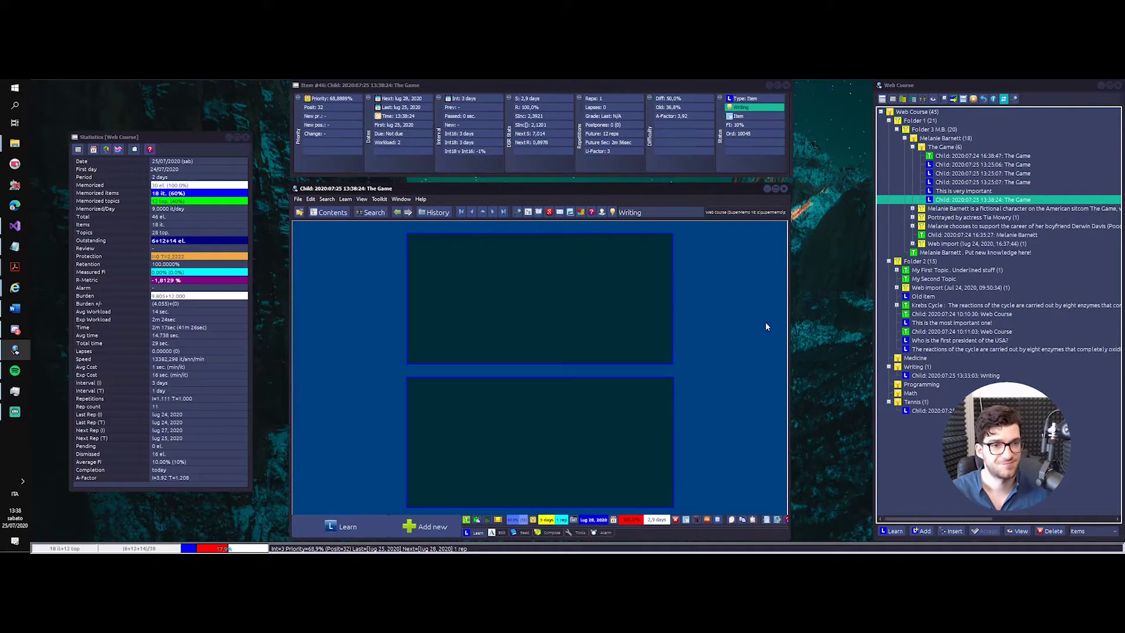
{"action": "left_click", "coordinate": [953, 200]}
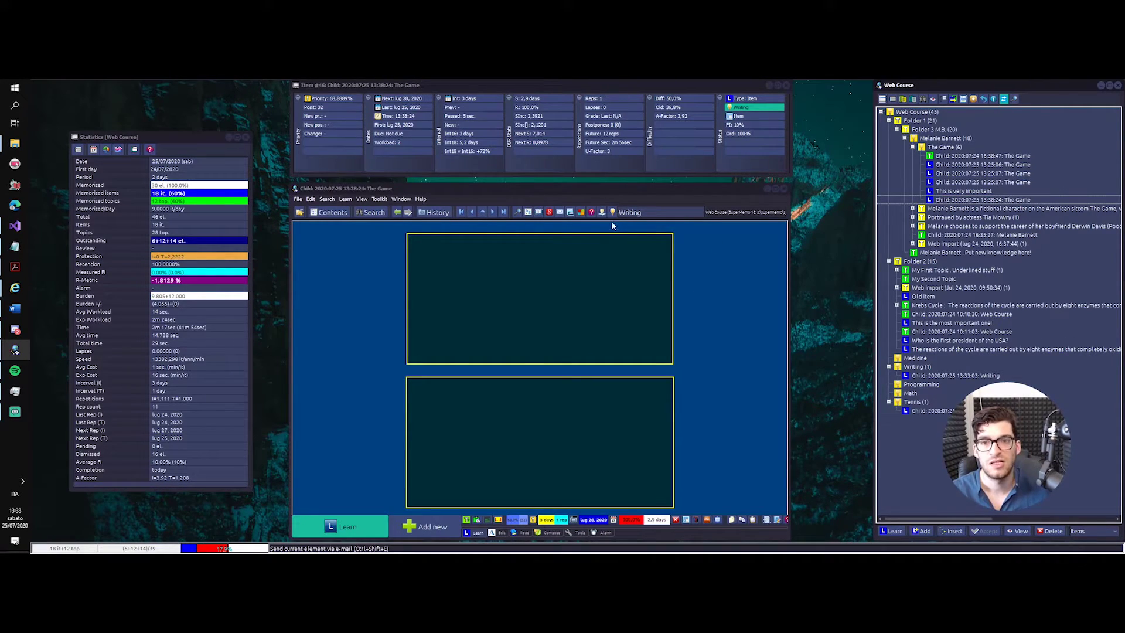
{"action": "left_click", "coordinate": [673, 258]}
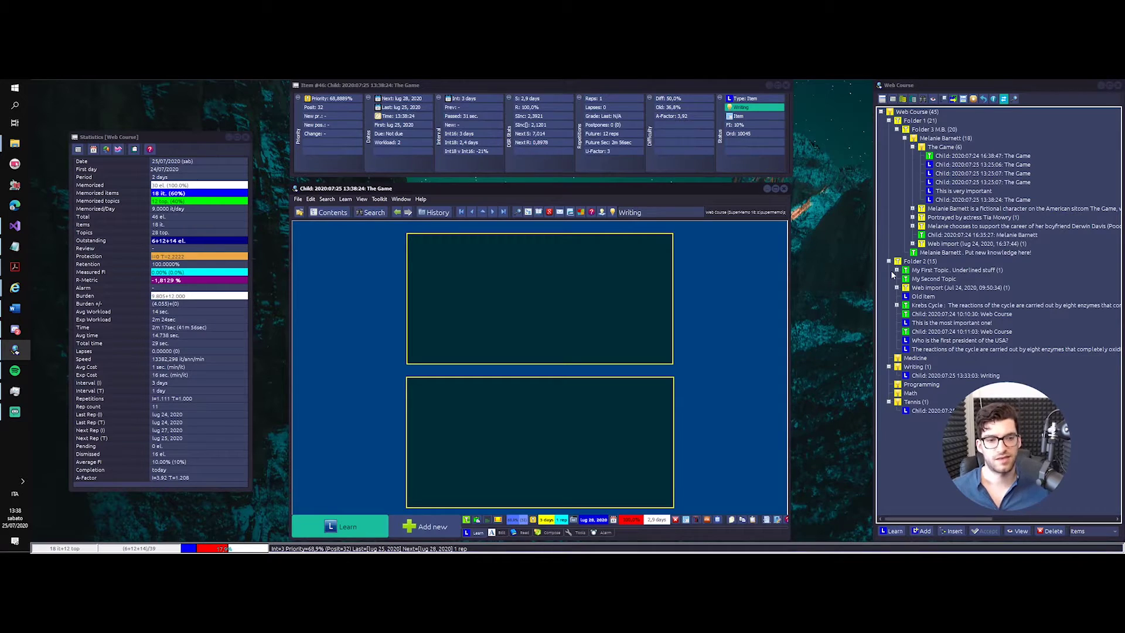
- Examine the priorities of The Game and all its descendants in an element list
{"action": "left_click", "coordinate": [942, 147]}
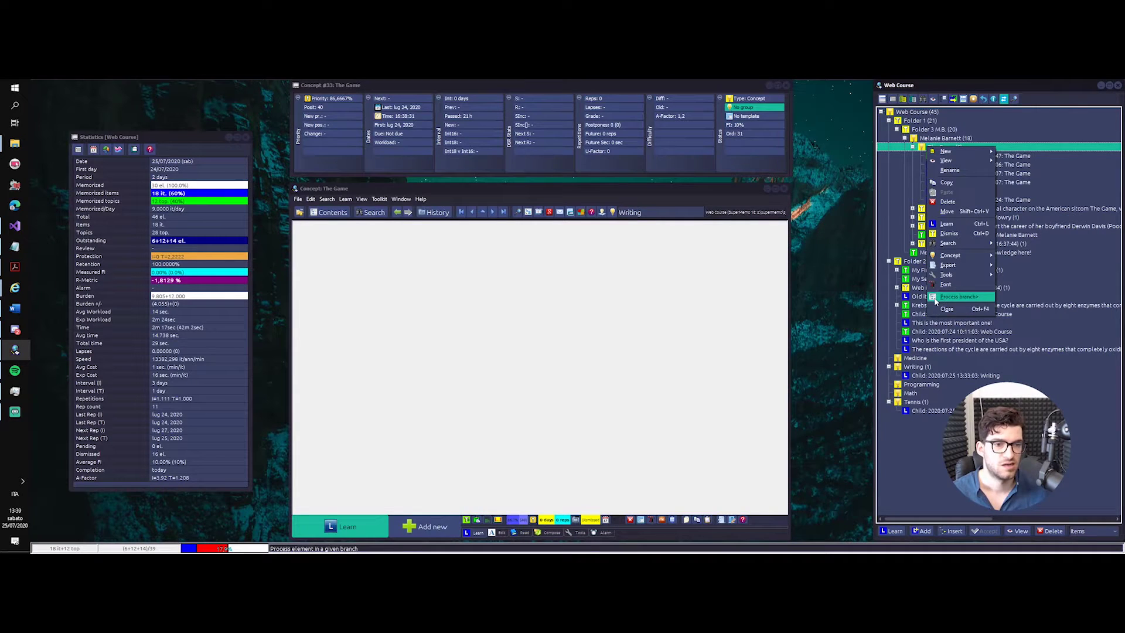
{"action": "key", "text": "Escape"}
{"action": "right_click", "coordinate": [944, 152]}
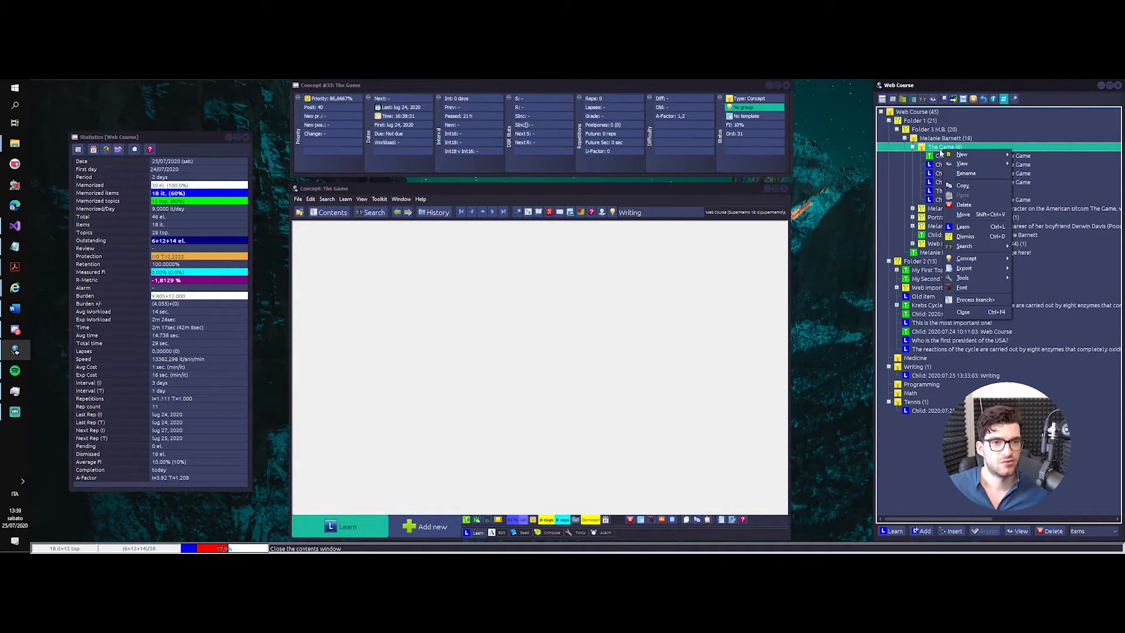
{"action": "key", "text": "Escape"}
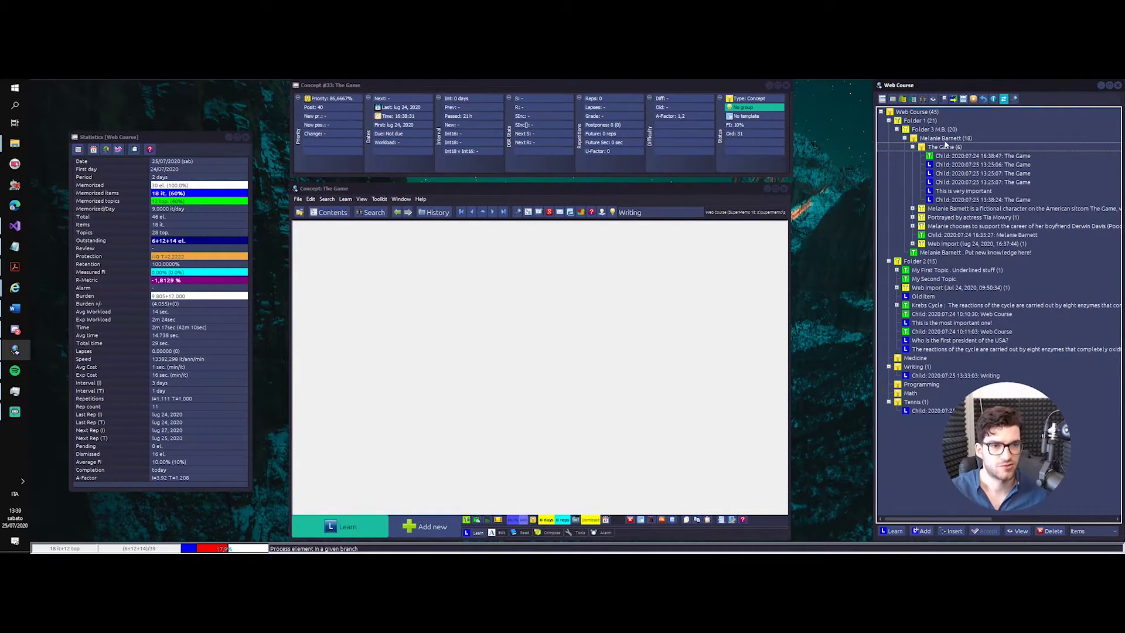
{"action": "left_click", "coordinate": [944, 147]}
{"action": "key", "text": "ctrl+space"}
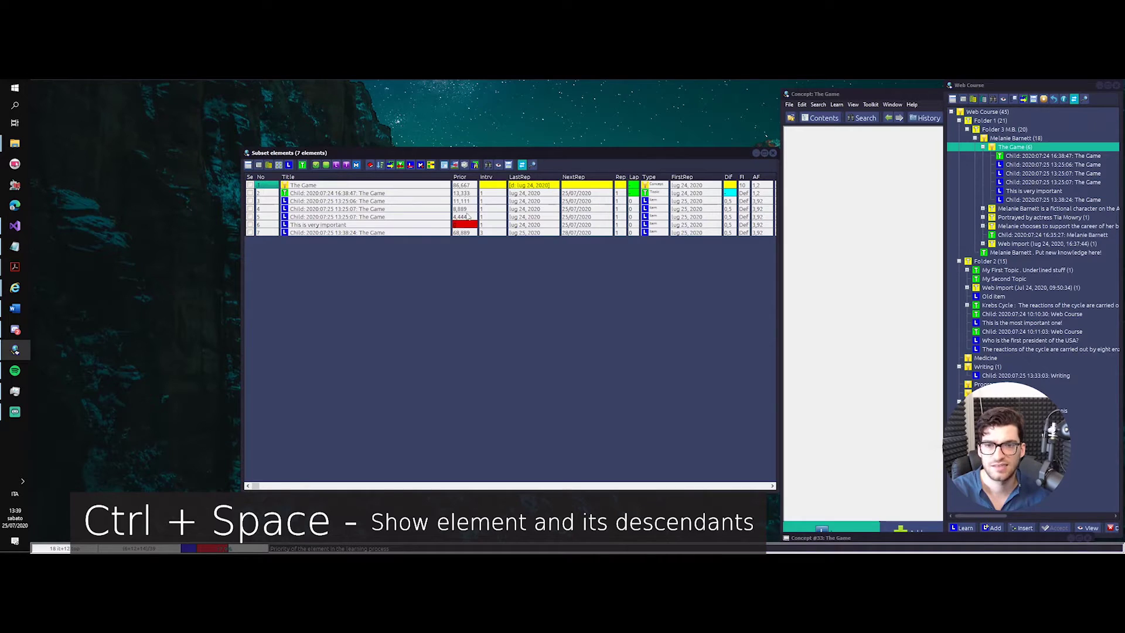
{"action": "left_click", "coordinate": [773, 153]}
- Set the default concept group to The Game
{"action": "left_click", "coordinate": [626, 211]}
{"action": "left_click", "coordinate": [195, 199]}
{"action": "key", "text": "Return"}
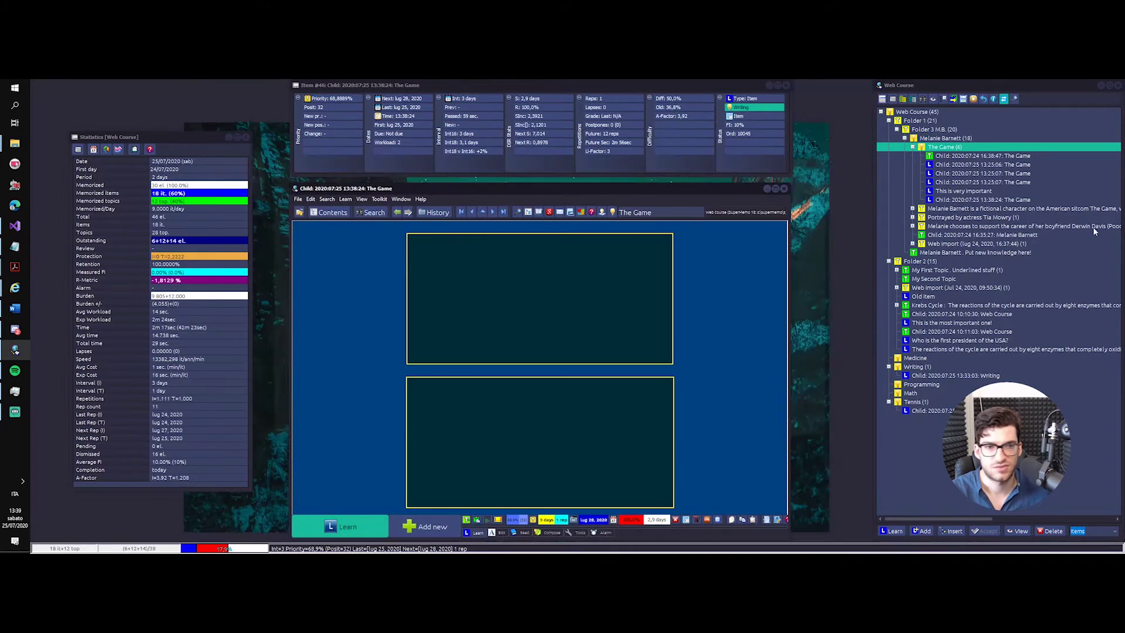
{"action": "right_click", "coordinate": [946, 148]}
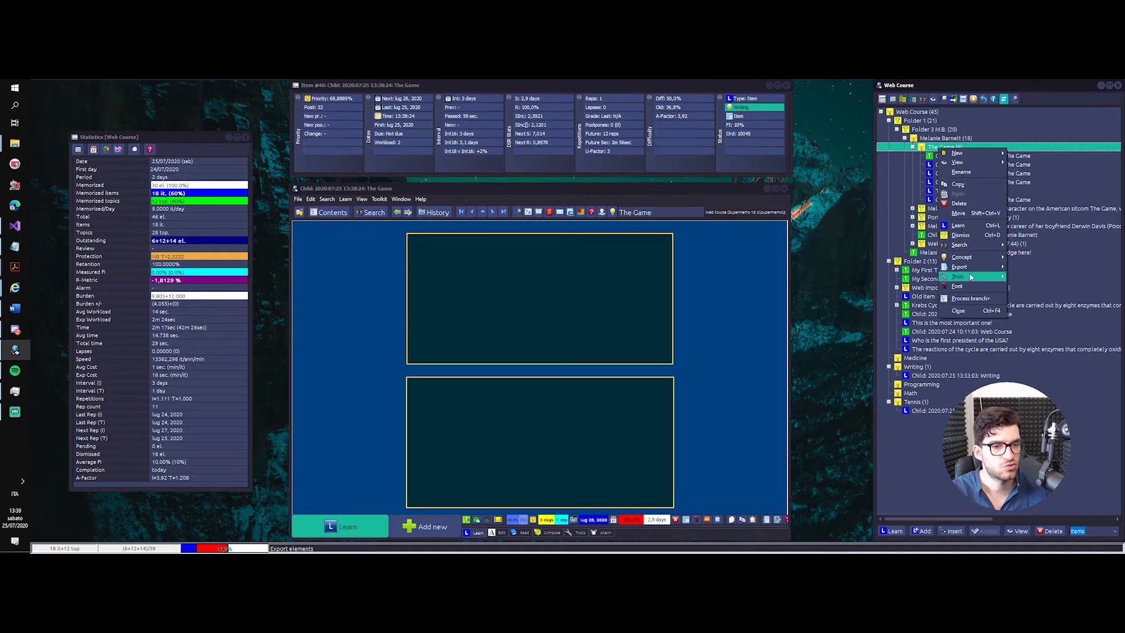
{"action": "left_click", "coordinate": [962, 300]}
{"action": "mouse_move", "coordinate": [961, 301]}
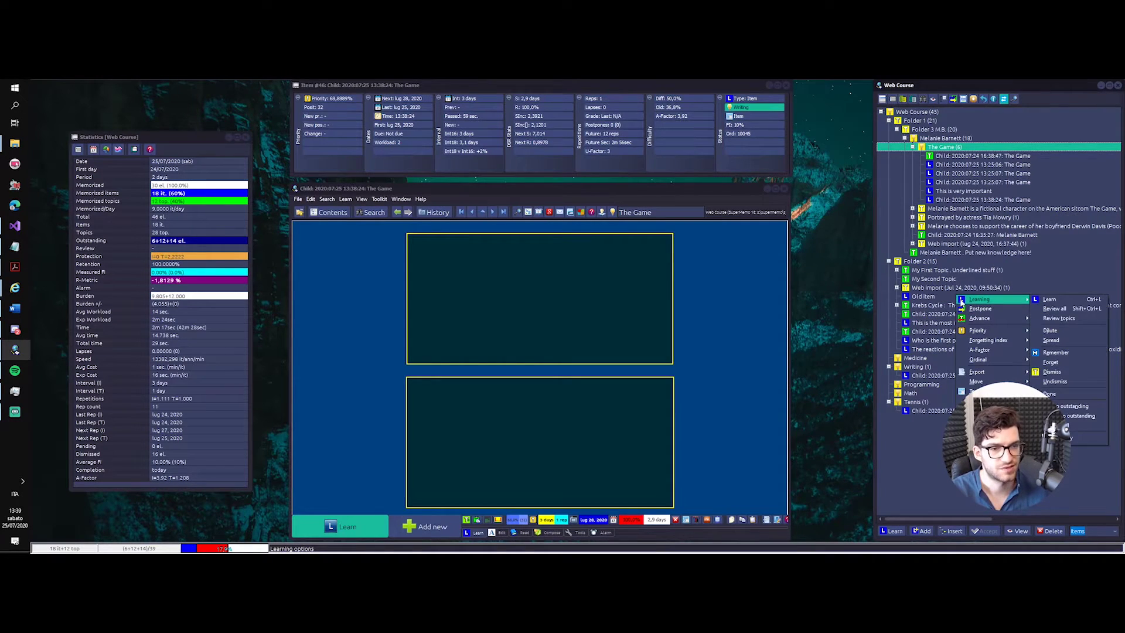
{"action": "left_click", "coordinate": [941, 147]}
{"action": "right_click", "coordinate": [944, 148]}
{"action": "key", "text": "Escape"}
{"action": "left_click", "coordinate": [938, 148]}
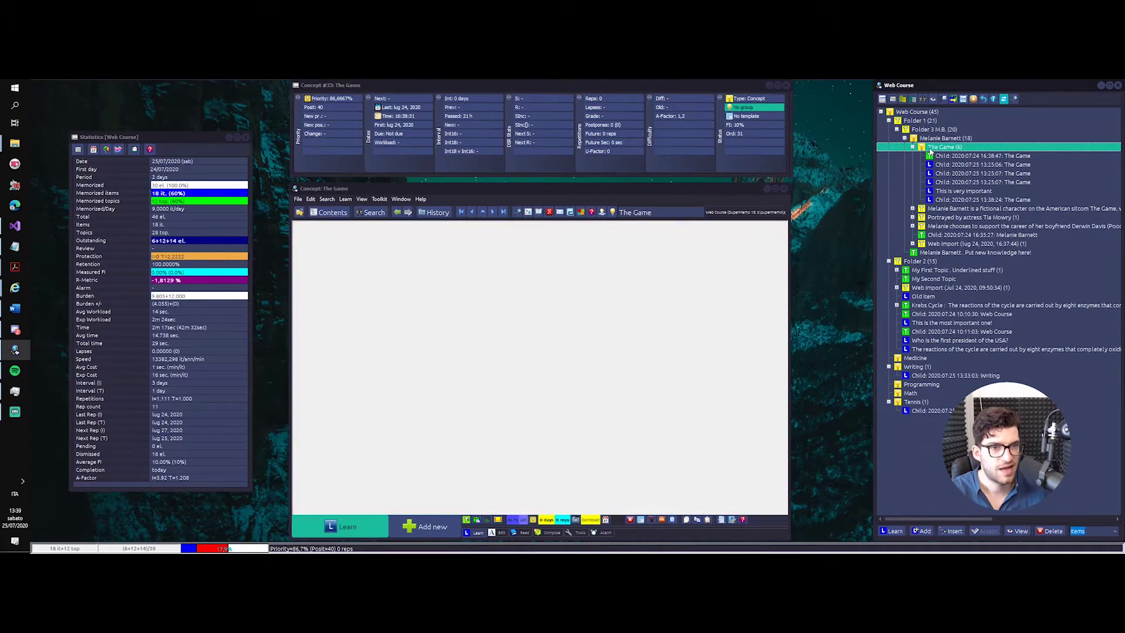
{"action": "right_click", "coordinate": [932, 151]}
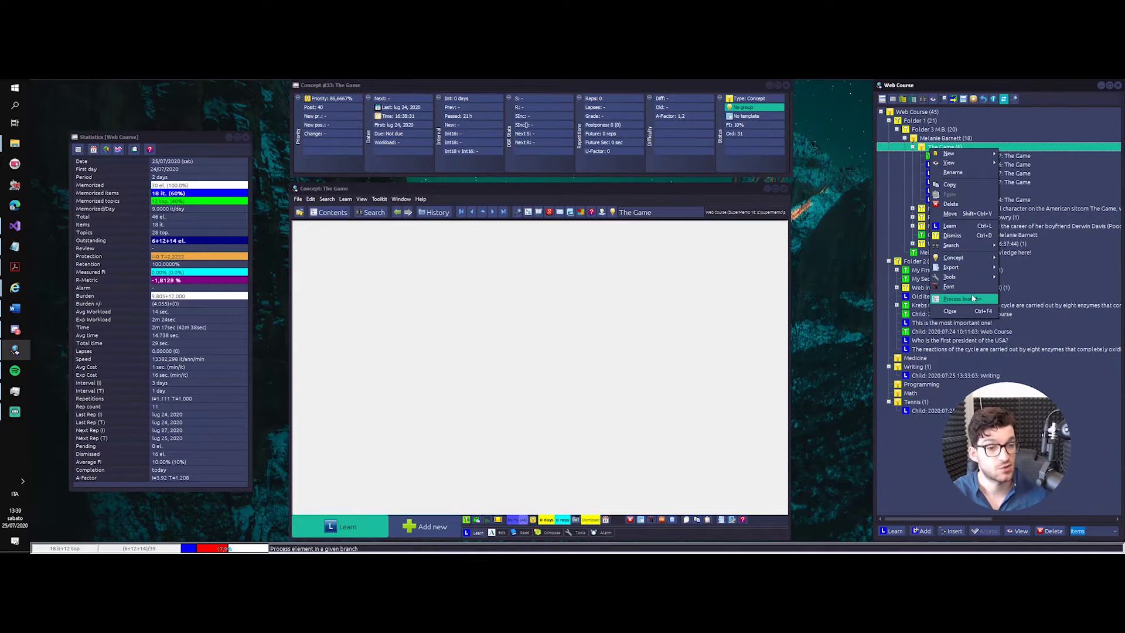
{"action": "right_click", "coordinate": [1013, 146]}
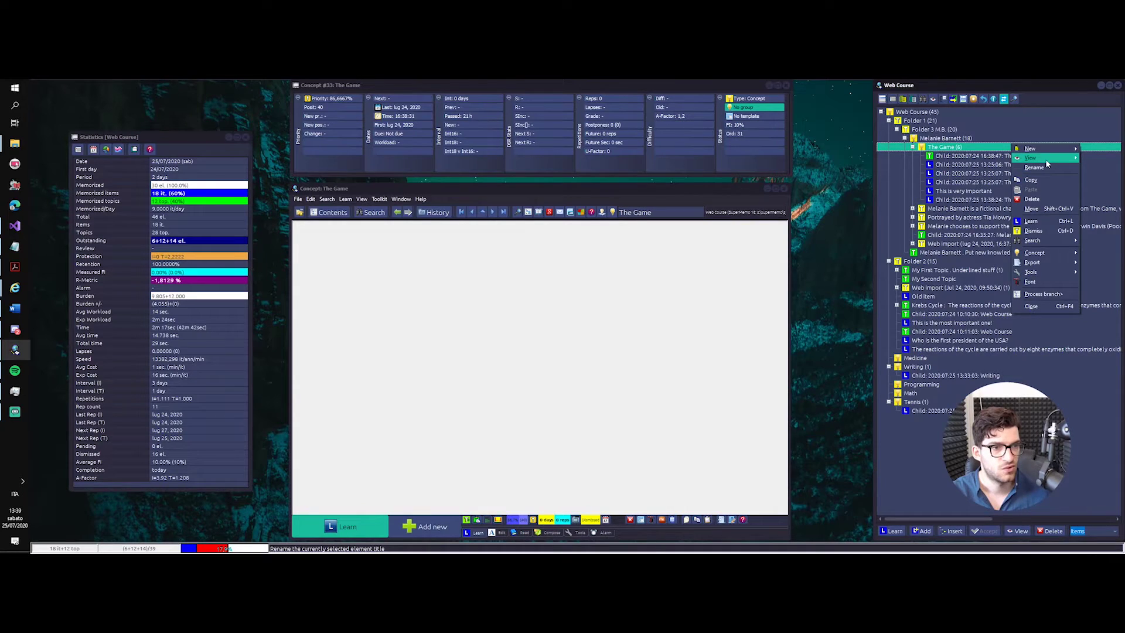
{"action": "left_click", "coordinate": [953, 141]}
{"action": "left_click", "coordinate": [953, 147]}
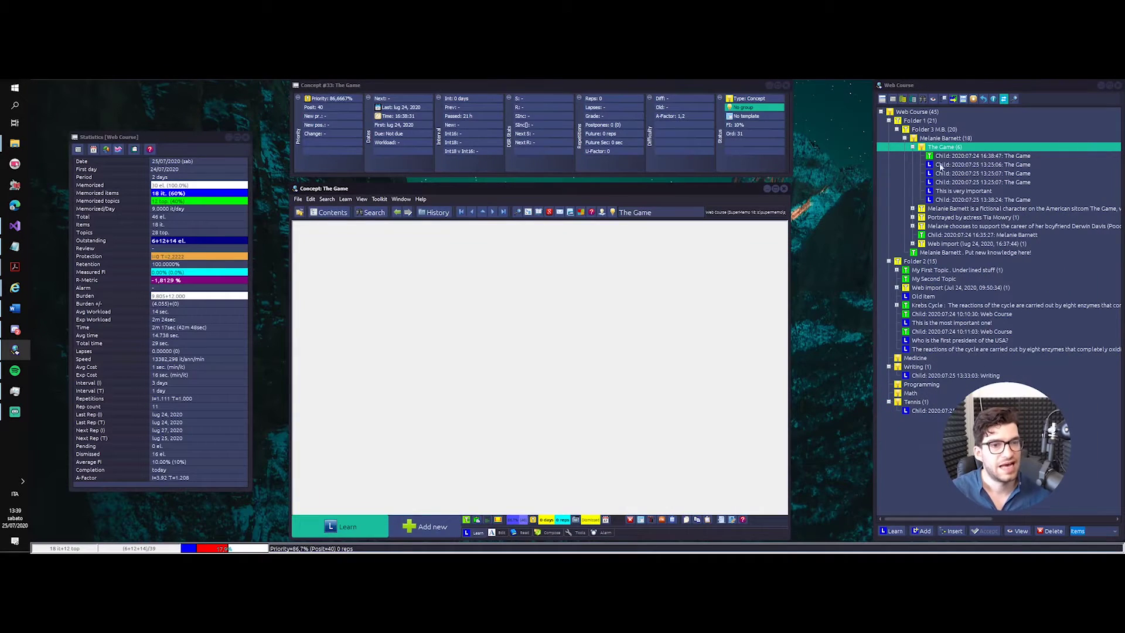
- Open the priority adjustment for The Game's whole branch and enter a range of 5 to 6 percent
{"action": "right_click", "coordinate": [938, 147]}
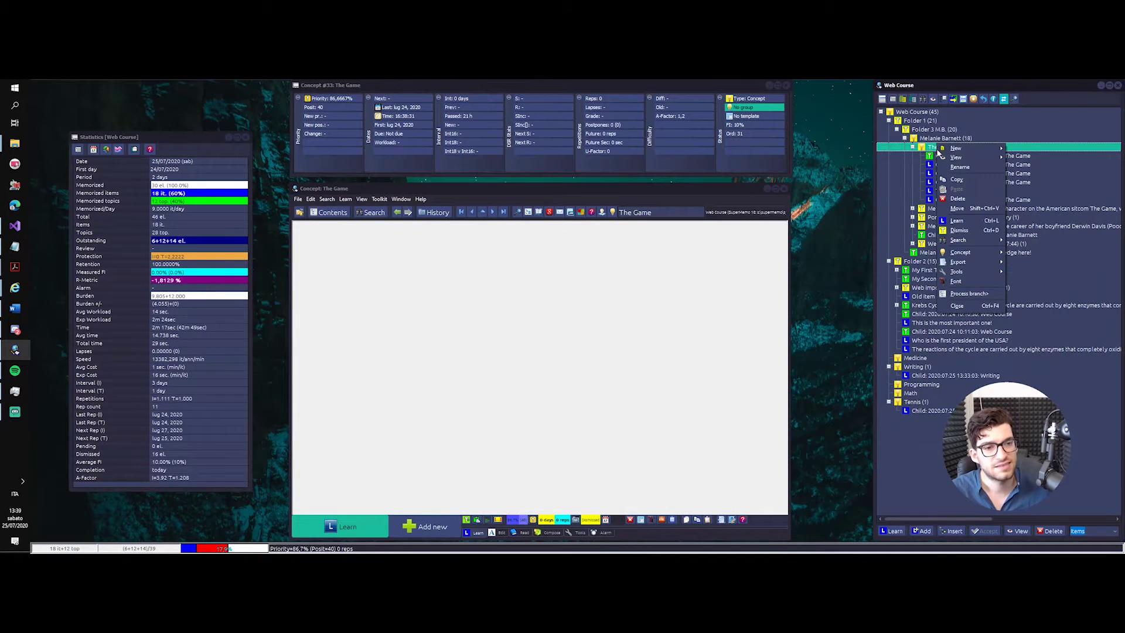
{"action": "left_click", "coordinate": [973, 294]}
{"action": "mouse_move", "coordinate": [992, 350]}
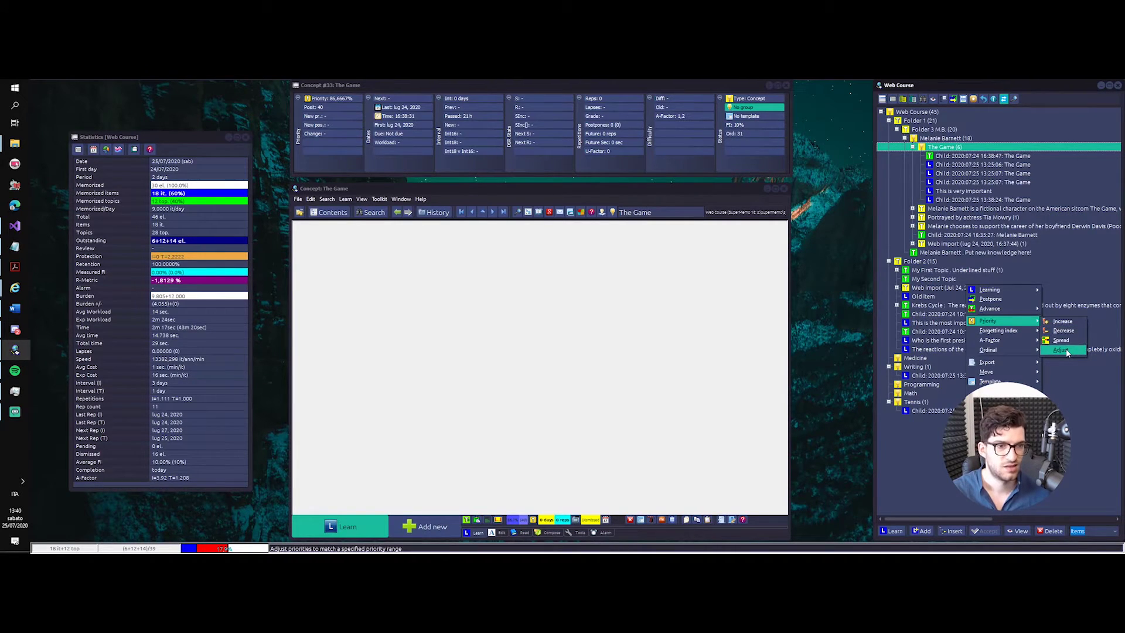
{"action": "left_click", "coordinate": [1067, 350]}
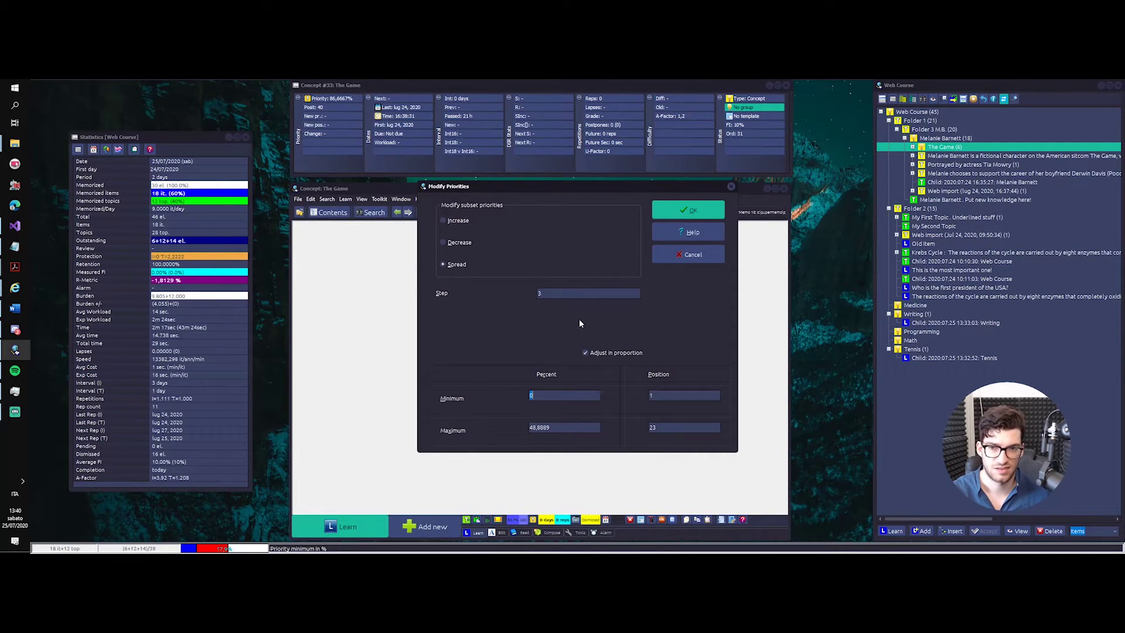
{"action": "left_click", "coordinate": [659, 395]}
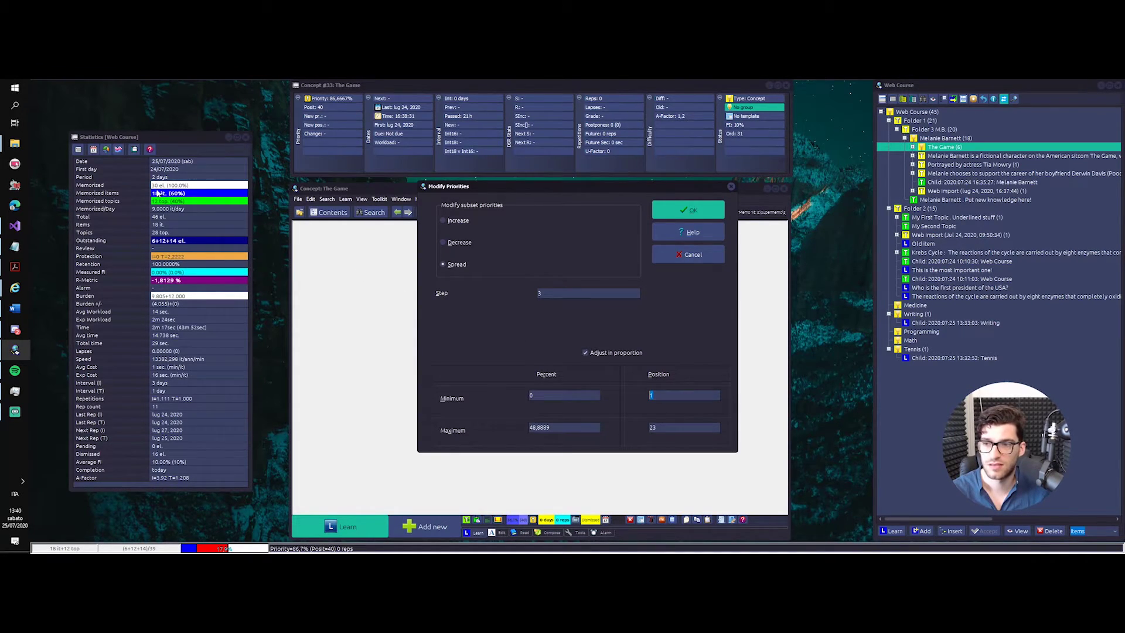
{"action": "left_click", "coordinate": [578, 428]}
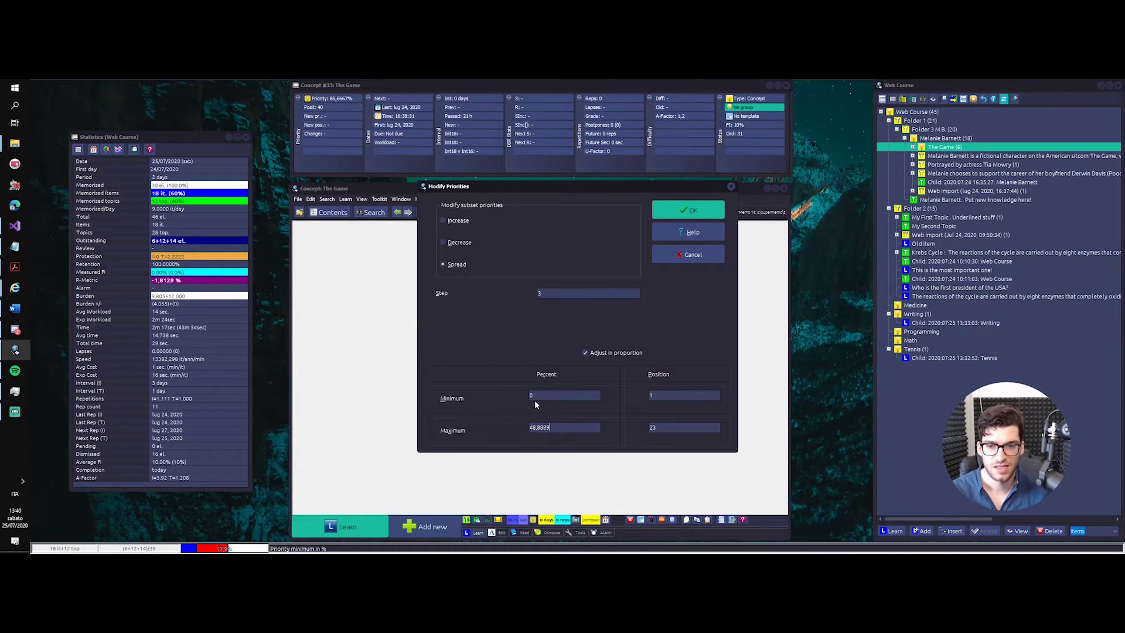
{"action": "key", "text": "BackSpace"}
{"action": "type", "text": "5"}
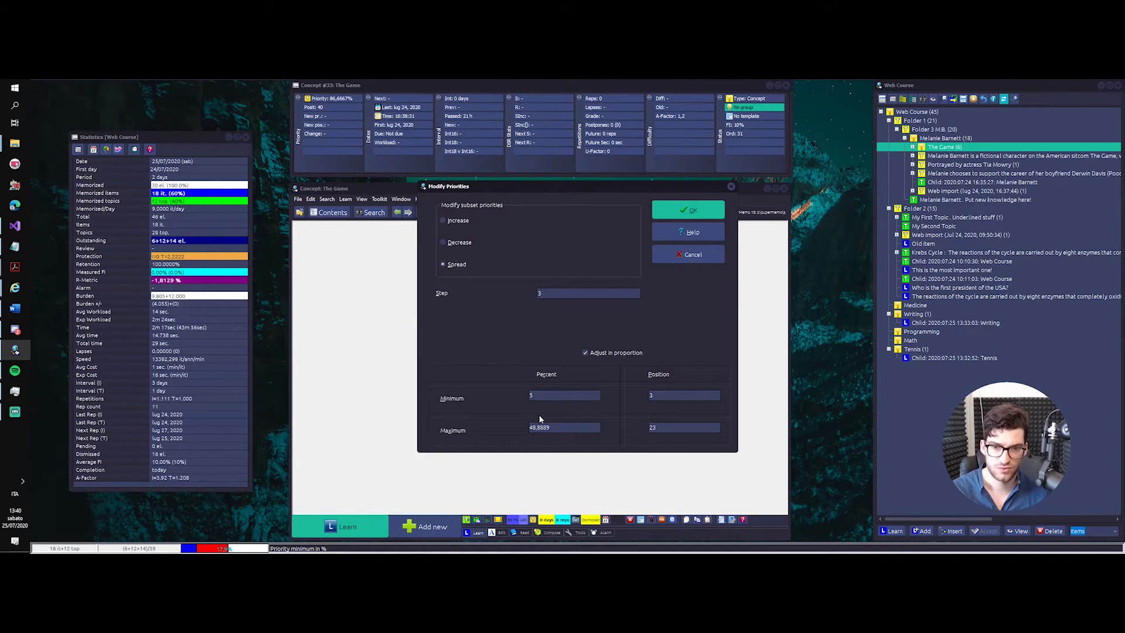
{"action": "left_click_drag", "start_coordinate": [553, 432], "coordinate": [417, 443]}
{"action": "type", "text": "6"}
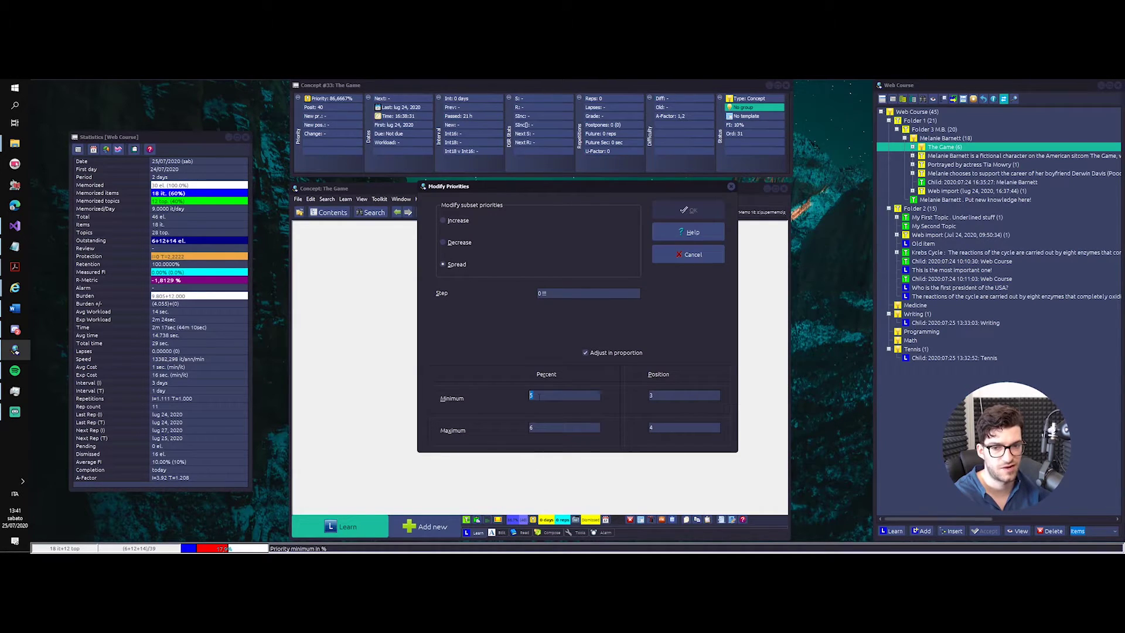
- Set the branch's priority range to positions 25 to 30 and apply the proportional adjustment
{"action": "key", "text": "Tab"}
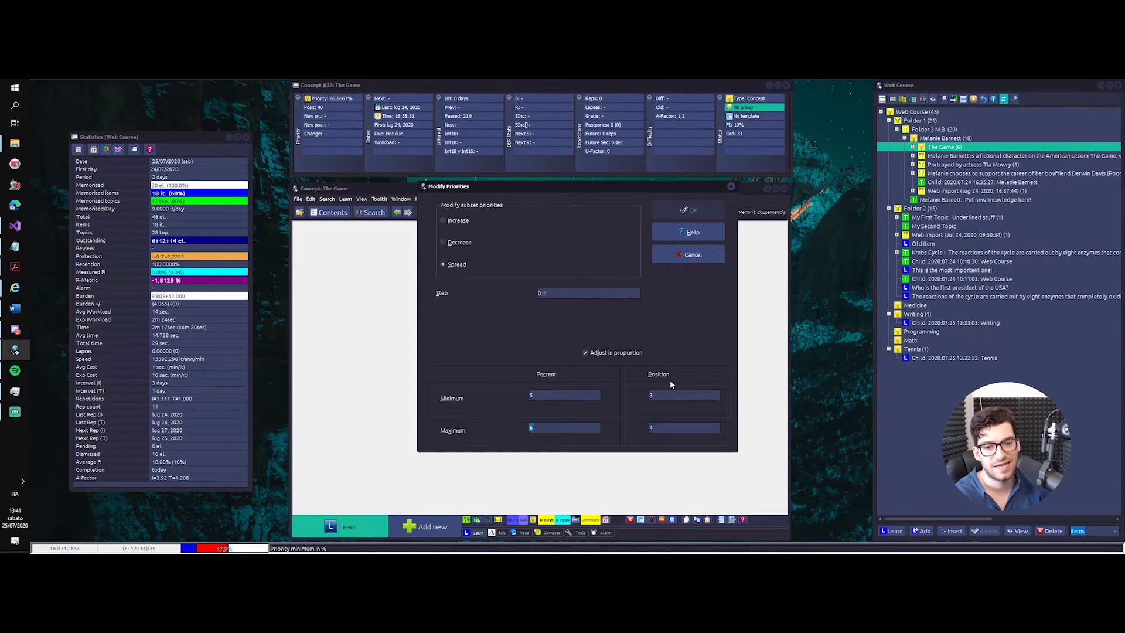
{"action": "key", "text": "Tab"}
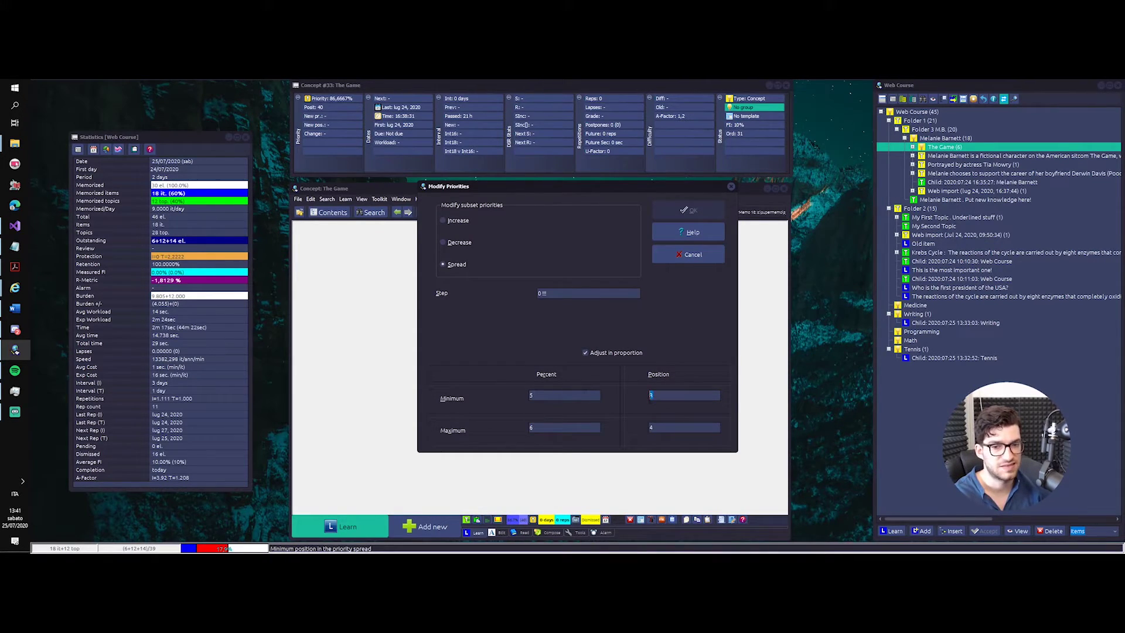
{"action": "key", "text": "Tab"}
{"action": "left_click", "coordinate": [669, 427]}
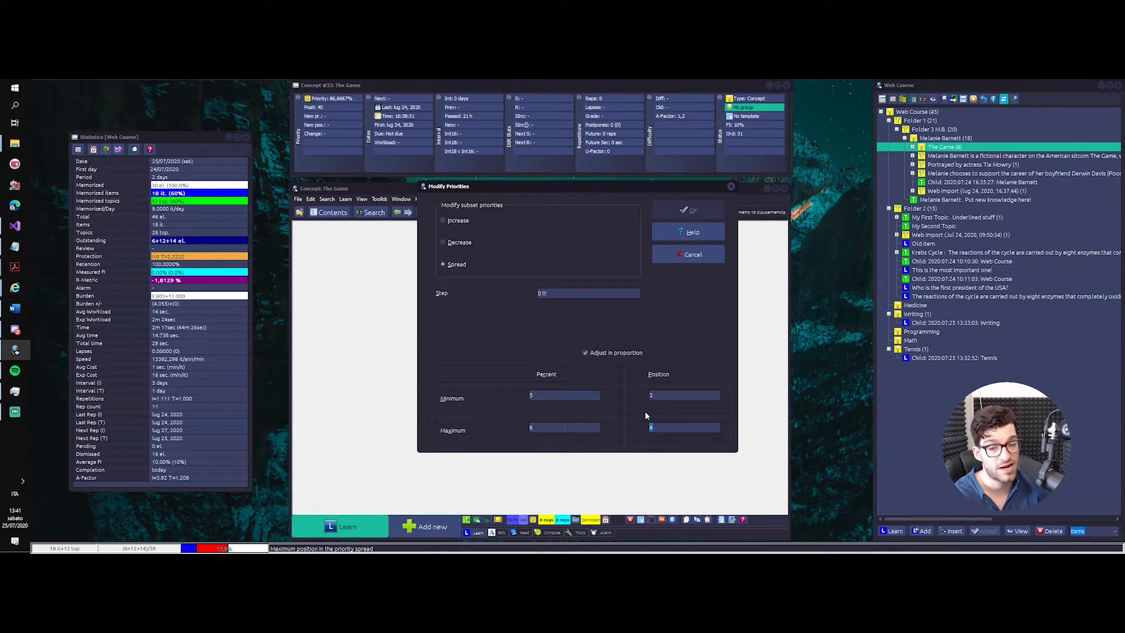
{"action": "key", "text": "Tab"}
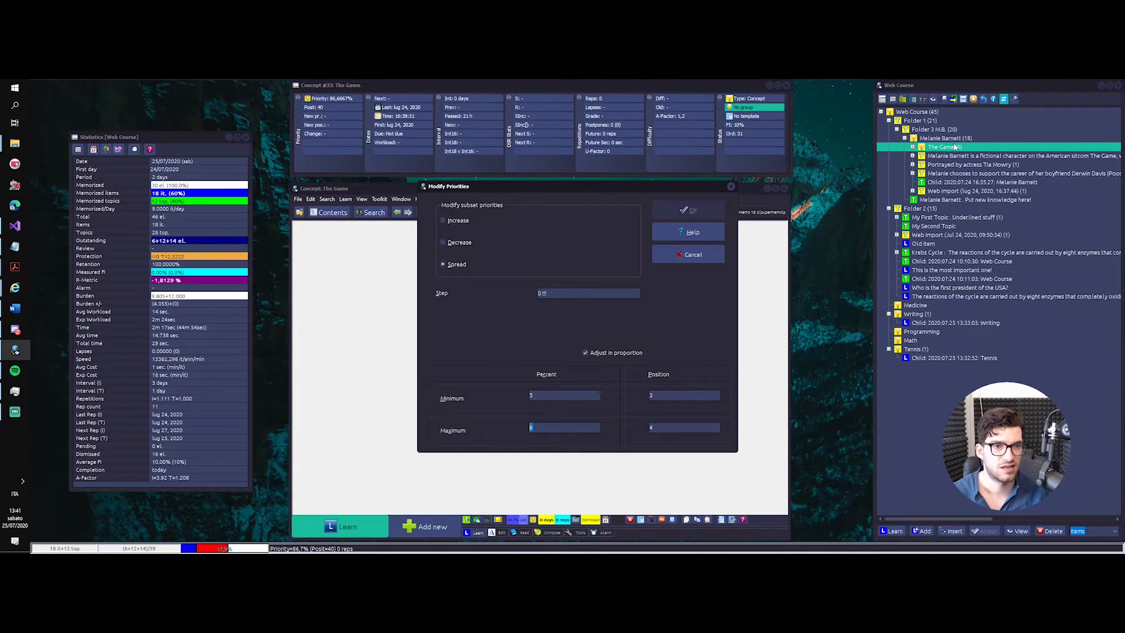
{"action": "key", "text": "Tab"}
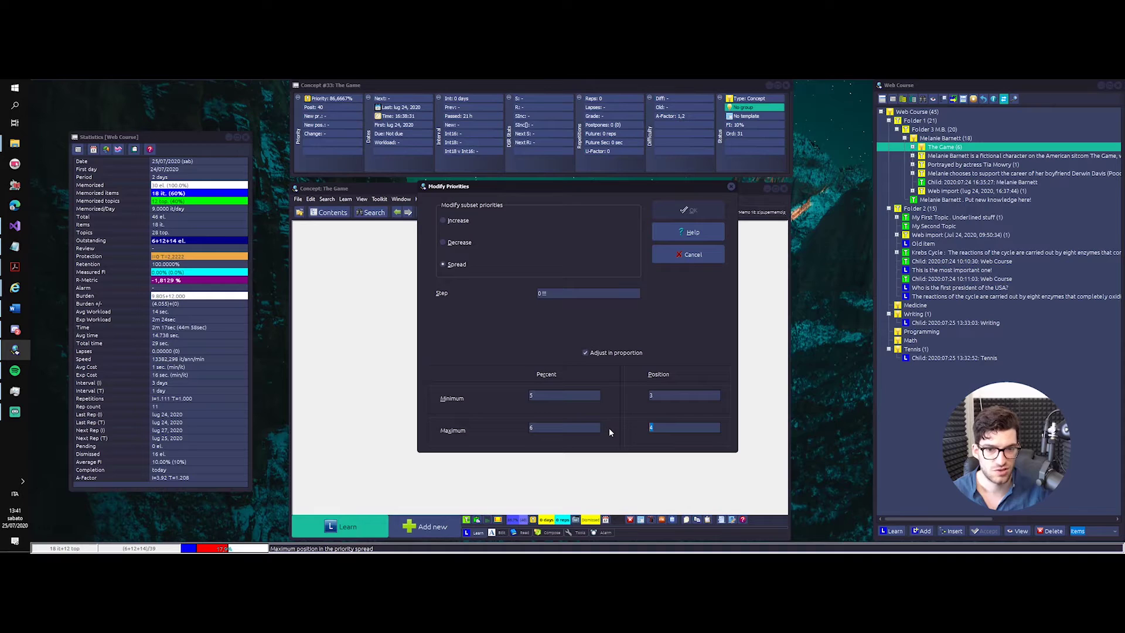
{"action": "type", "text": "30"}
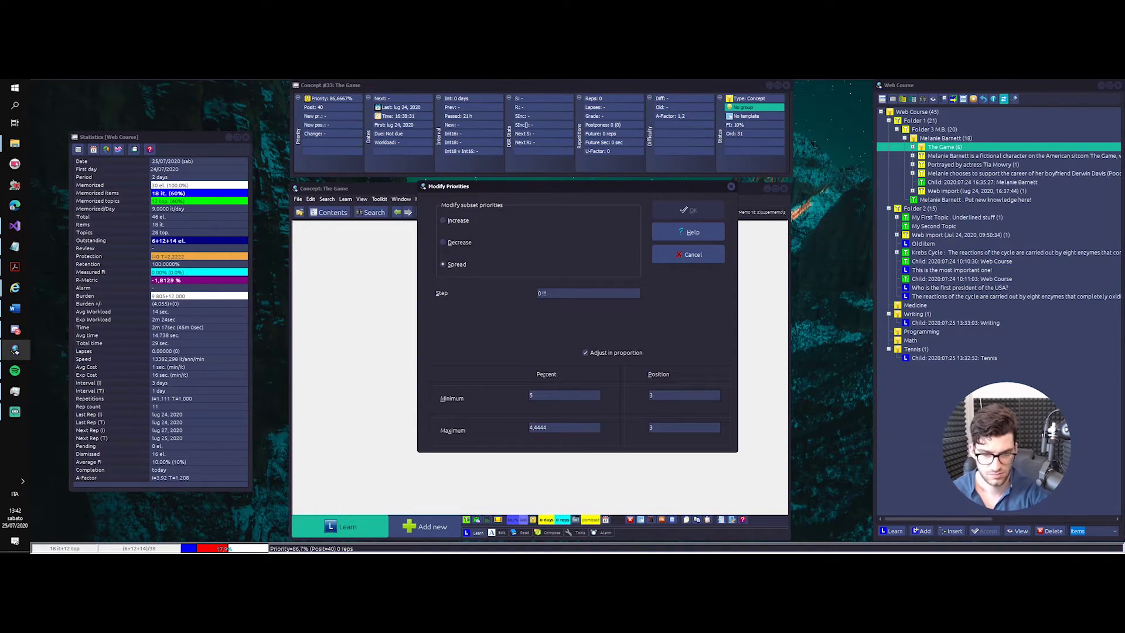
{"action": "key", "text": "shift+Tab"}
{"action": "key", "text": "shift+Tab"}
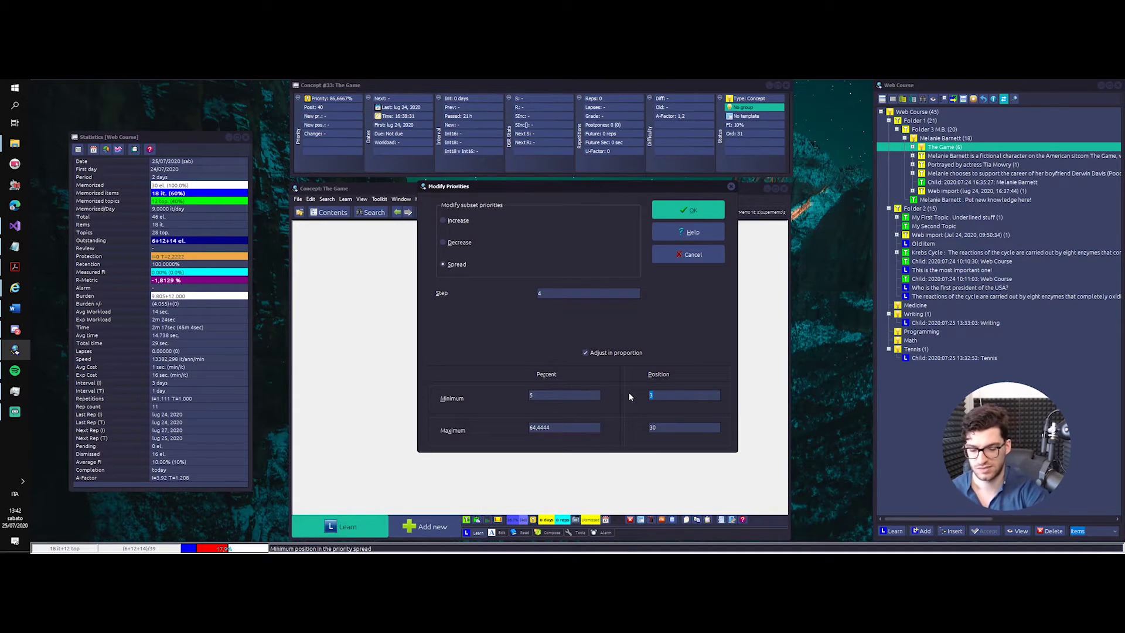
{"action": "type", "text": "25"}
{"action": "key", "text": "BackSpace"}
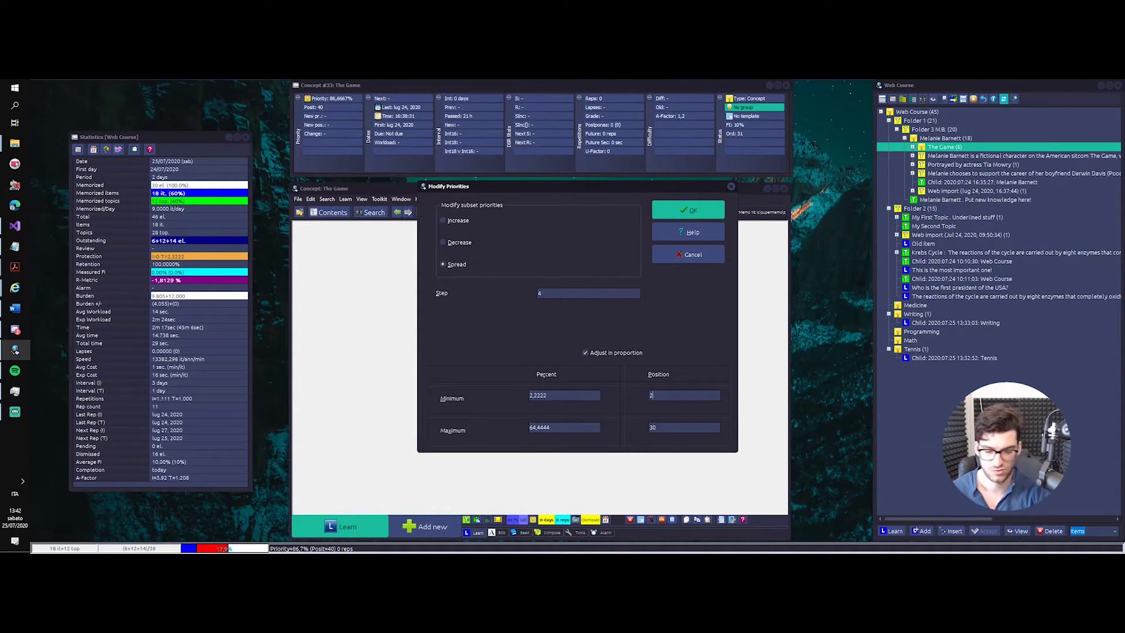
{"action": "type", "text": "6"}
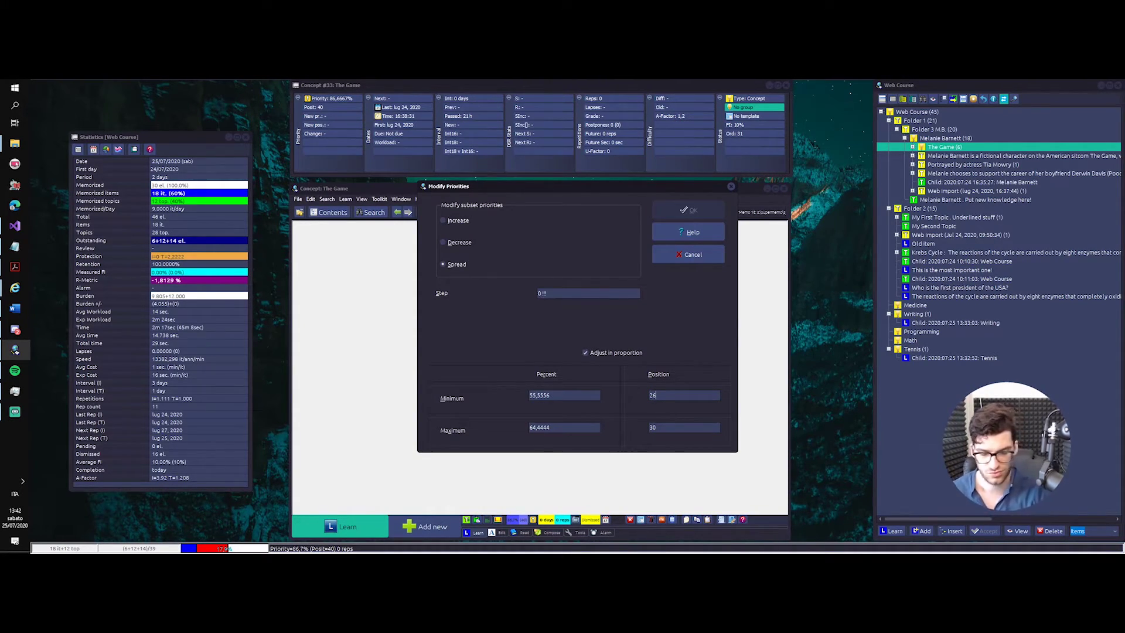
{"action": "key", "text": "BackSpace"}
{"action": "type", "text": "5"}
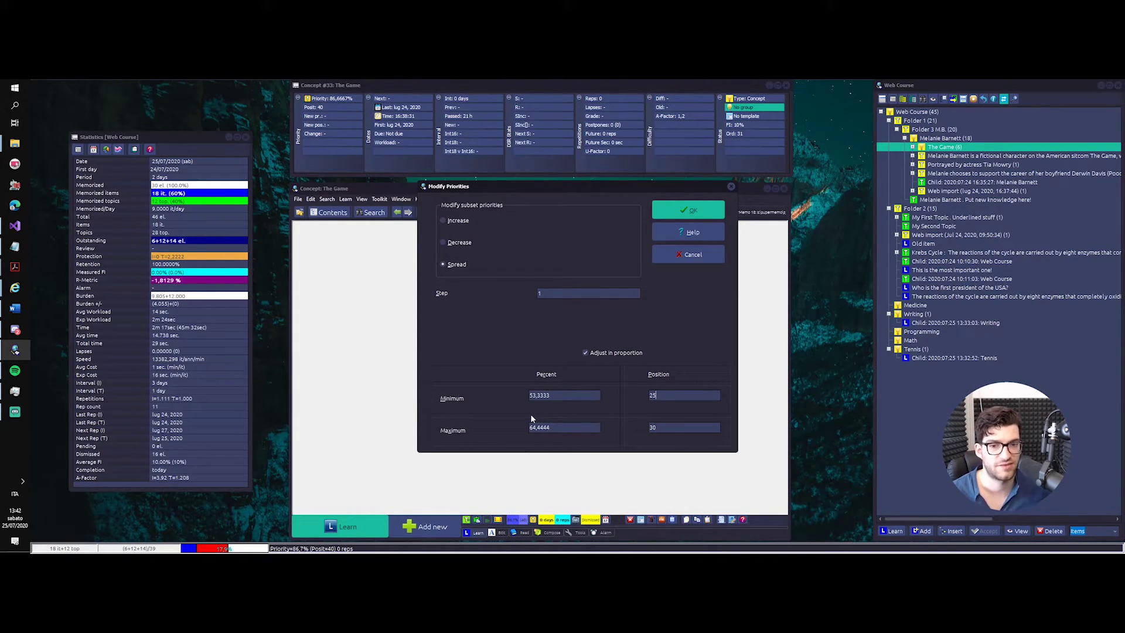
{"action": "key", "text": "Return"}
- Examine the priorities in the outstanding elements list, and return to the default window layout
{"action": "left_click", "coordinate": [362, 198]}
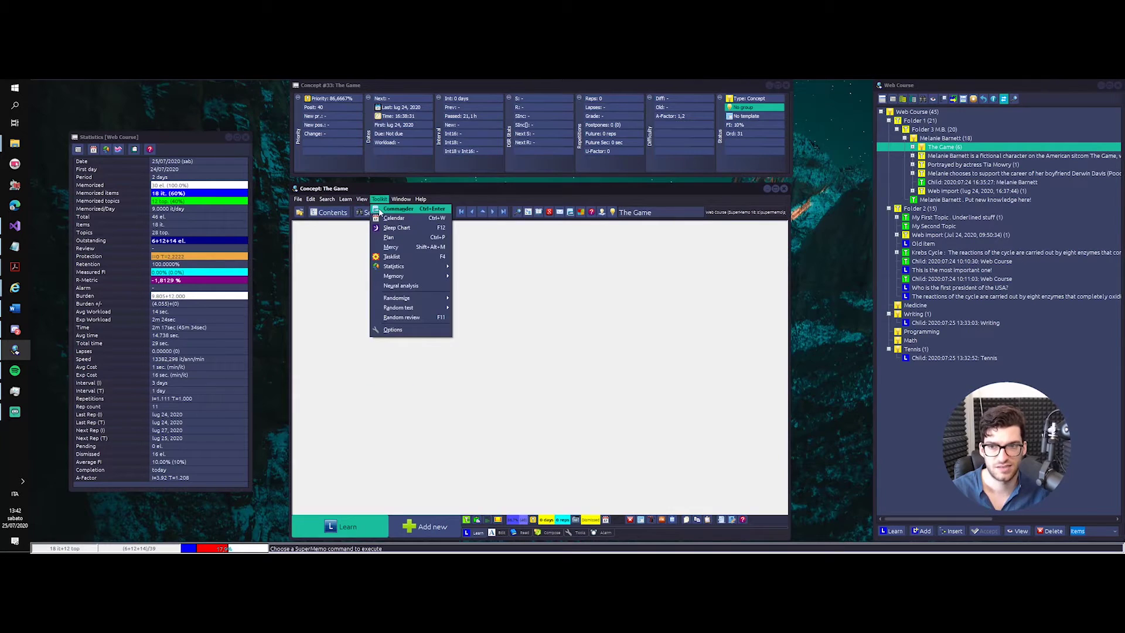
{"action": "left_click", "coordinate": [365, 209]}
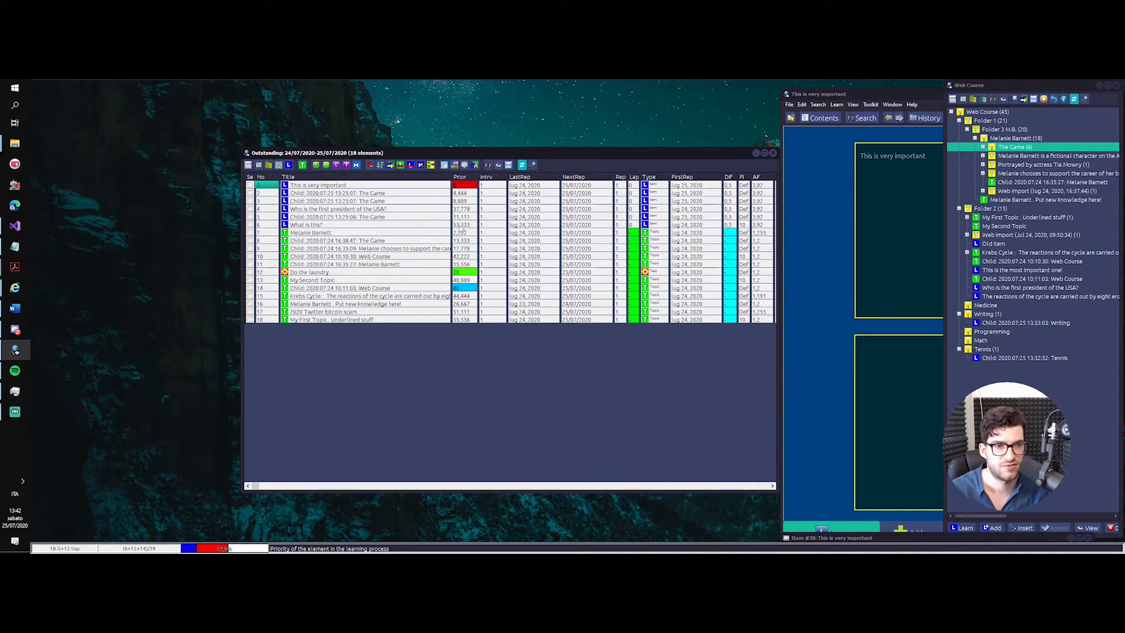
{"action": "key", "text": "ctrl+F5"}
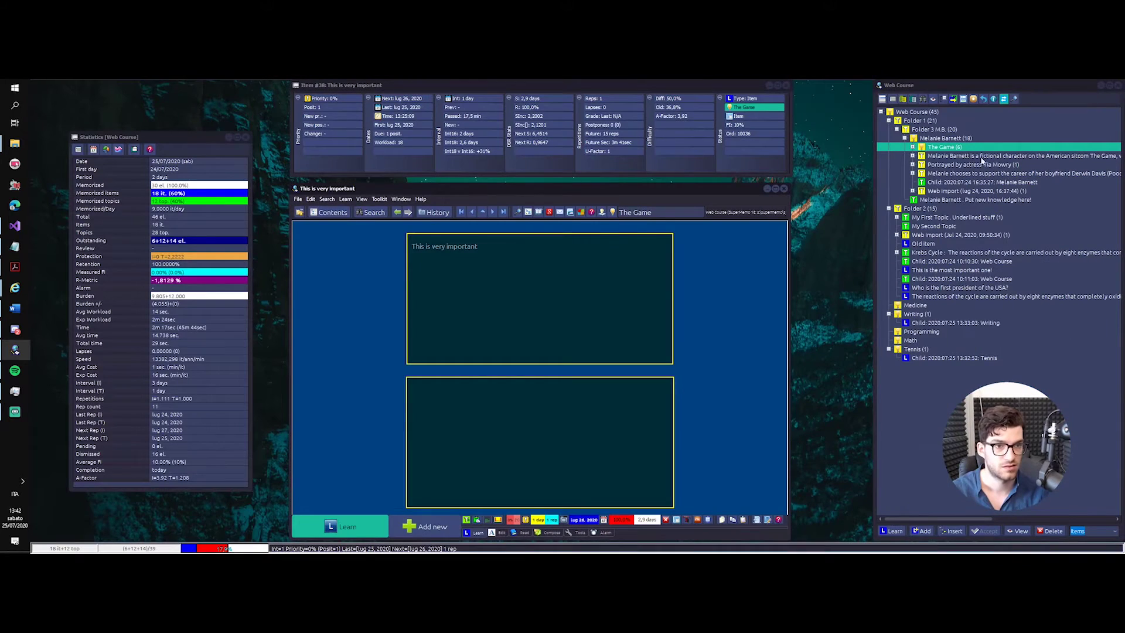
{"action": "right_click", "coordinate": [955, 150]}
{"action": "left_click", "coordinate": [986, 300]}
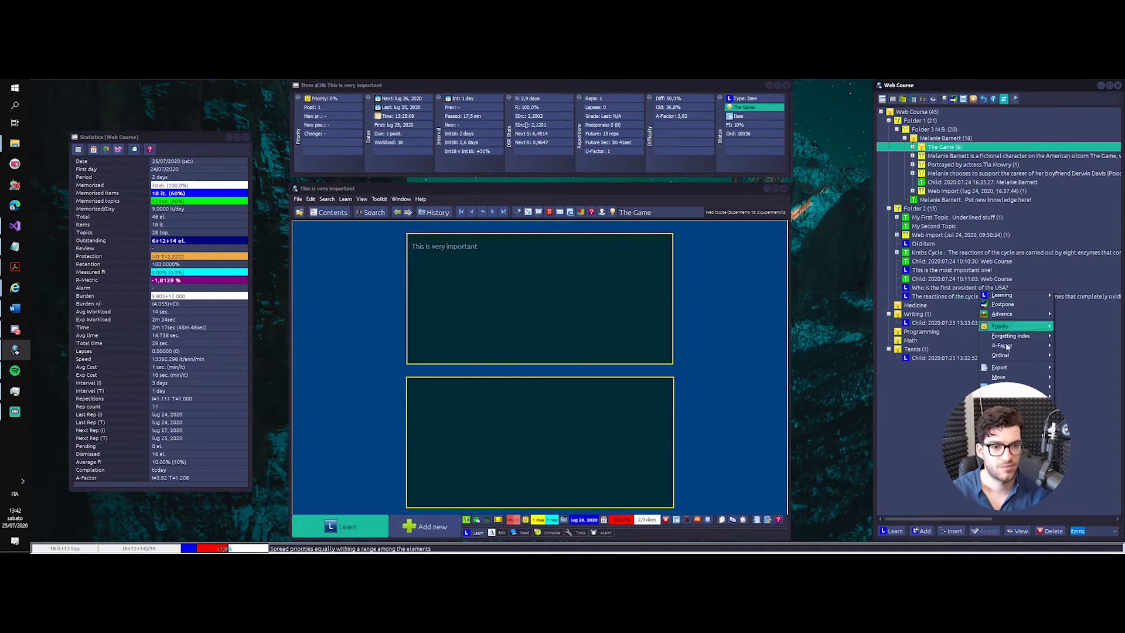
{"action": "mouse_move", "coordinate": [1008, 327]}
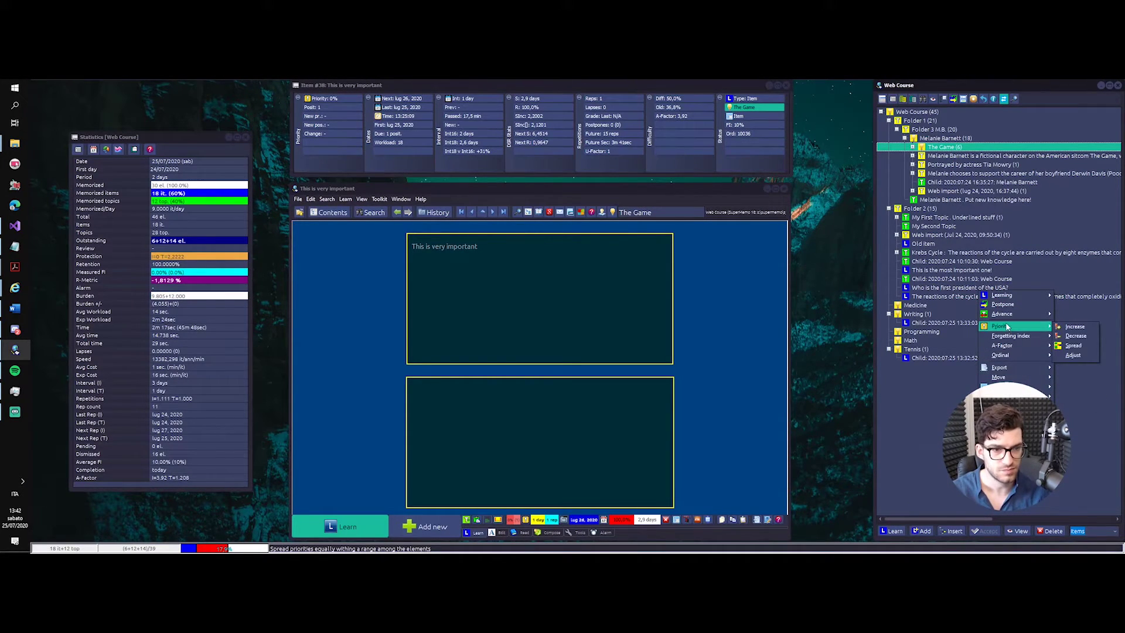
{"action": "left_click", "coordinate": [1076, 356]}
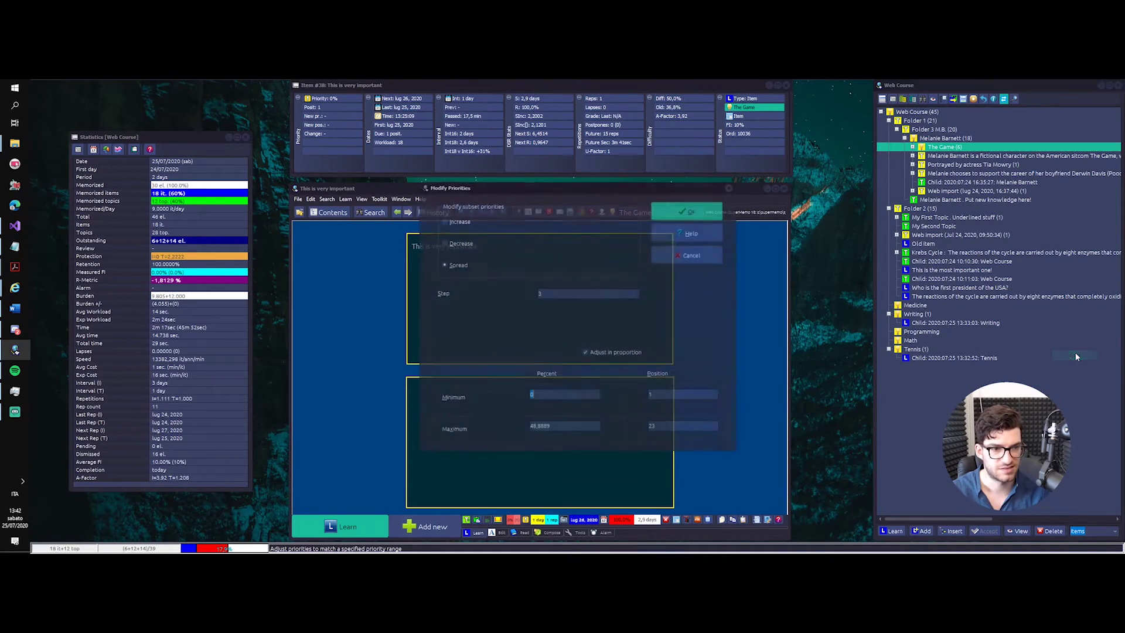
{"action": "key", "text": "Return"}
- Open the priority modification for The Game's branch, turn off Adjust in proportion and set the maximum to 100 percent
{"action": "right_click", "coordinate": [945, 147]}
{"action": "left_click", "coordinate": [977, 298]}
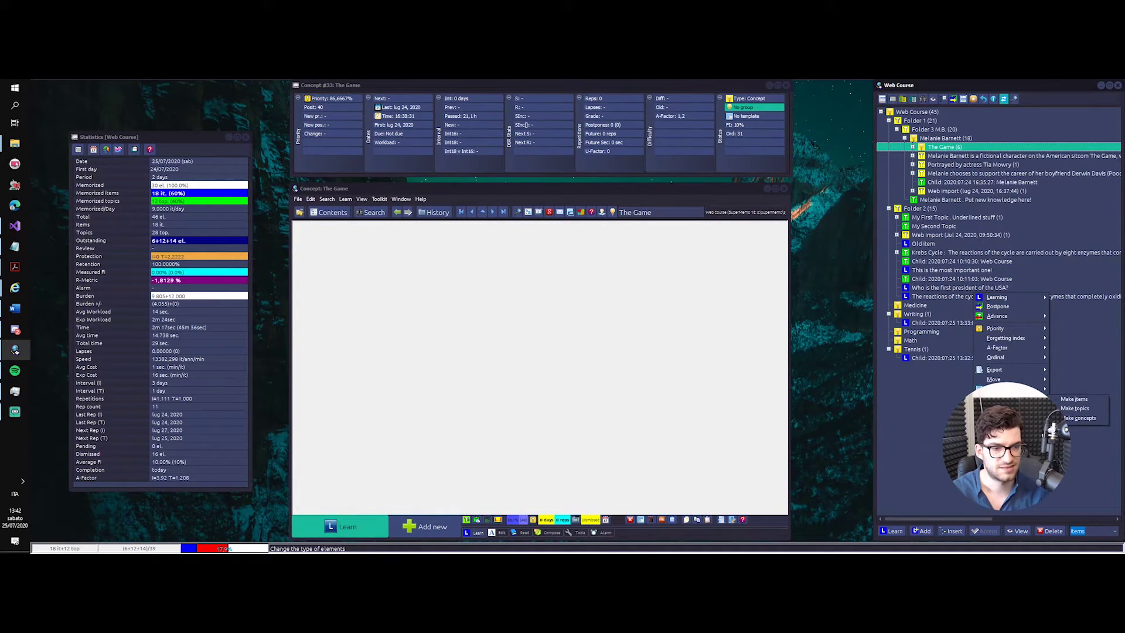
{"action": "mouse_move", "coordinate": [1008, 329]}
{"action": "left_click", "coordinate": [1070, 330]}
{"action": "left_click", "coordinate": [594, 357]}
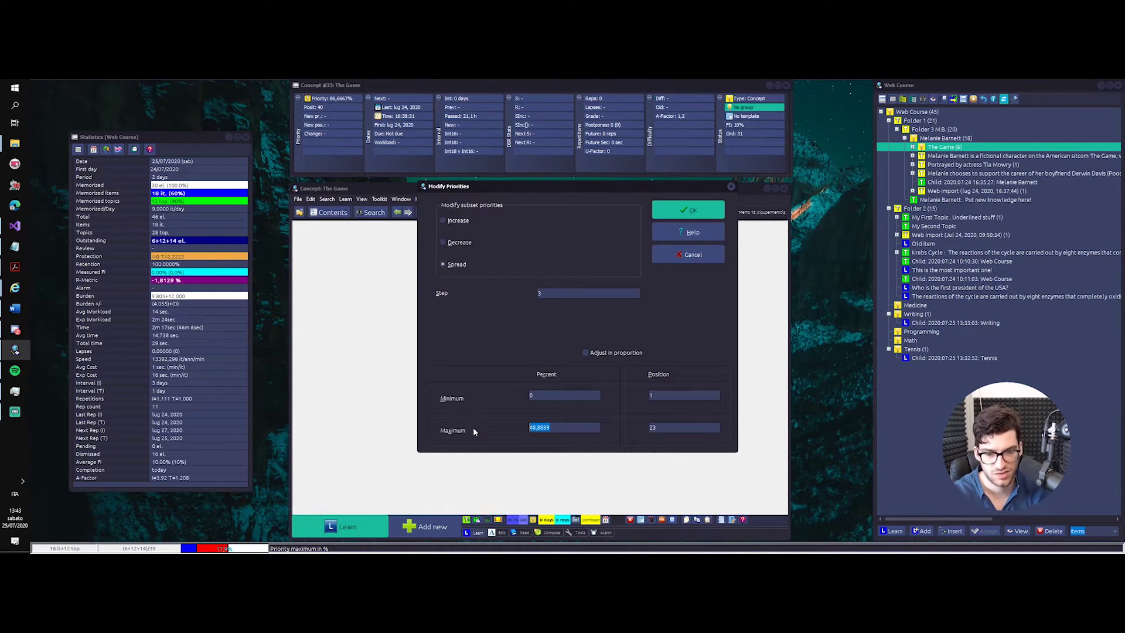
{"action": "type", "text": "100"}
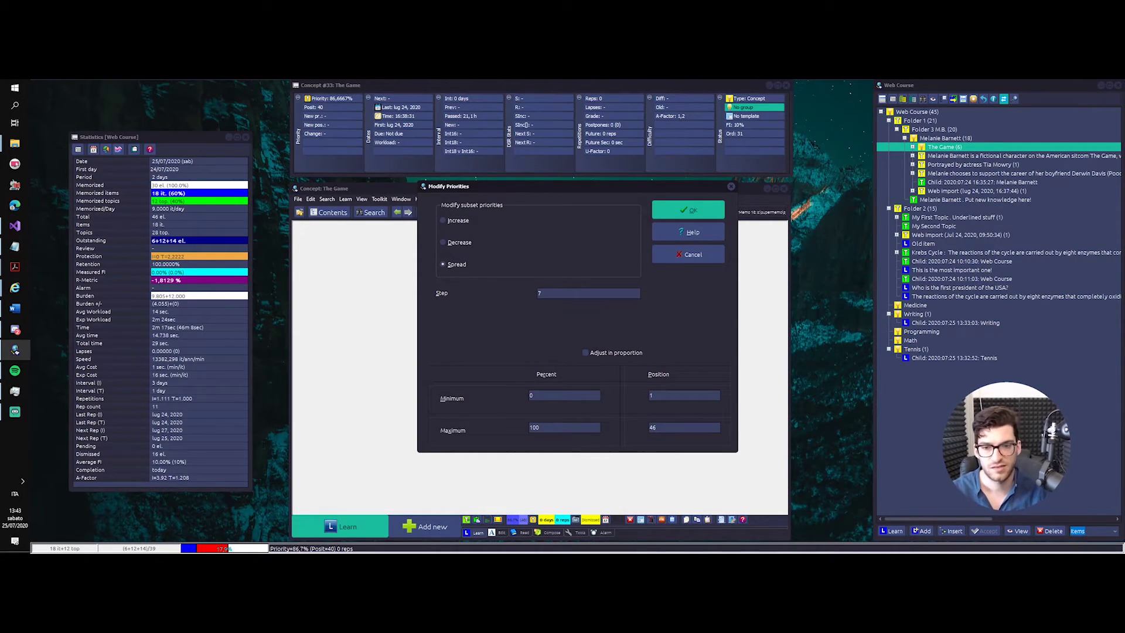
- Try a minimum priority of 70 percent with Adjust in proportion toggled on and off, and close the dialog without applying
{"action": "left_click", "coordinate": [603, 353]}
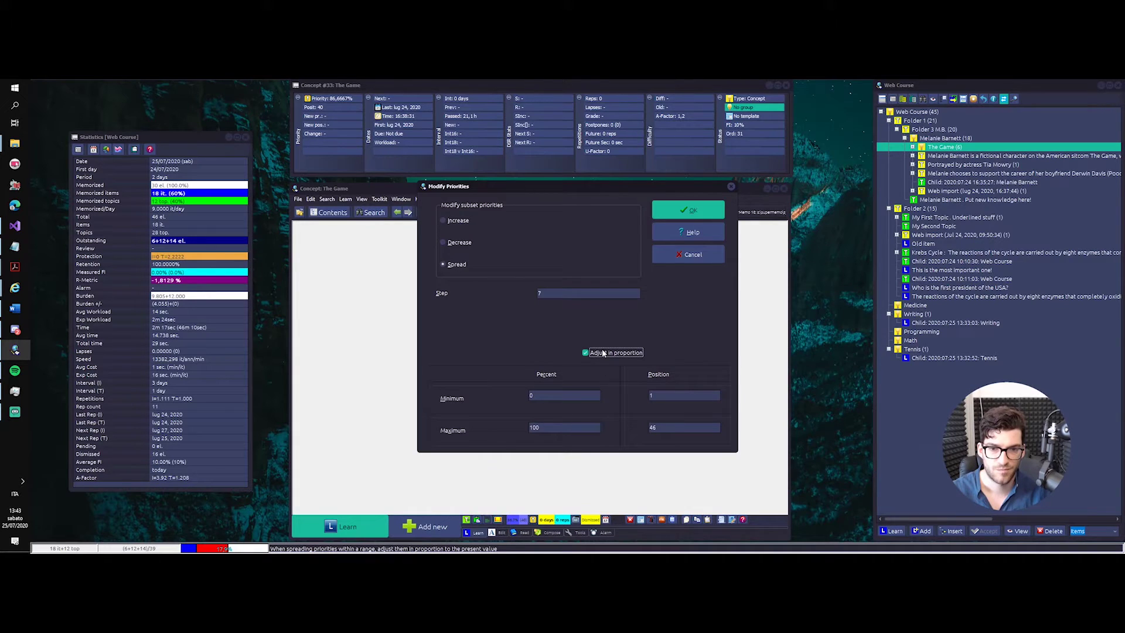
{"action": "left_click", "coordinate": [598, 354]}
{"action": "left_click", "coordinate": [554, 396]}
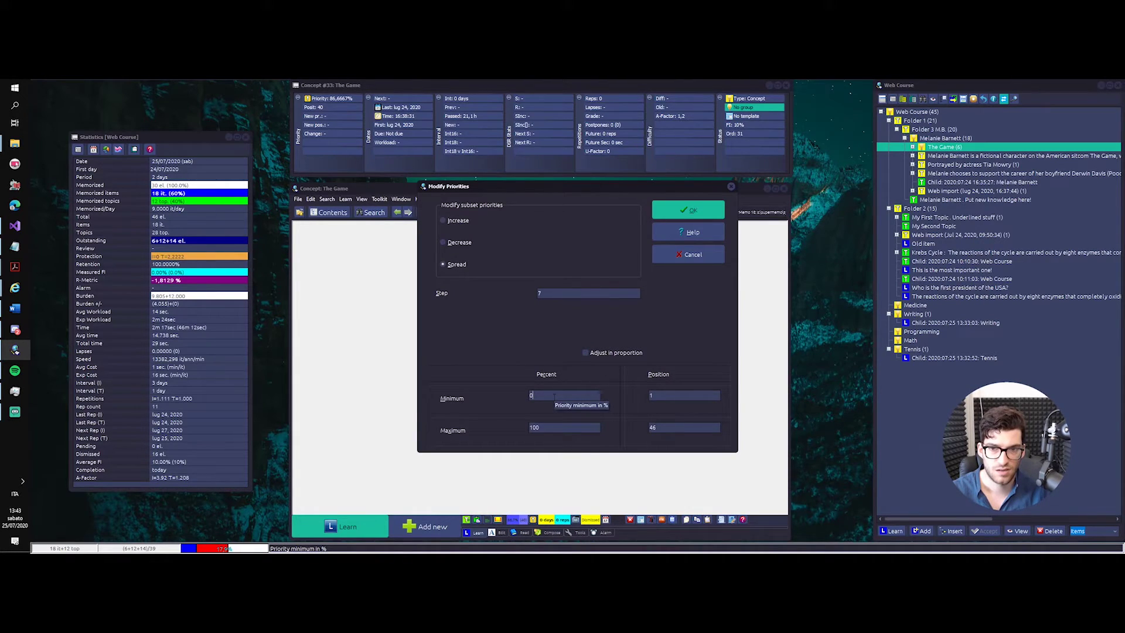
{"action": "left_click_drag", "start_coordinate": [566, 393], "coordinate": [484, 396]}
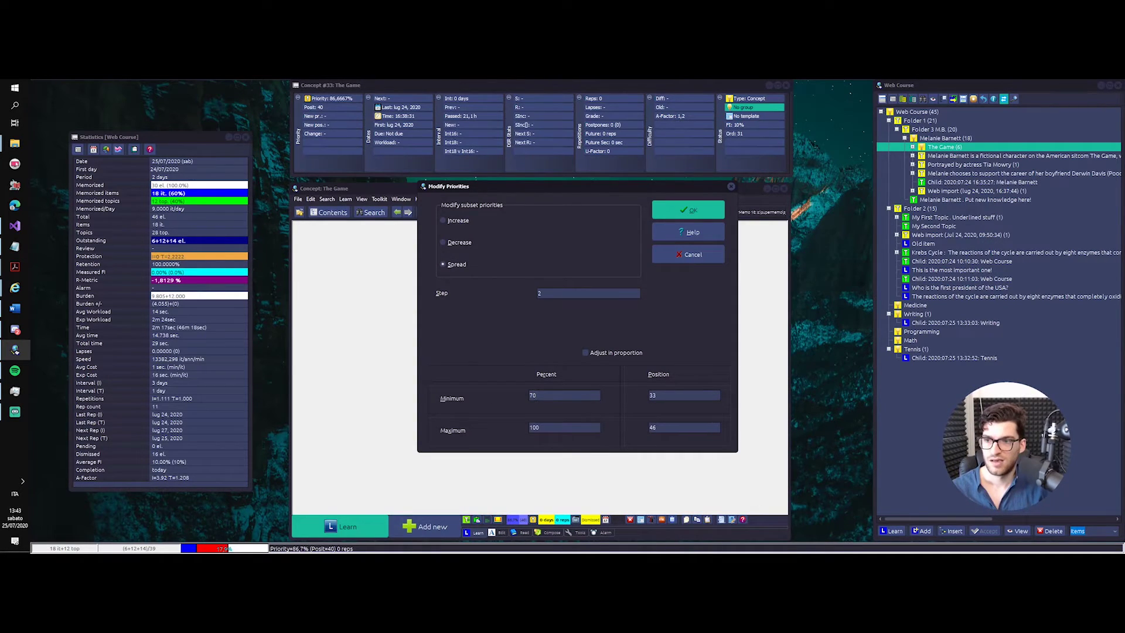
{"action": "left_click", "coordinate": [606, 354]}
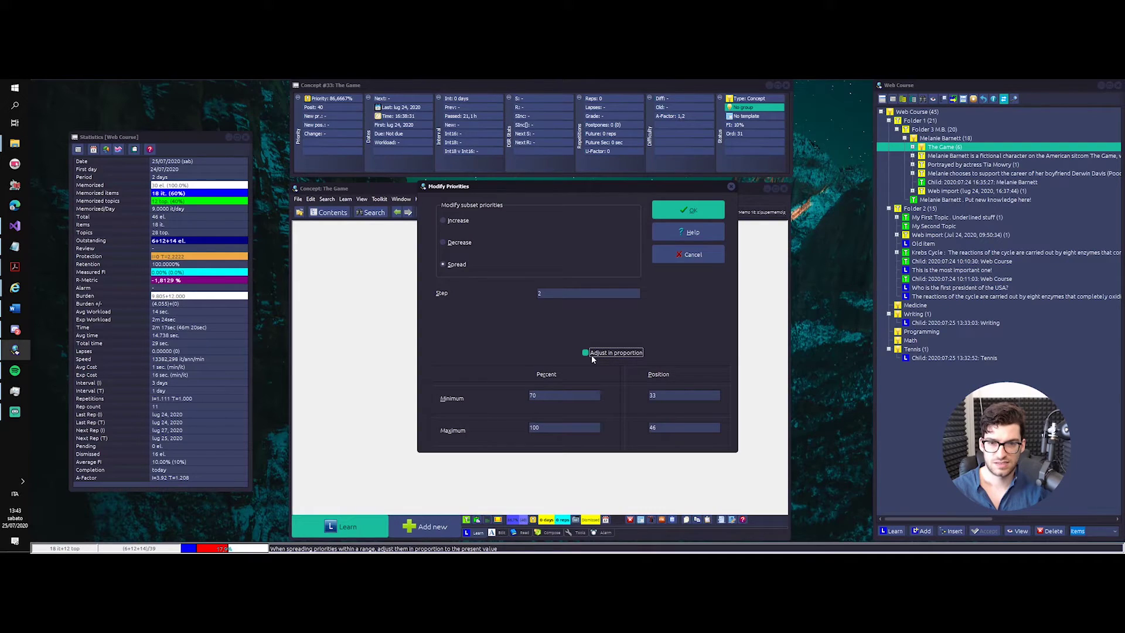
{"action": "key", "text": "space"}
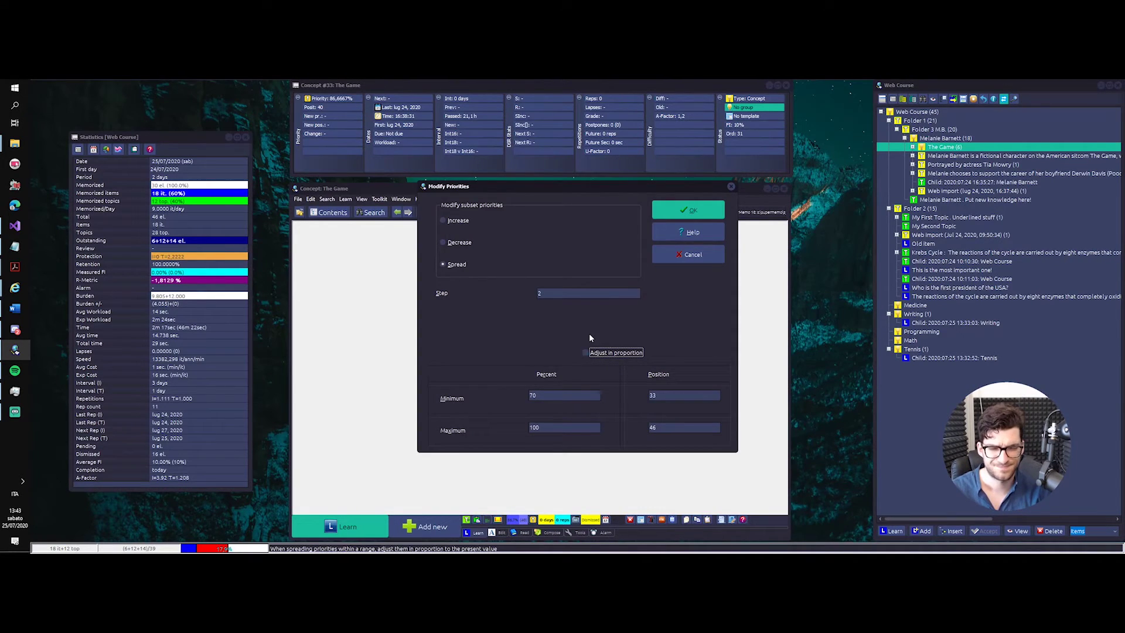
{"action": "left_click", "coordinate": [732, 186]}
- Spread the priorities of The Game's branch between 80 and 100 percent and apply the change
{"action": "right_click", "coordinate": [957, 147]}
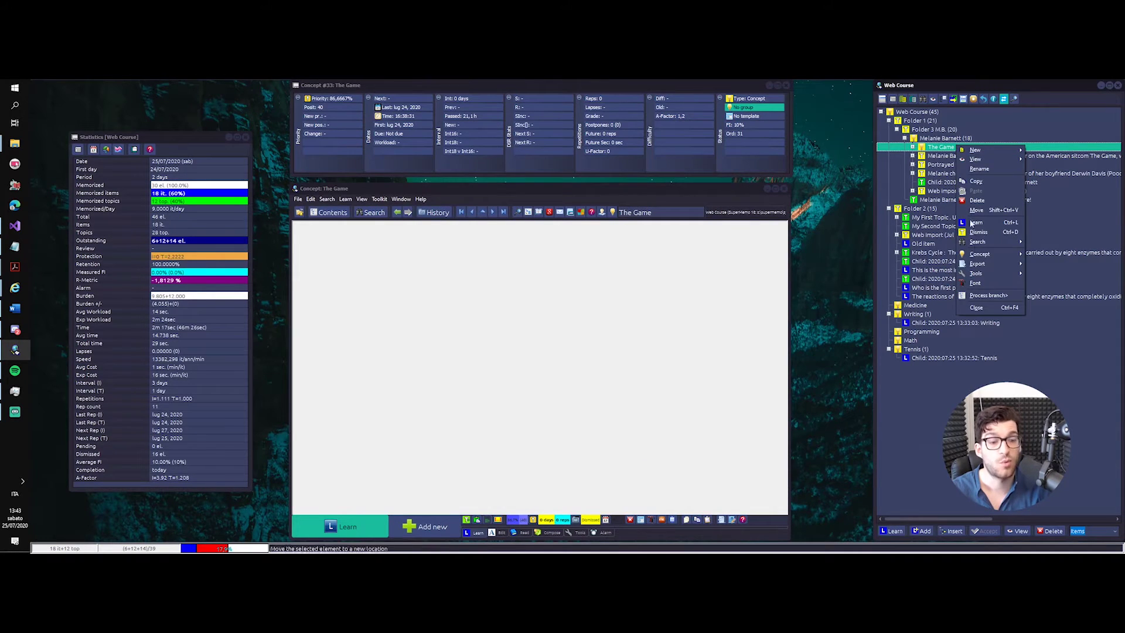
{"action": "left_click", "coordinate": [993, 296]}
{"action": "mouse_move", "coordinate": [1023, 323]}
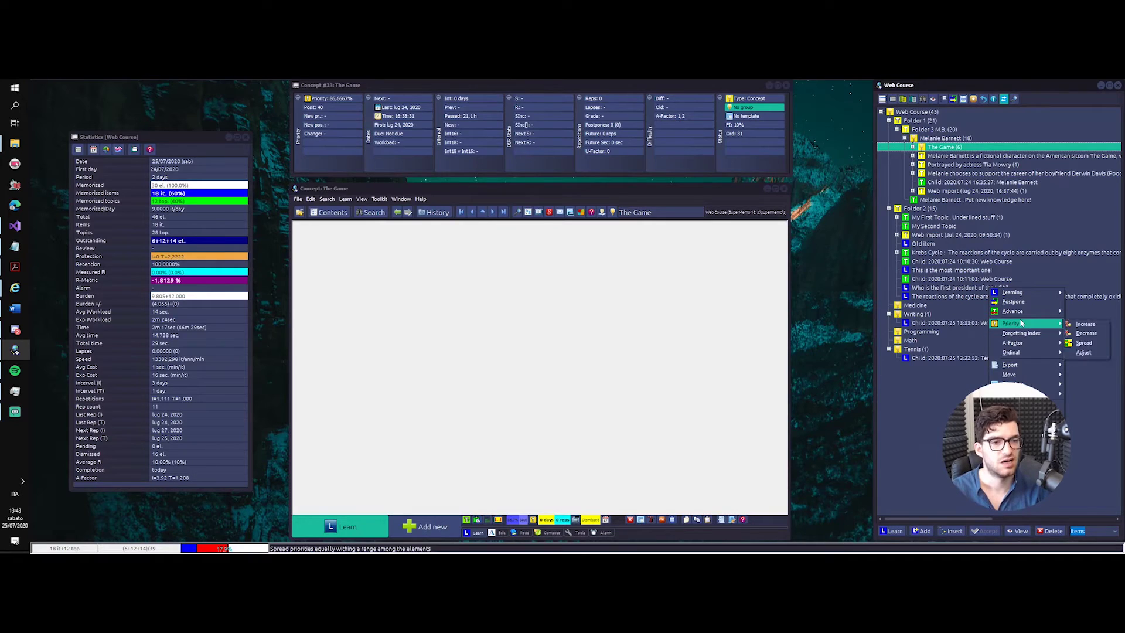
{"action": "left_click", "coordinate": [1084, 343]}
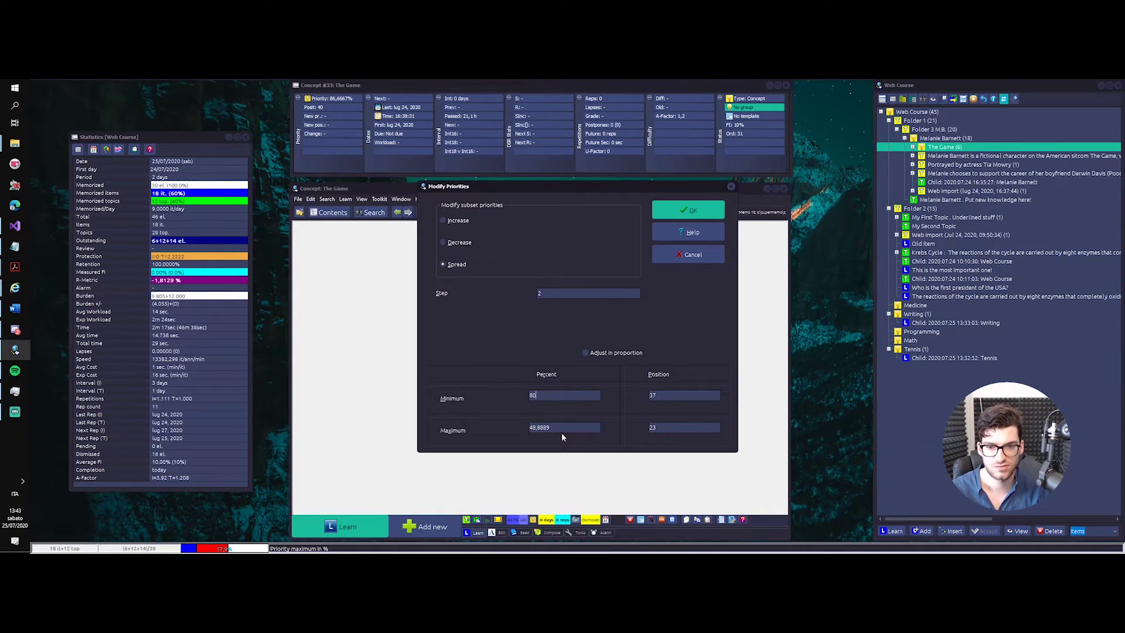
{"action": "key", "text": "Tab"}
{"action": "type", "text": "100"}
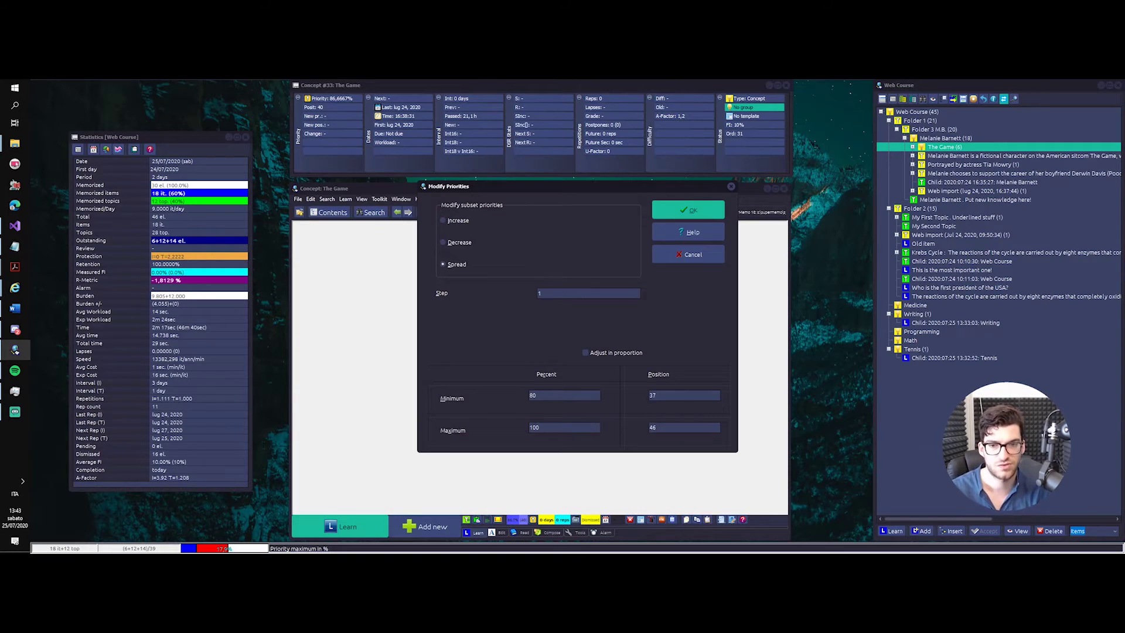
{"action": "left_click", "coordinate": [687, 213]}
{"action": "left_click", "coordinate": [475, 329]}
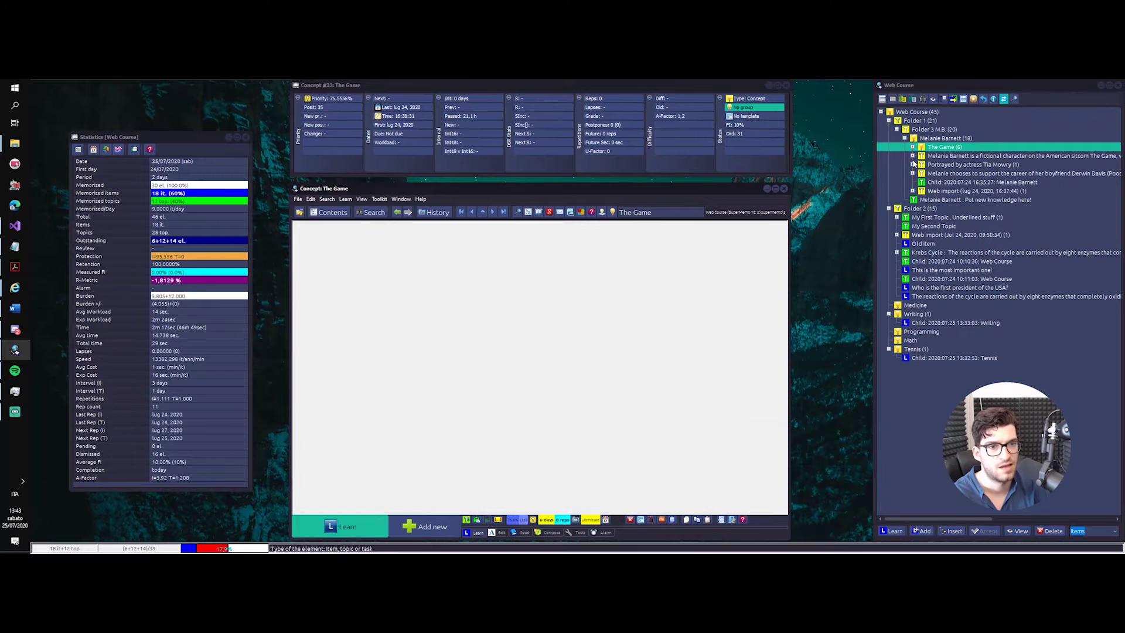
- Make Writing the current concept and add a new item
{"action": "left_click", "coordinate": [912, 156]}
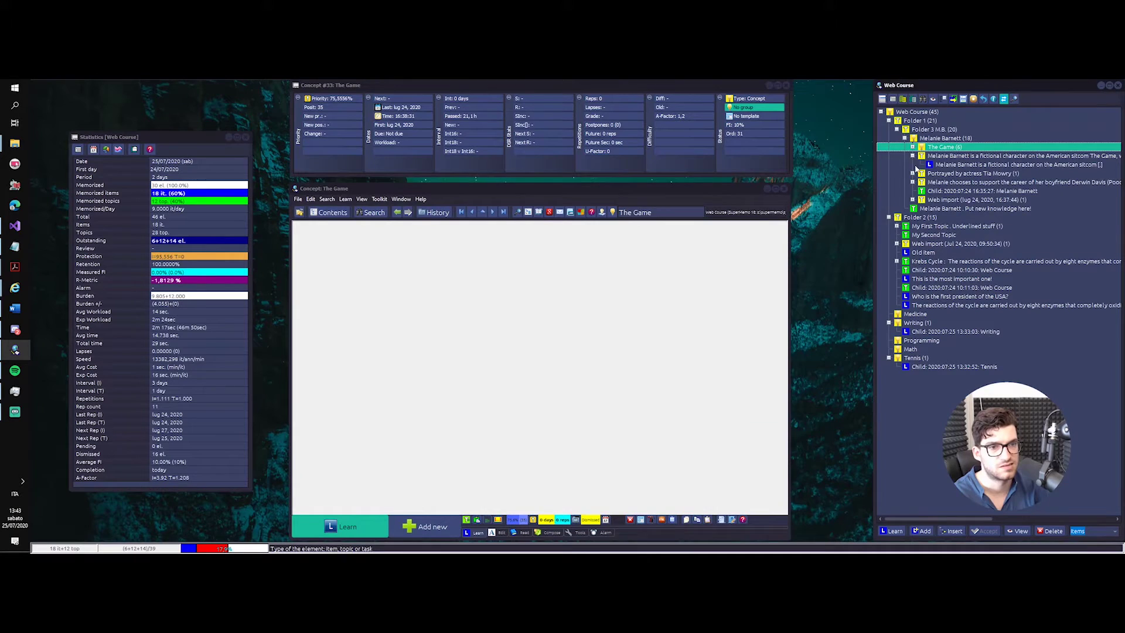
{"action": "left_click", "coordinate": [914, 324]}
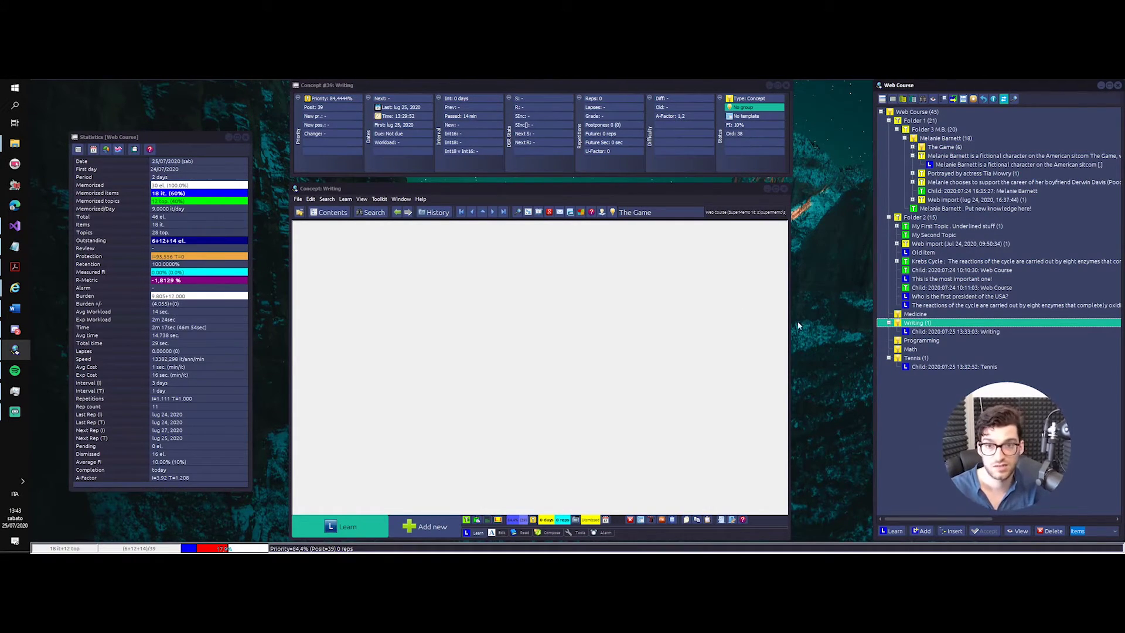
{"action": "left_click", "coordinate": [611, 212]}
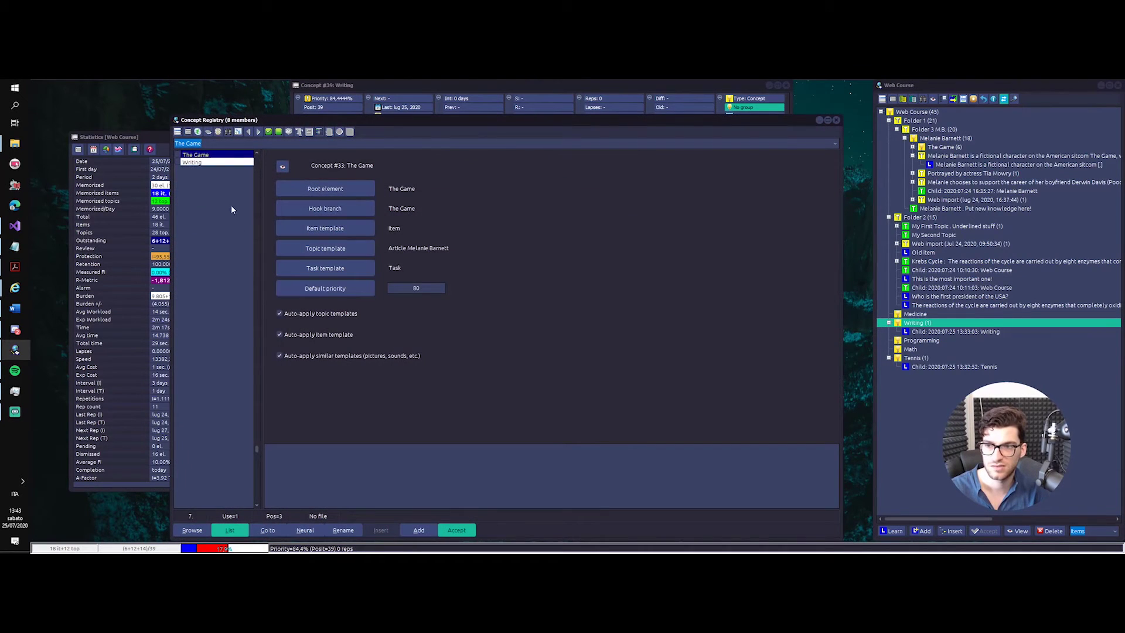
{"action": "double_click", "coordinate": [197, 191]}
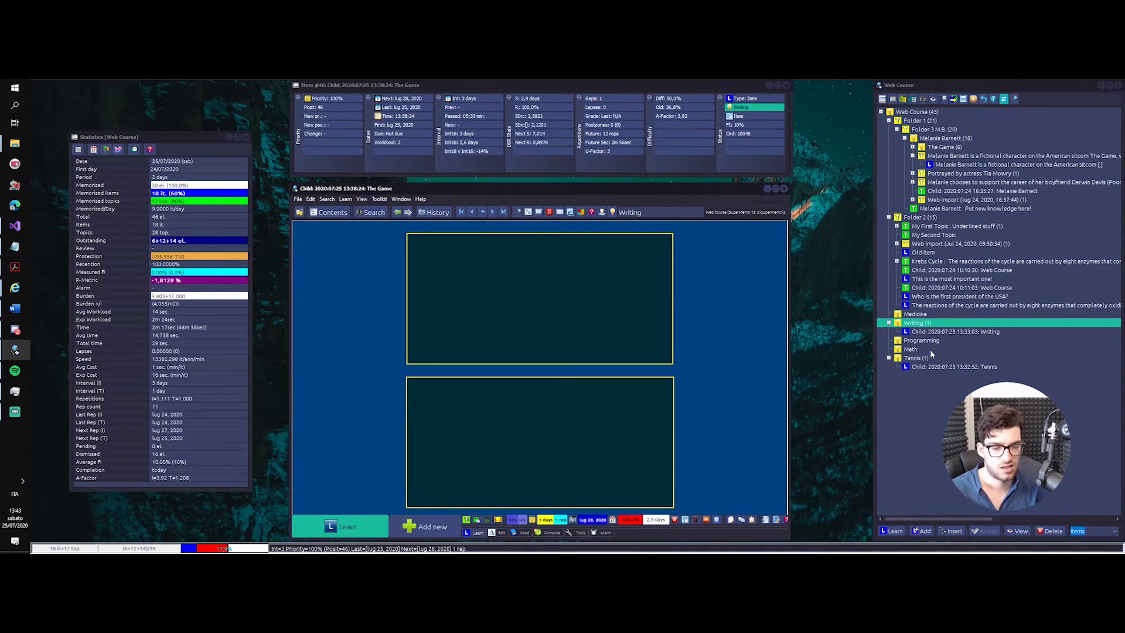
{"action": "key", "text": "alt+a"}
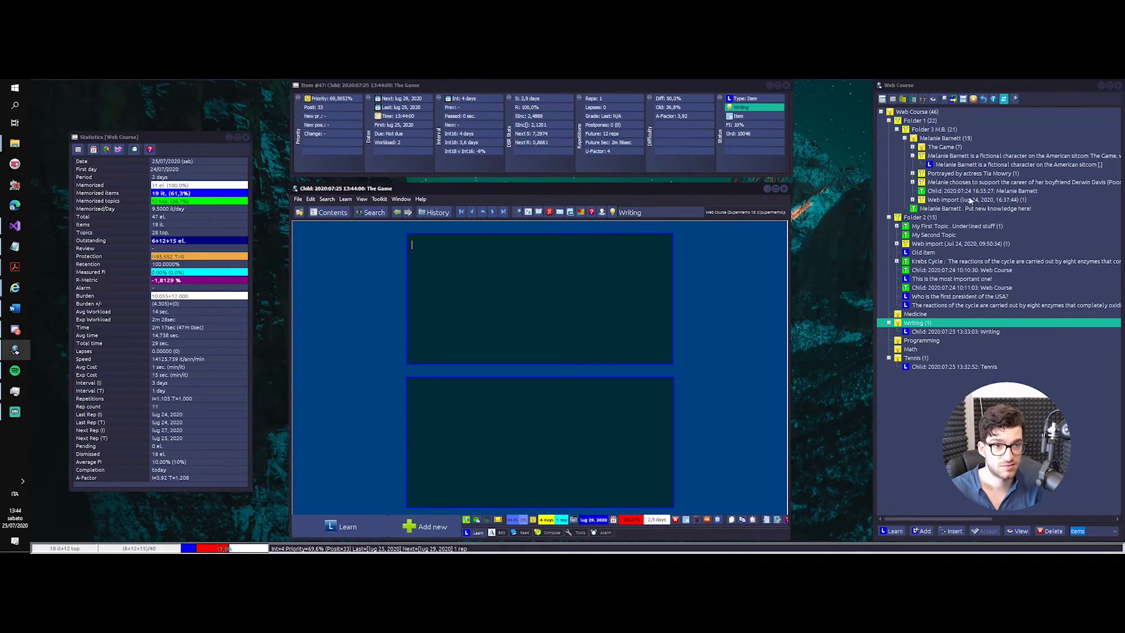
- Set the Writing element as the hook of the current concept group
{"action": "left_click", "coordinate": [923, 324]}
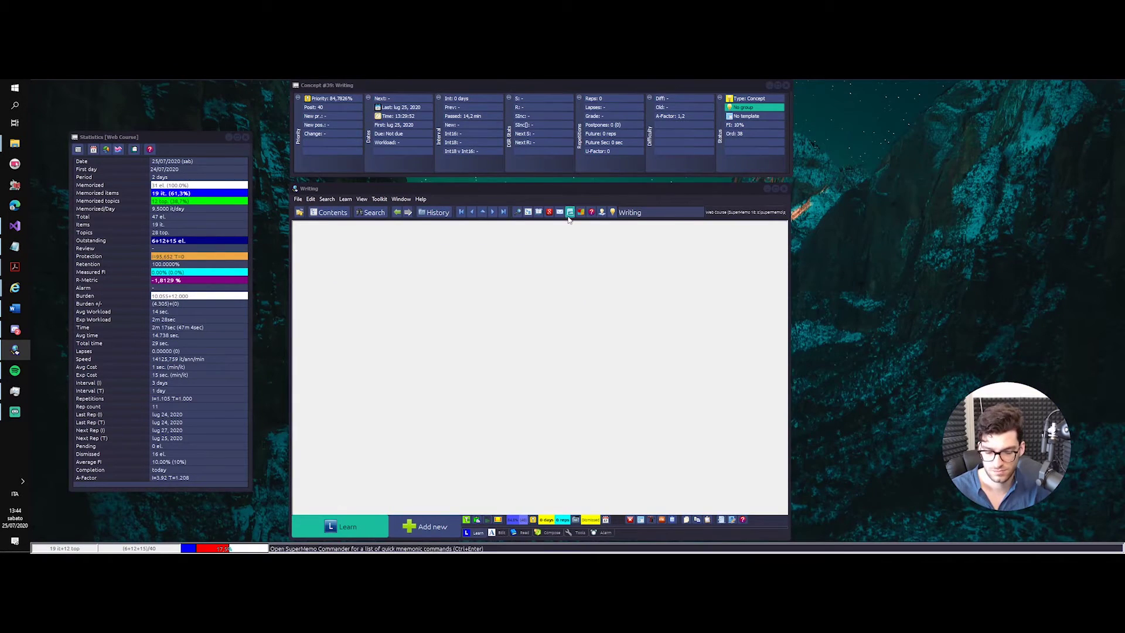
{"action": "right_click", "coordinate": [942, 324]}
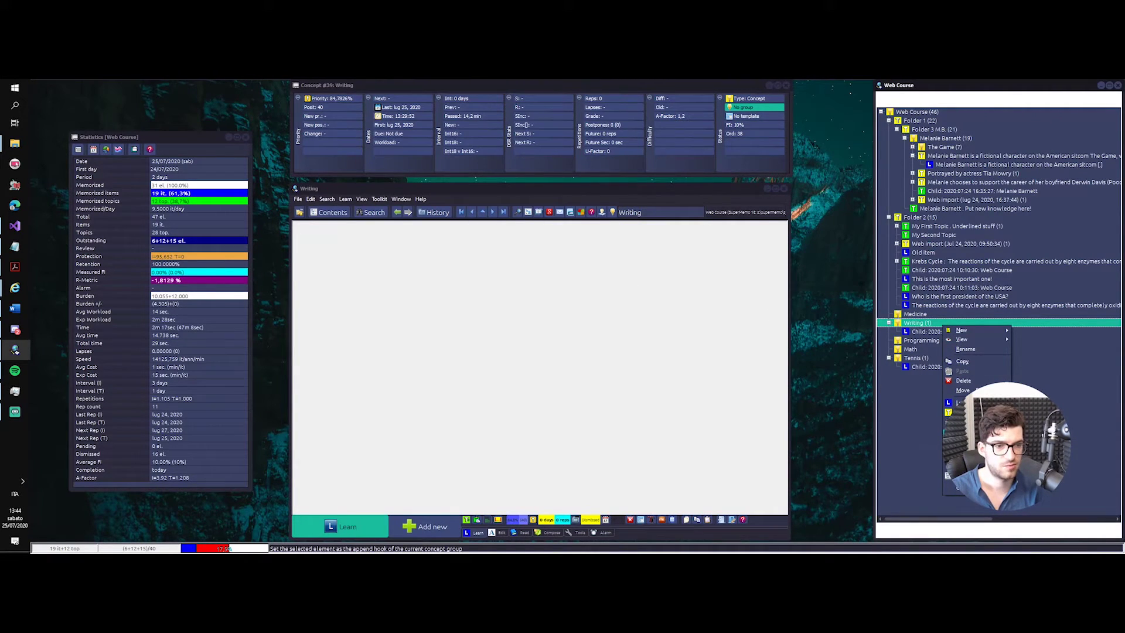
{"action": "left_click", "coordinate": [996, 443]}
{"action": "key", "text": "Return"}
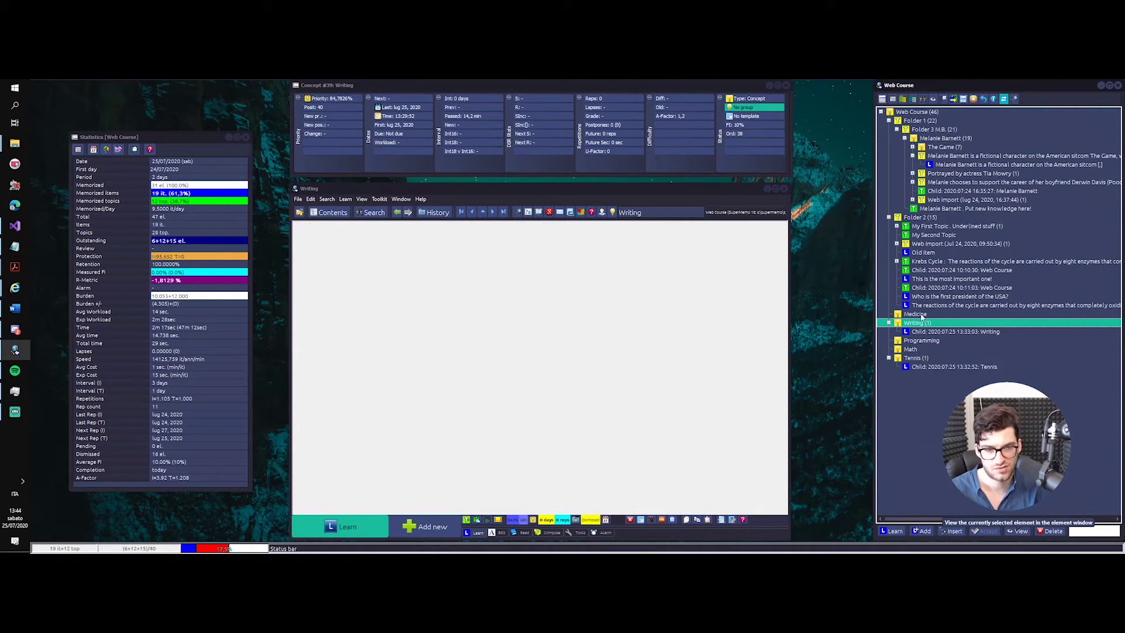
- Add four new items under Writing and view the branch's elements with their priorities
{"action": "key", "text": "alt+a"}
{"action": "key", "text": "alt+a"}
{"action": "key", "text": "alt+a"}
{"action": "key", "text": "alt+a"}
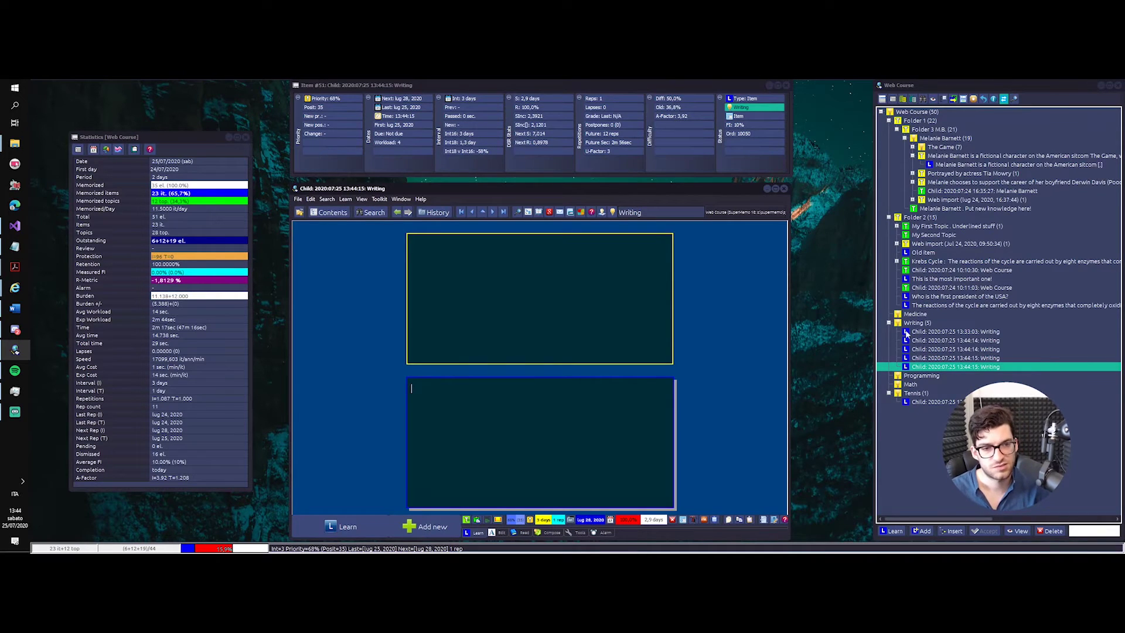
{"action": "double_click", "coordinate": [909, 323]}
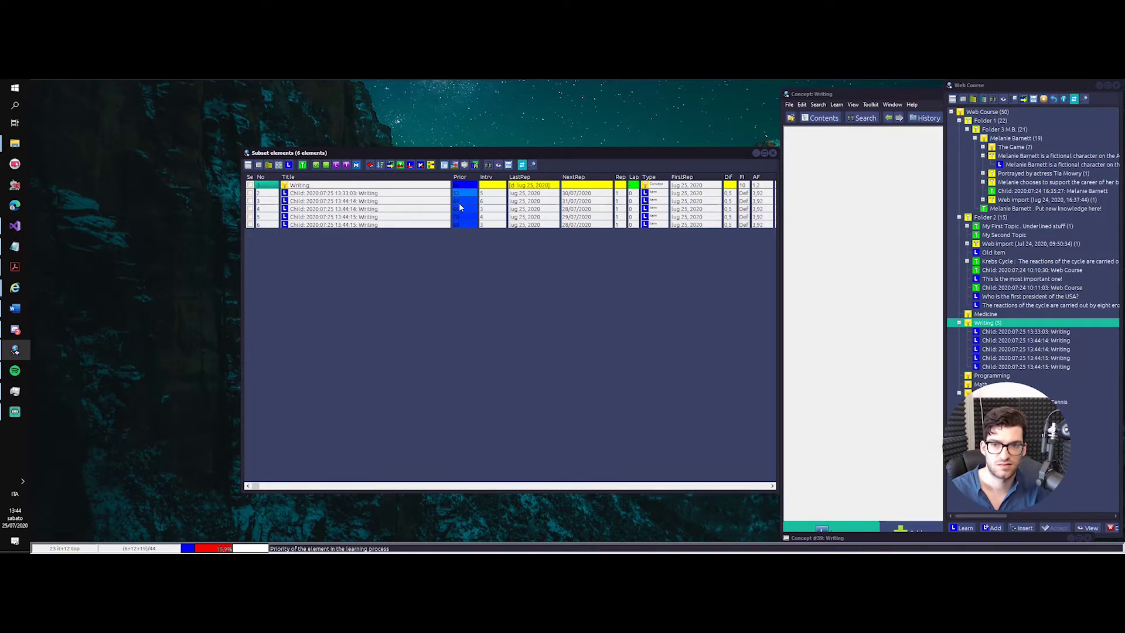
{"action": "key", "text": "Escape"}
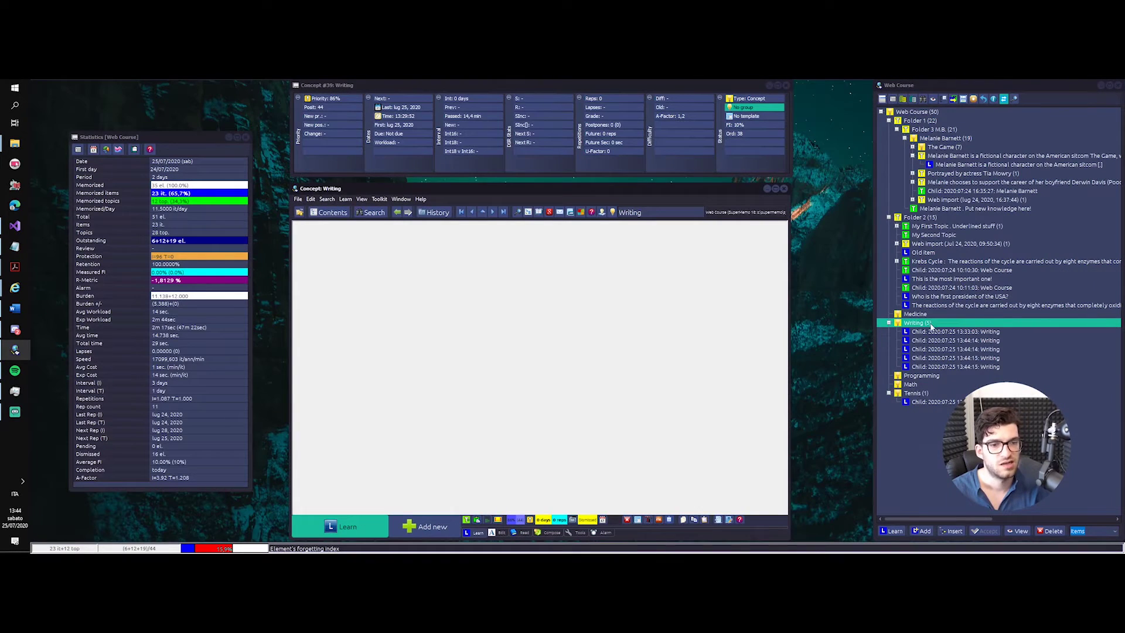
- Try adjusting the Writing branch's priorities with a maximum position of 5 and a minimum of 5 percent, and close the dialog without applying
{"action": "right_click", "coordinate": [932, 324]}
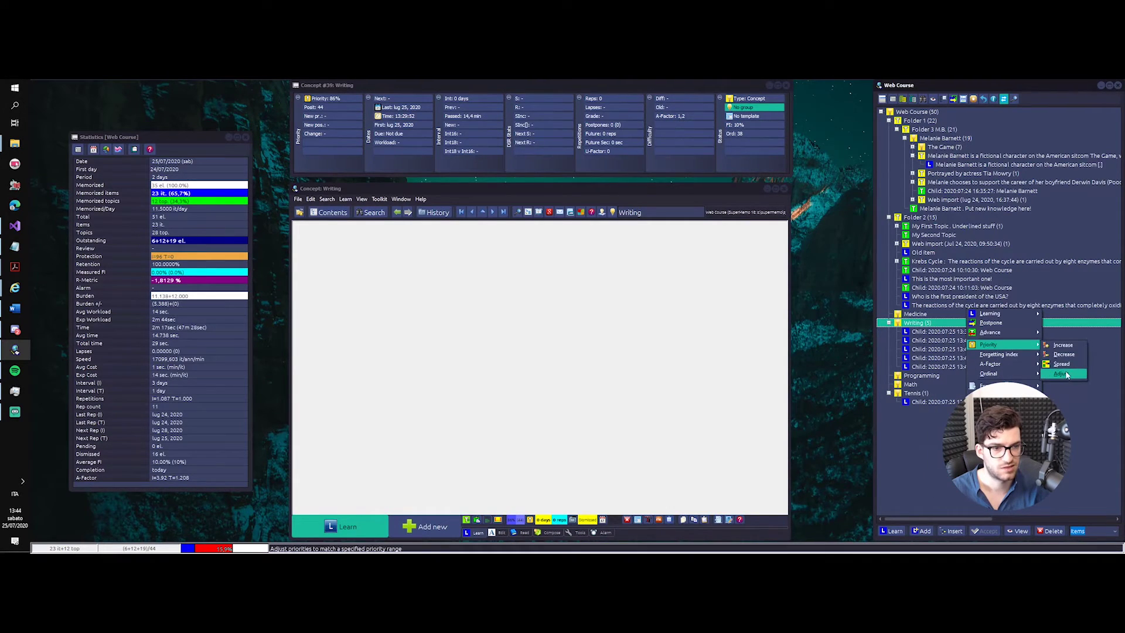
{"action": "left_click", "coordinate": [1064, 374]}
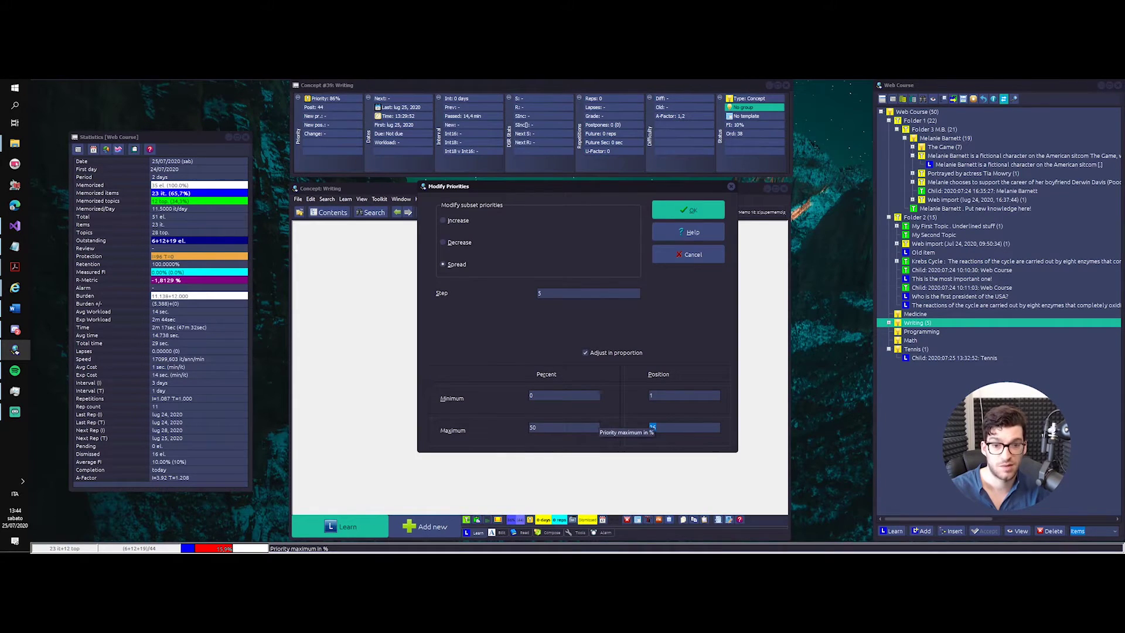
{"action": "left_click", "coordinate": [594, 395]}
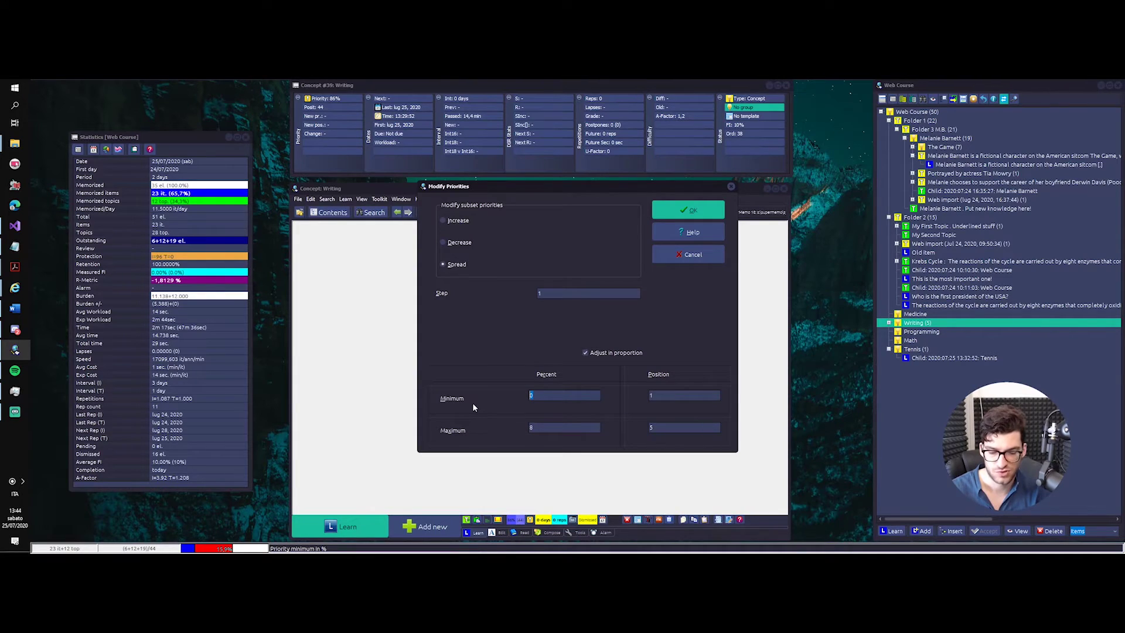
{"action": "type", "text": "5"}
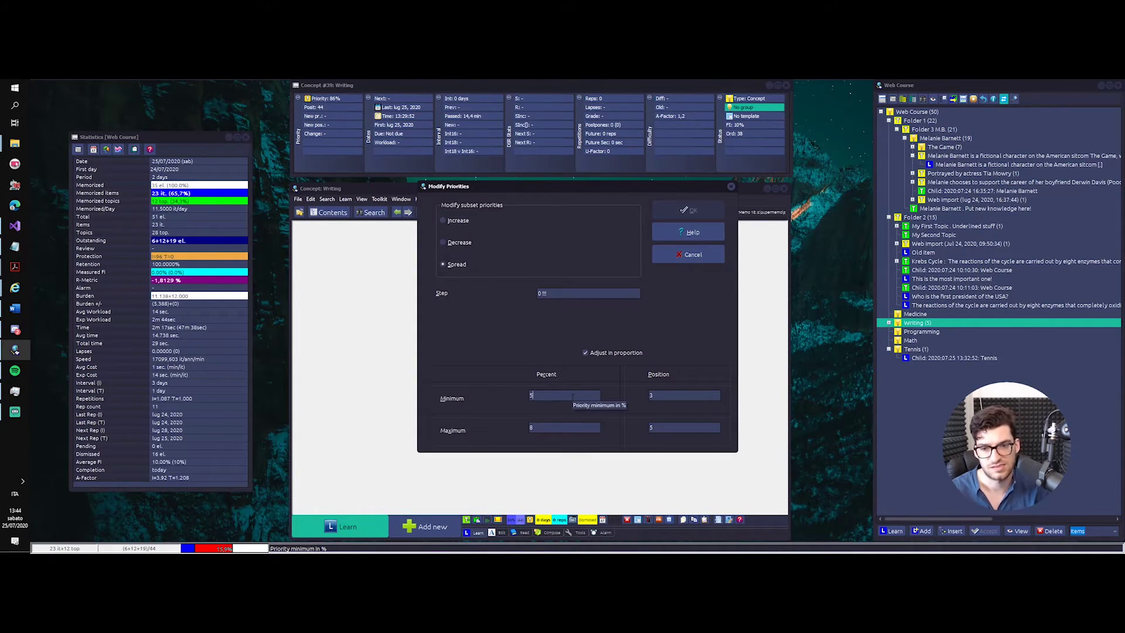
{"action": "key", "text": "Escape"}
- Try spreading the Writing branch's priorities from 1 to 50 percent with Adjust in proportion turned off
{"action": "right_click", "coordinate": [925, 330]}
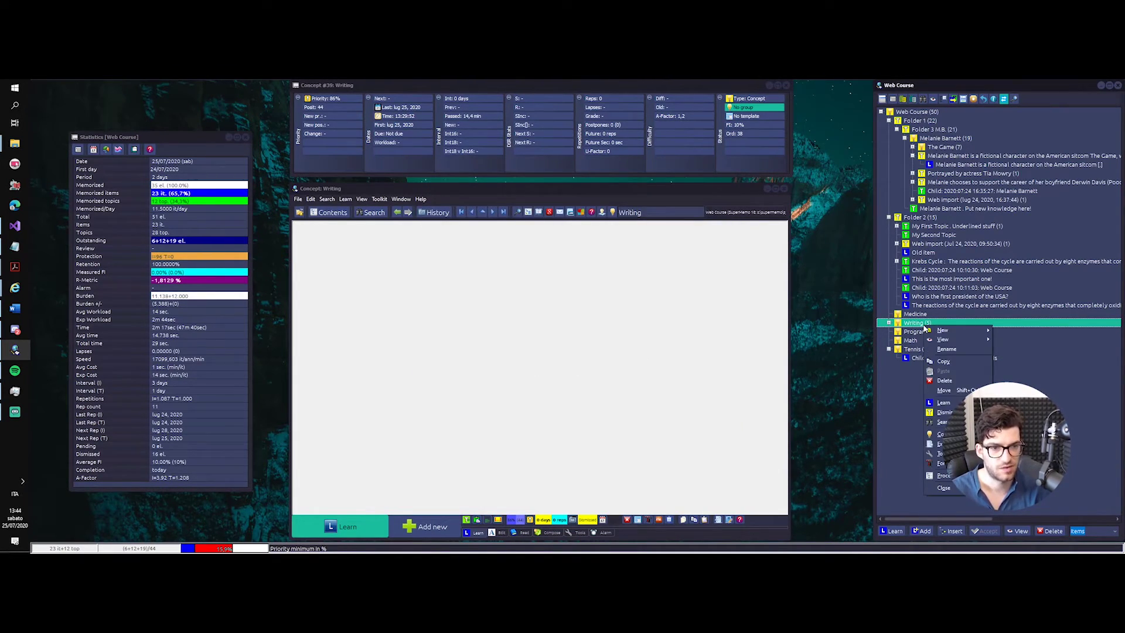
{"action": "left_click", "coordinate": [970, 346]}
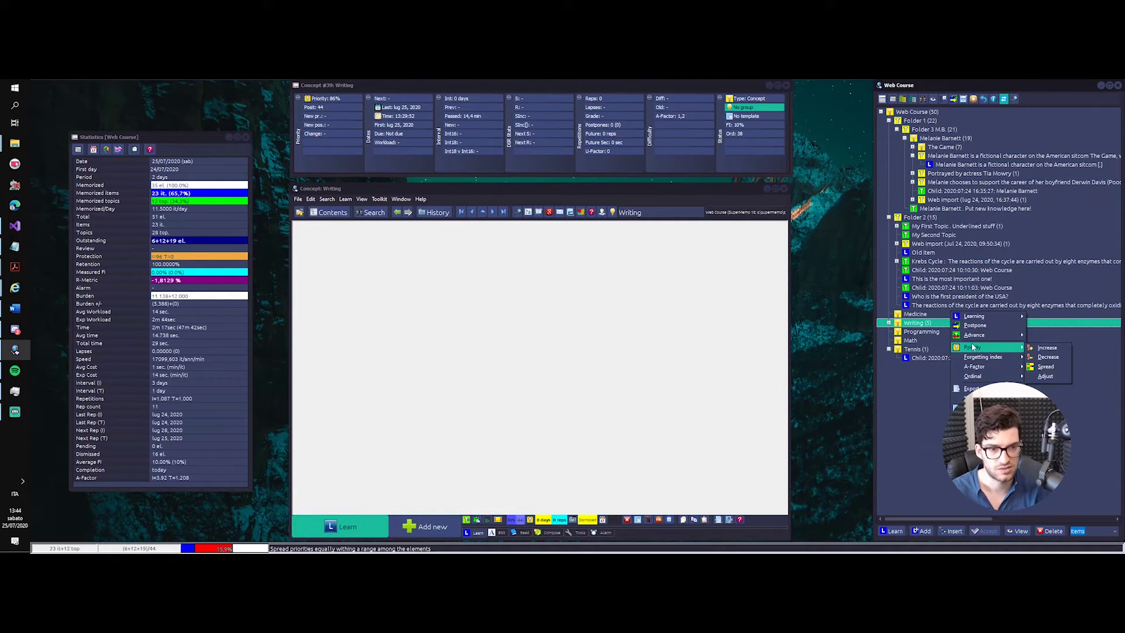
{"action": "left_click", "coordinate": [1046, 366]}
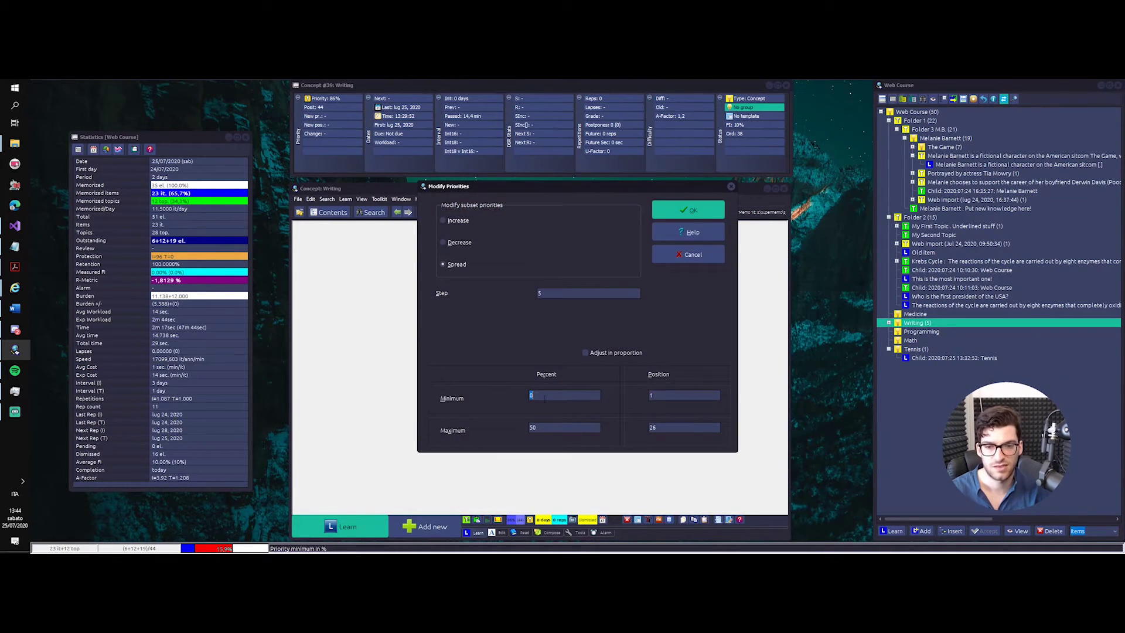
{"action": "key", "text": "BackSpace"}
{"action": "left_click", "coordinate": [585, 352]}
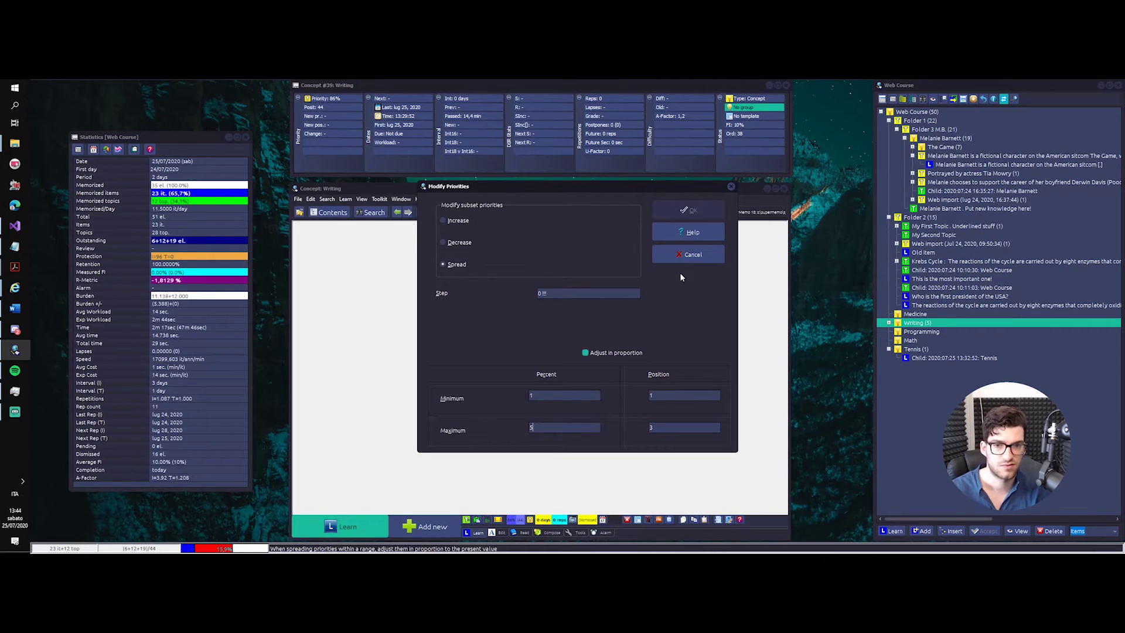
{"action": "left_click", "coordinate": [570, 427]}
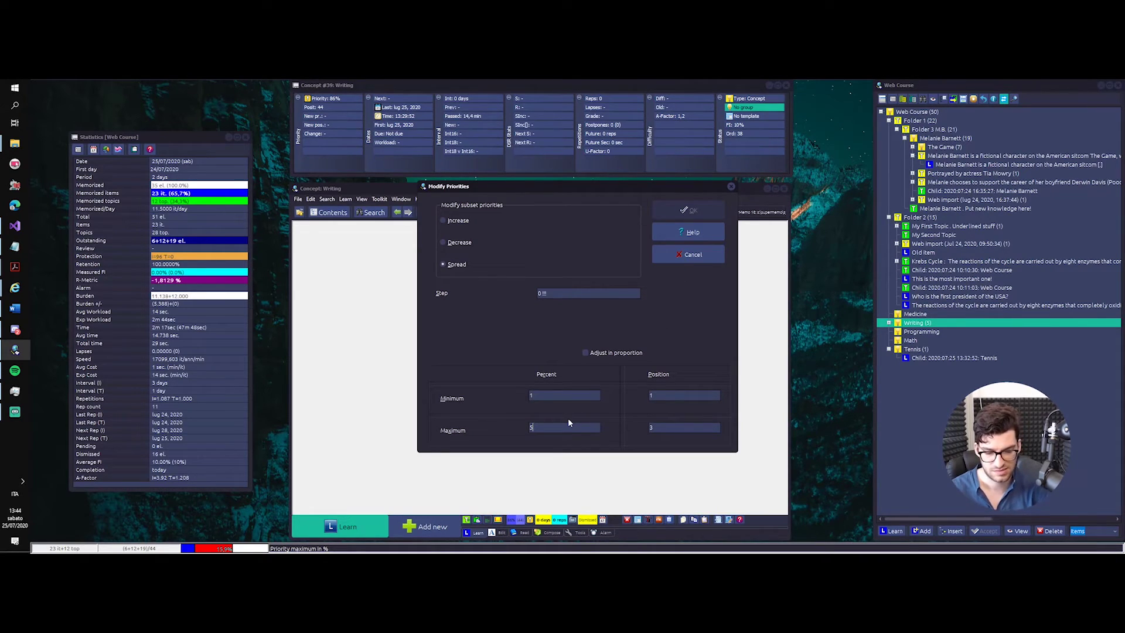
{"action": "type", "text": "0"}
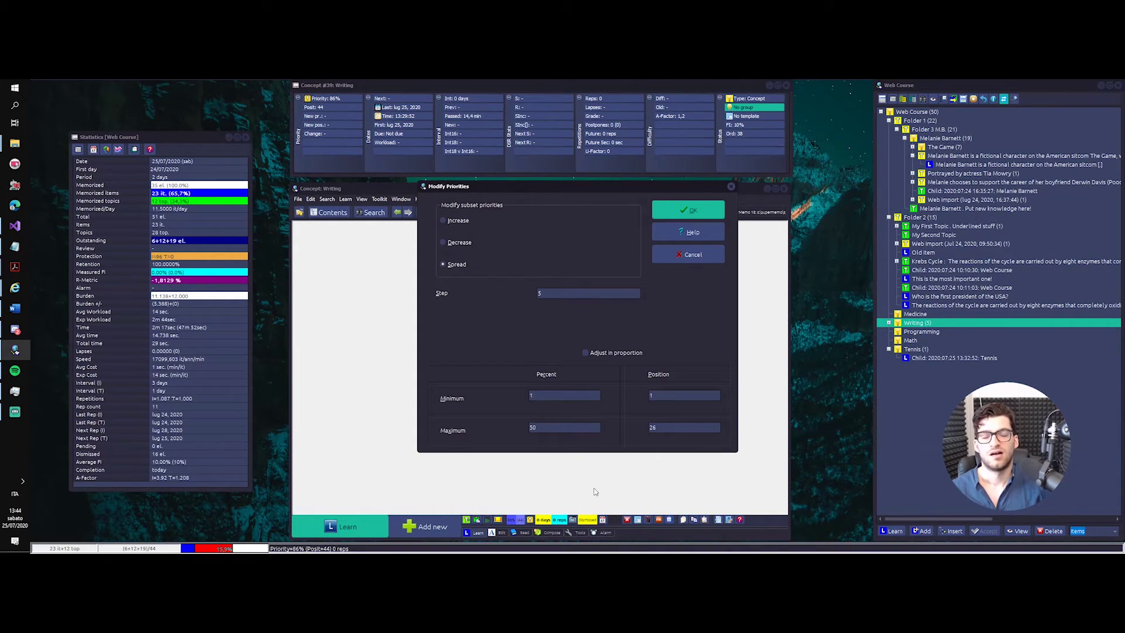
{"action": "key", "text": "Return"}
{"action": "right_click", "coordinate": [916, 323]}
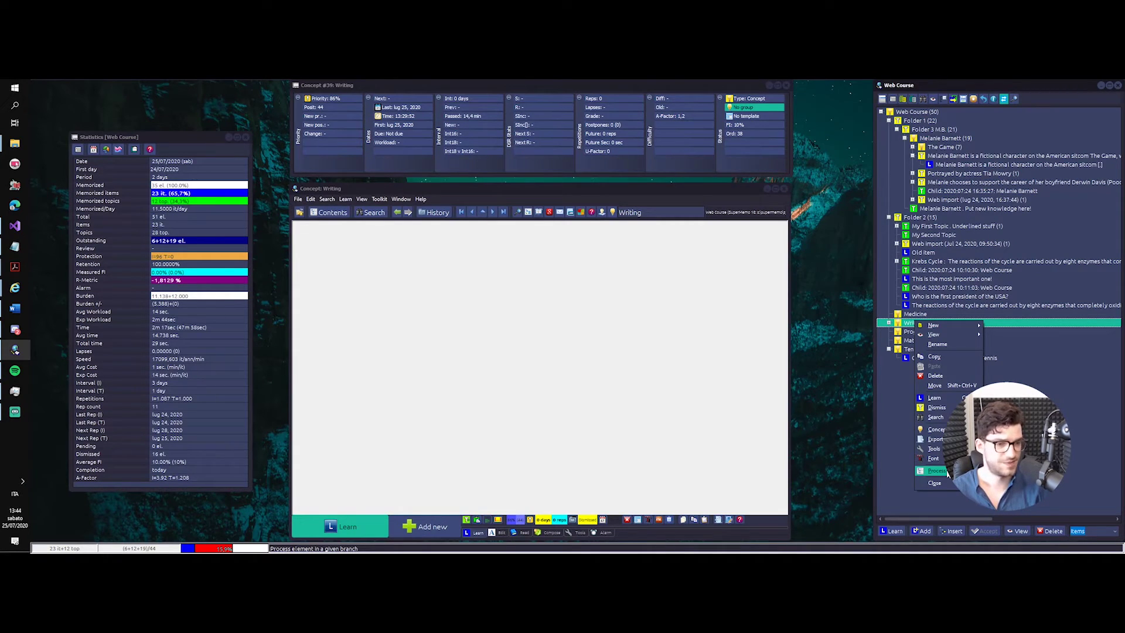
{"action": "left_click", "coordinate": [935, 449]}
{"action": "mouse_move", "coordinate": [980, 345]}
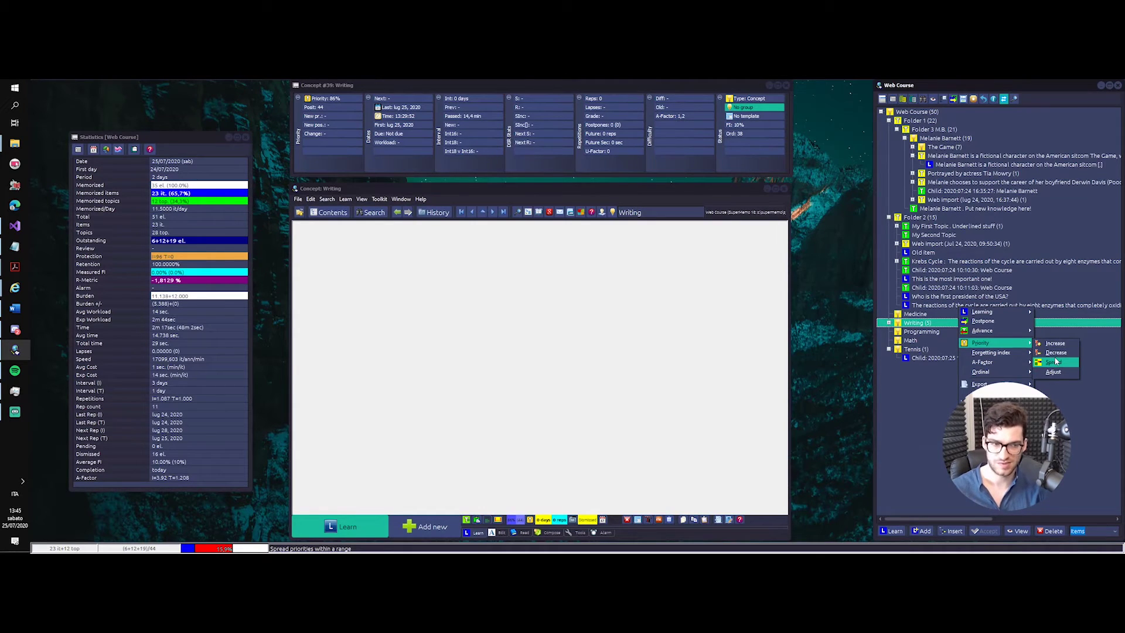
{"action": "left_click", "coordinate": [1054, 363]}
{"action": "key", "text": "Escape"}
- Adjust the Writing branch's priorities in proportion within positions 1 to 5 and apply the change
{"action": "right_click", "coordinate": [950, 324]}
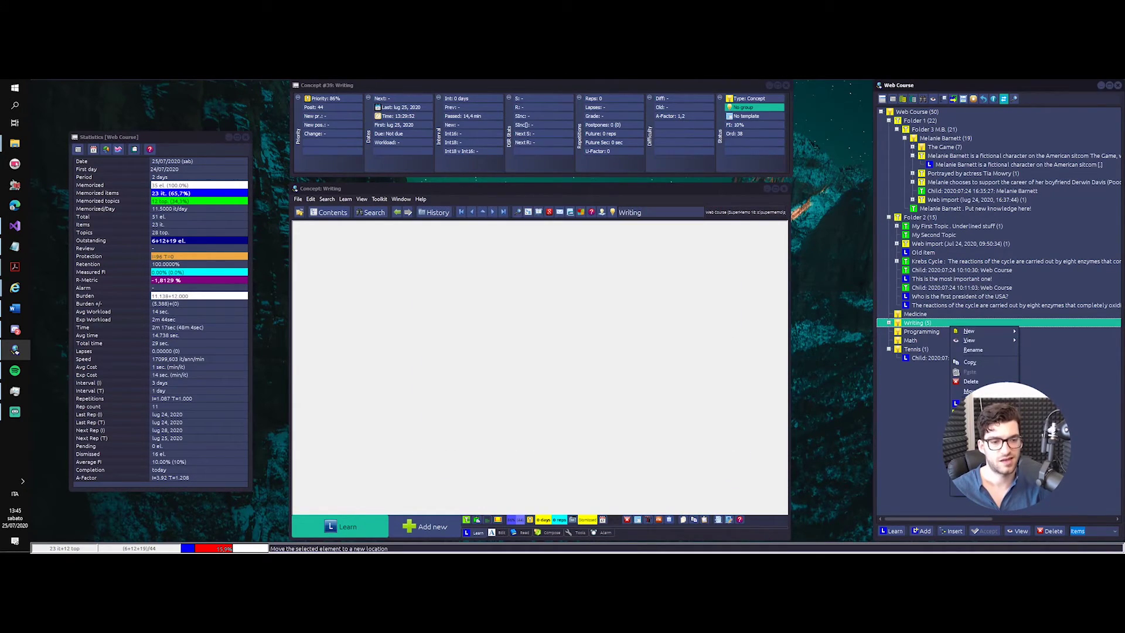
{"action": "left_click", "coordinate": [970, 449]}
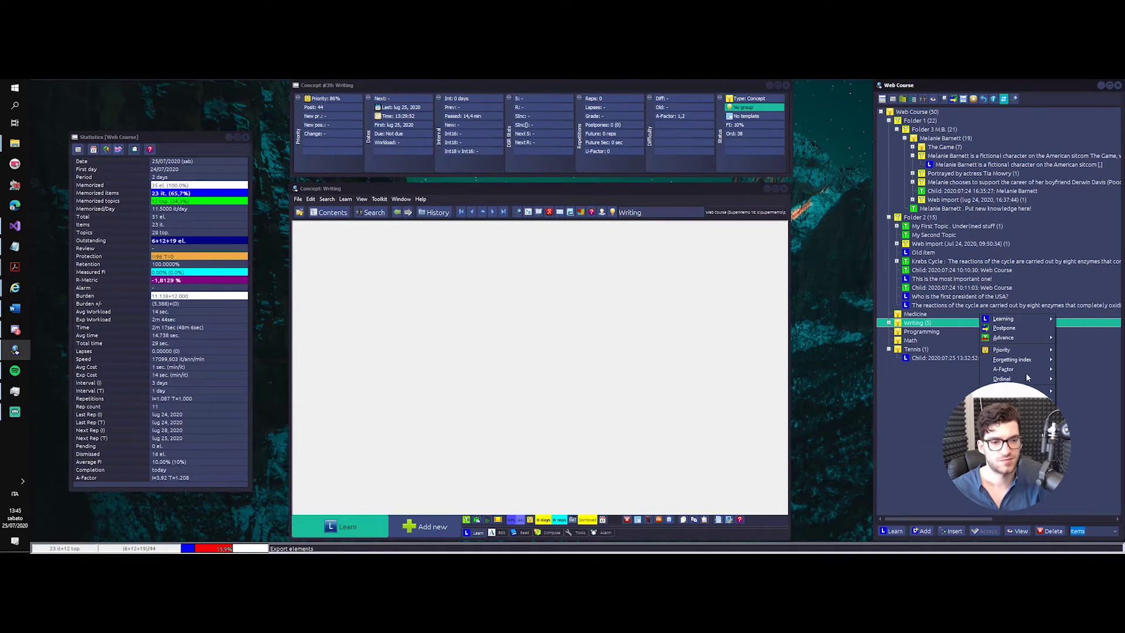
{"action": "mouse_move", "coordinate": [1032, 350]}
{"action": "left_click", "coordinate": [1075, 369]}
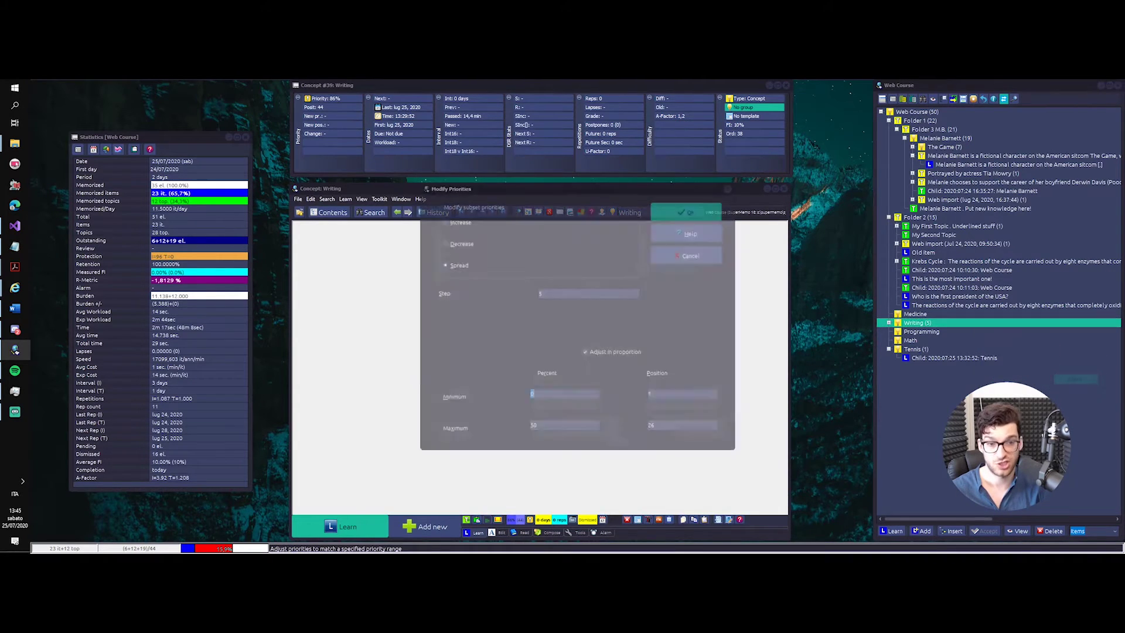
{"action": "left_click", "coordinate": [674, 395]}
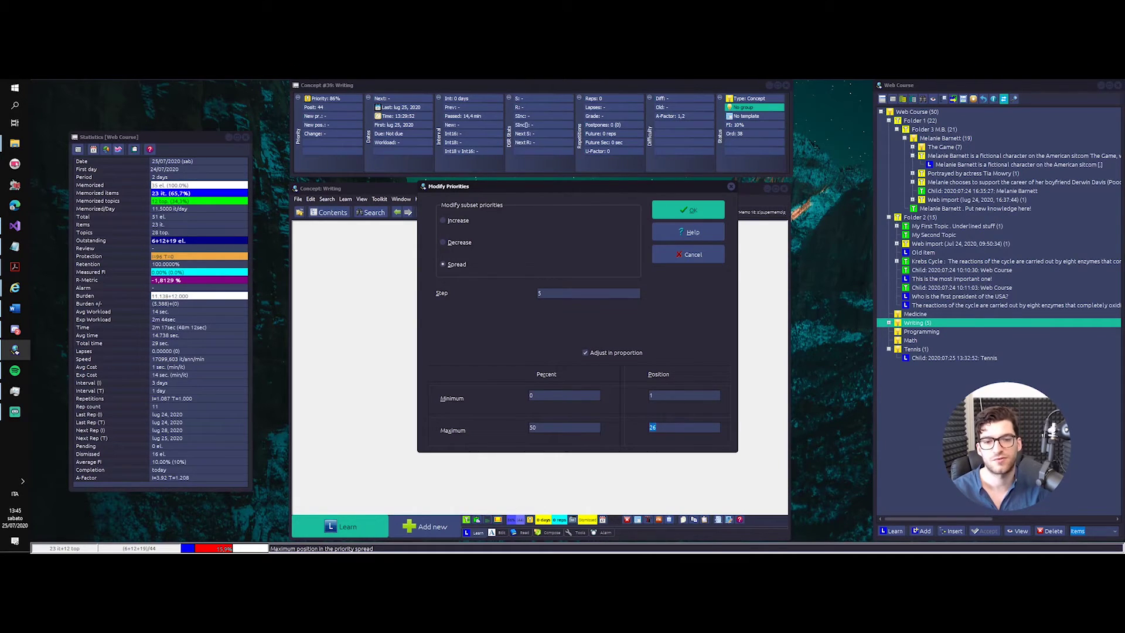
{"action": "key", "text": "BackSpace"}
{"action": "key", "text": "BackSpace"}
{"action": "type", "text": "4"}
{"action": "key", "text": "BackSpace"}
{"action": "type", "text": "5"}
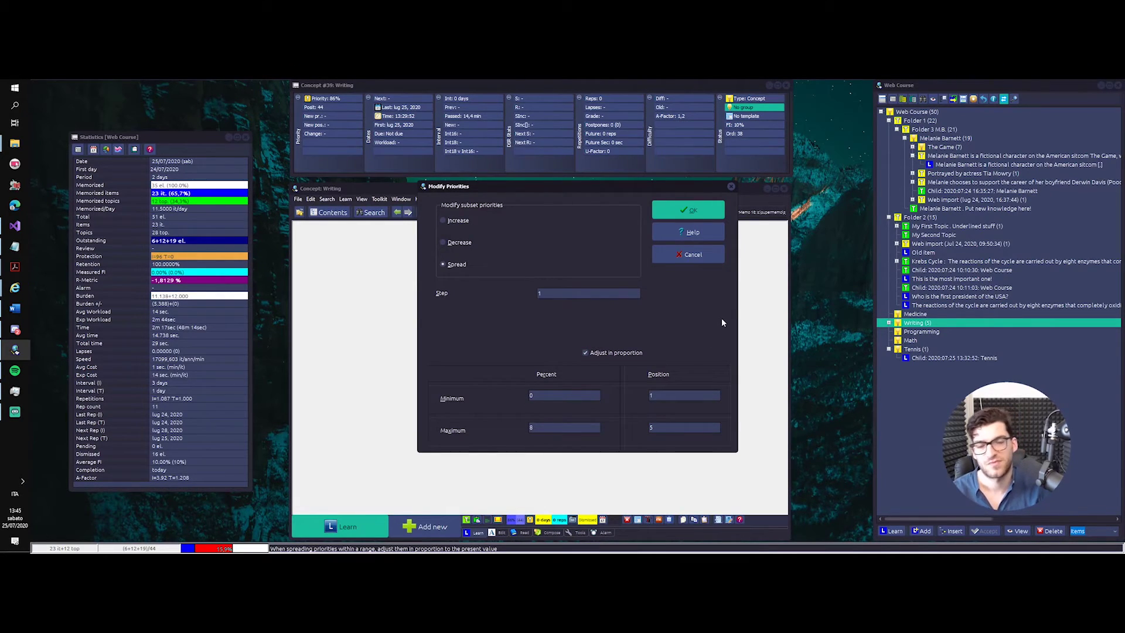
{"action": "left_click", "coordinate": [685, 210]}
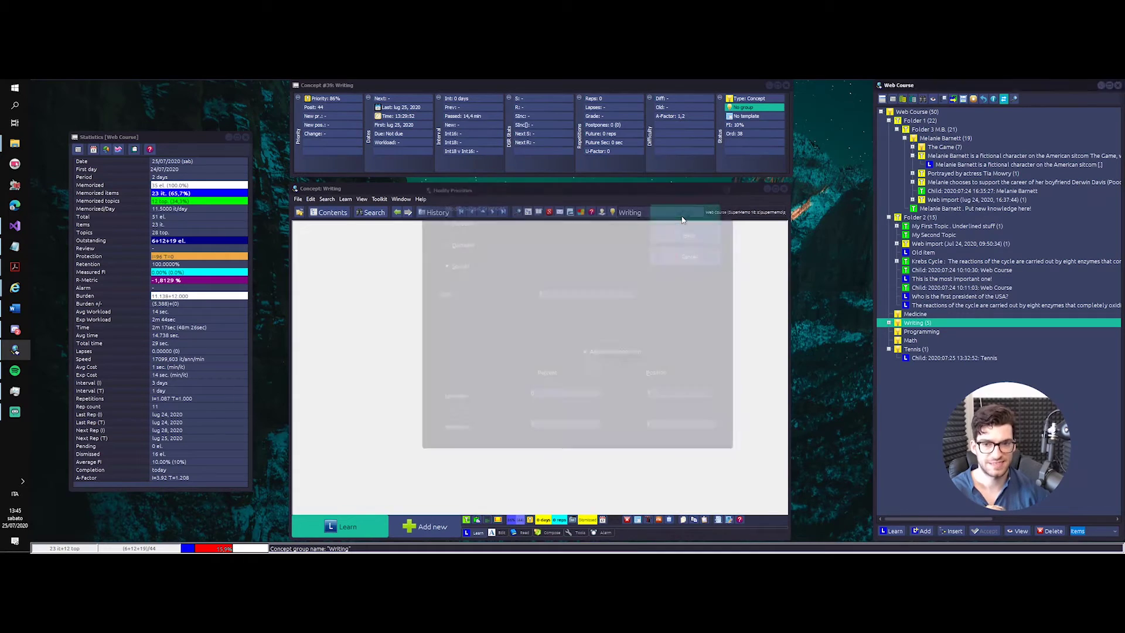
{"action": "left_click", "coordinate": [476, 340]}
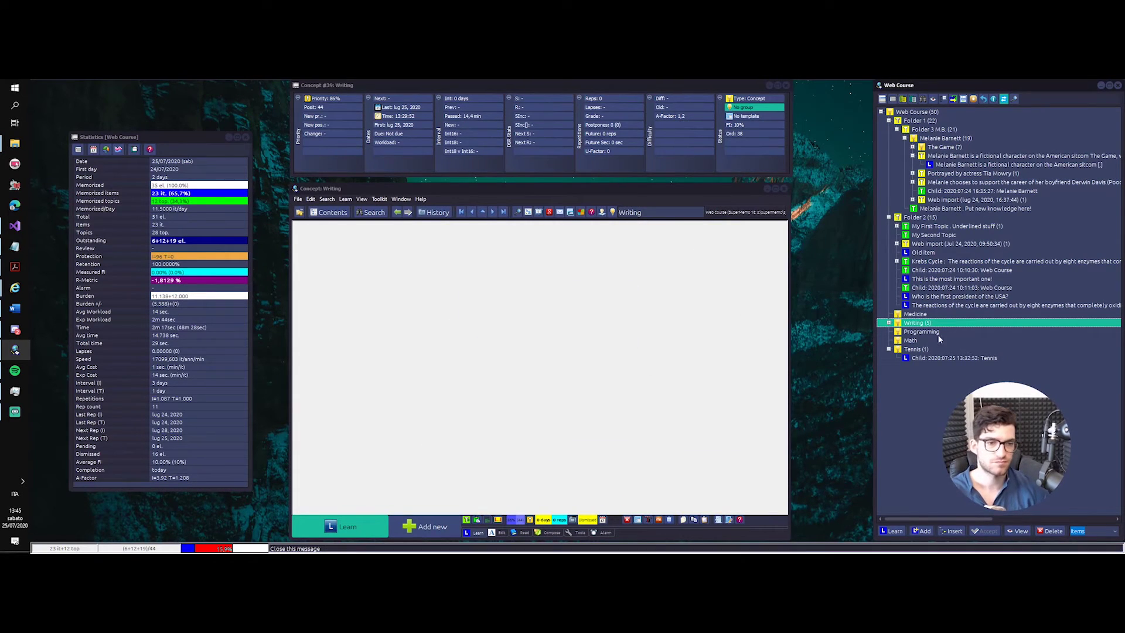
- View the elements of the Writing branch with their priorities and close the list
{"action": "right_click", "coordinate": [912, 323]}
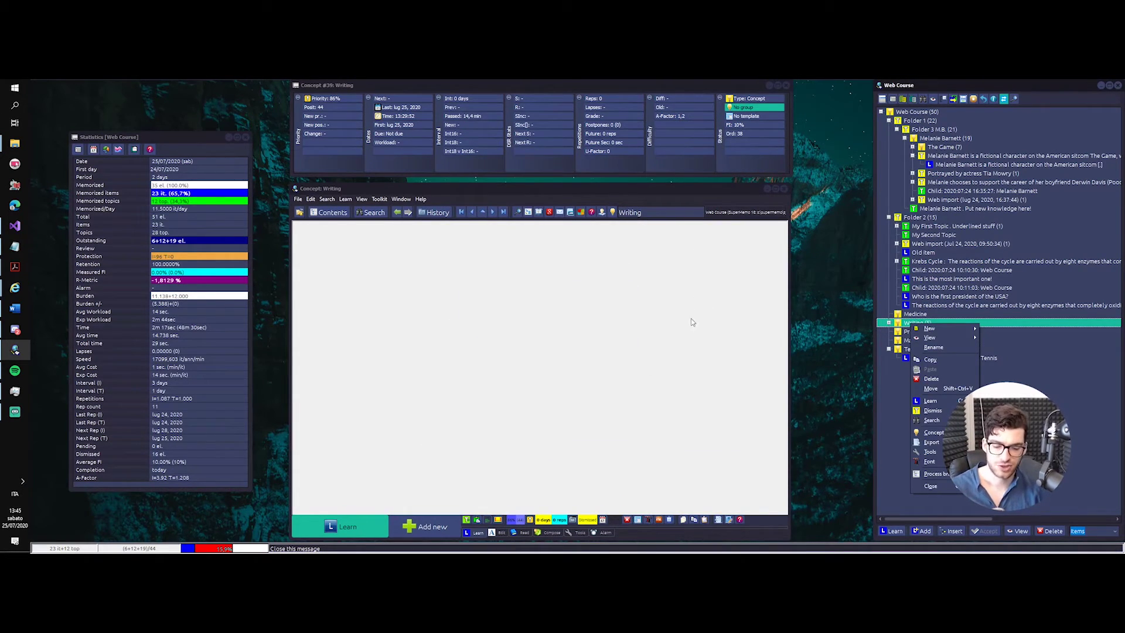
{"action": "left_click", "coordinate": [663, 317]}
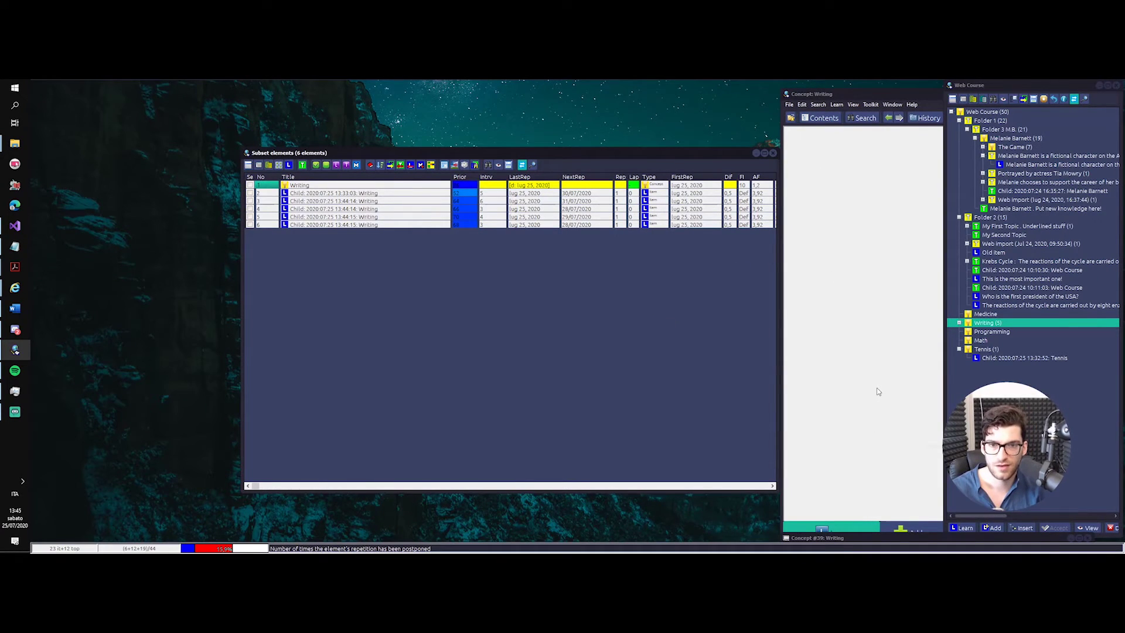
{"action": "key", "text": "Escape"}
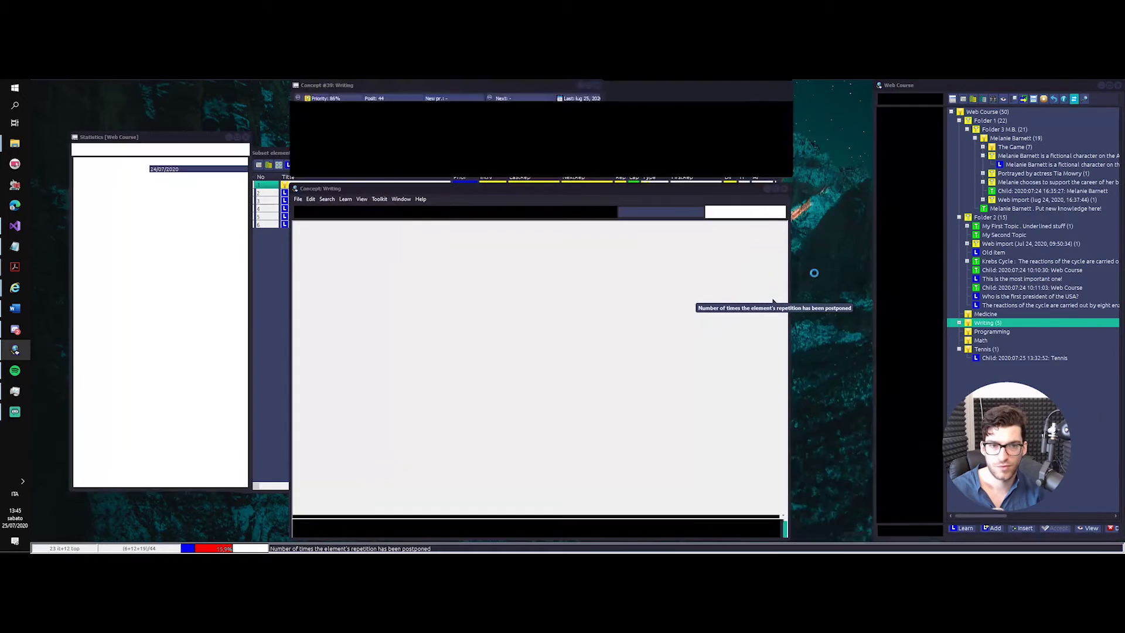
- Try to spread the Writing branch's priorities over positions 1 to 5
{"action": "right_click", "coordinate": [940, 323]}
{"action": "mouse_move", "coordinate": [973, 457]}
{"action": "left_click", "coordinate": [1048, 365]}
{"action": "type", "text": "5"}
{"action": "left_click", "coordinate": [695, 209]}
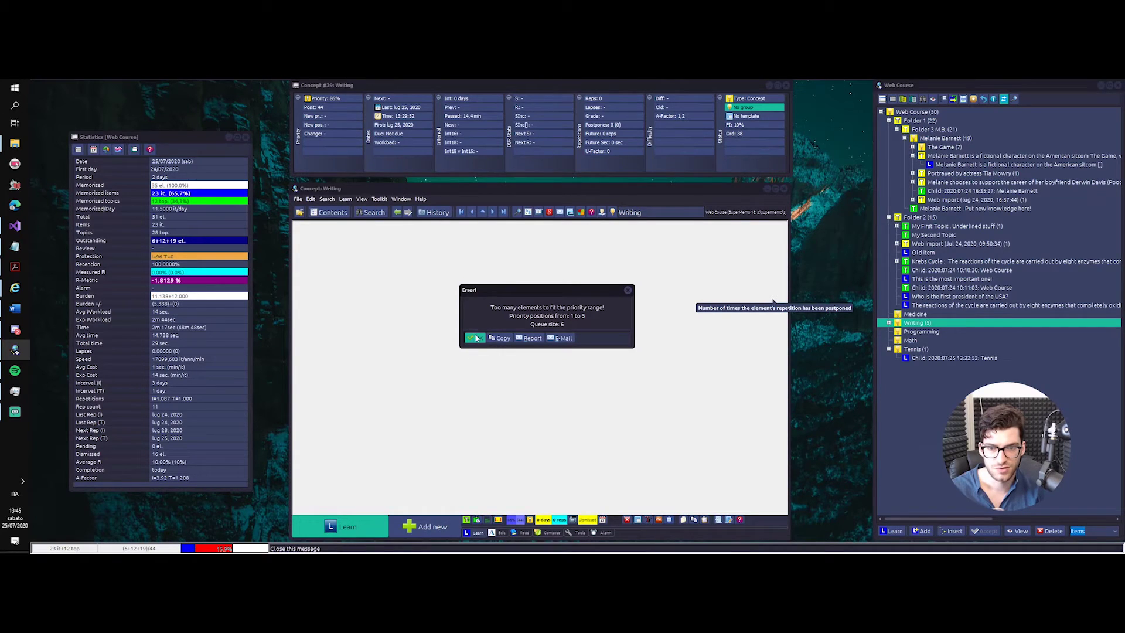
{"action": "left_click", "coordinate": [476, 338]}
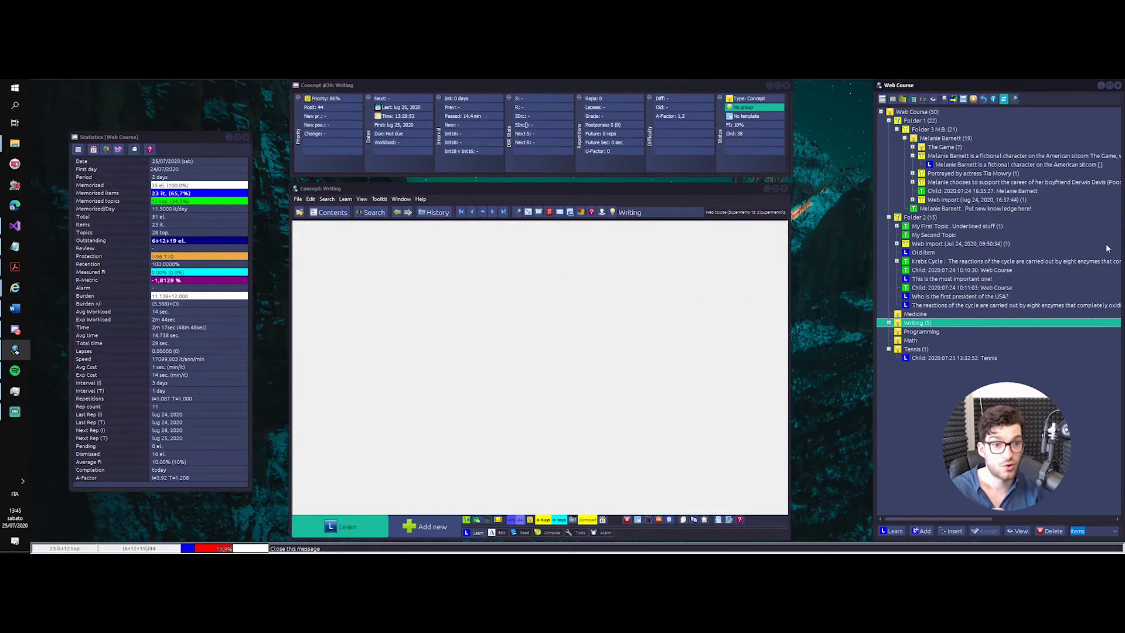
- Adjust the Writing branch's priorities in proportion within 0 to 50 percent, positions 1 to 26, and review the branch's elements
{"action": "right_click", "coordinate": [930, 330]}
{"action": "left_click", "coordinate": [953, 339]}
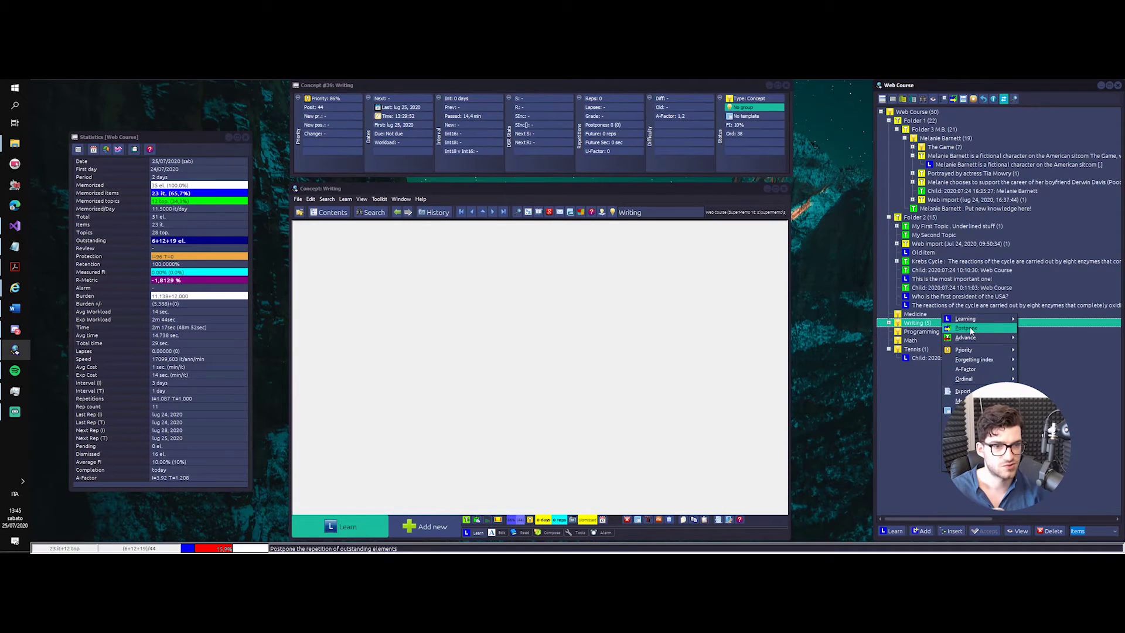
{"action": "mouse_move", "coordinate": [973, 350]}
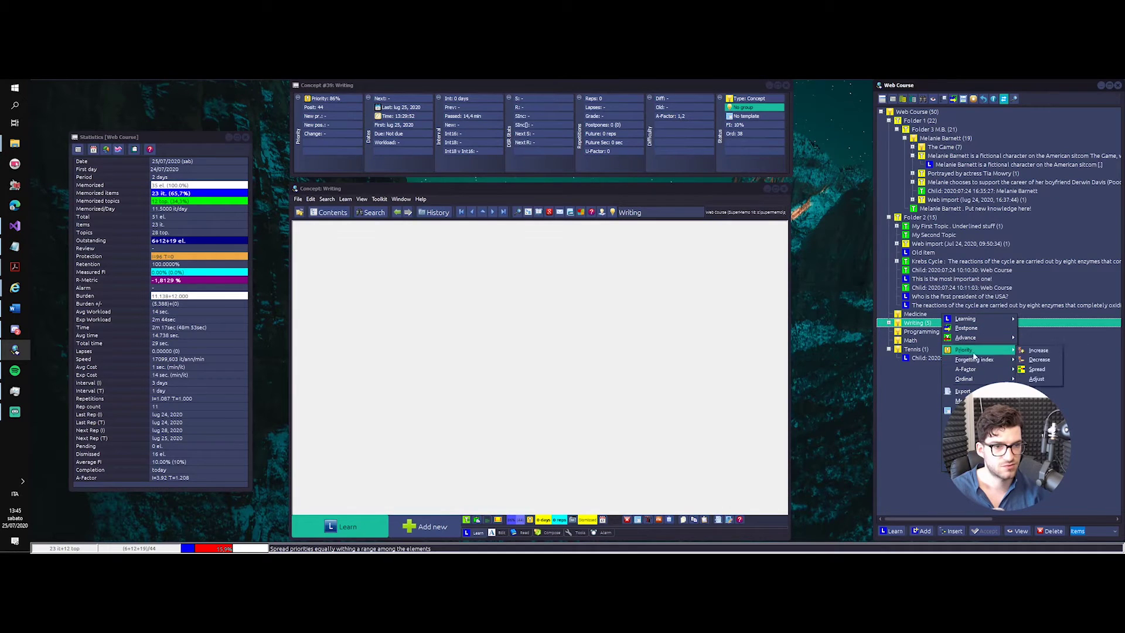
{"action": "left_click", "coordinate": [1036, 379]}
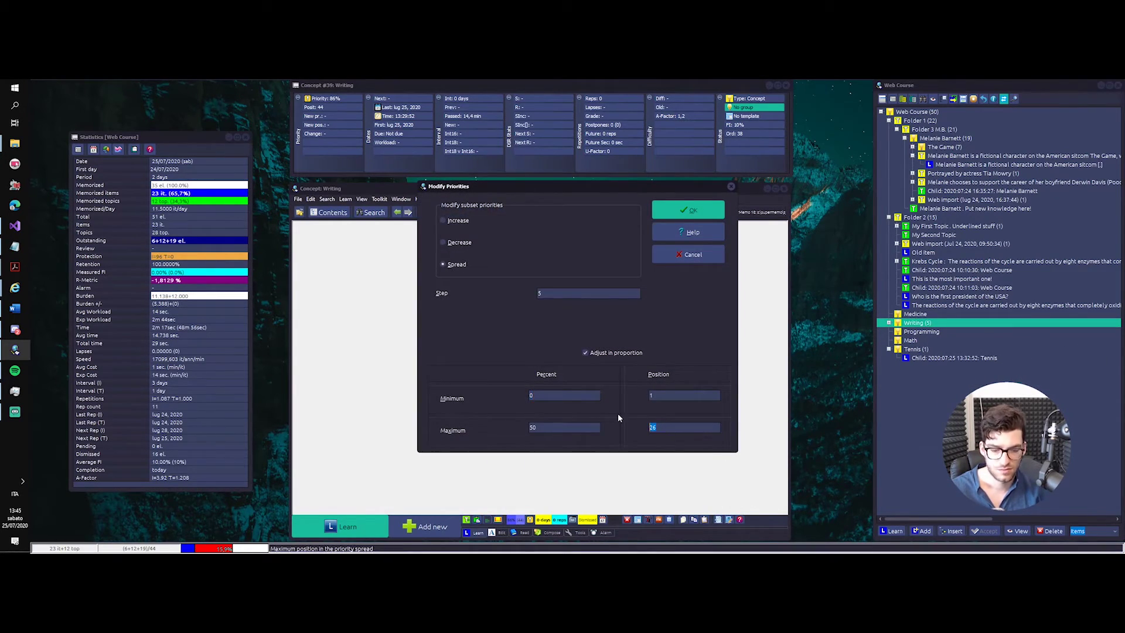
{"action": "left_click", "coordinate": [697, 217]}
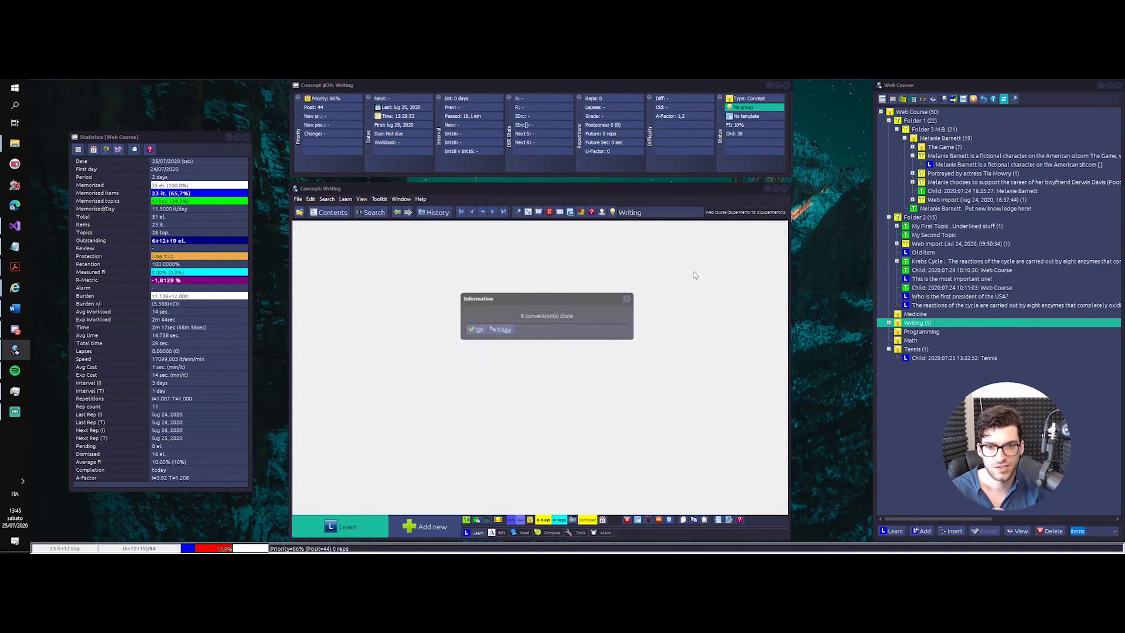
{"action": "left_click", "coordinate": [472, 332]}
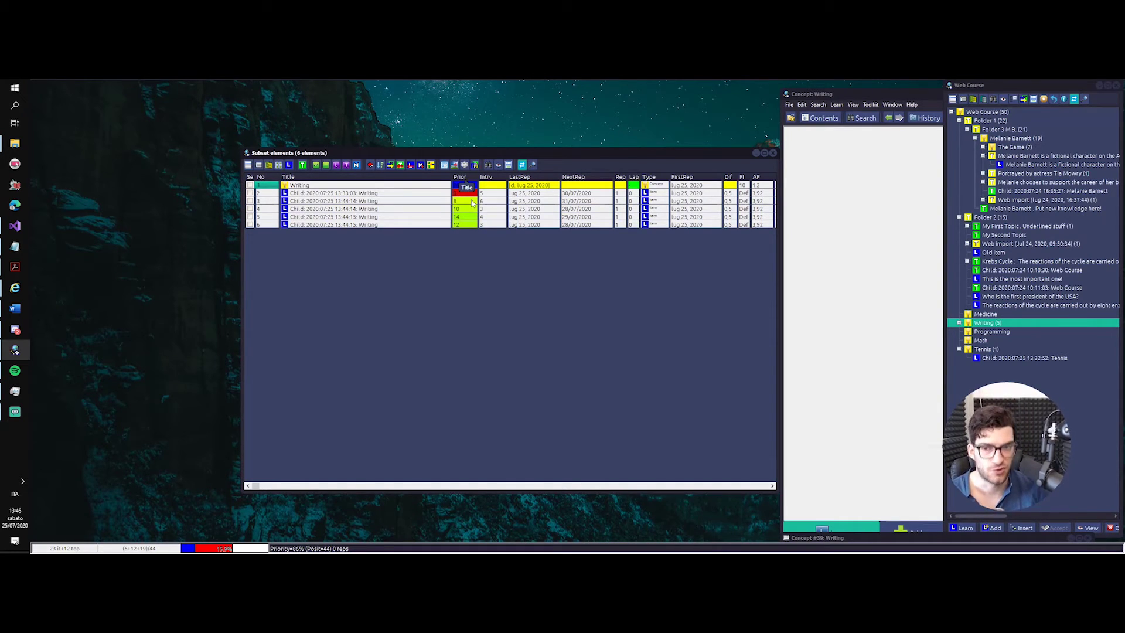
{"action": "key", "text": "F5"}
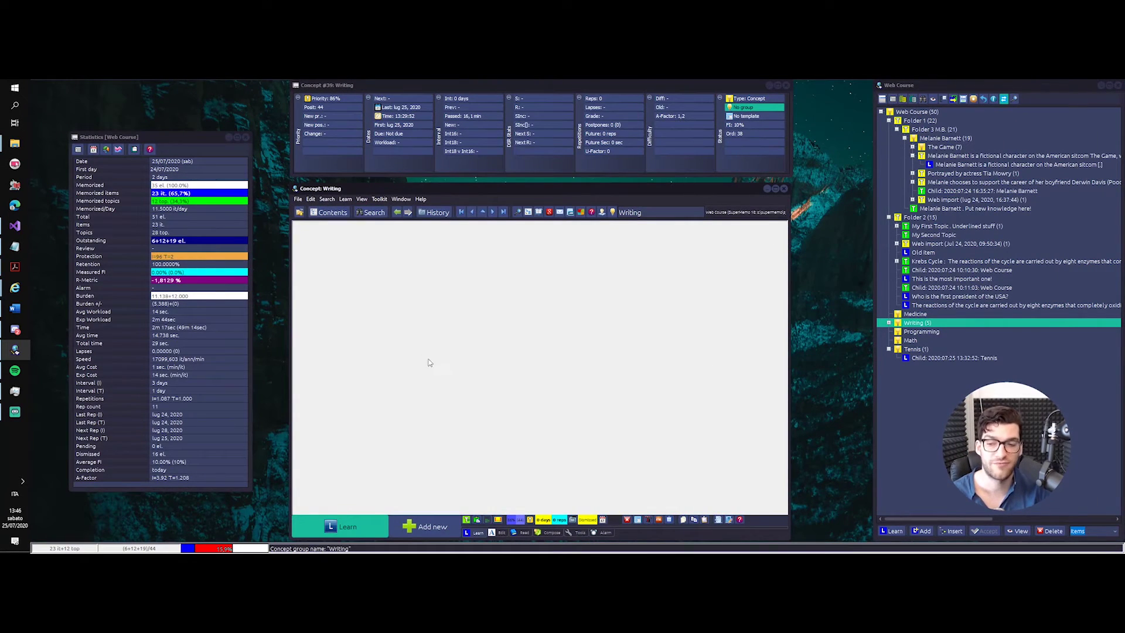
- Set the repetition sorting criteria to fully prioritized items with no randomization and accept them
{"action": "left_click", "coordinate": [345, 199]}
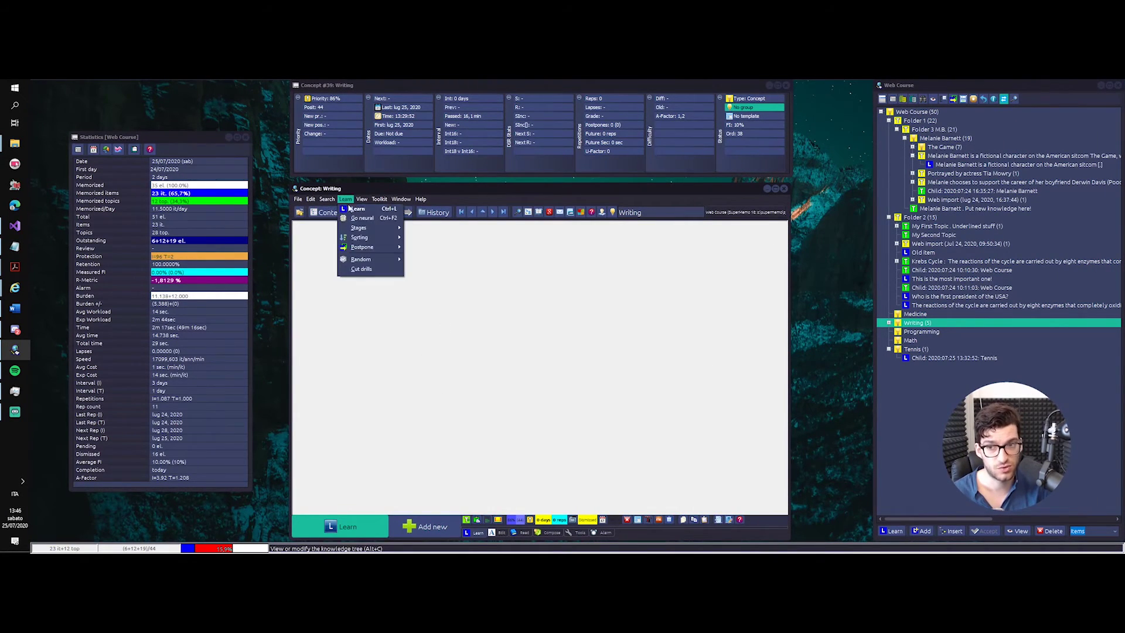
{"action": "mouse_move", "coordinate": [385, 236]}
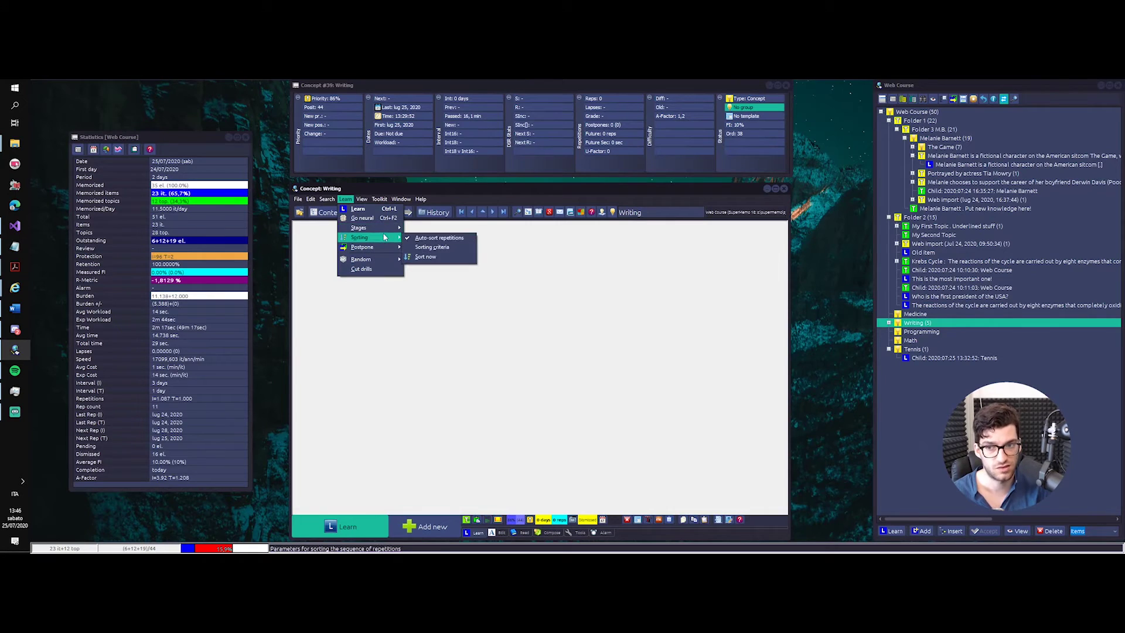
{"action": "left_click", "coordinate": [439, 247]}
{"action": "left_click_drag", "start_coordinate": [503, 267], "coordinate": [464, 266]}
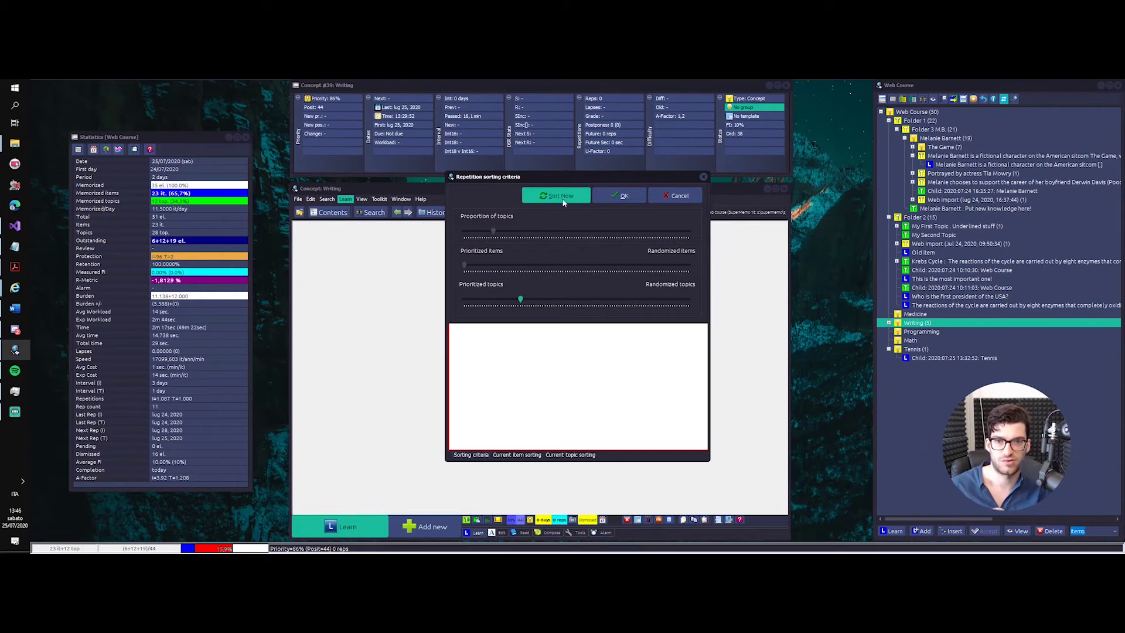
{"action": "left_click", "coordinate": [604, 195]}
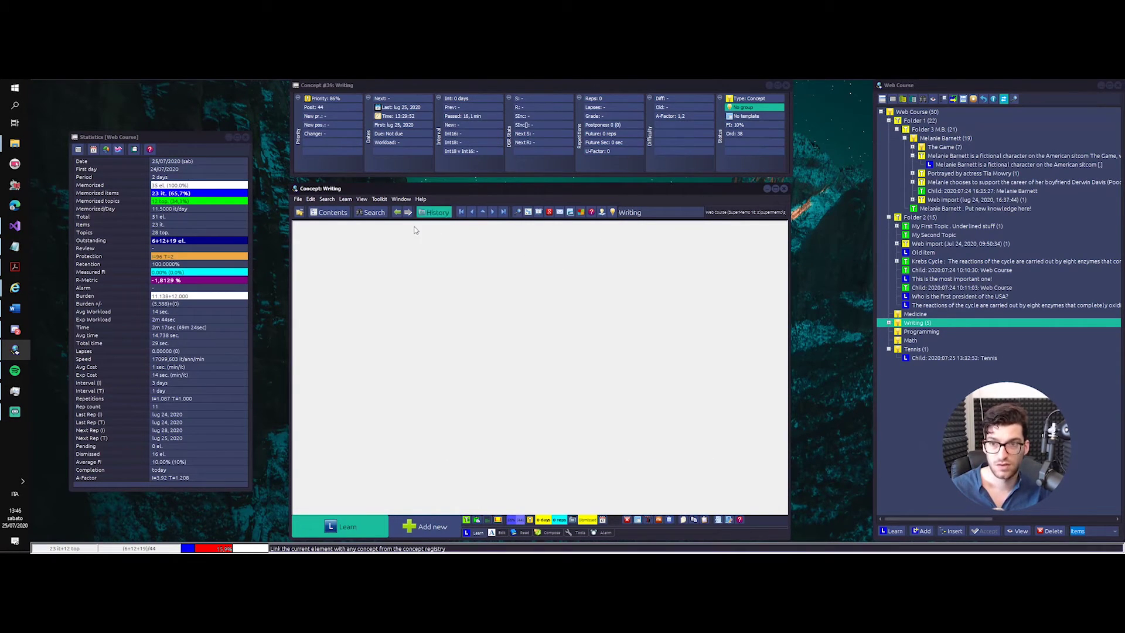
- View the list of outstanding elements in their sorted order, close it, and look over the other available element views
{"action": "left_click", "coordinate": [361, 199]}
{"action": "left_click", "coordinate": [496, 199]}
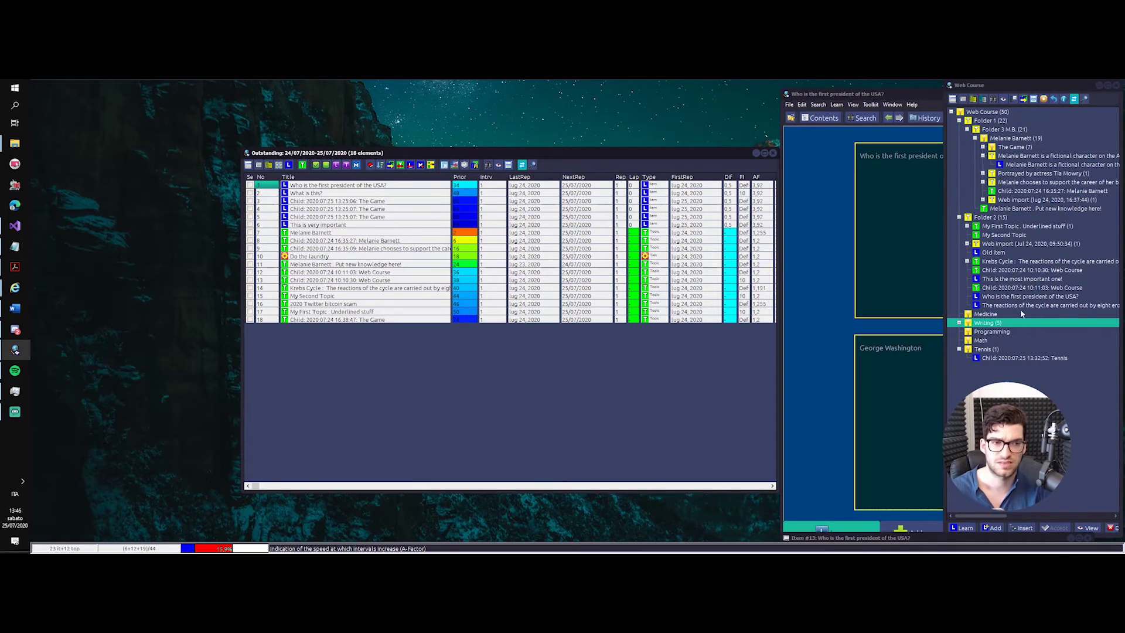
{"action": "left_click", "coordinate": [773, 153]}
{"action": "left_click", "coordinate": [361, 199]}
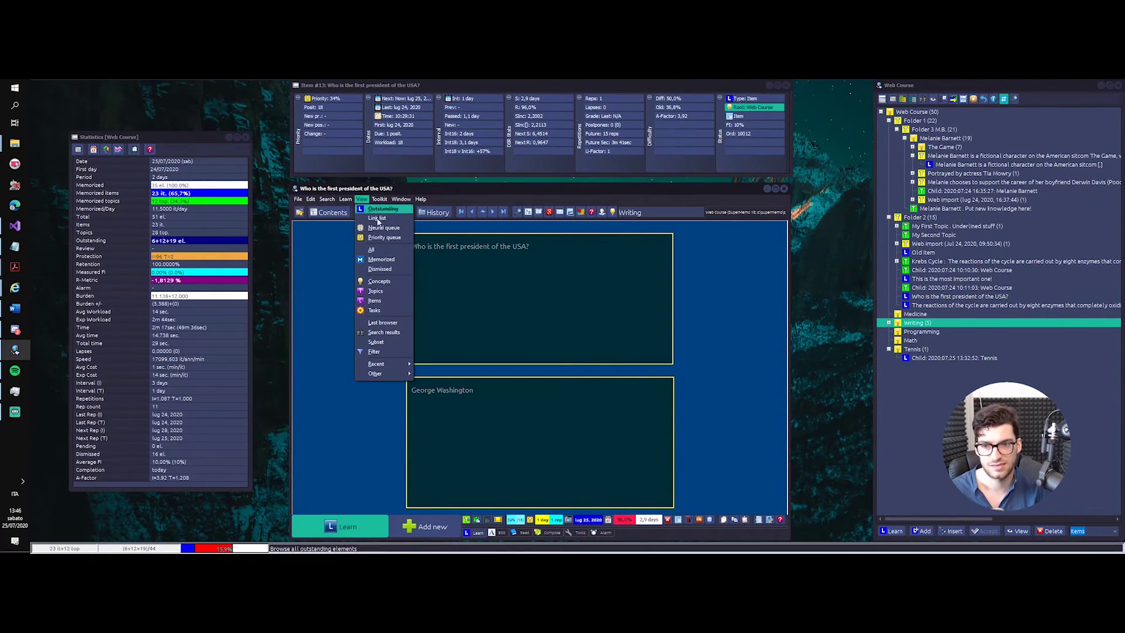
{"action": "mouse_move", "coordinate": [401, 376]}
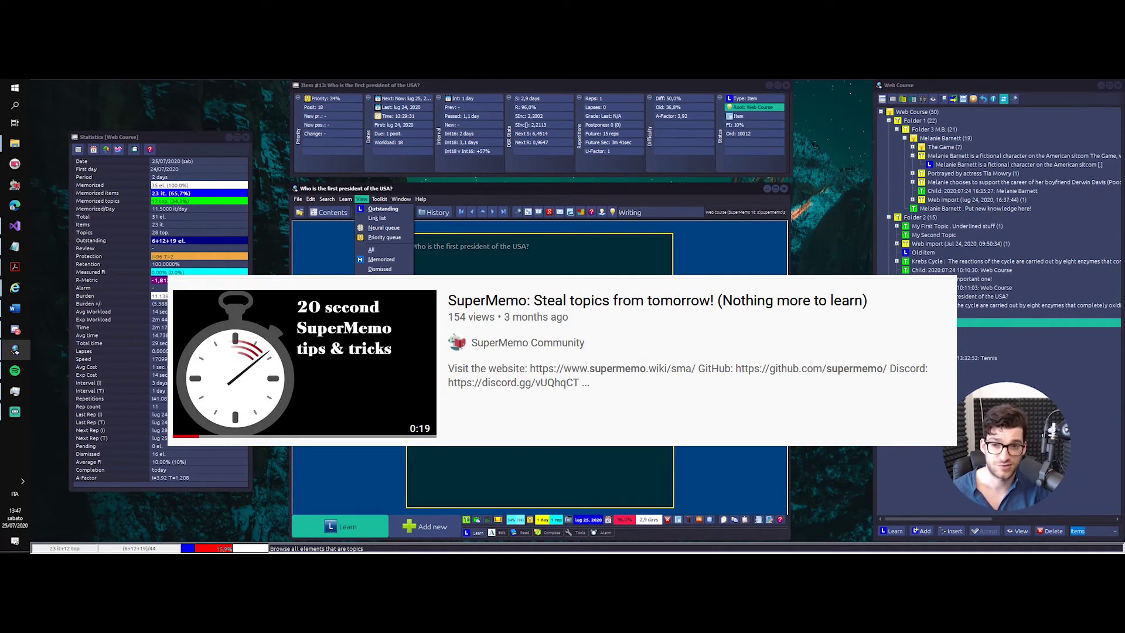
{"action": "left_click", "coordinate": [595, 249]}
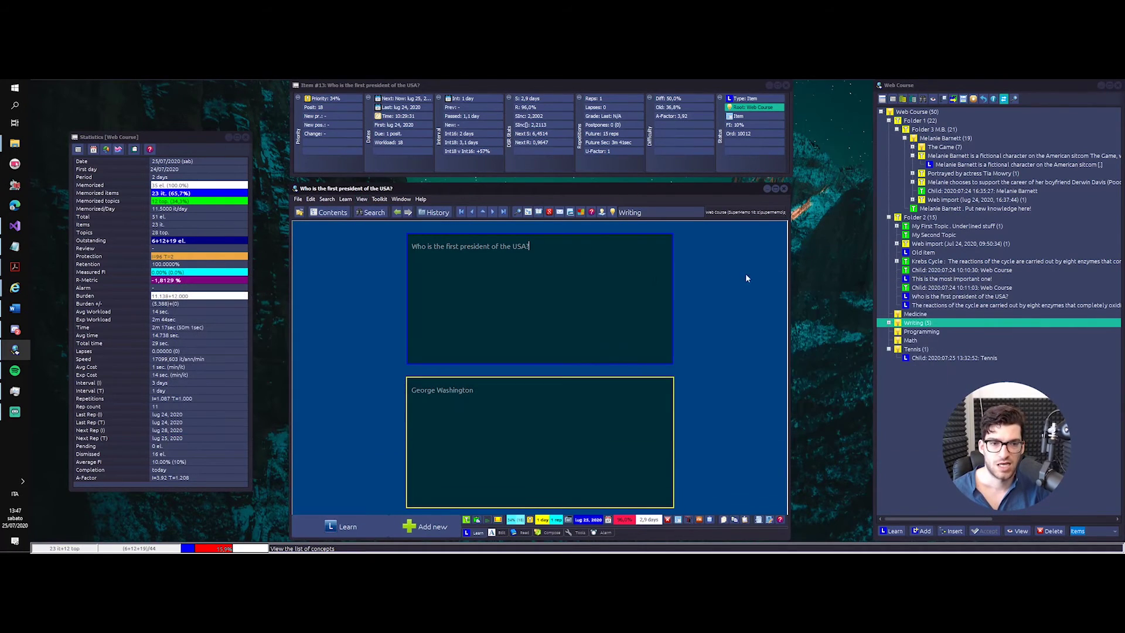
- Decrease the priorities of the Writing branch with a change of 1000 percent and review the branch's elements
{"action": "right_click", "coordinate": [930, 325]}
{"action": "left_click", "coordinate": [950, 477]}
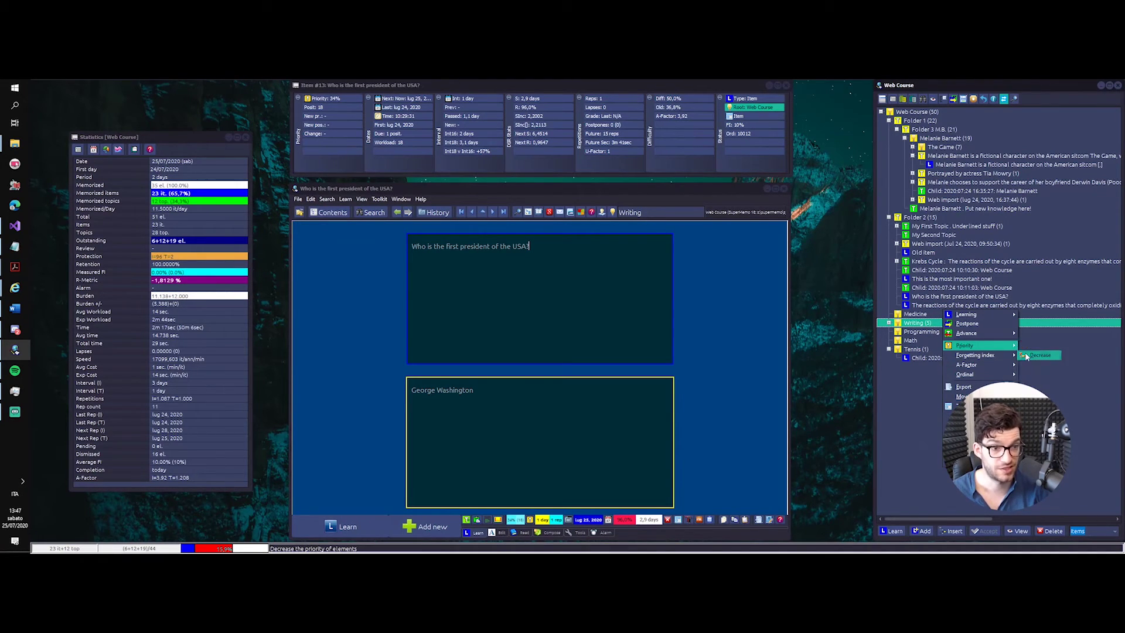
{"action": "left_click", "coordinate": [1026, 356]}
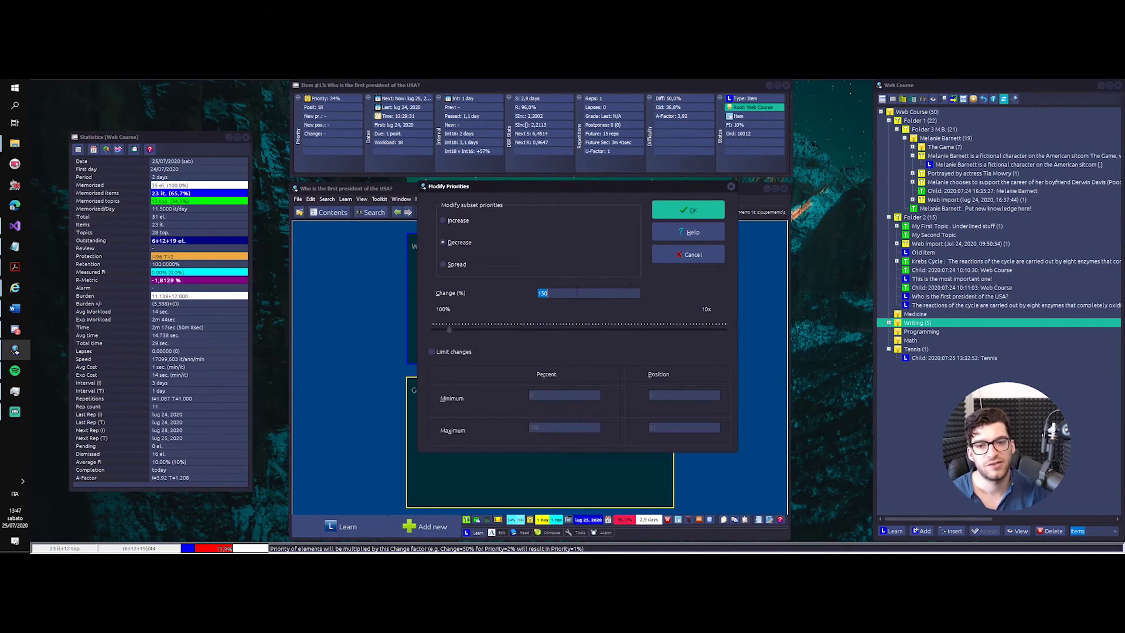
{"action": "left_click", "coordinate": [449, 331]}
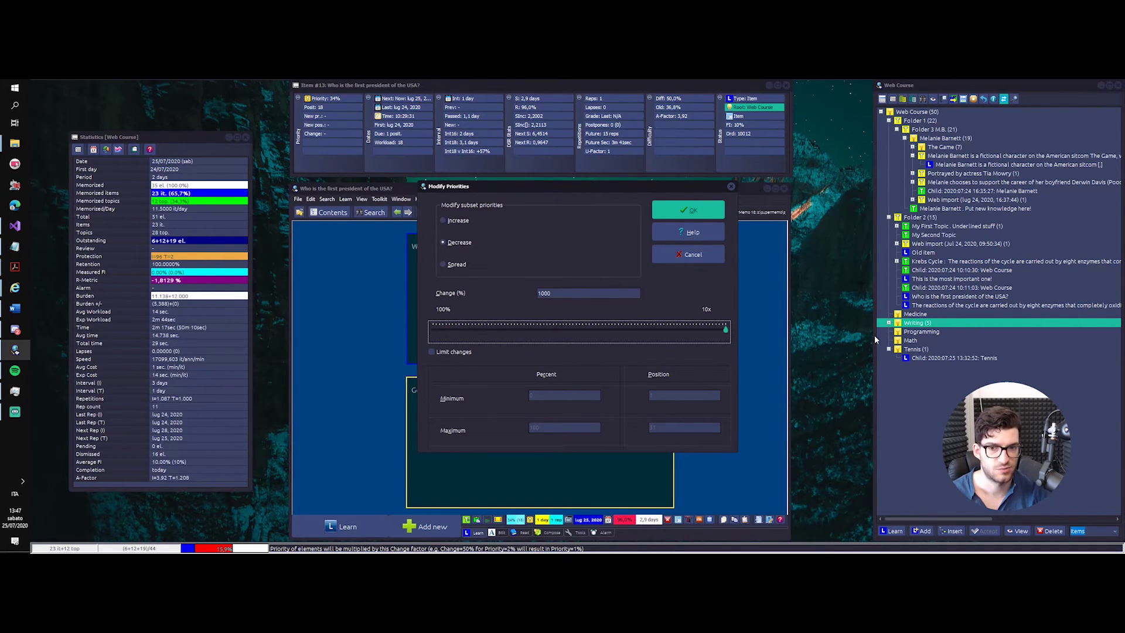
{"action": "key", "text": "Tab"}
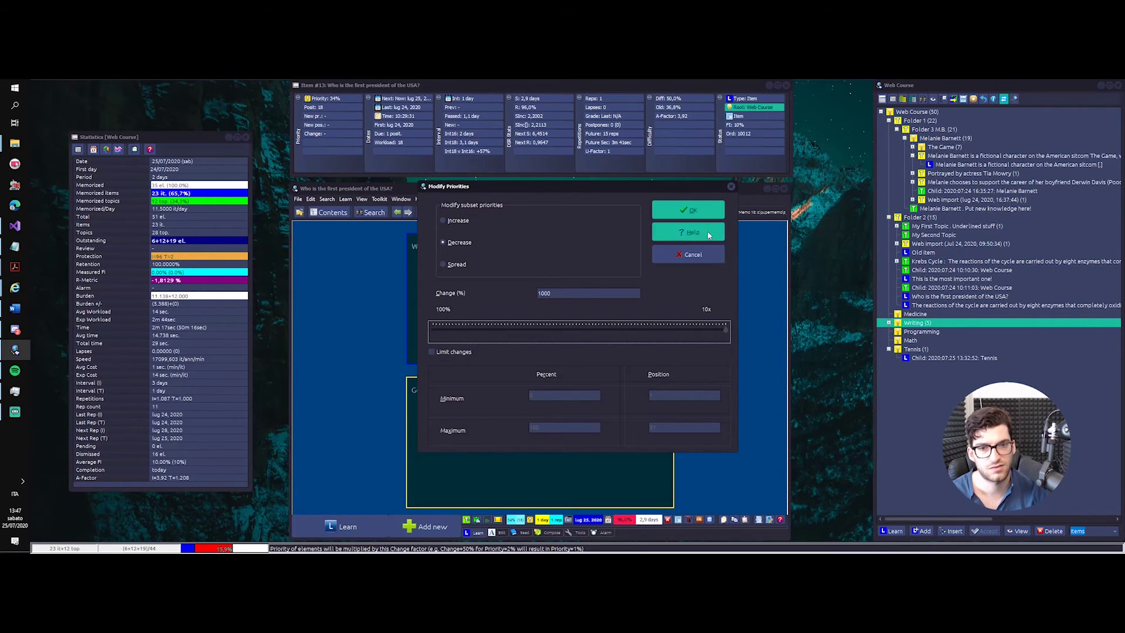
{"action": "left_click", "coordinate": [688, 210]}
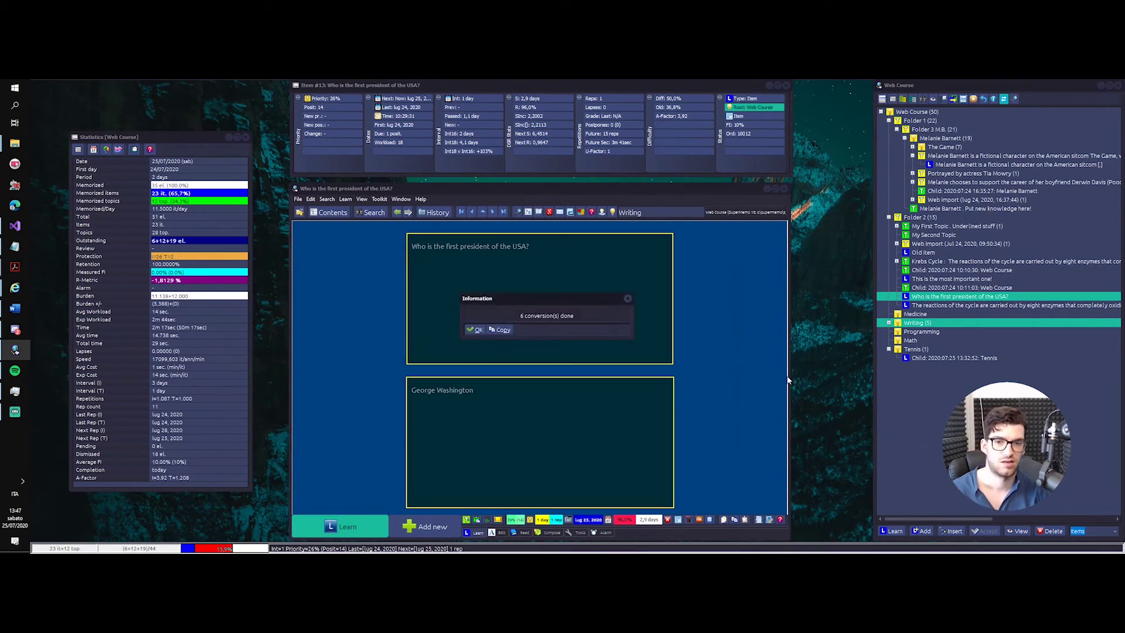
{"action": "left_click", "coordinate": [472, 331]}
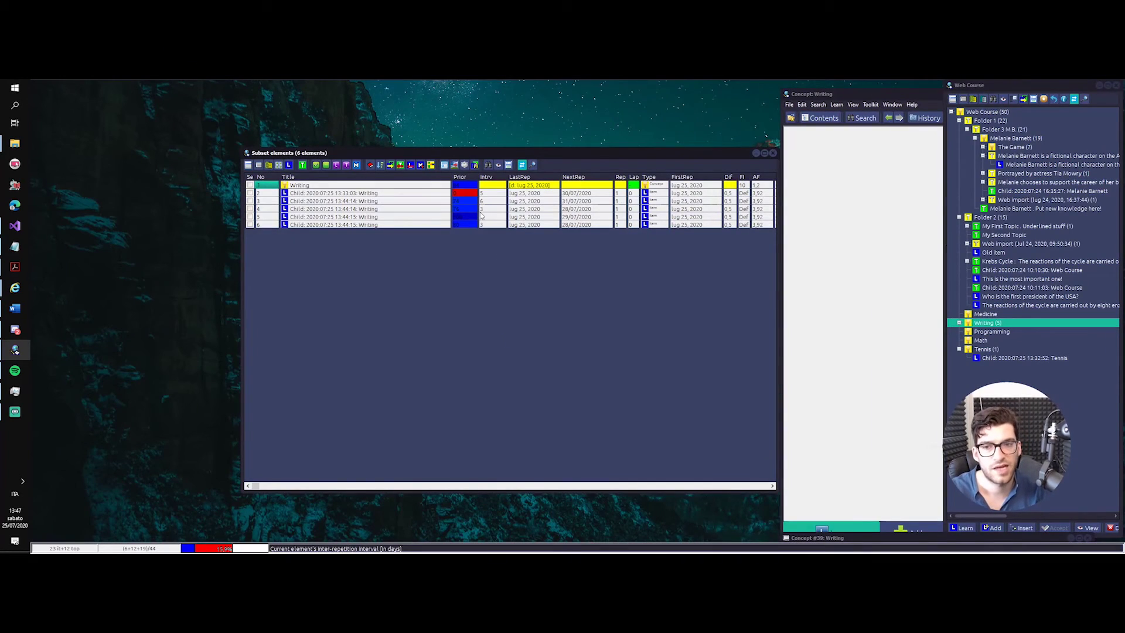
{"action": "left_click", "coordinate": [774, 154]}
- Increase the priorities of the Writing branch with a change of 100 percent
{"action": "right_click", "coordinate": [924, 324]}
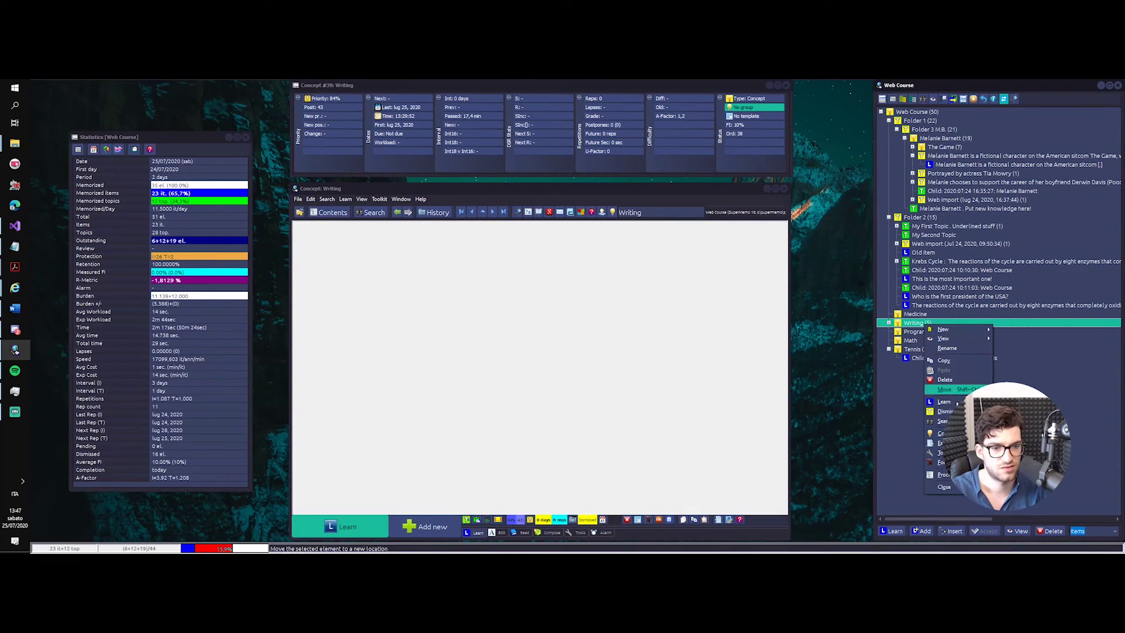
{"action": "mouse_move", "coordinate": [961, 339]}
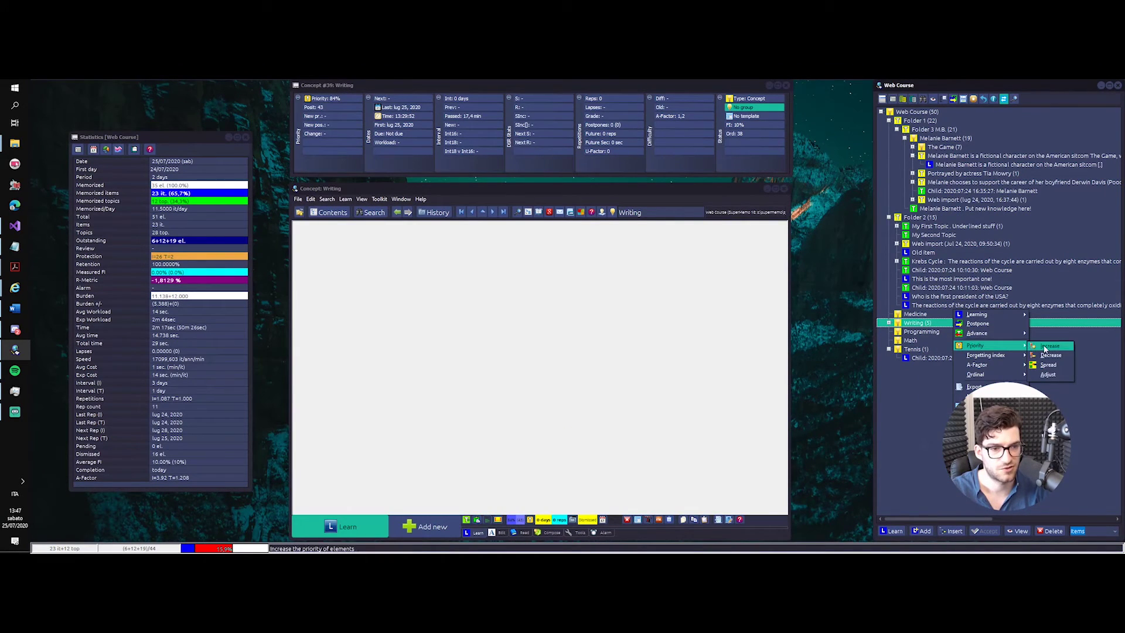
{"action": "left_click", "coordinate": [1049, 346]}
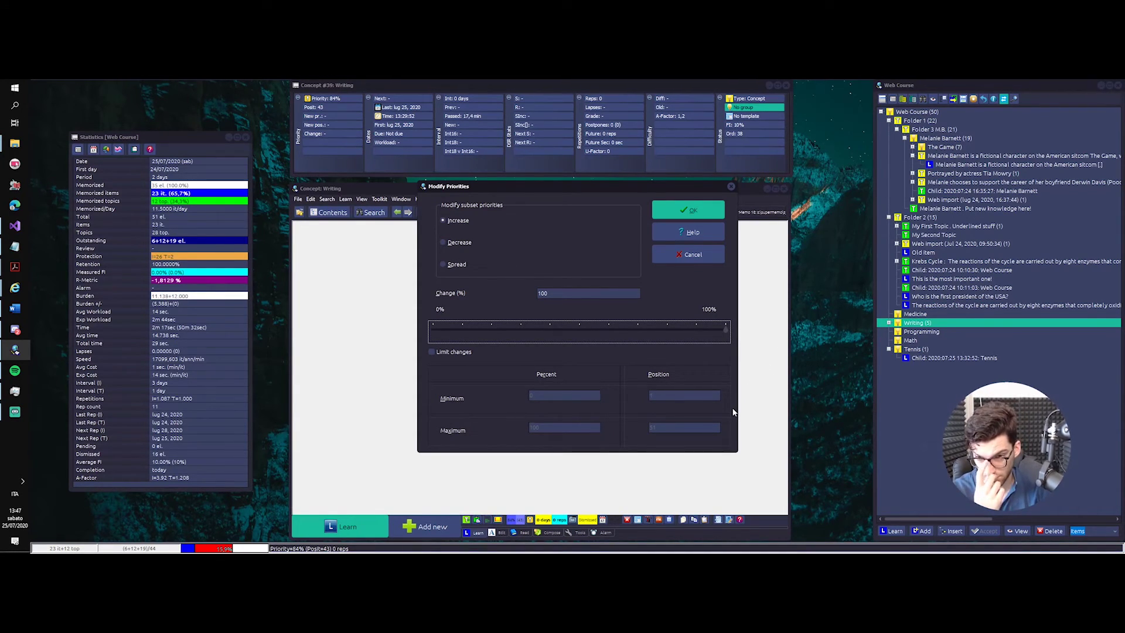
{"action": "left_click", "coordinate": [686, 211]}
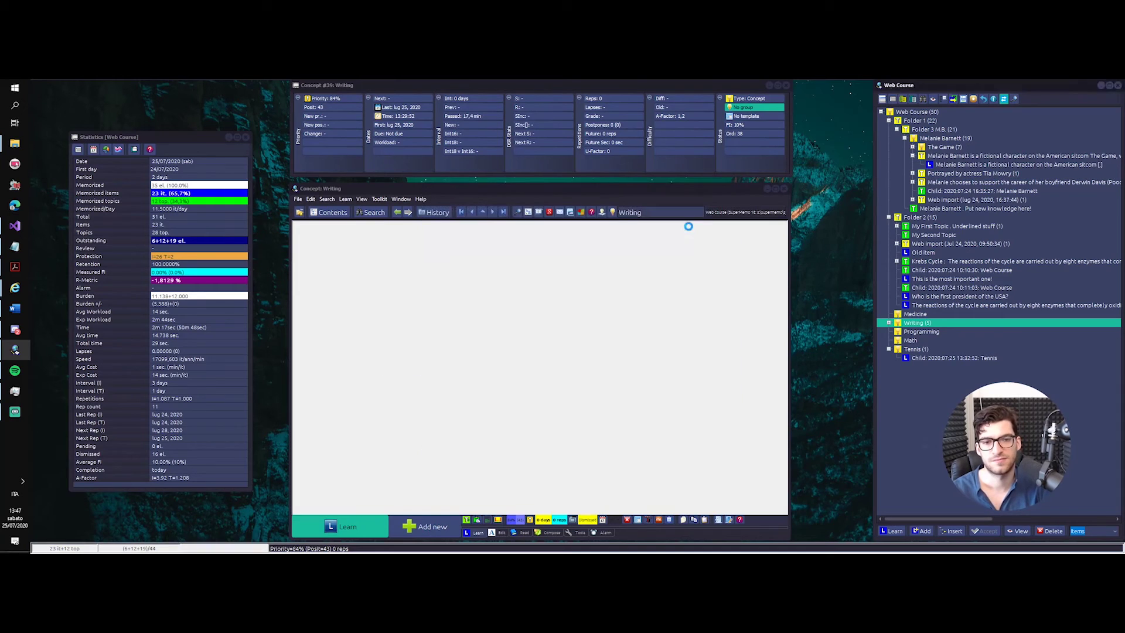
{"action": "key", "text": "Return"}
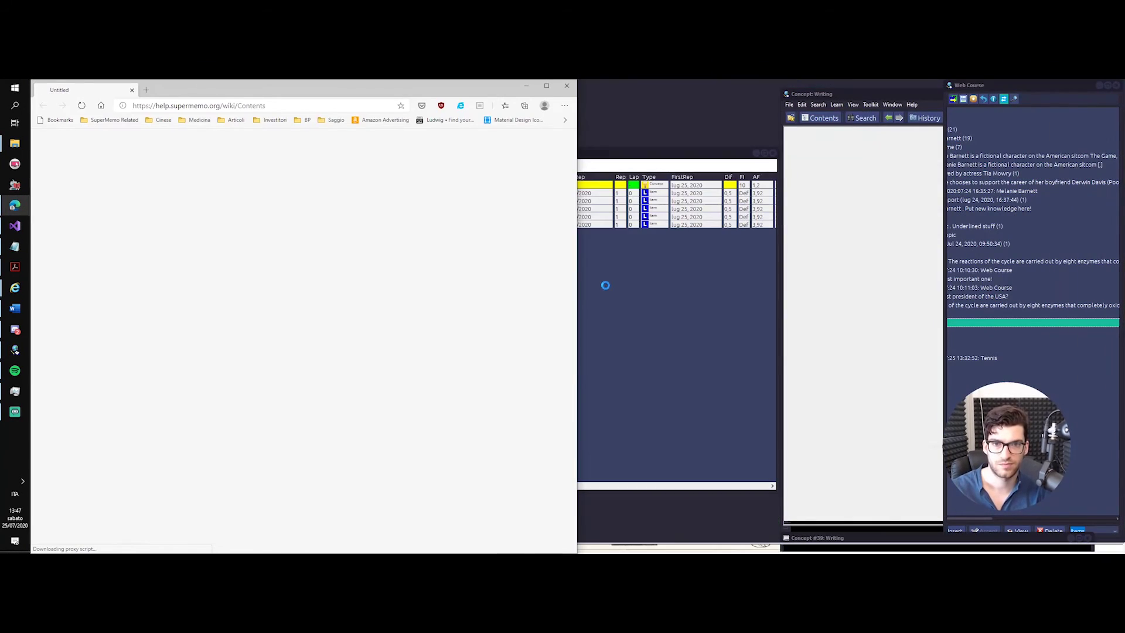
- Minimize the help web page and check the priorities of the Writing branch's elements
{"action": "left_click", "coordinate": [526, 85]}
{"action": "key", "text": "Escape"}
{"action": "right_click", "coordinate": [924, 325]}
{"action": "left_click", "coordinate": [943, 338]}
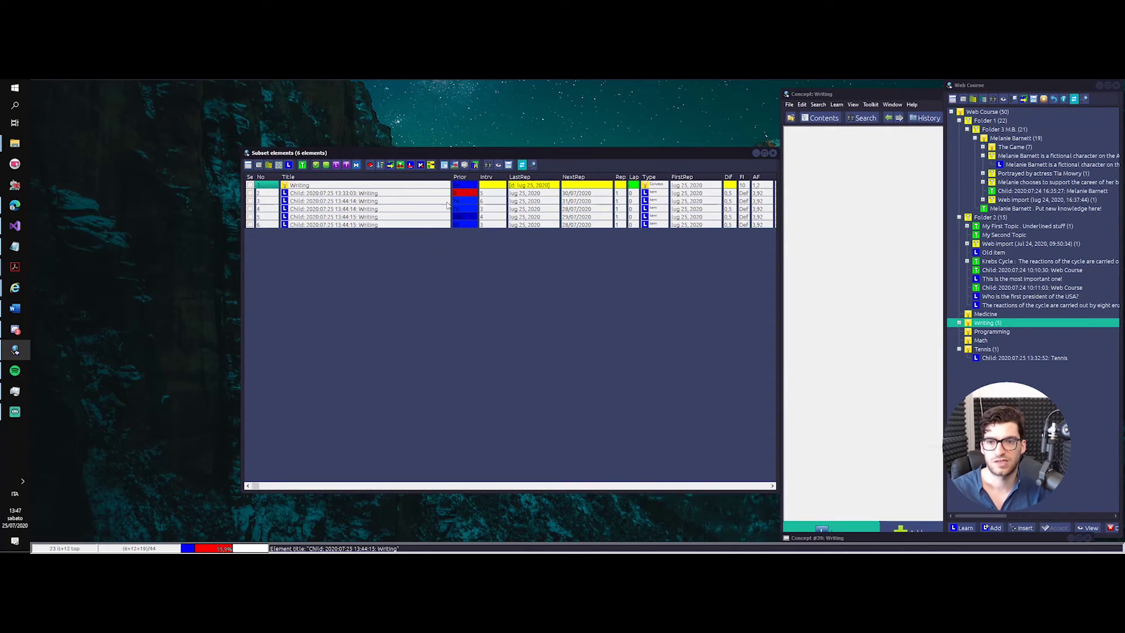
{"action": "key", "text": "Escape"}
- Increase the priorities of the Writing branch with a change of 50 percent and review the branch's elements
{"action": "right_click", "coordinate": [927, 324]}
{"action": "mouse_move", "coordinate": [944, 474]}
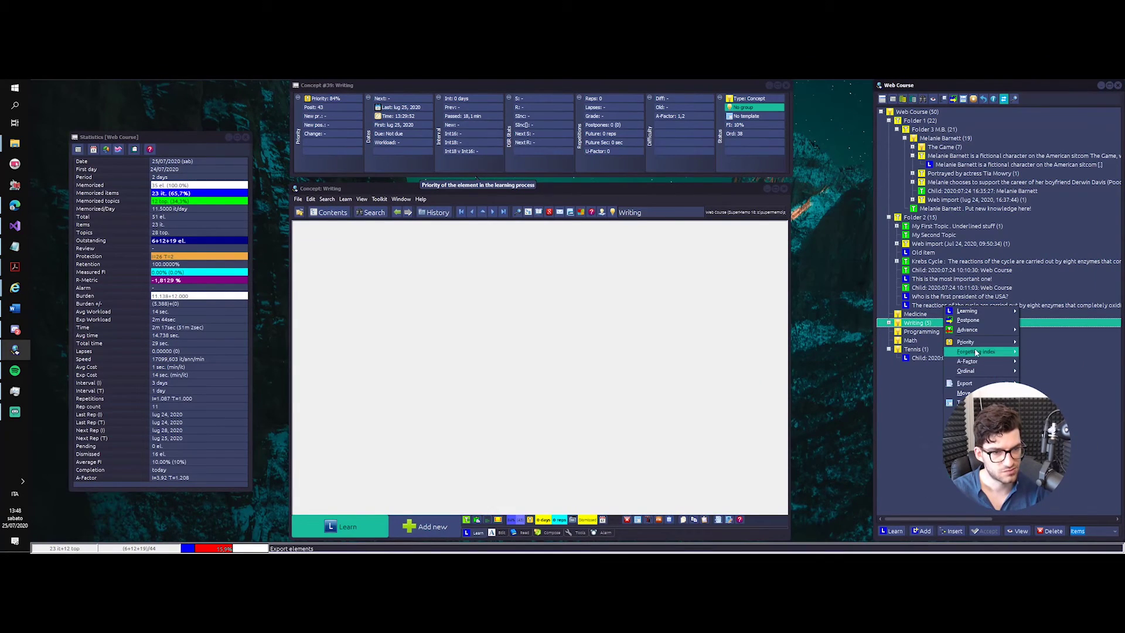
{"action": "mouse_move", "coordinate": [999, 346]}
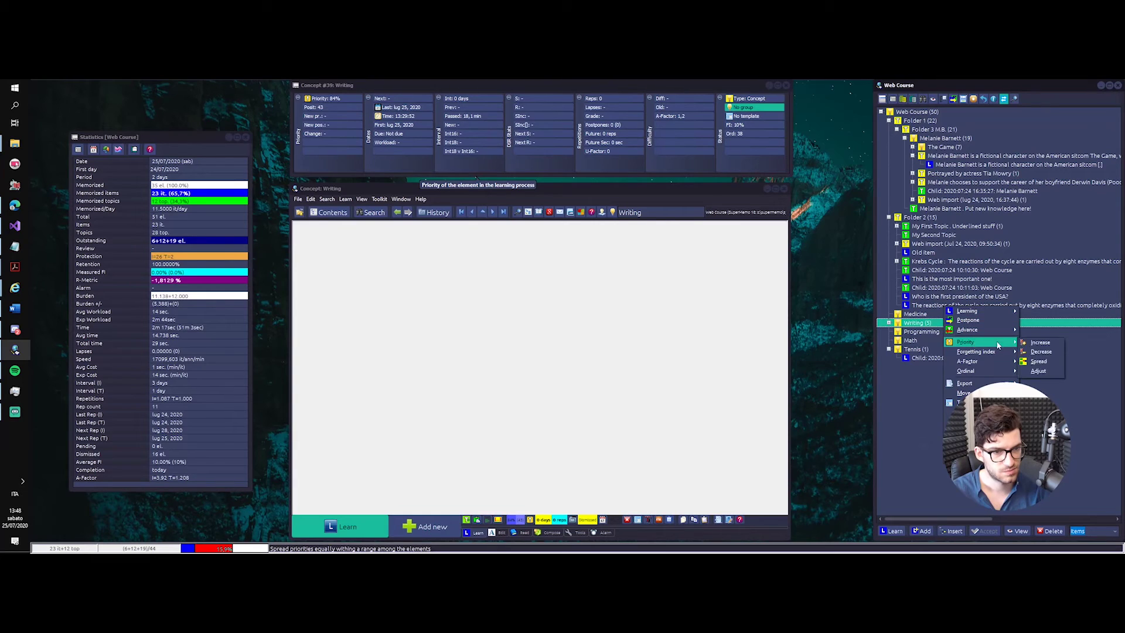
{"action": "left_click", "coordinate": [1040, 343]}
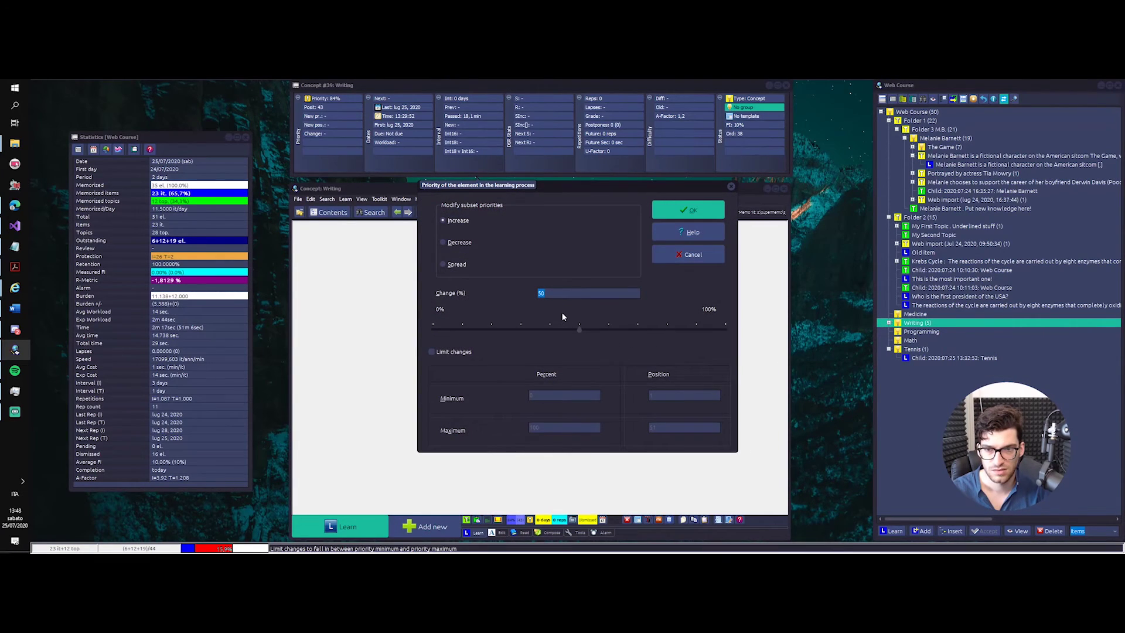
{"action": "key", "text": "alt+l"}
{"action": "key", "text": "Tab"}
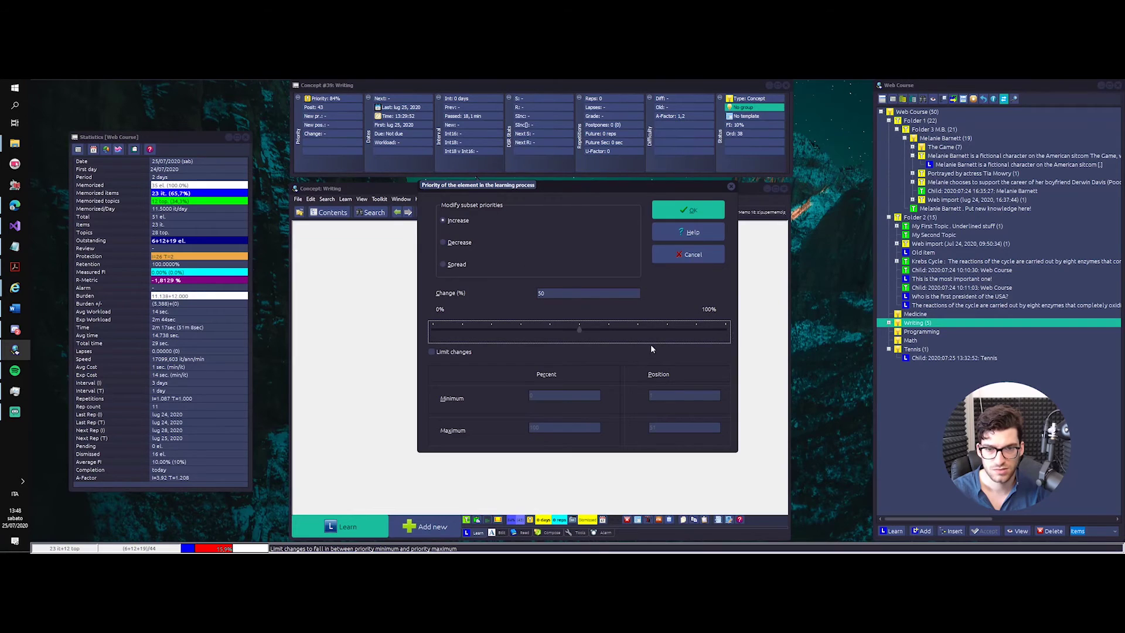
{"action": "left_click", "coordinate": [700, 212]}
{"action": "key", "text": "Return"}
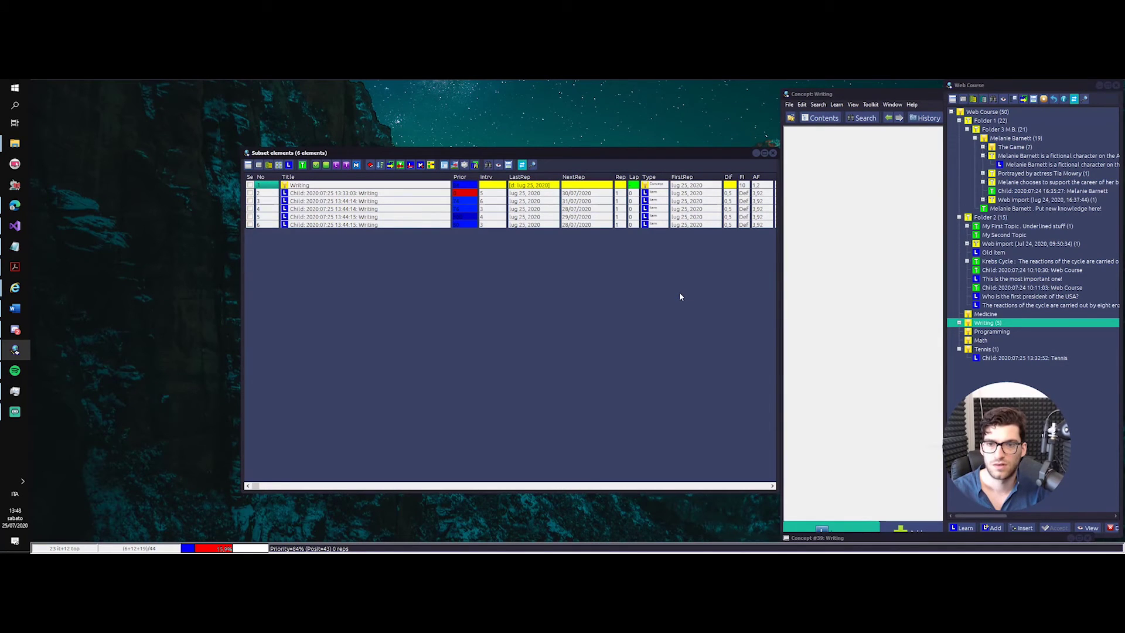
{"action": "key", "text": "Escape"}
- Increase the Writing branch's priorities by another 50 percent and check the priorities in its element list
{"action": "right_click", "coordinate": [921, 329]}
{"action": "right_click", "coordinate": [959, 312]}
{"action": "mouse_move", "coordinate": [996, 347]}
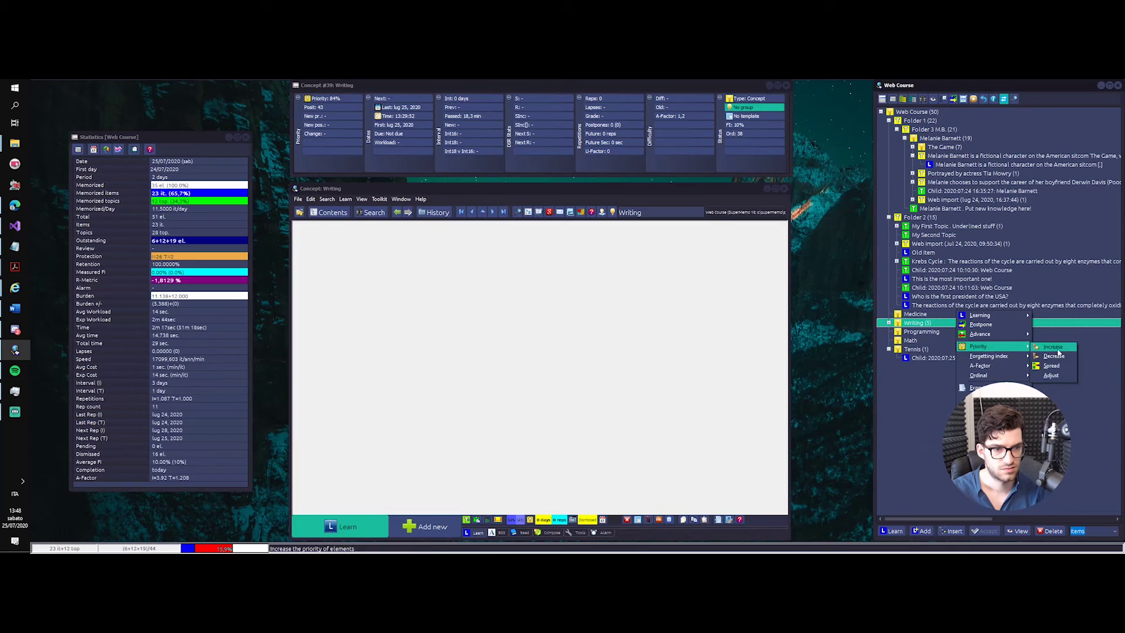
{"action": "left_click", "coordinate": [1052, 347]}
{"action": "left_click", "coordinate": [687, 209]}
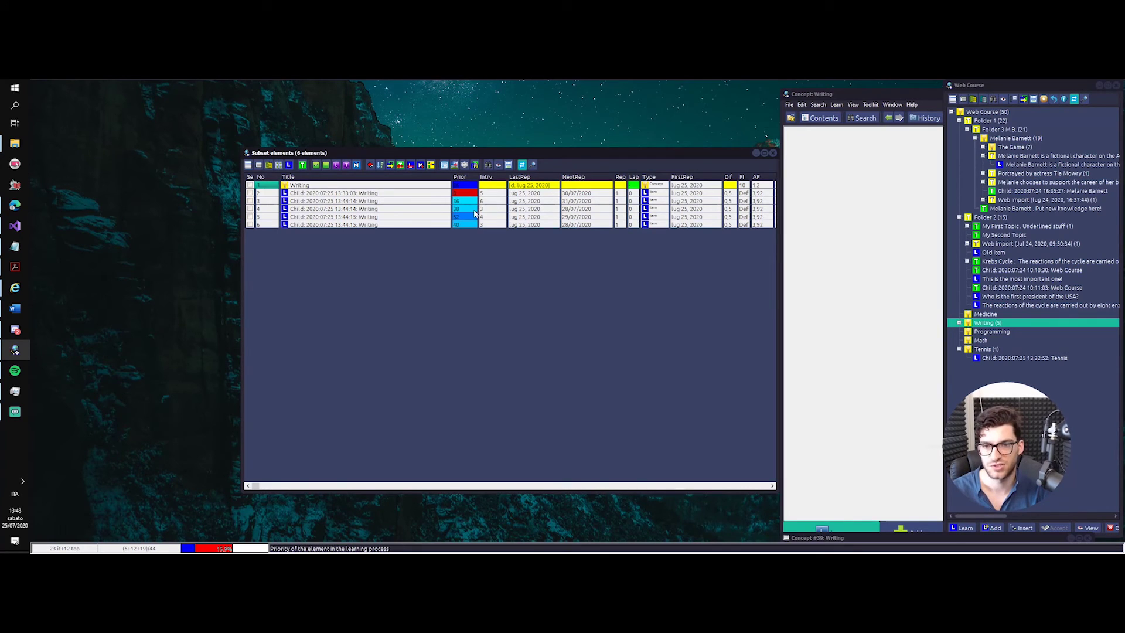
{"action": "key", "text": "Escape"}
- Apply one more 50 percent priority increase to the Writing branch, check its elements' priorities, and close the list
{"action": "right_click", "coordinate": [923, 323]}
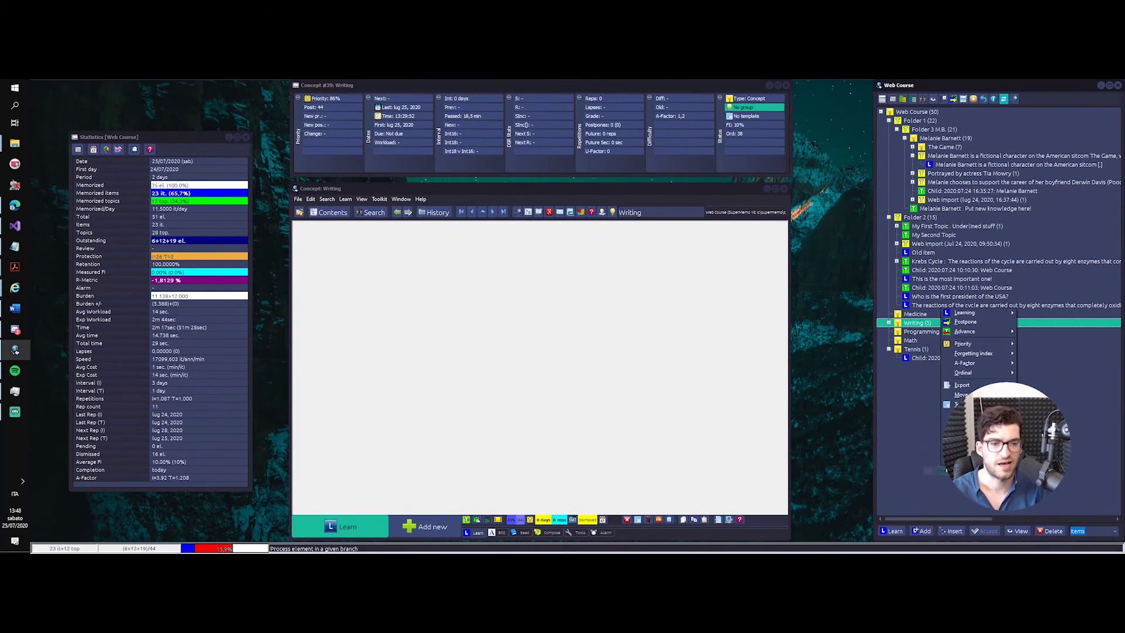
{"action": "mouse_move", "coordinate": [975, 344]}
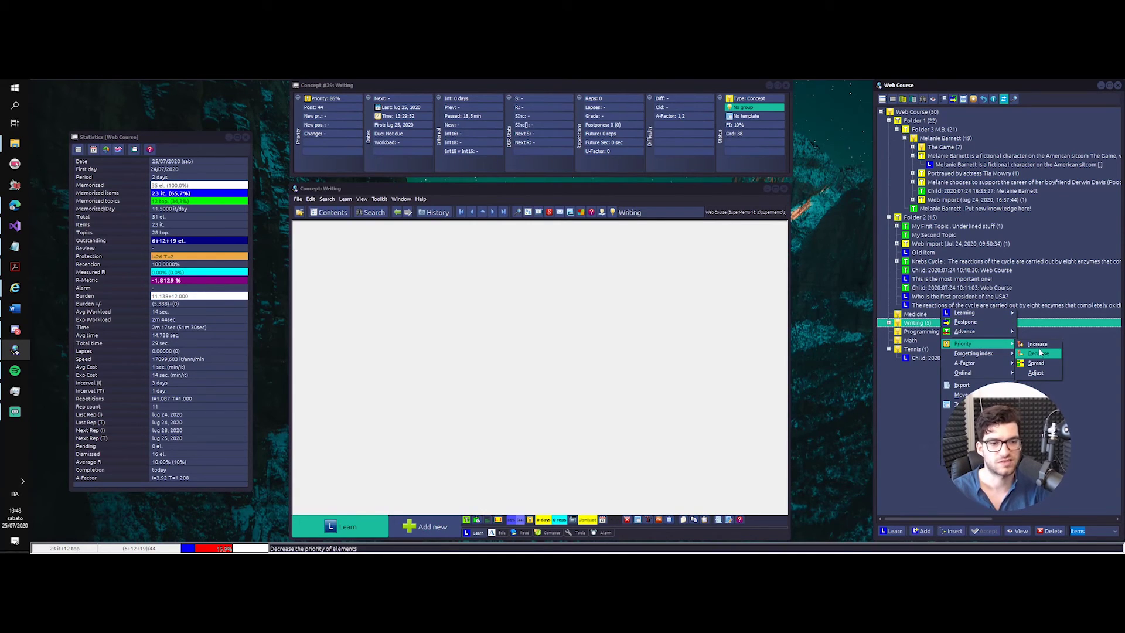
{"action": "left_click", "coordinate": [1039, 352]}
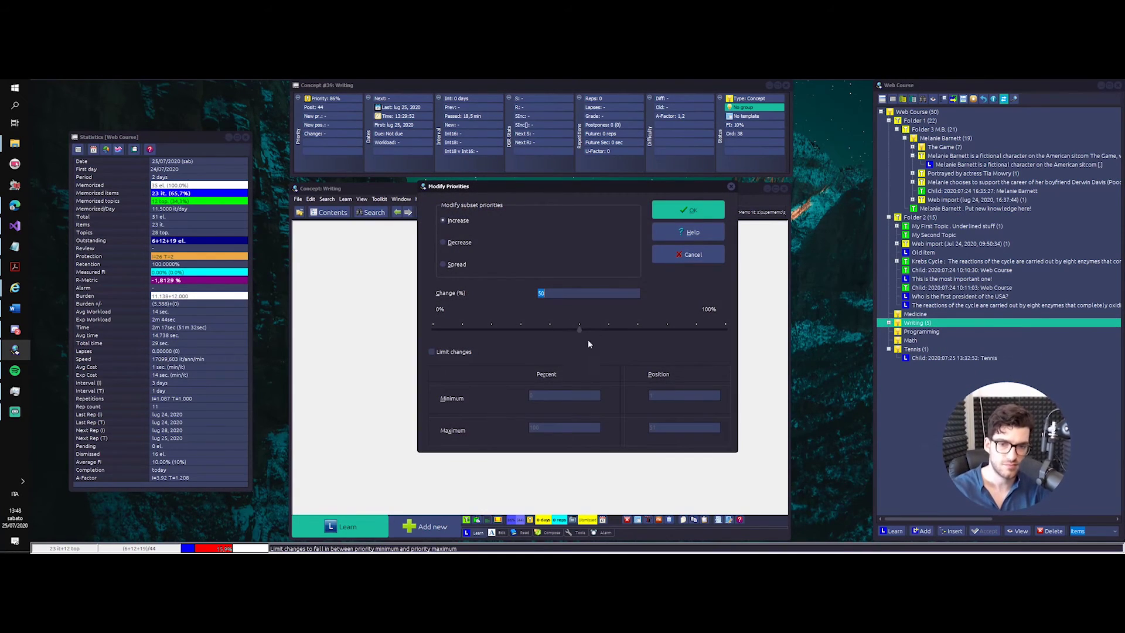
{"action": "left_click", "coordinate": [668, 207]}
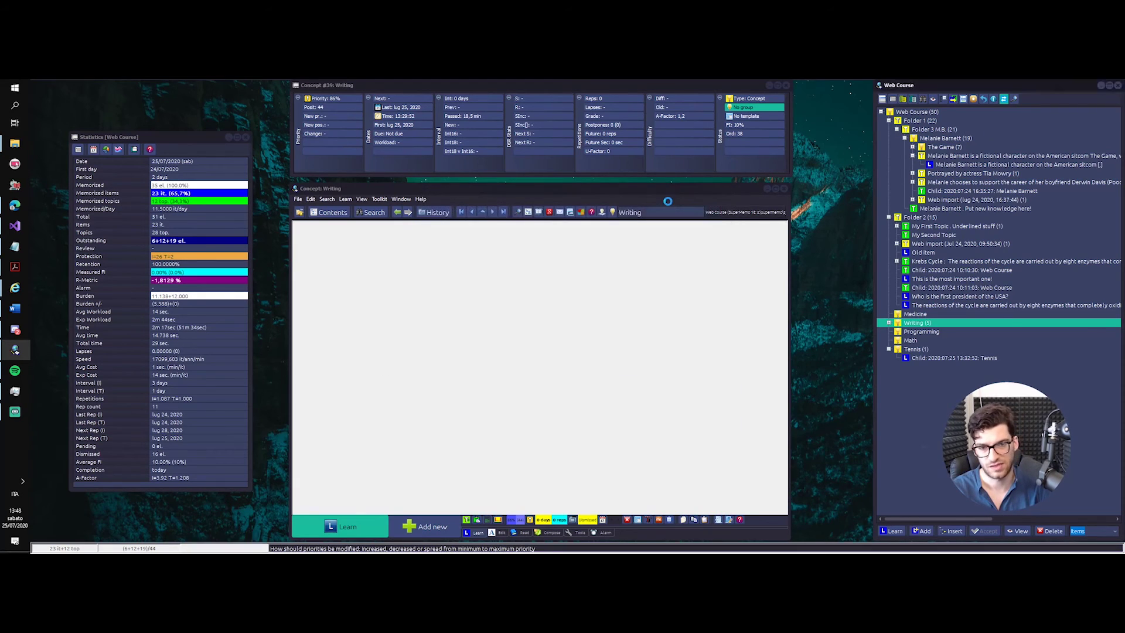
{"action": "key", "text": "super"}
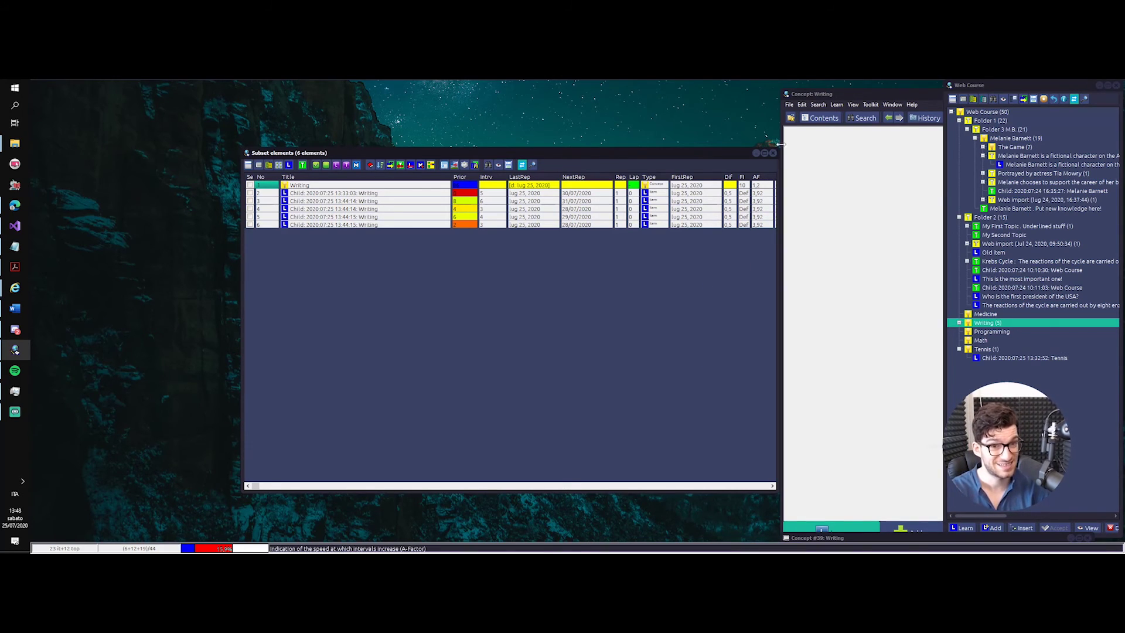
{"action": "key", "text": "F5"}
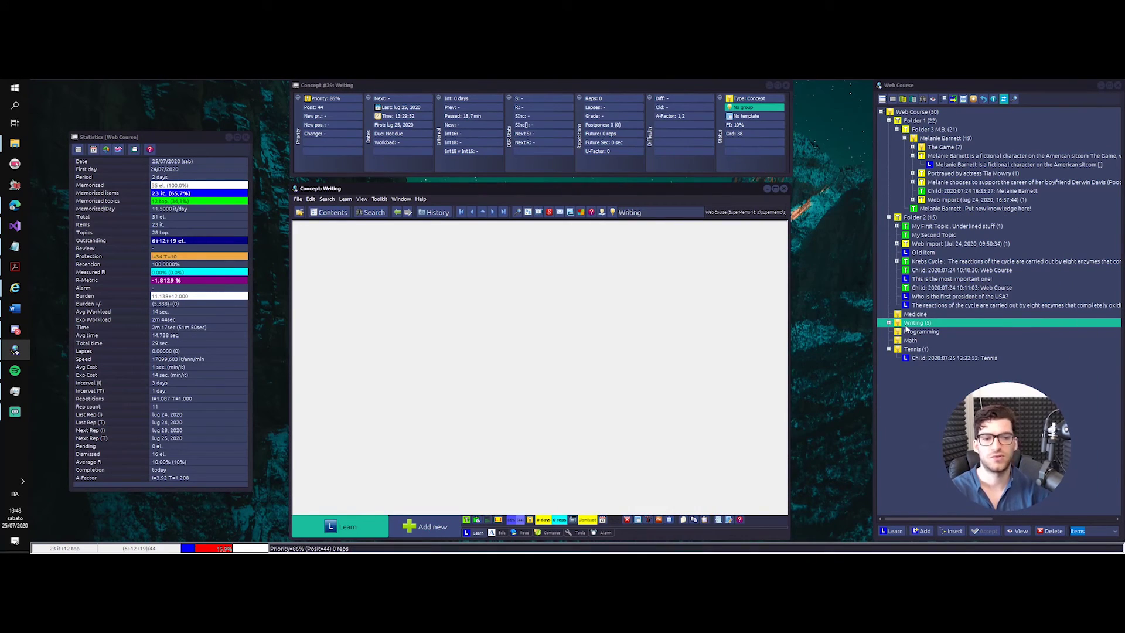
- Try a priority spread range for the Writing branch of 90 to 100 percent, changing the maximum to 95 percent
{"action": "right_click", "coordinate": [906, 328]}
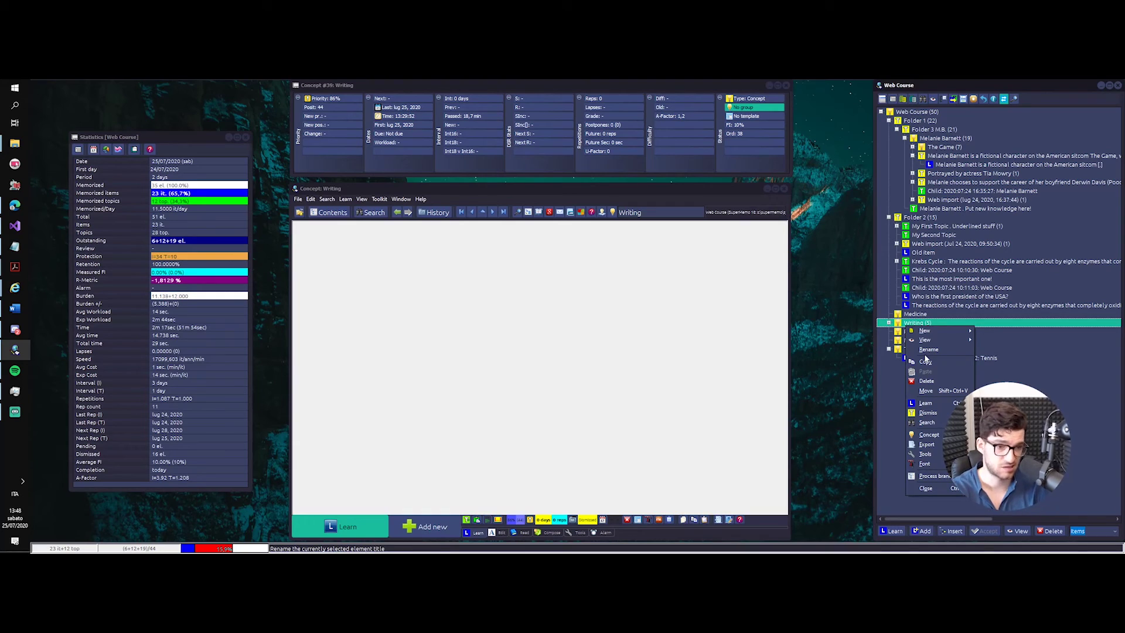
{"action": "left_click", "coordinate": [933, 476]}
{"action": "mouse_move", "coordinate": [967, 351]}
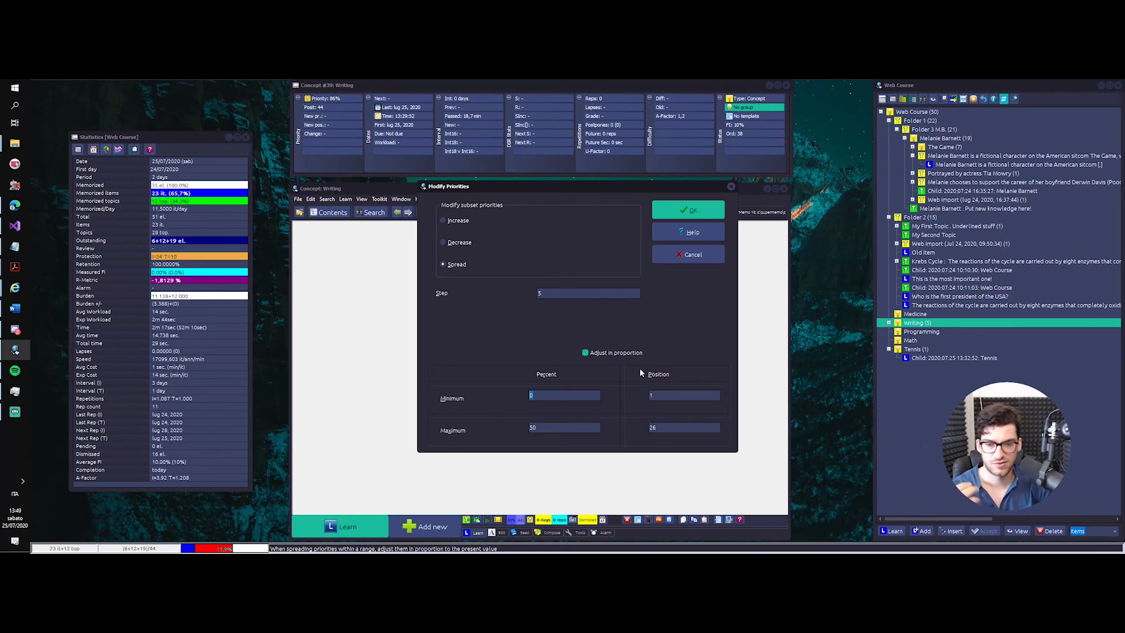
{"action": "type", "text": "90"}
{"action": "key", "text": "Tab"}
{"action": "type", "text": "100"}
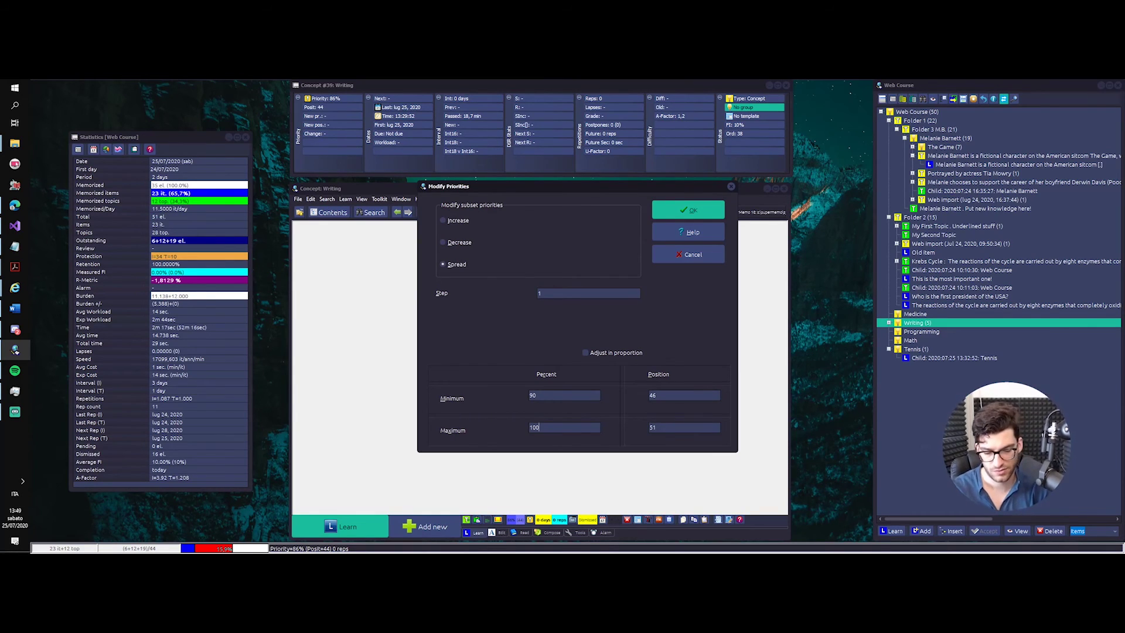
{"action": "key", "text": "BackSpace"}
{"action": "key", "text": "BackSpace"}
{"action": "key", "text": "BackSpace"}
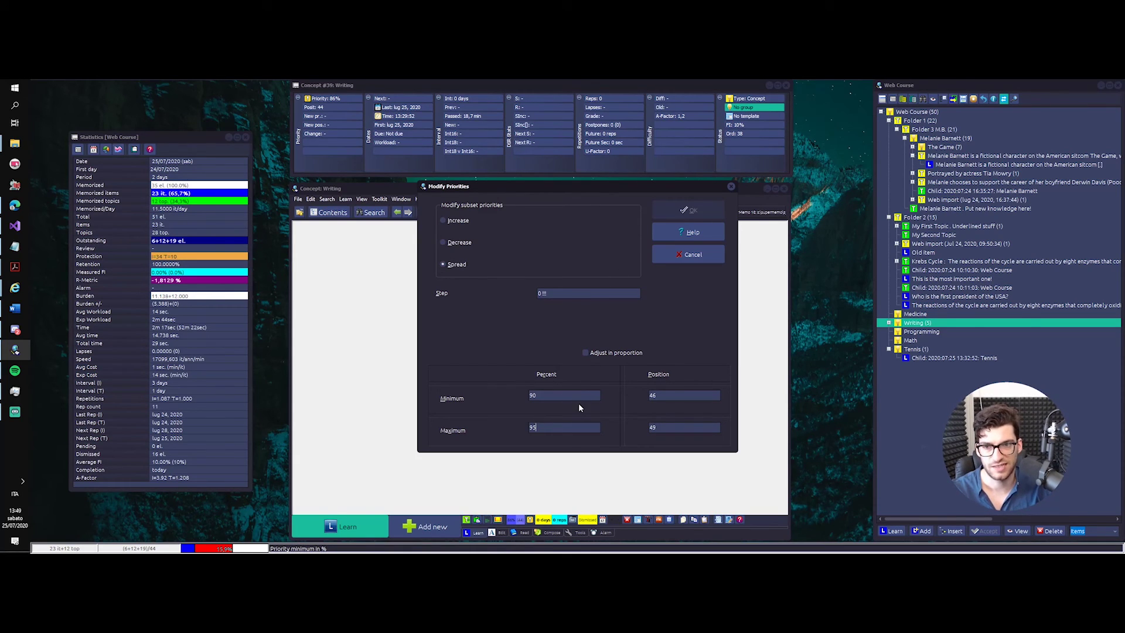
- Try the proportional adjustment option for the Writing branch's priority spread and cancel the change
{"action": "left_click", "coordinate": [603, 353]}
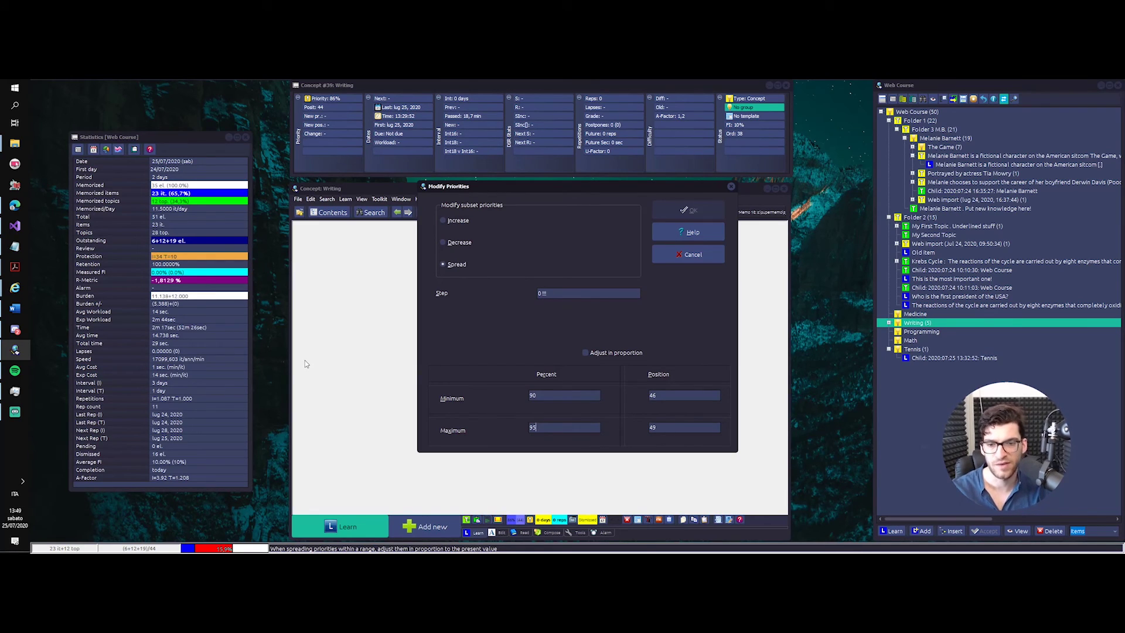
{"action": "left_click", "coordinate": [612, 352]}
{"action": "left_click", "coordinate": [604, 355]}
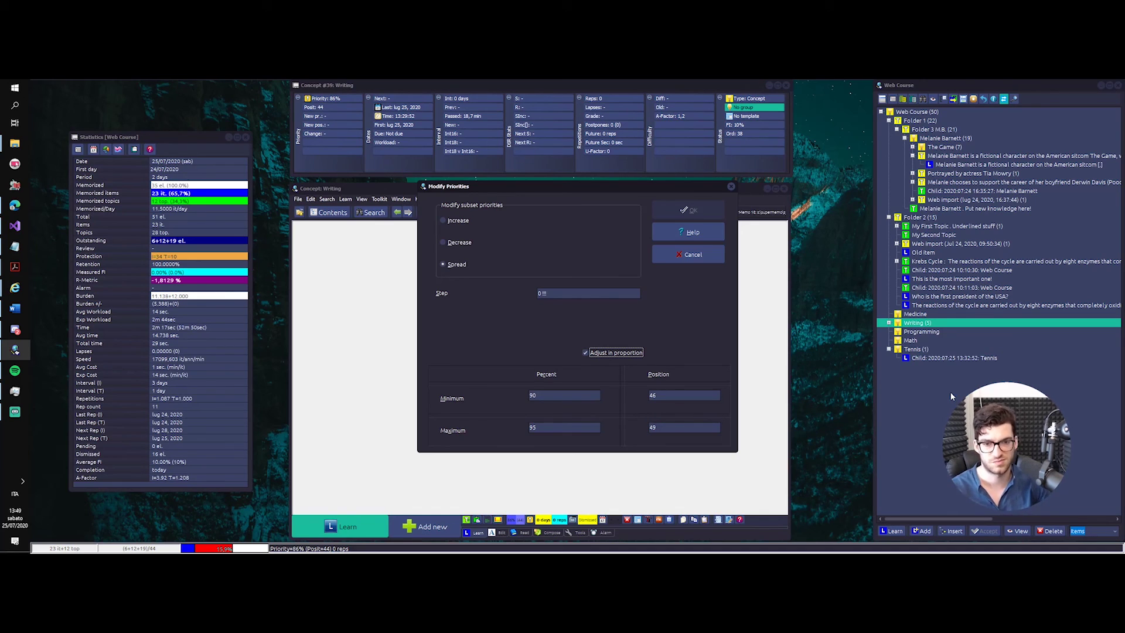
{"action": "key", "text": "Escape"}
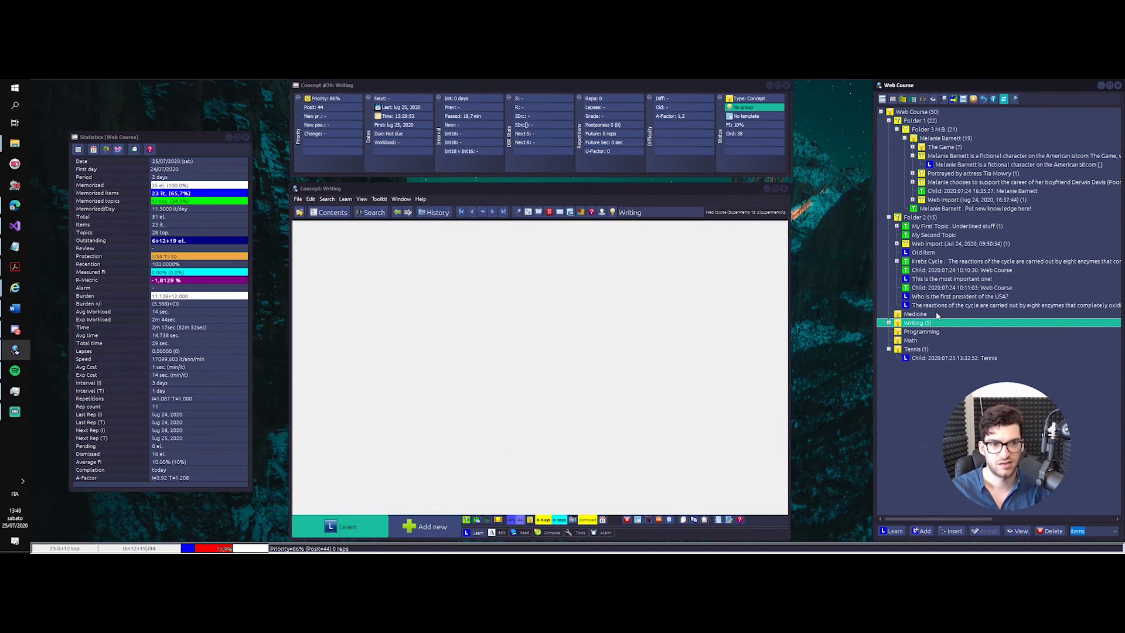
- Compare the Spread and Adjust priority settings of the Writing branch, looking at the proportional adjustment option
{"action": "right_click", "coordinate": [928, 325]}
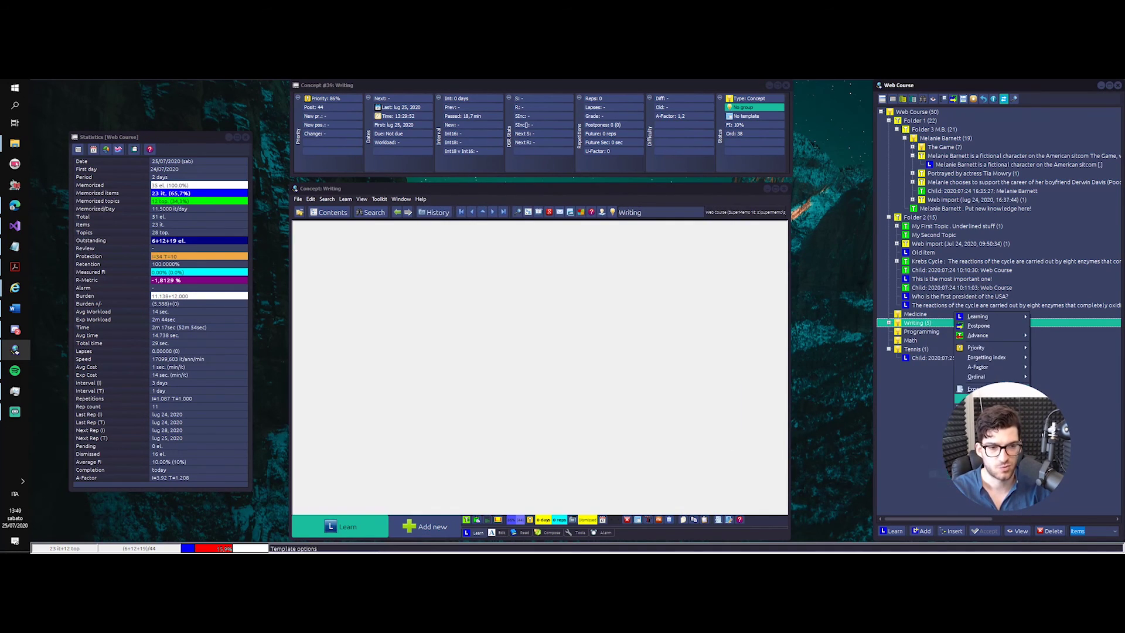
{"action": "mouse_move", "coordinate": [996, 349]}
{"action": "left_click", "coordinate": [1052, 371]}
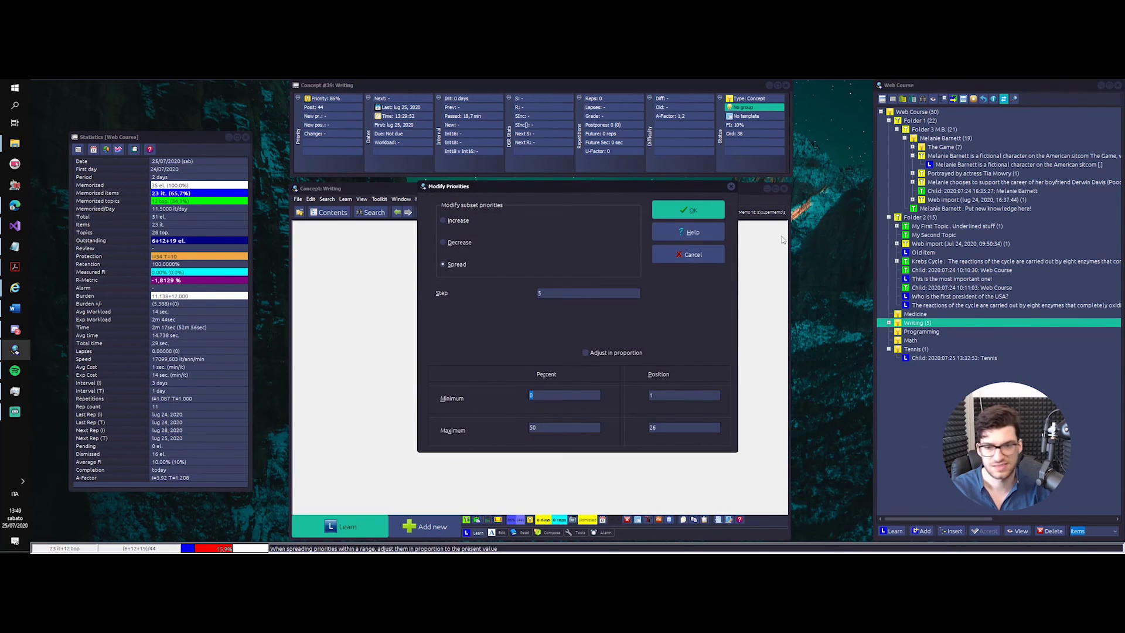
{"action": "key", "text": "Escape"}
{"action": "right_click", "coordinate": [919, 324]}
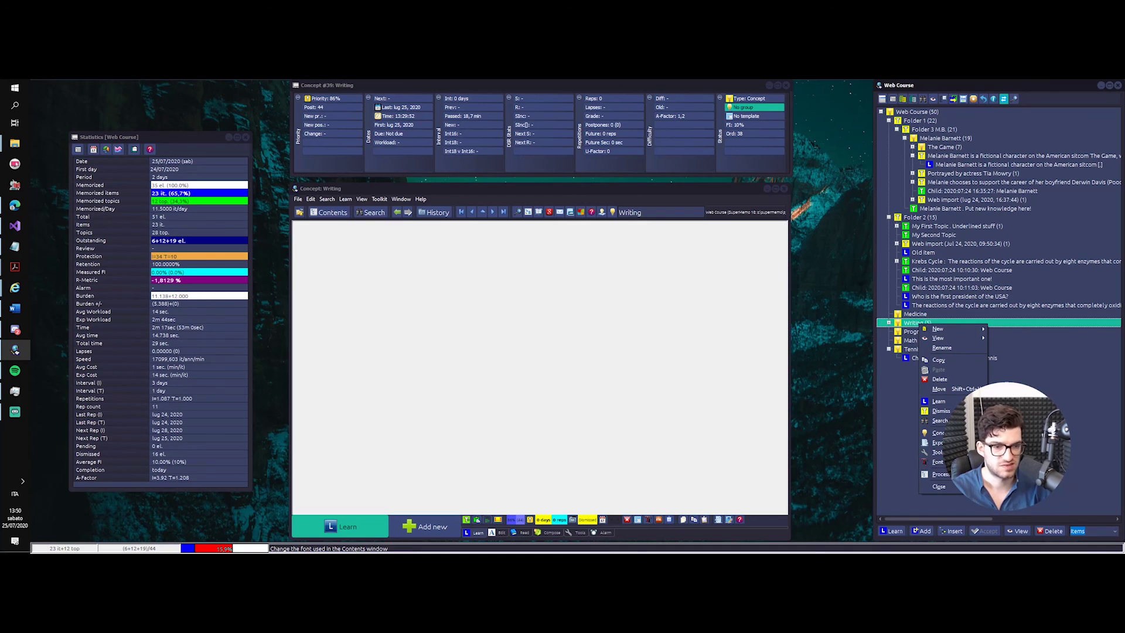
{"action": "left_click", "coordinate": [934, 451]}
{"action": "mouse_move", "coordinate": [980, 341]}
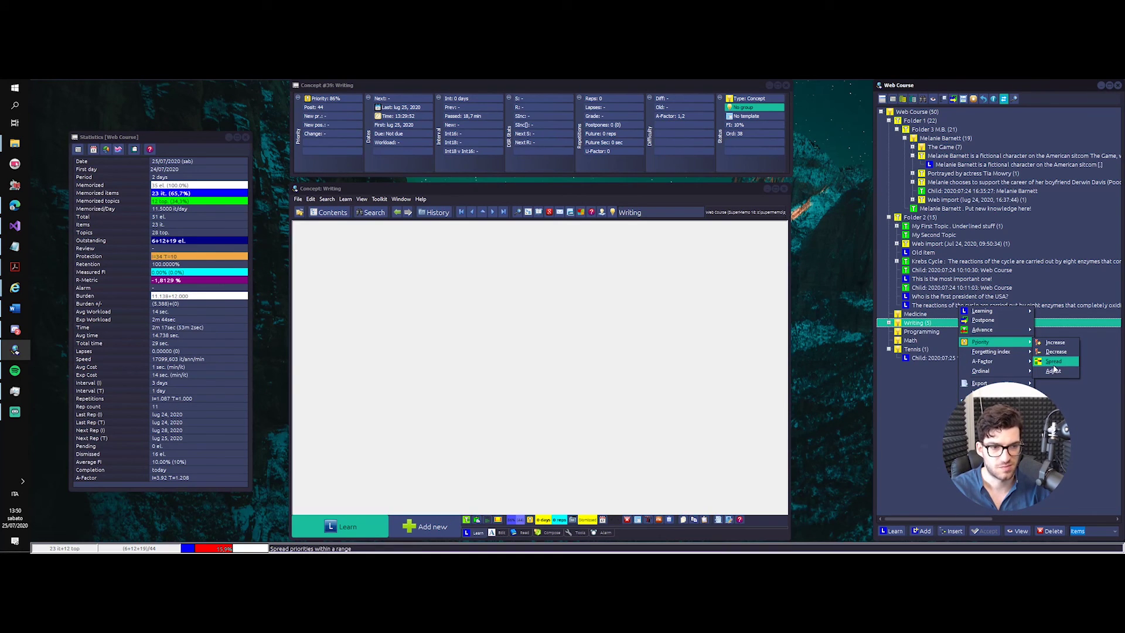
{"action": "left_click", "coordinate": [1053, 371]}
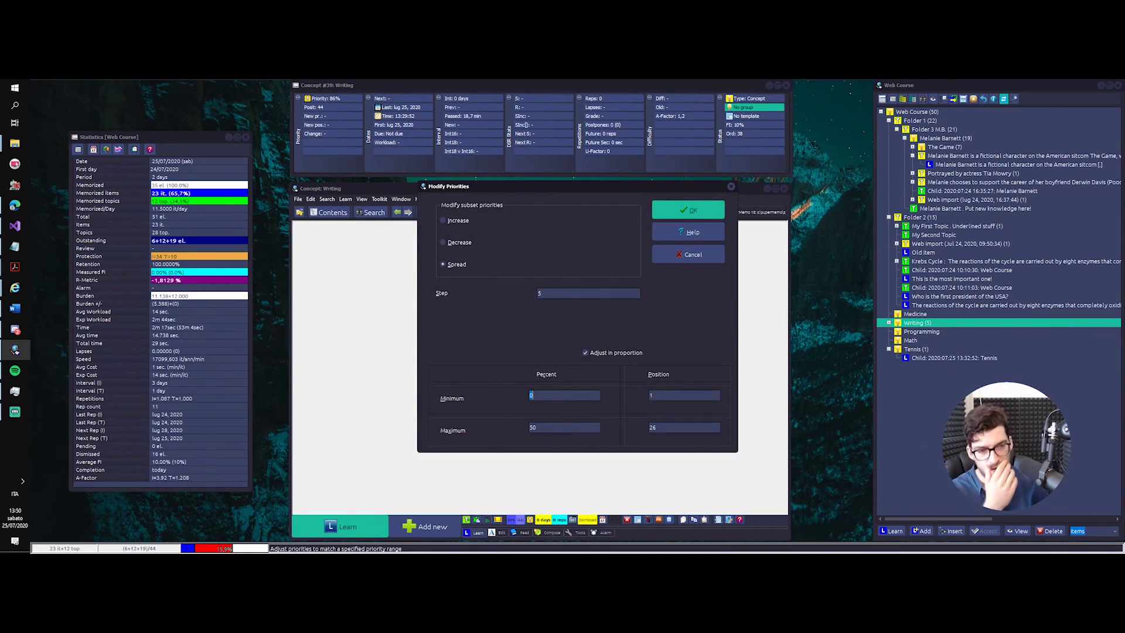